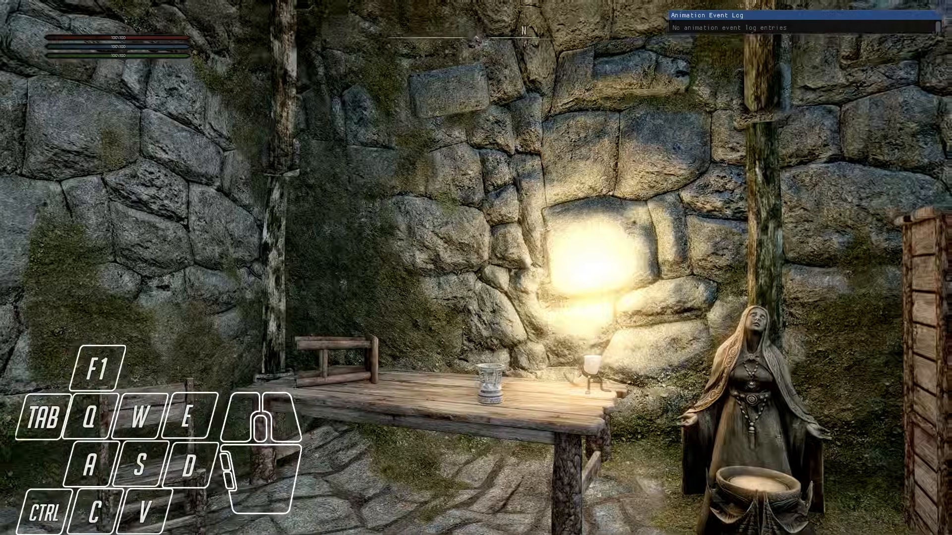
# Search the NPC list by name for "aela", place Aela the Huntress in the game world, and return to the game
pyautogui.press('F1')
pyautogui.press('Home')
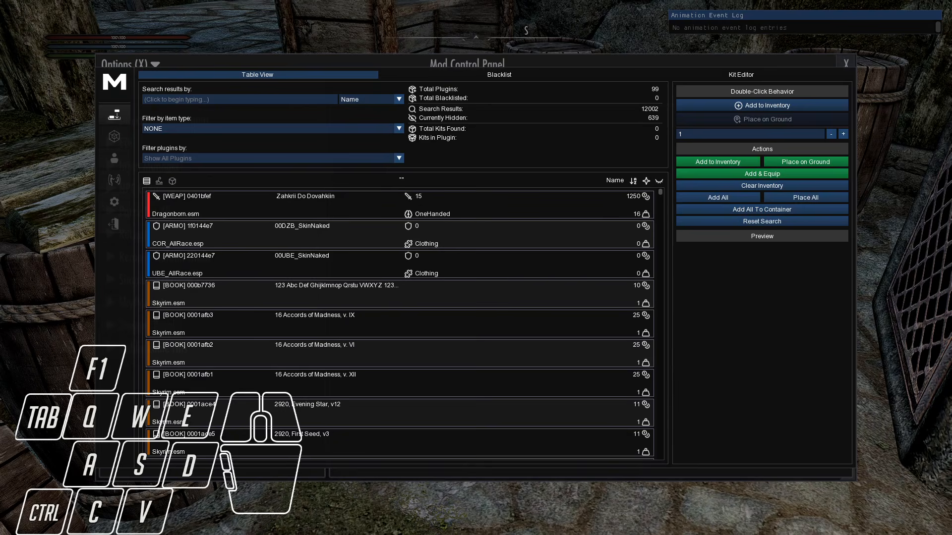
pyautogui.click(114, 159)
pyautogui.click(215, 99)
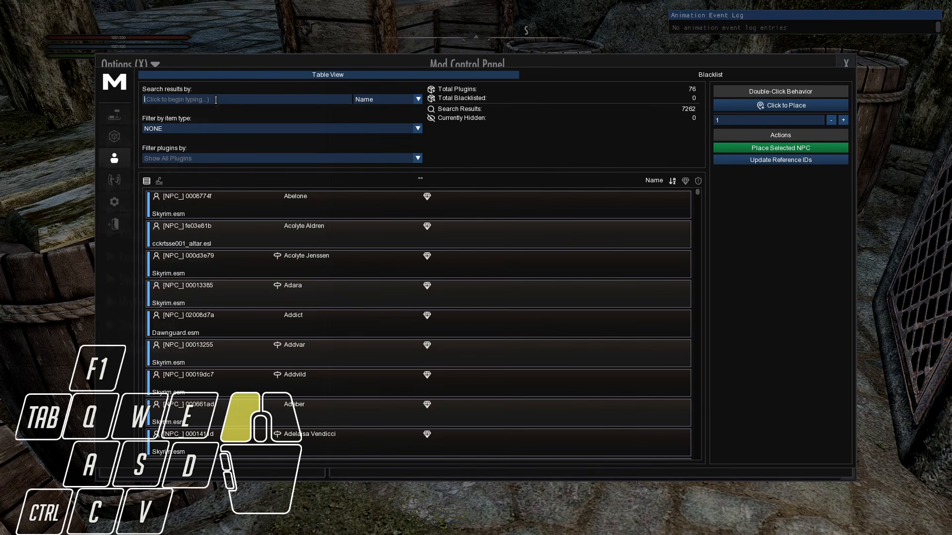
pyautogui.write('aela')
pyautogui.doubleClick(273, 197)
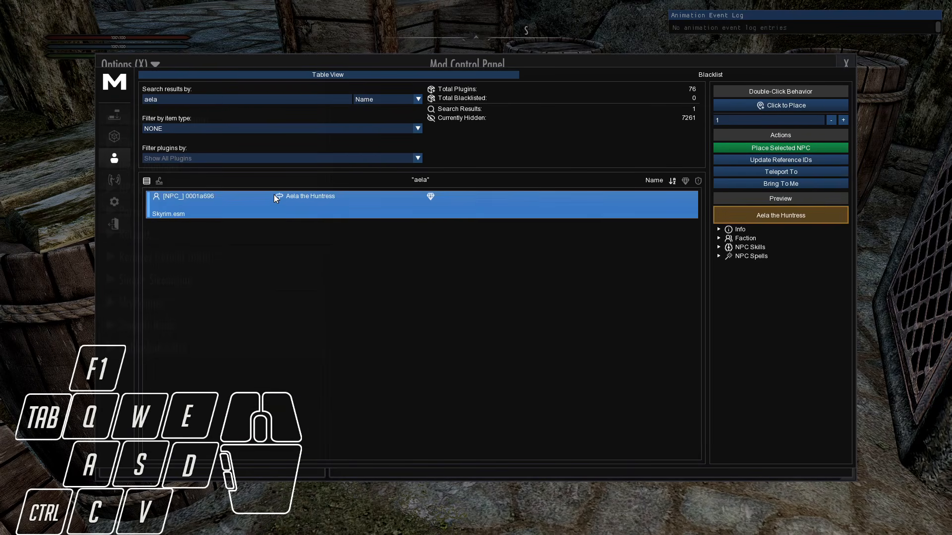
pyautogui.click(115, 225)
pyautogui.press('F1')
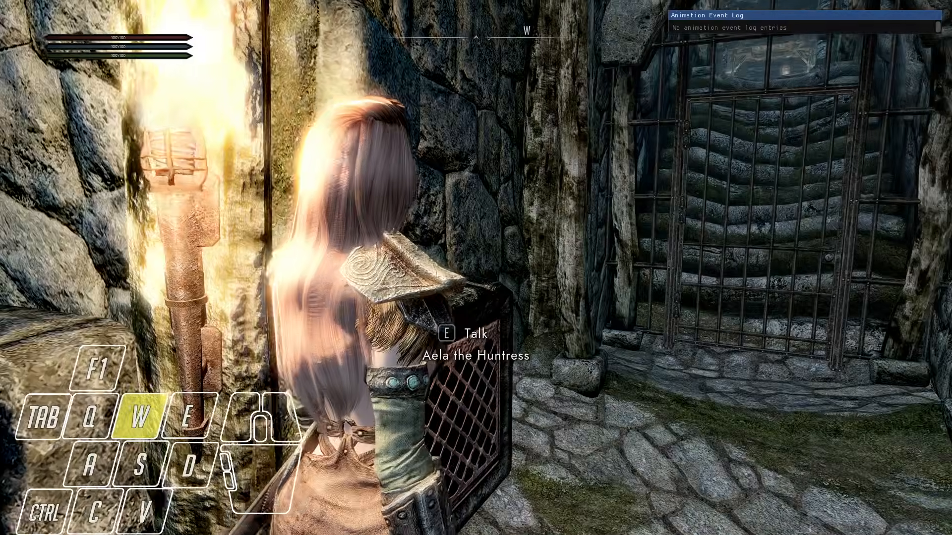
# Leave the conversation with Aela the Huntress and select her as the target in the game console
pyautogui.press('e')
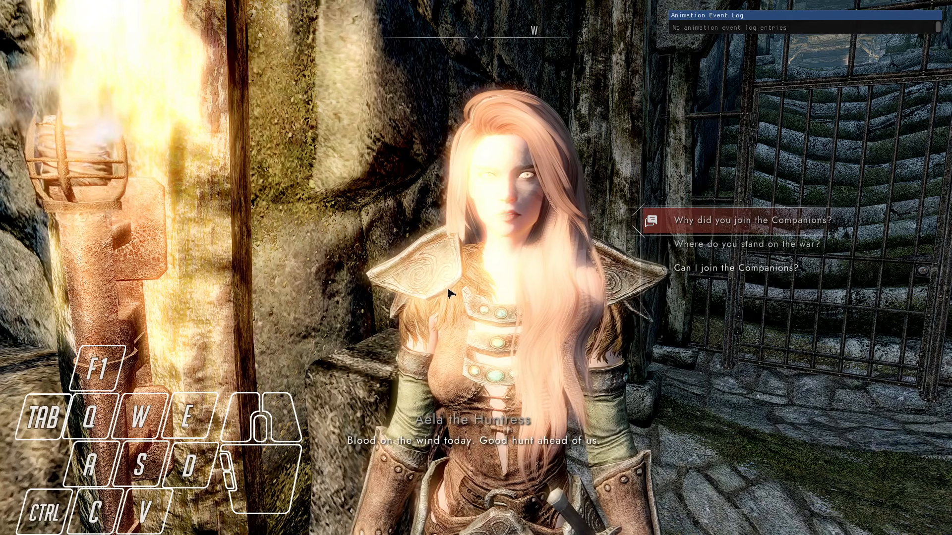
pyautogui.press('Tab')
pyautogui.press('`')
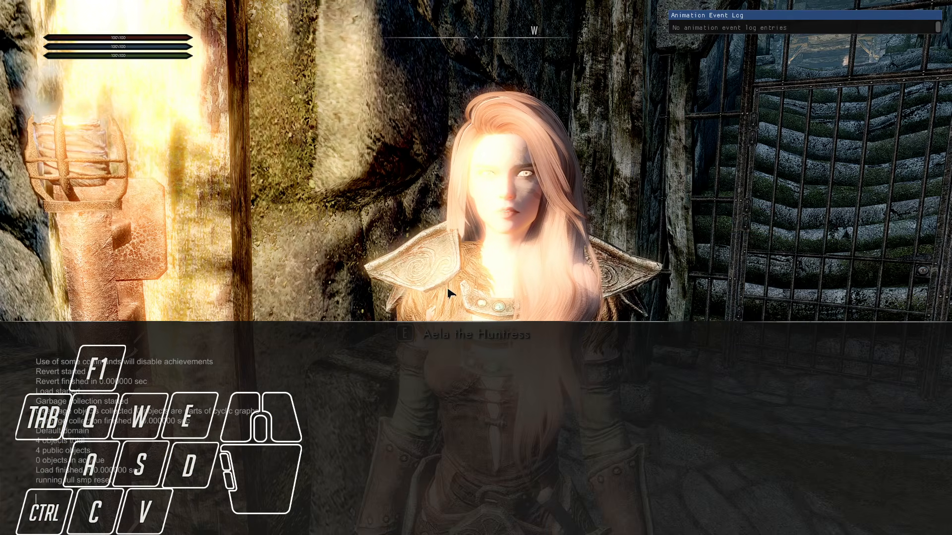
pyautogui.click(527, 242)
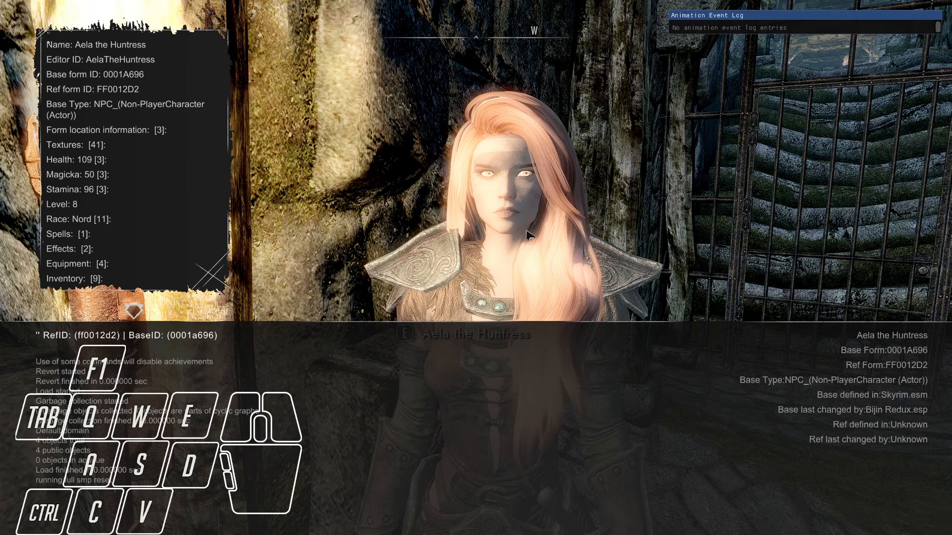
pyautogui.press('`')
# Start a conversation with Aela the Huntress from a spot beside the torch pillar
pyautogui.press('e')
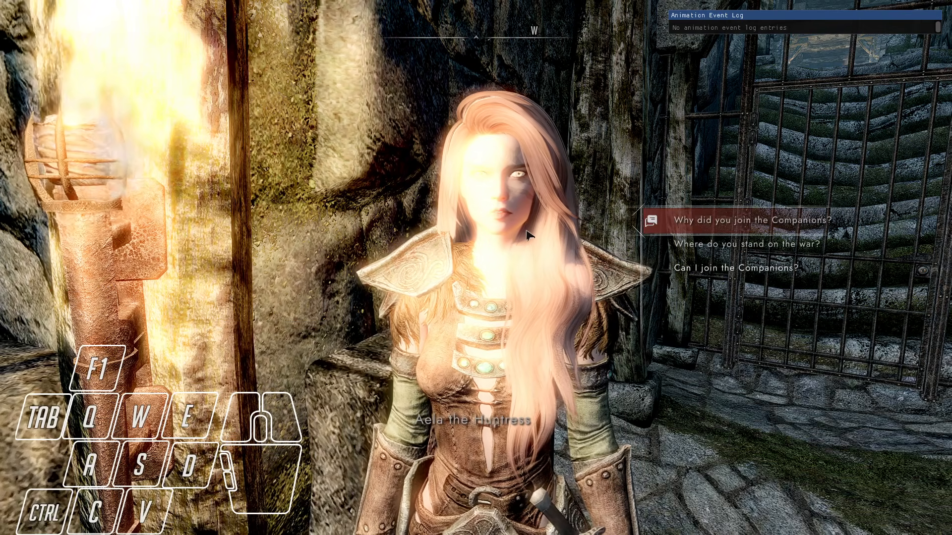
pyautogui.press('Tab')
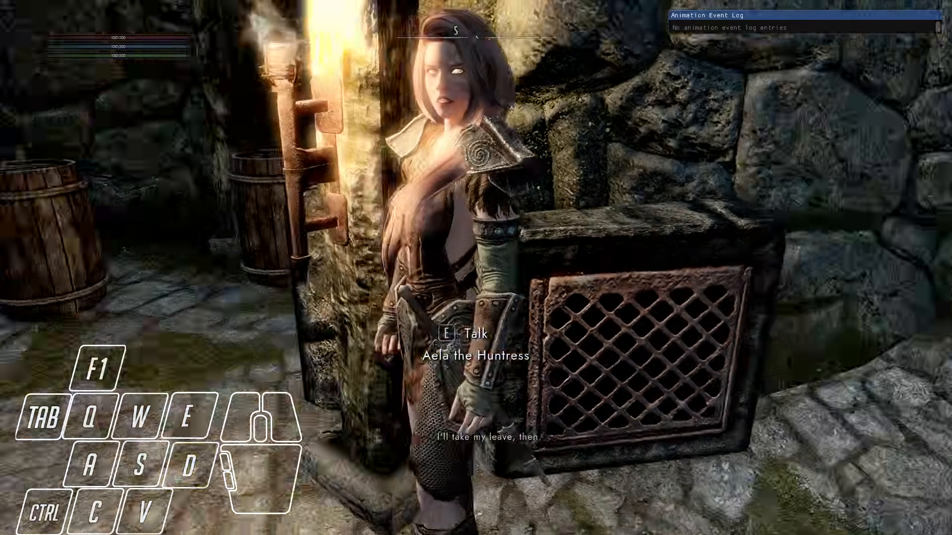
pyautogui.press('e')
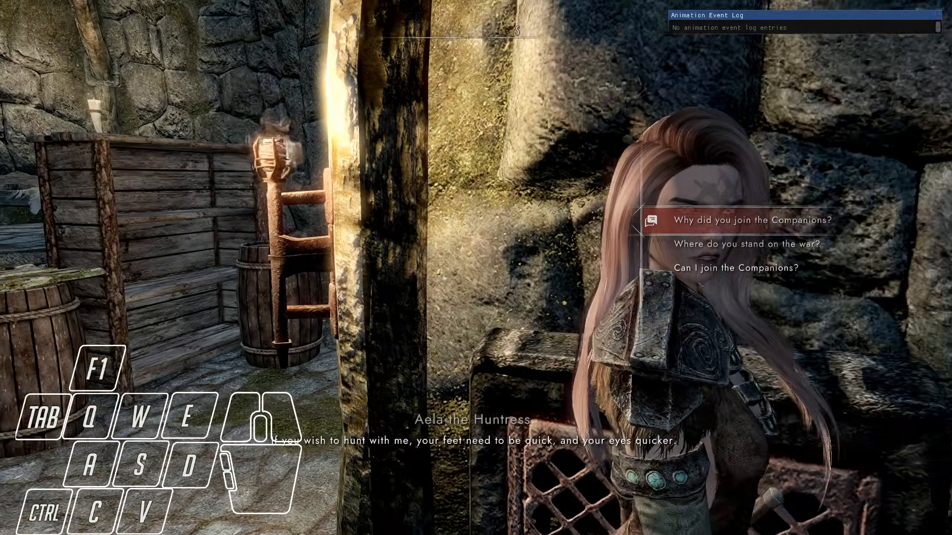
# Open the Mod Control Panel and examine its settings for the keyboard and gamepad toggle modes and toggle keys
pyautogui.press('F1')
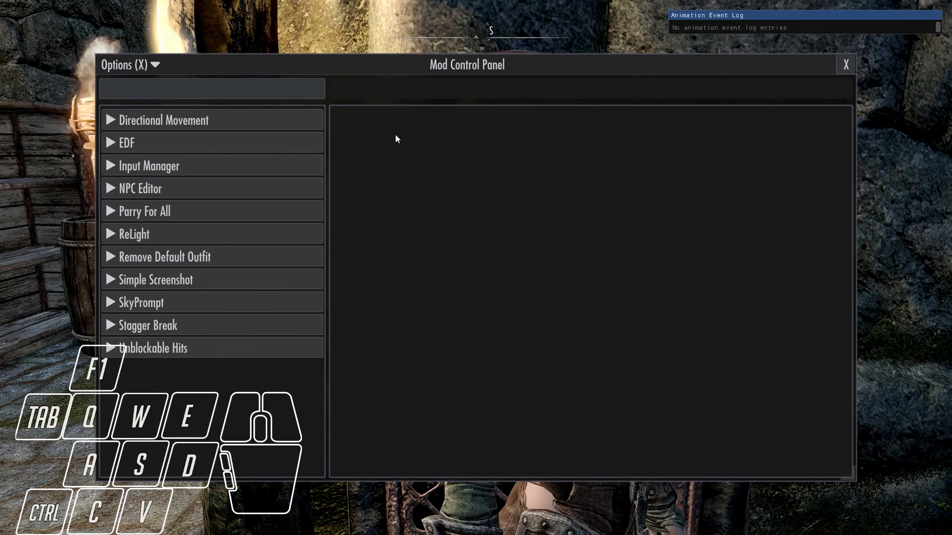
pyautogui.press('F1')
pyautogui.press('F1')
pyautogui.press('F1')
pyautogui.press('F1')
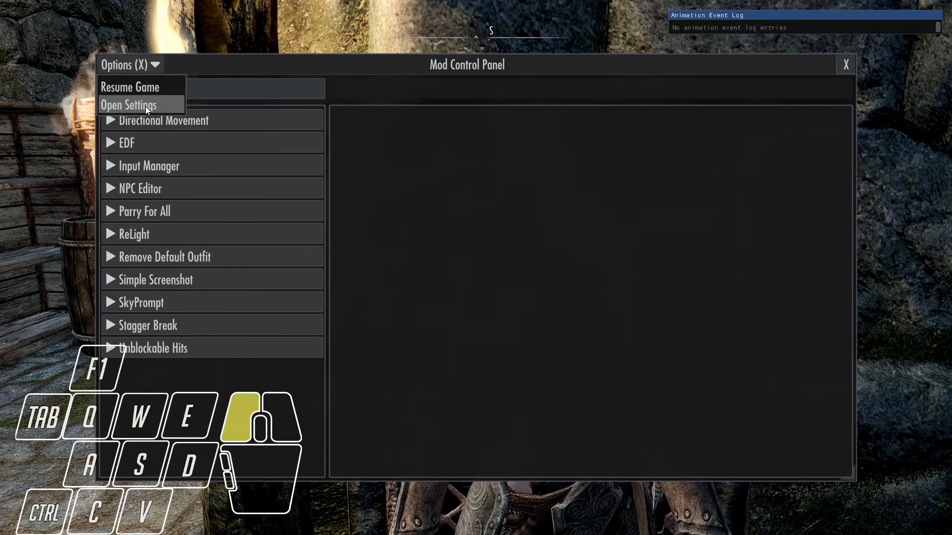
pyautogui.click(146, 106)
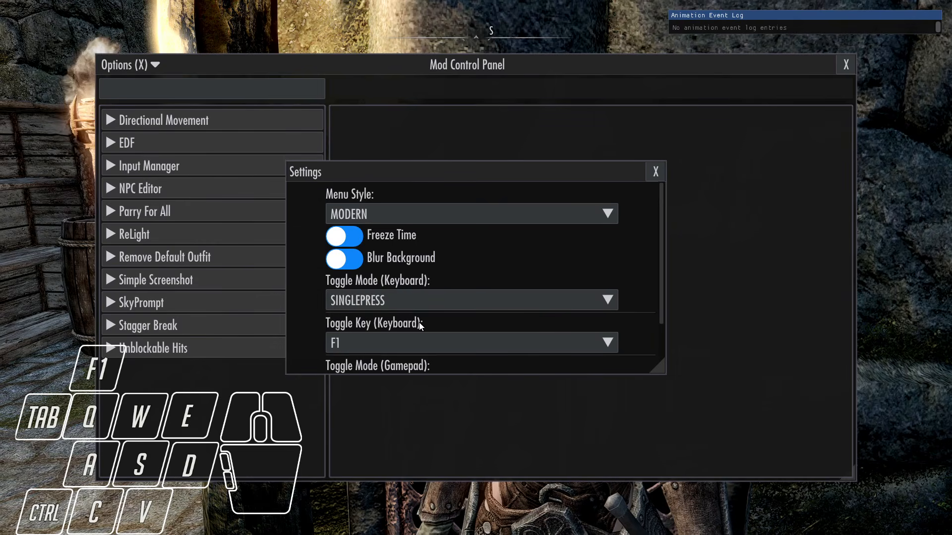
pyautogui.scroll(-3, 630, 276)
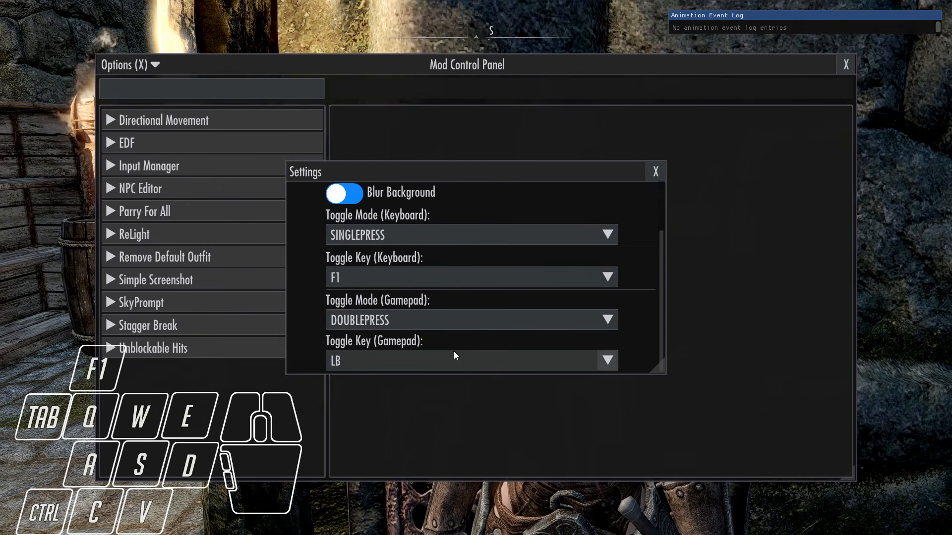
pyautogui.scroll(3, 651, 293)
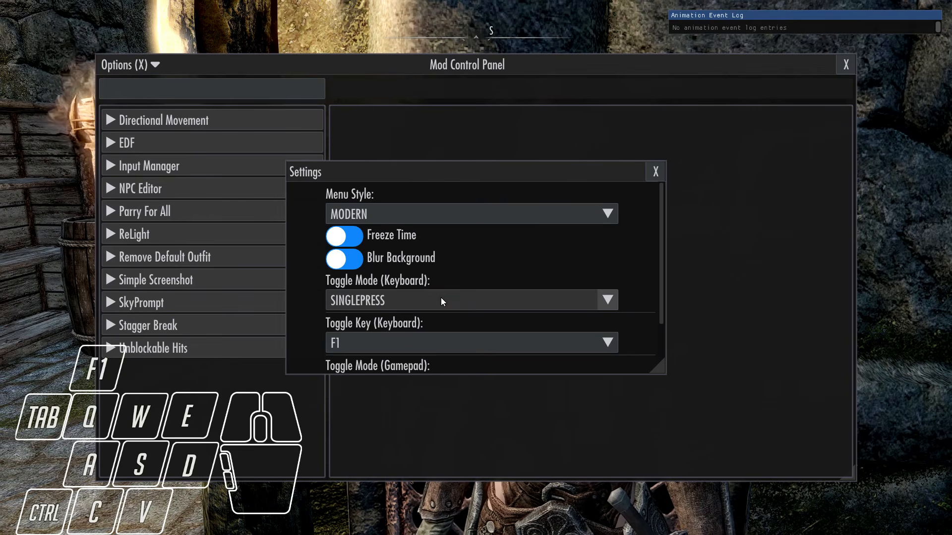
pyautogui.click(582, 276)
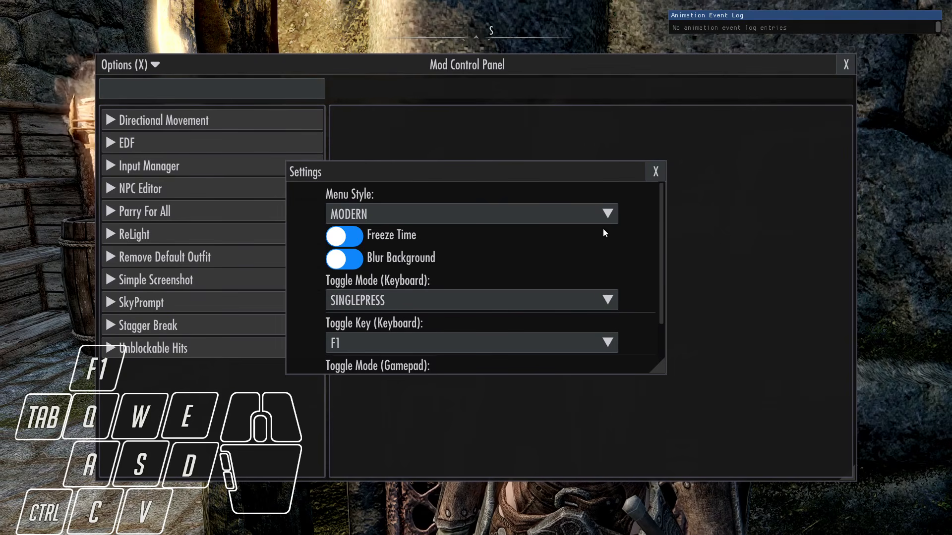
pyautogui.click(650, 171)
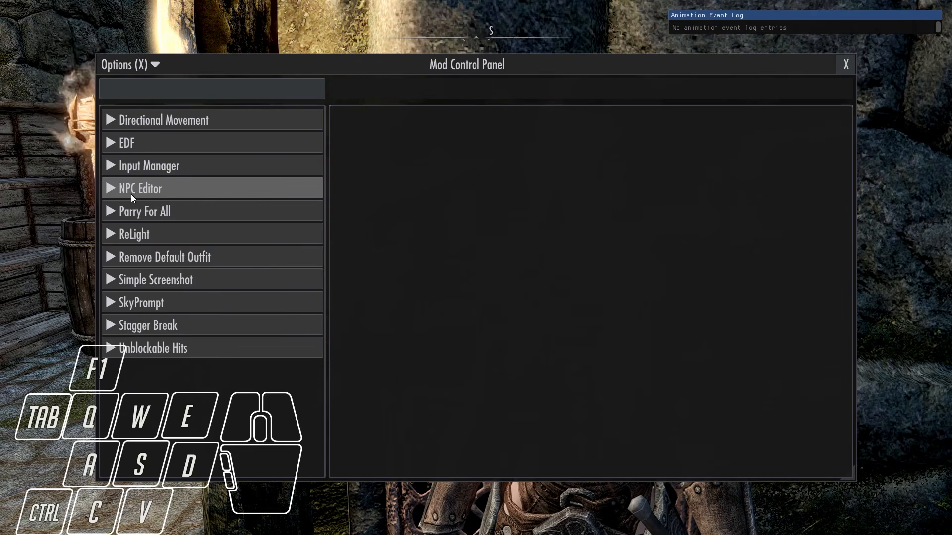
# Open the NPC Editor and load the NPC selected in the console for editing
pyautogui.click(166, 192)
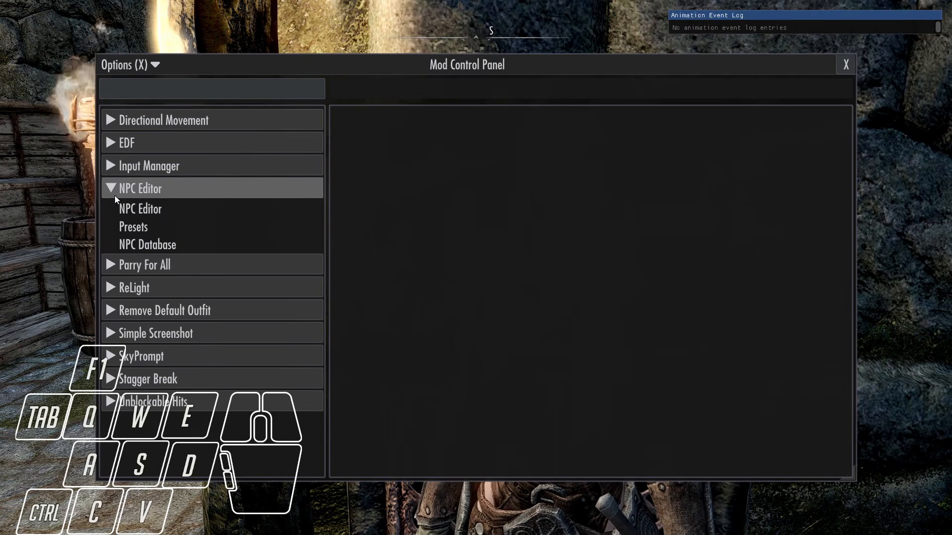
pyautogui.click(131, 209)
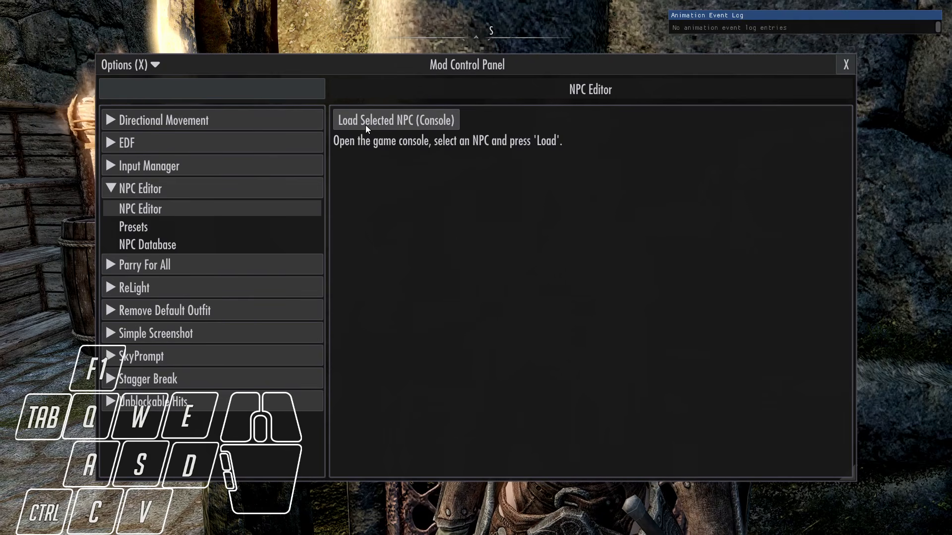
pyautogui.click(403, 124)
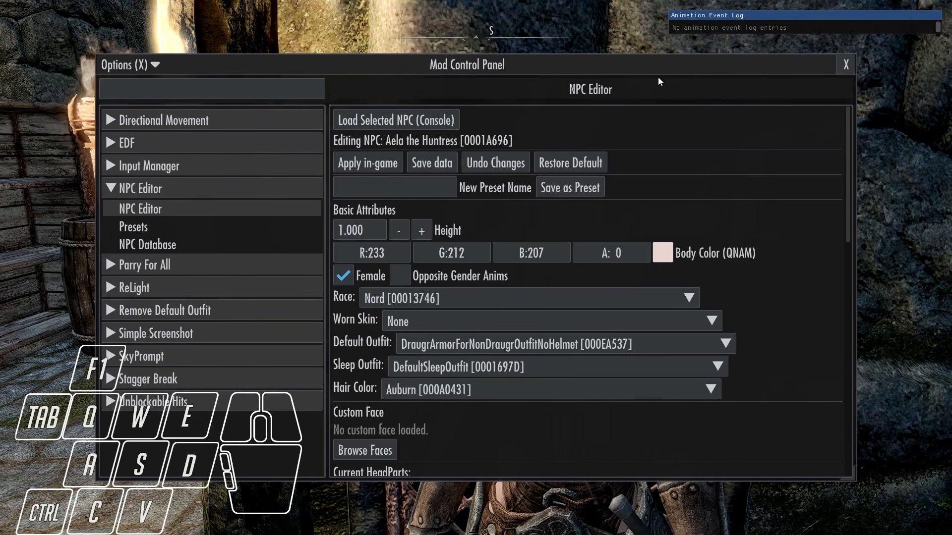
# Narrow the Mod Control Panel and move it aside so that Aela the Huntress stays in view while editing
pyautogui.moveTo(851, 475); pyautogui.dragTo(471, 500)
pyautogui.moveTo(323, 67); pyautogui.dragTo(305, 56)
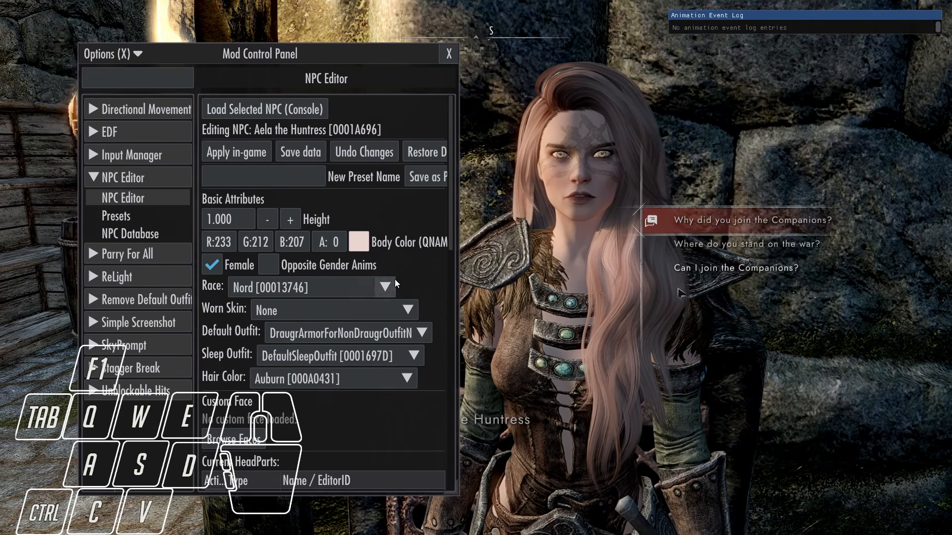
pyautogui.moveTo(451, 227); pyautogui.dragTo(460, 147)
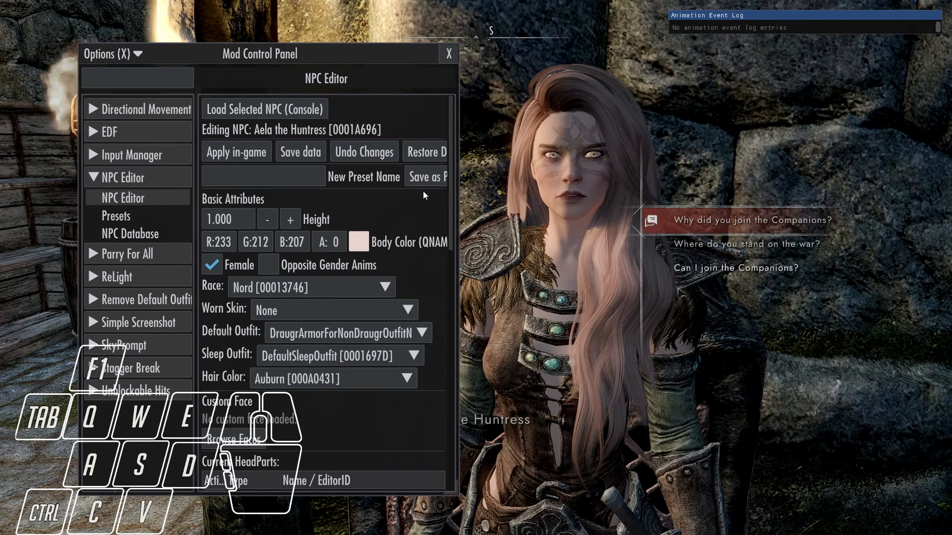
# Set the NPC's Body Color (QNAM) to bright red-orange with R 255, G 49, B 0
pyautogui.moveTo(364, 243)
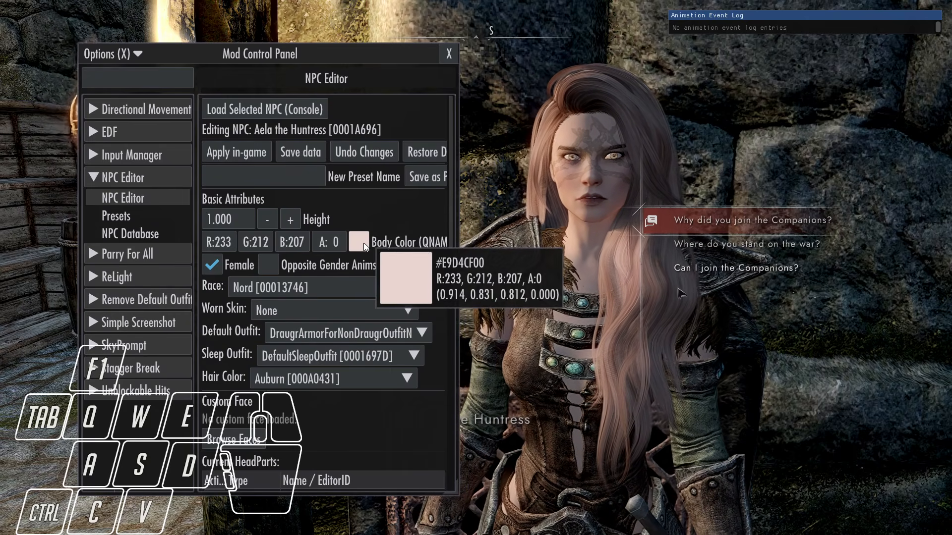
pyautogui.click(364, 243)
pyautogui.moveTo(527, 271); pyautogui.dragTo(579, 233)
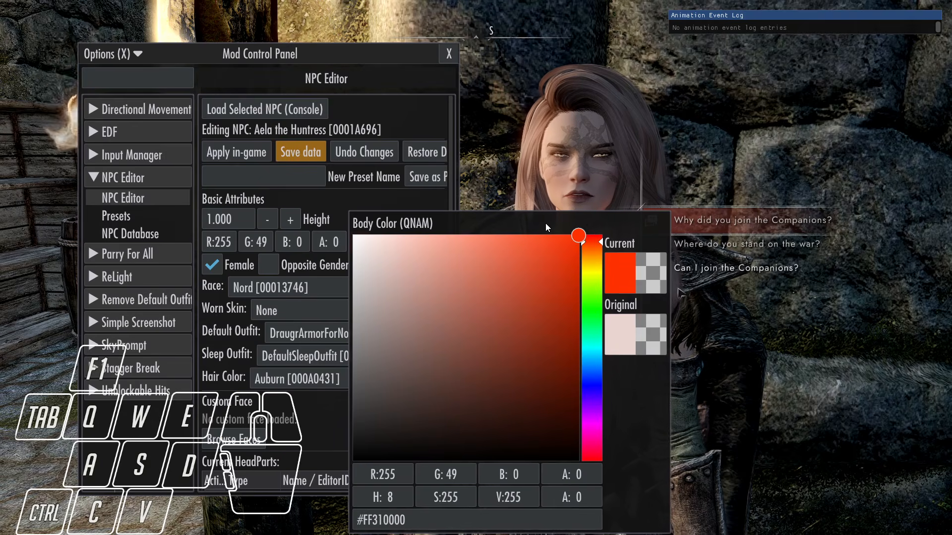
pyautogui.click(406, 204)
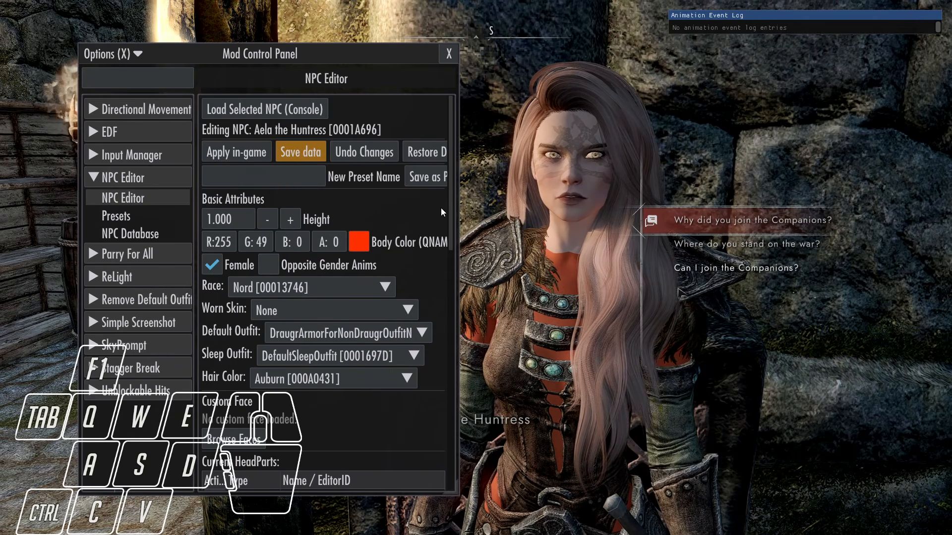
# Change the skin tint layer's color to bright red-orange and apply the changes in-game
pyautogui.scroll(-5, 451, 225)
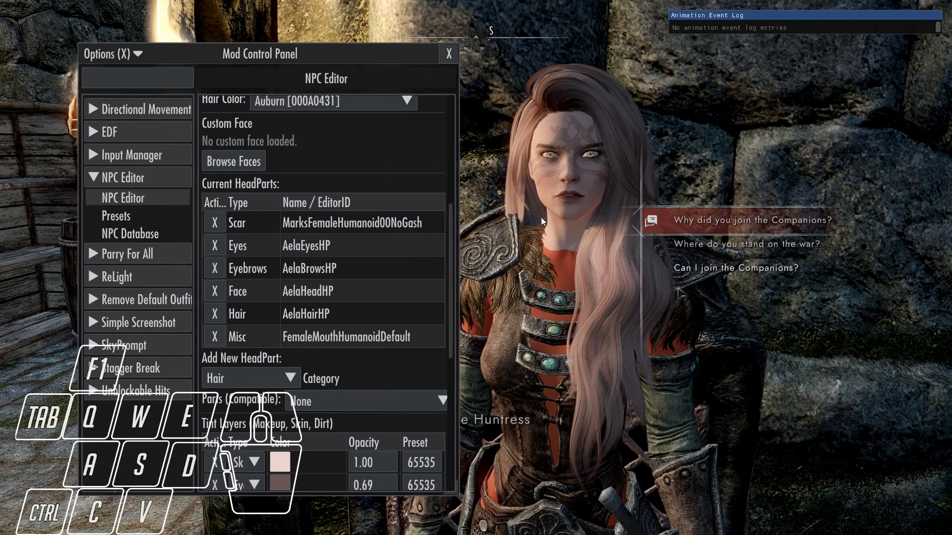
pyautogui.moveTo(449, 263); pyautogui.dragTo(451, 285)
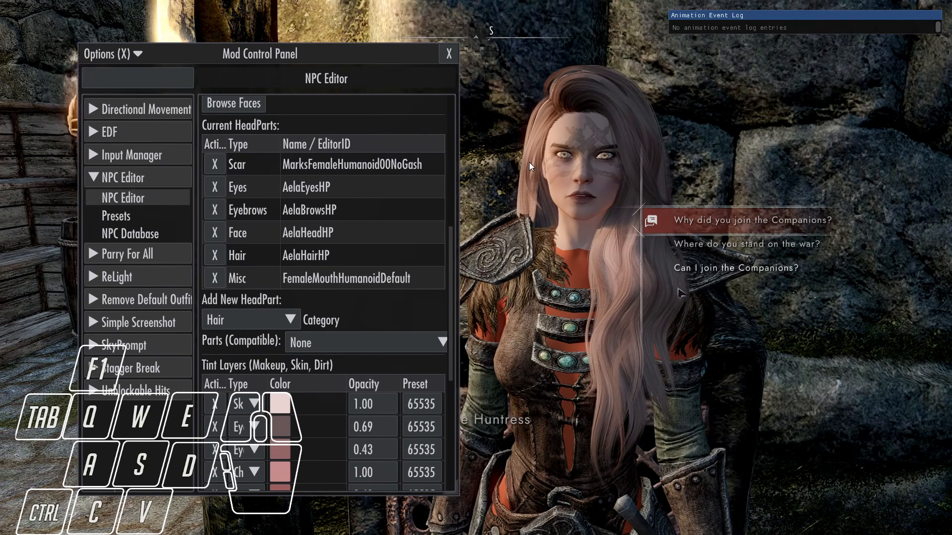
pyautogui.click(280, 403)
pyautogui.moveTo(485, 267); pyautogui.dragTo(486, 268)
pyautogui.click(443, 198)
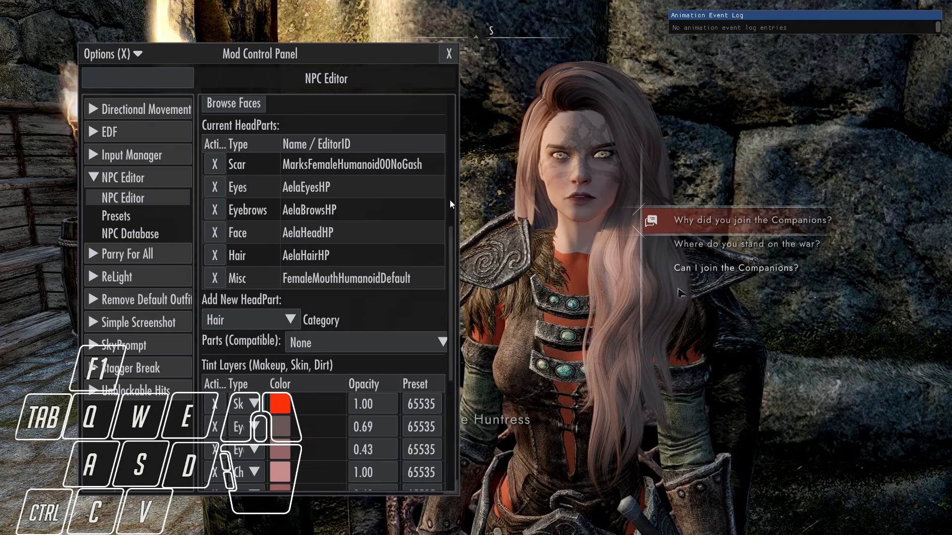
pyautogui.moveTo(451, 233); pyautogui.dragTo(445, 104)
pyautogui.click(221, 148)
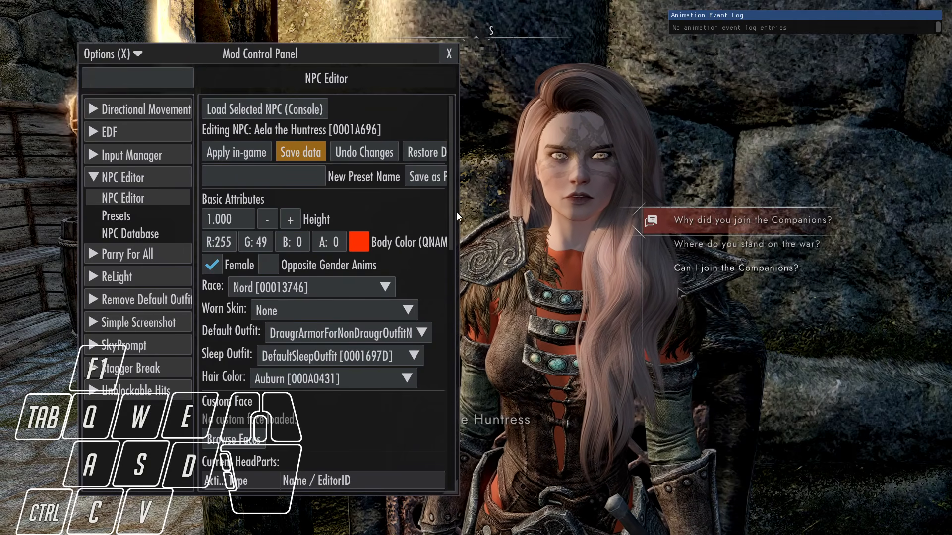
# Restart the conversation with Aela the Huntress and reopen the NPC Editor in a narrowed panel beside her
pyautogui.moveTo(448, 198); pyautogui.dragTo(450, 263)
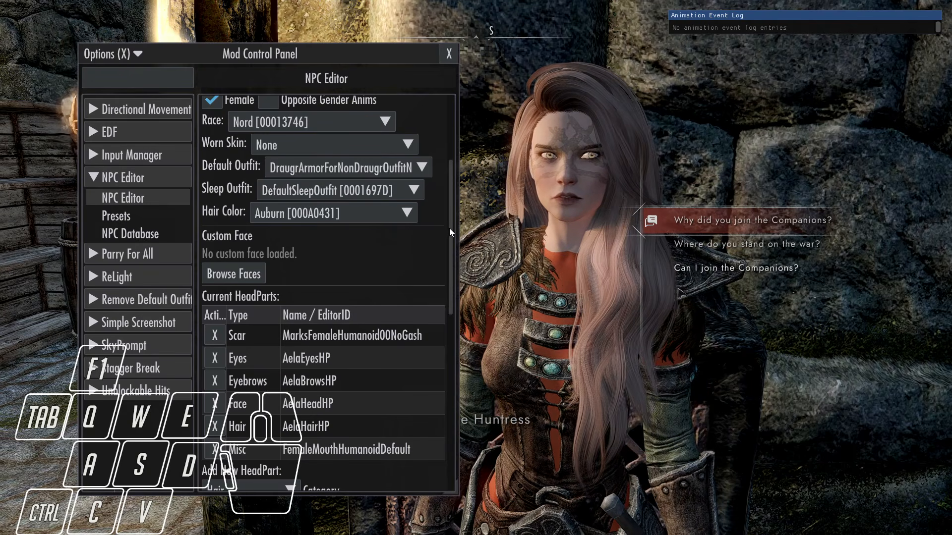
pyautogui.scroll(-3, 450, 228)
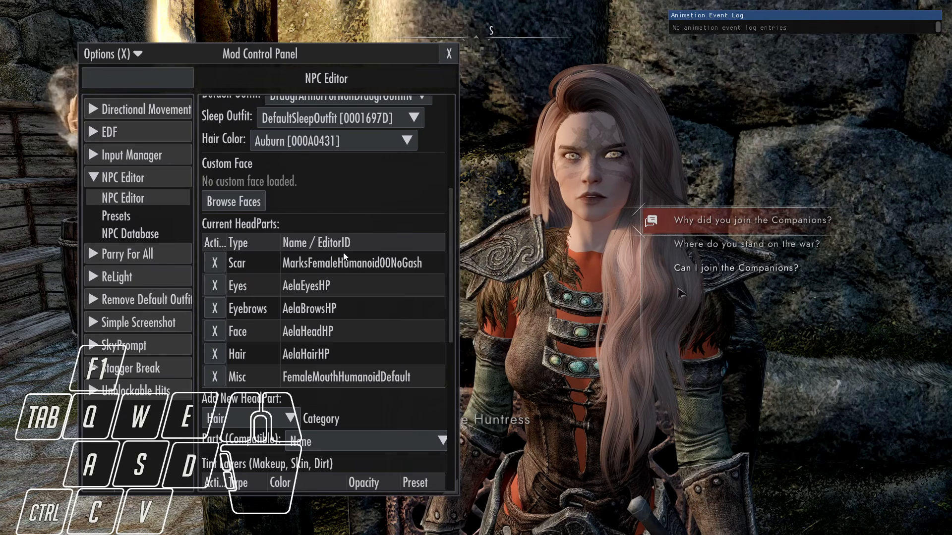
pyautogui.press('Tab')
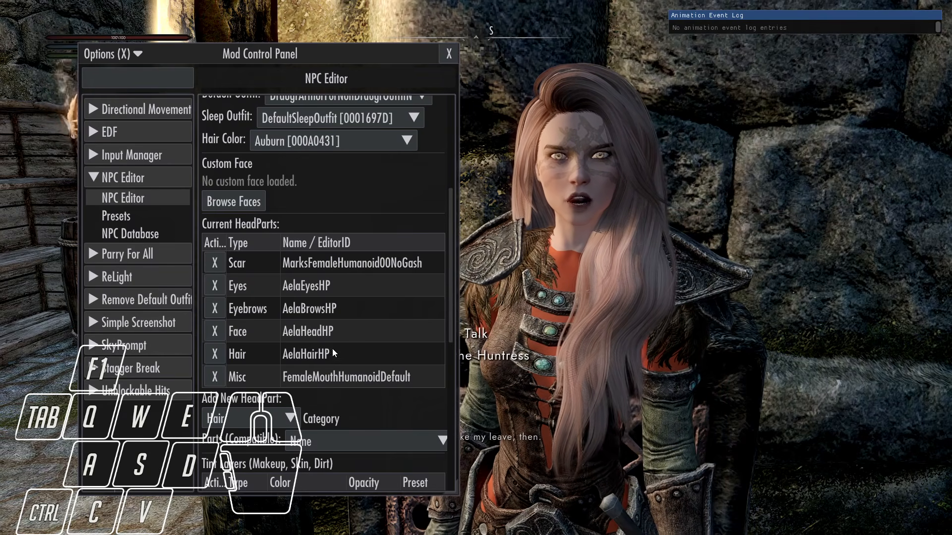
pyautogui.press('F1')
pyautogui.press('e')
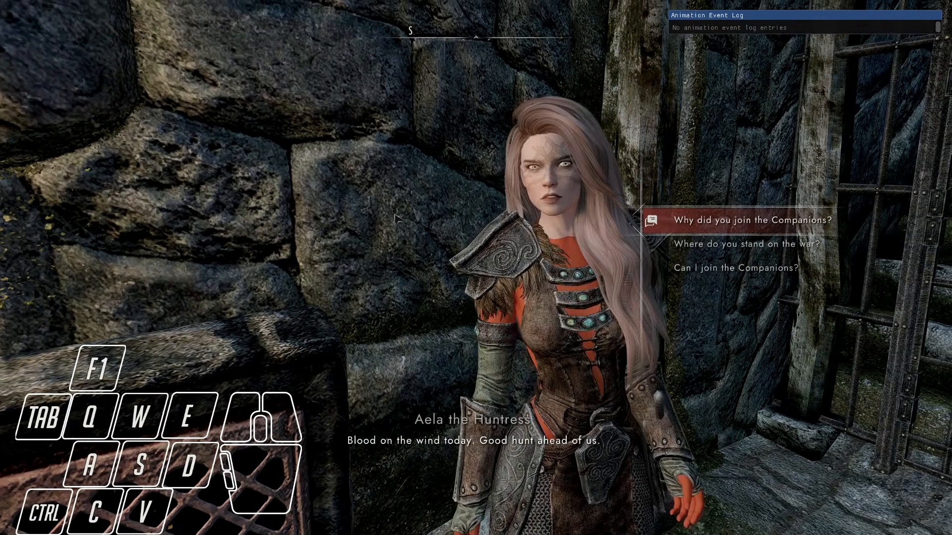
pyautogui.press('F1')
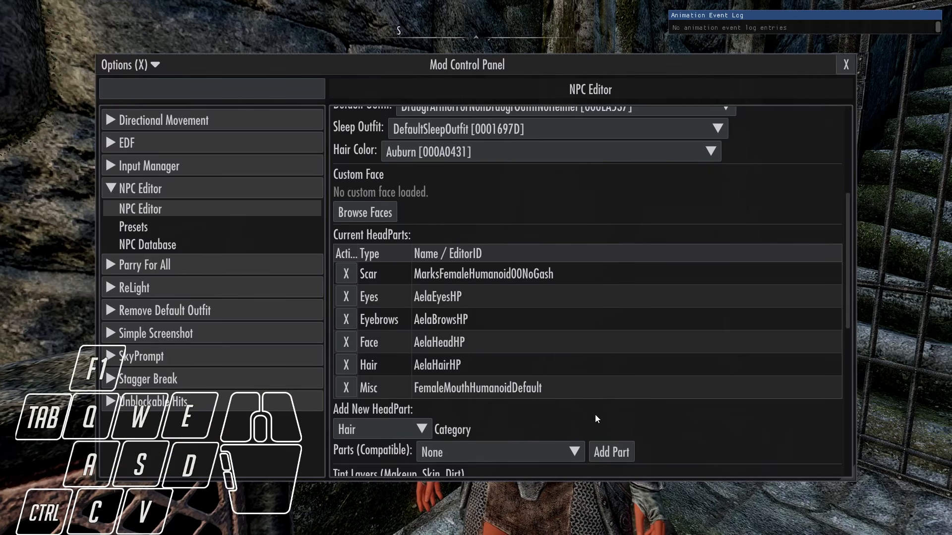
pyautogui.moveTo(852, 477); pyautogui.dragTo(456, 458)
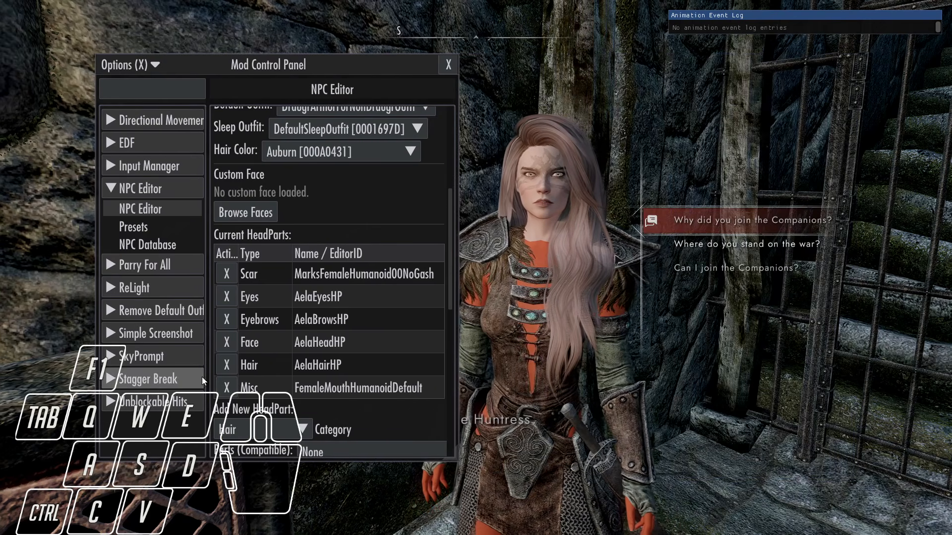
# Replace Aela's hair head part AelaHairHP with BG3 Orin Hair F, widening the Mod Control Panel to reach the add option
pyautogui.click(226, 366)
pyautogui.scroll(-2, 298, 364)
pyautogui.click(335, 353)
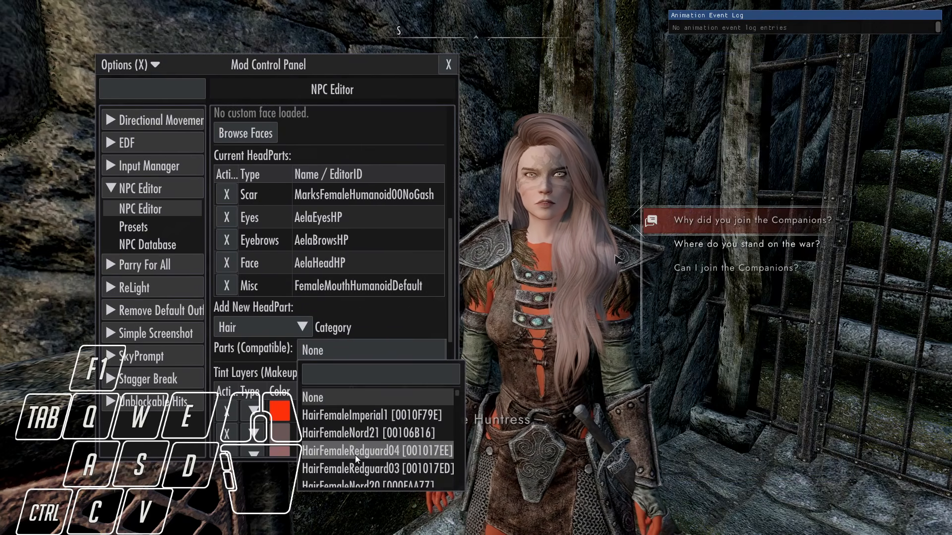
pyautogui.scroll(-3, 366, 446)
pyautogui.scroll(-10, 381, 437)
pyautogui.click(357, 440)
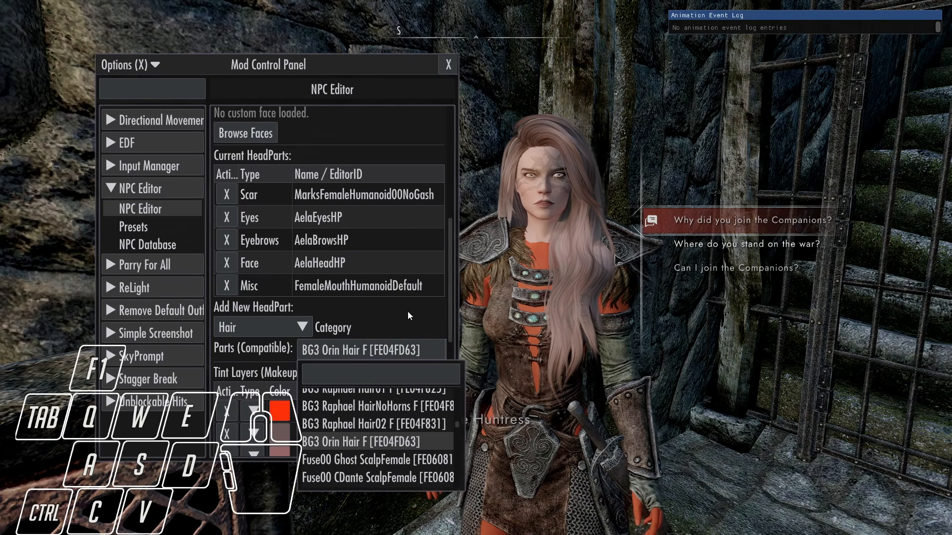
pyautogui.moveTo(449, 469); pyautogui.dragTo(502, 484)
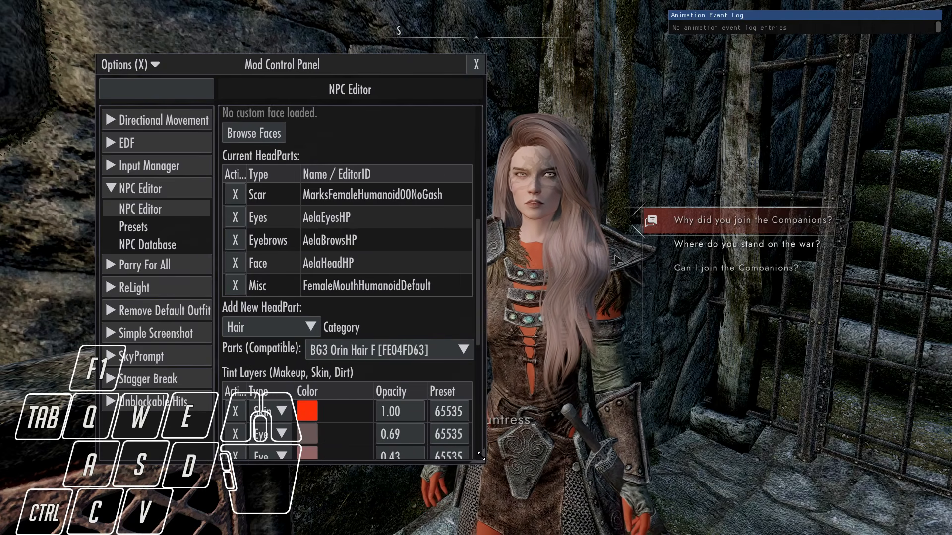
pyautogui.click(496, 350)
# Apply the new hair in-game and move the Mod Control Panel aside so that Aela is fully in view
pyautogui.scroll(6, 413, 257)
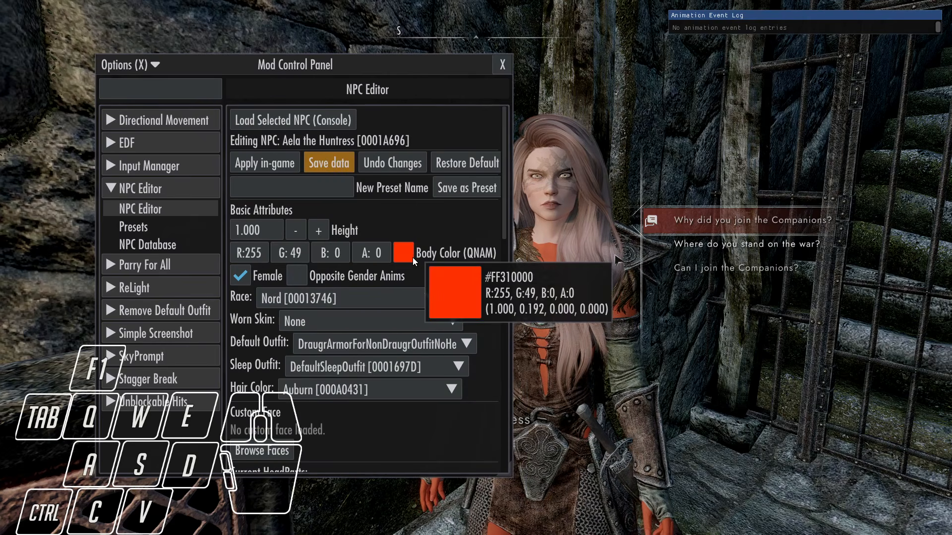
pyautogui.click(261, 162)
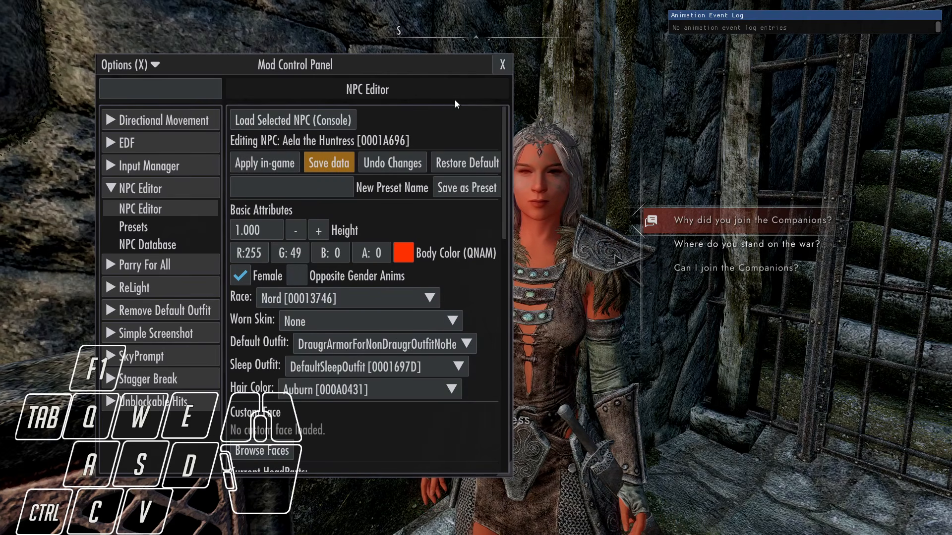
pyautogui.moveTo(427, 63); pyautogui.dragTo(383, 53)
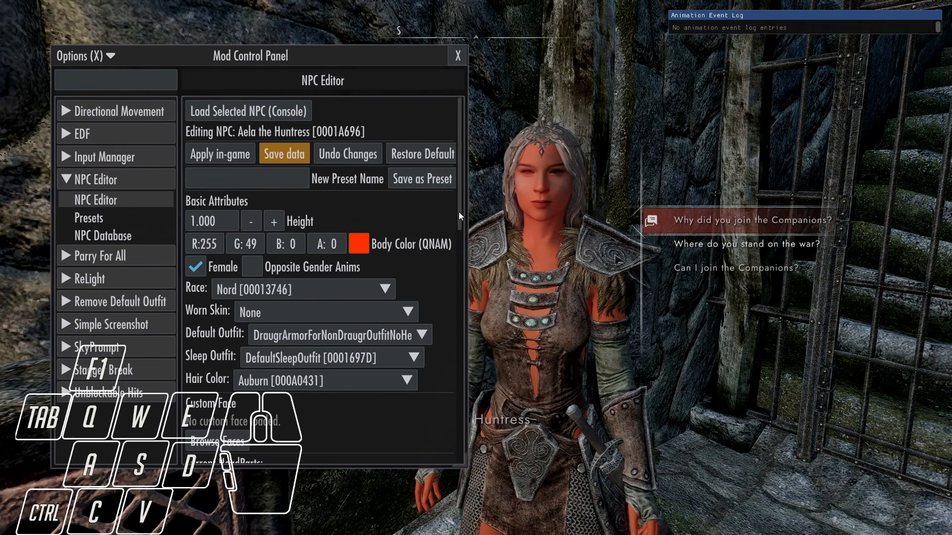
# Replace the AelaEyesHP head part with the eye part art_EMFemaleGlow14EyesBase and apply the change in-game
pyautogui.moveTo(459, 213); pyautogui.dragTo(460, 271)
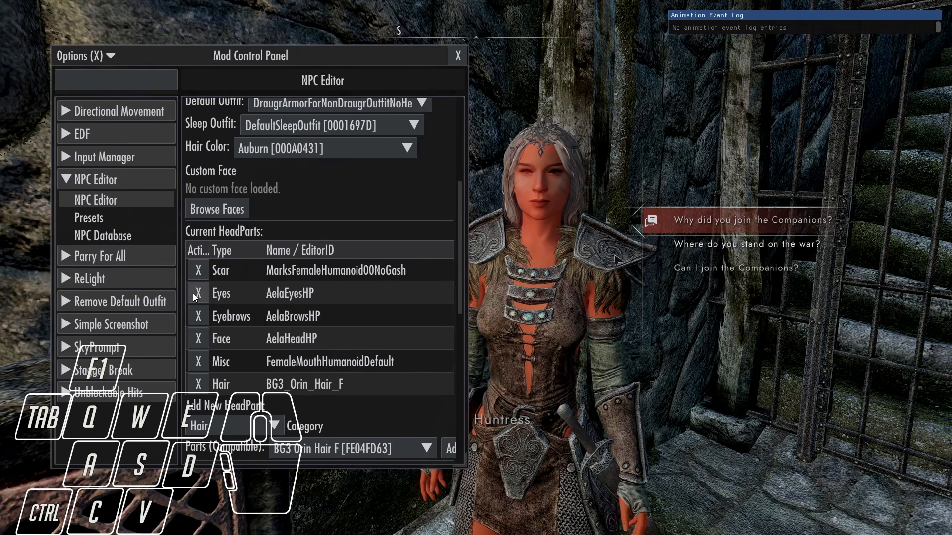
pyautogui.click(195, 293)
pyautogui.click(250, 403)
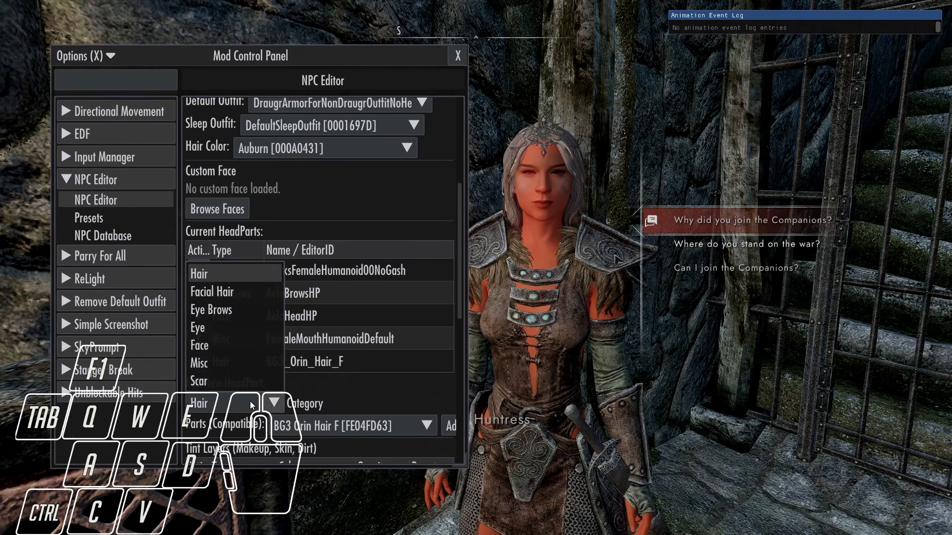
pyautogui.click(233, 319)
pyautogui.click(379, 428)
pyautogui.scroll(-5, 379, 331)
pyautogui.click(379, 362)
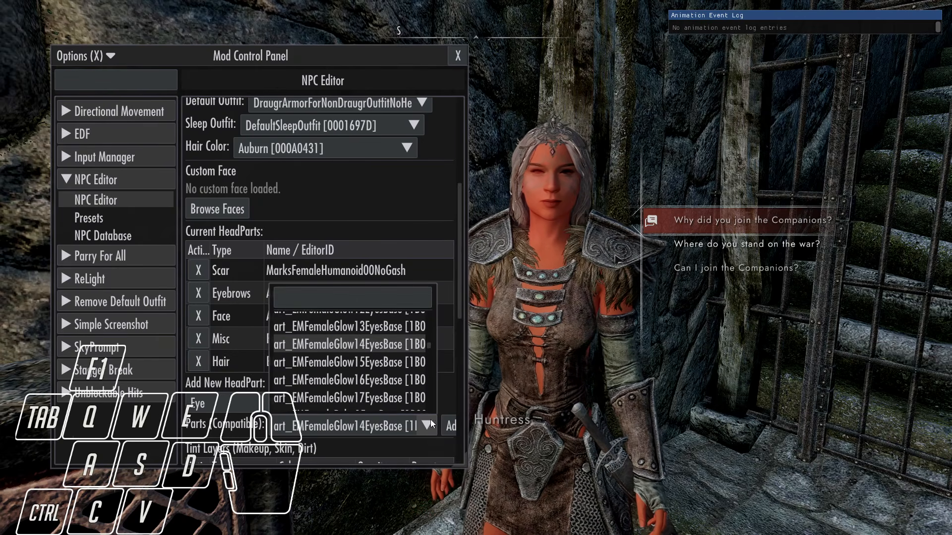
pyautogui.click(450, 429)
pyautogui.click(226, 158)
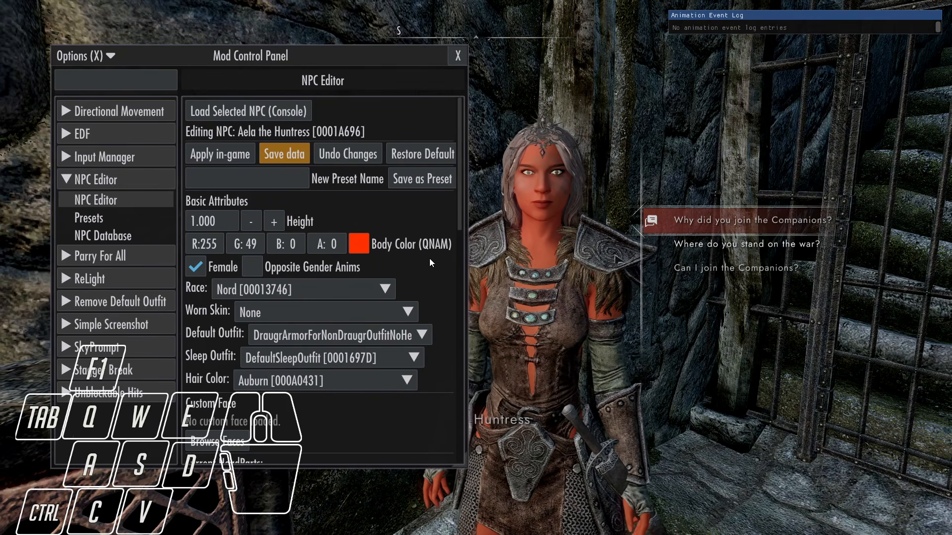
# Search the custom faces for "ae", load the Aela the Huntress sculpt and apply it in-game
pyautogui.scroll(-4, 429, 258)
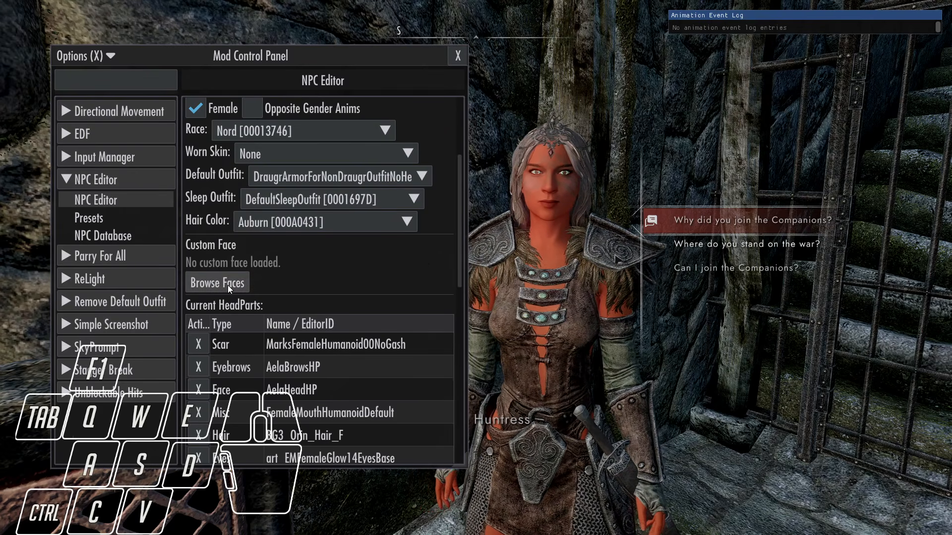
pyautogui.click(210, 287)
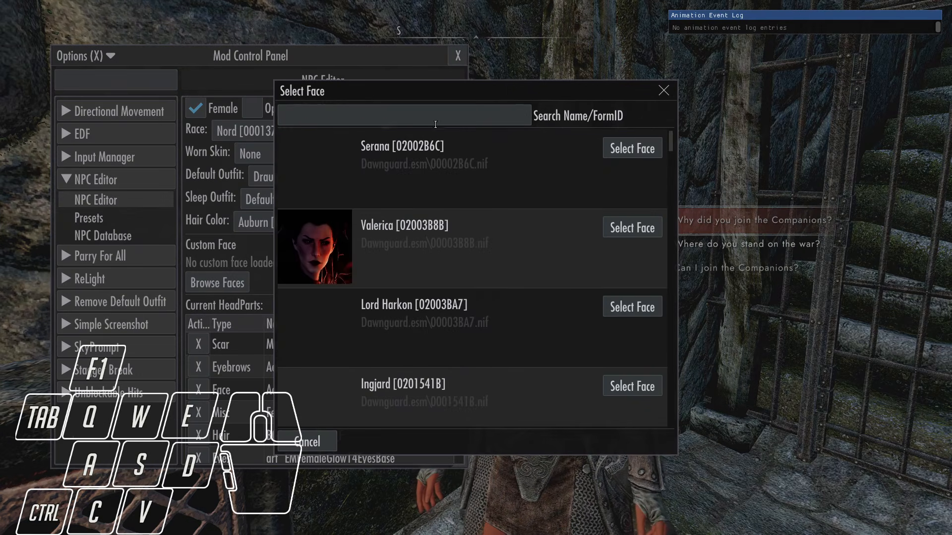
pyautogui.write('ae')
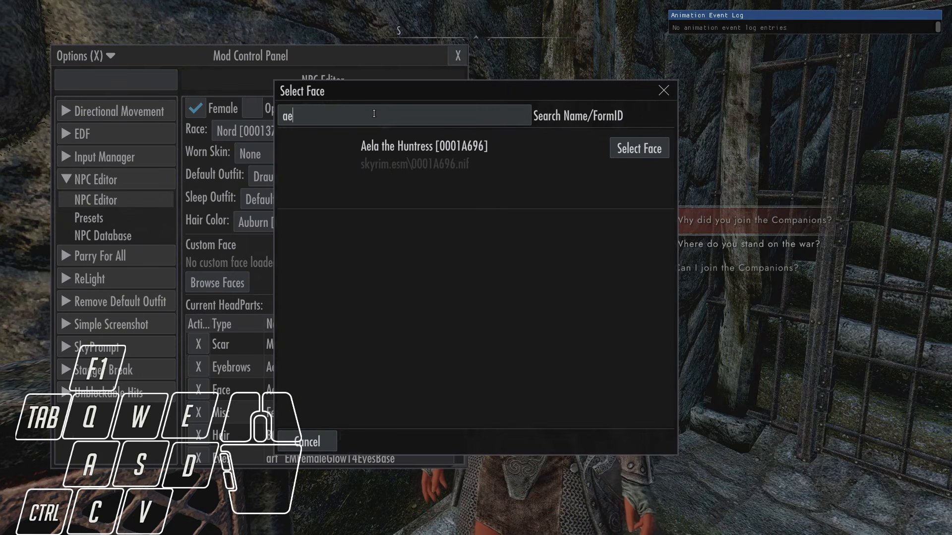
pyautogui.click(642, 151)
pyautogui.scroll(5, 347, 273)
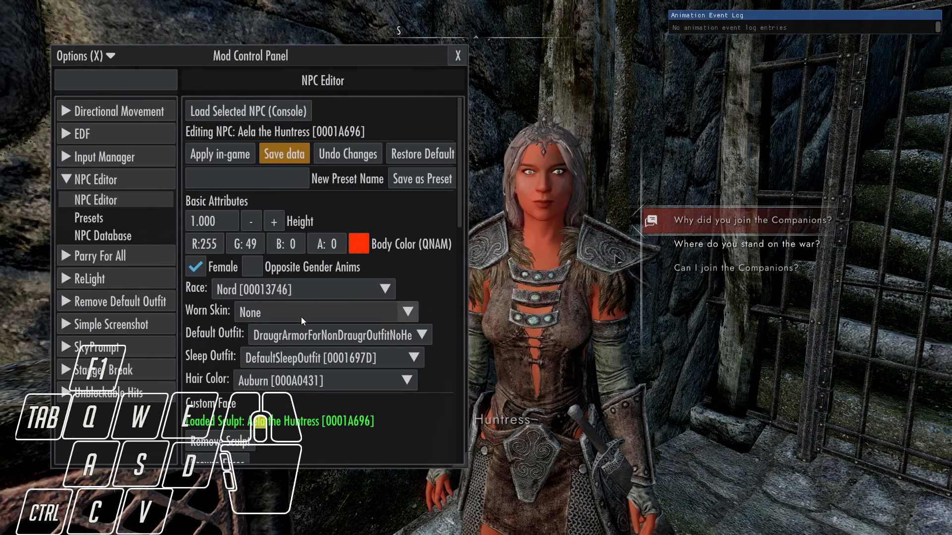
pyautogui.click(219, 156)
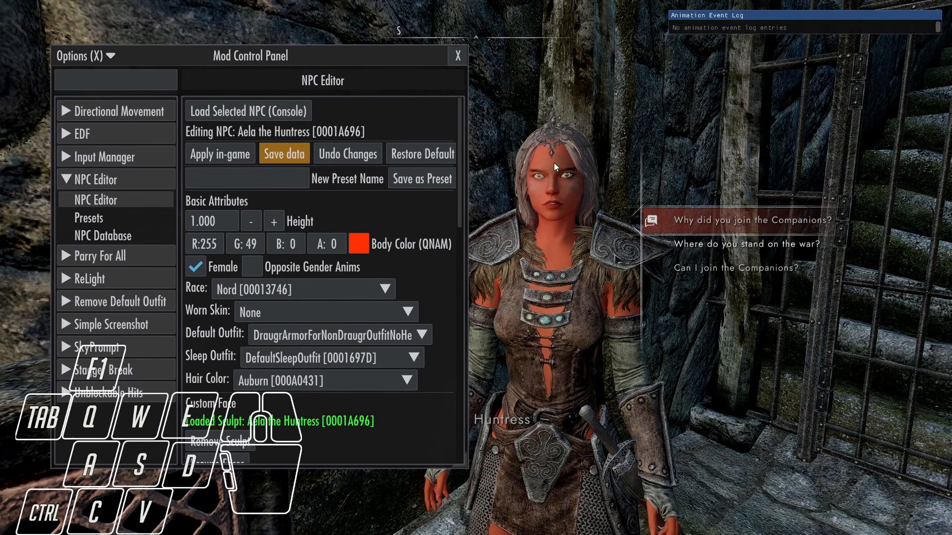
# Set the NPC's Body Color (QNAM) to blue with R 0, G 146, B 255
pyautogui.moveTo(459, 217); pyautogui.dragTo(455, 275)
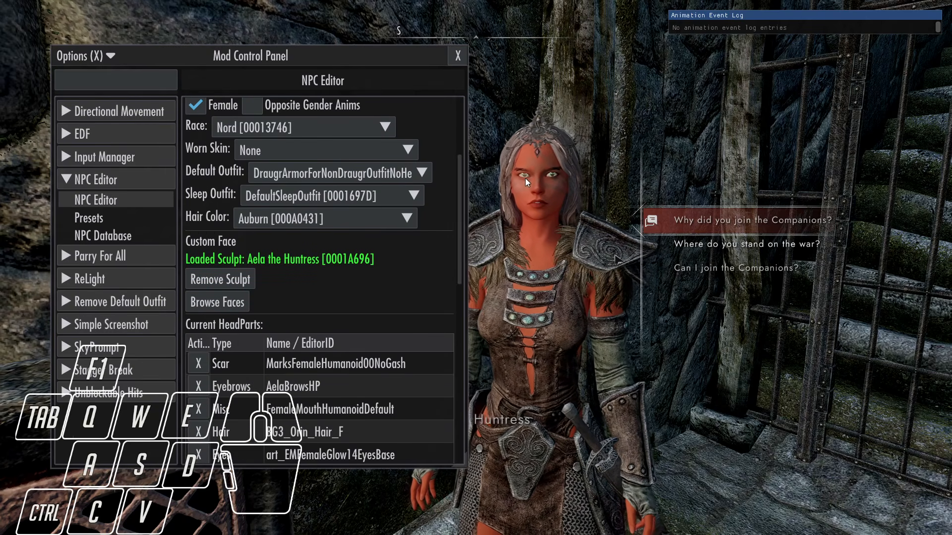
pyautogui.moveTo(460, 238); pyautogui.dragTo(459, 314)
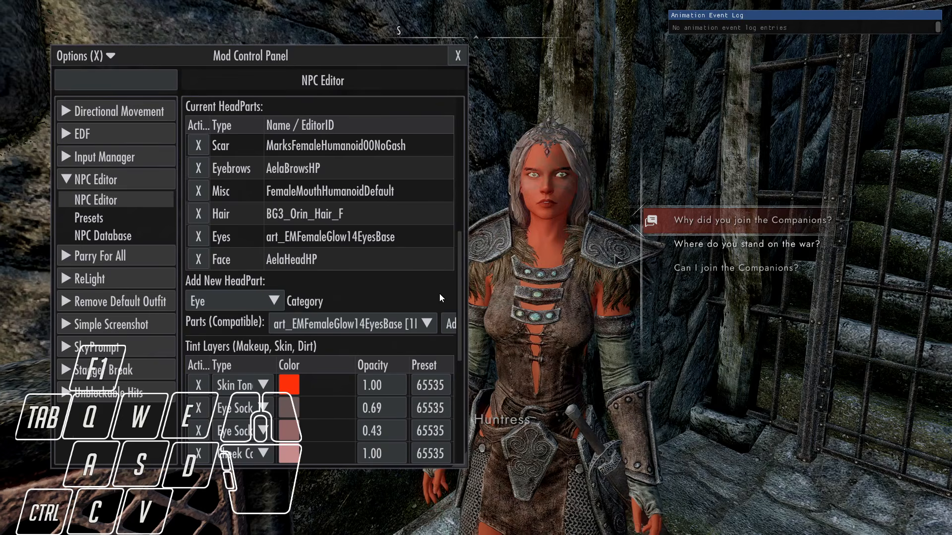
pyautogui.moveTo(458, 276); pyautogui.dragTo(454, 183)
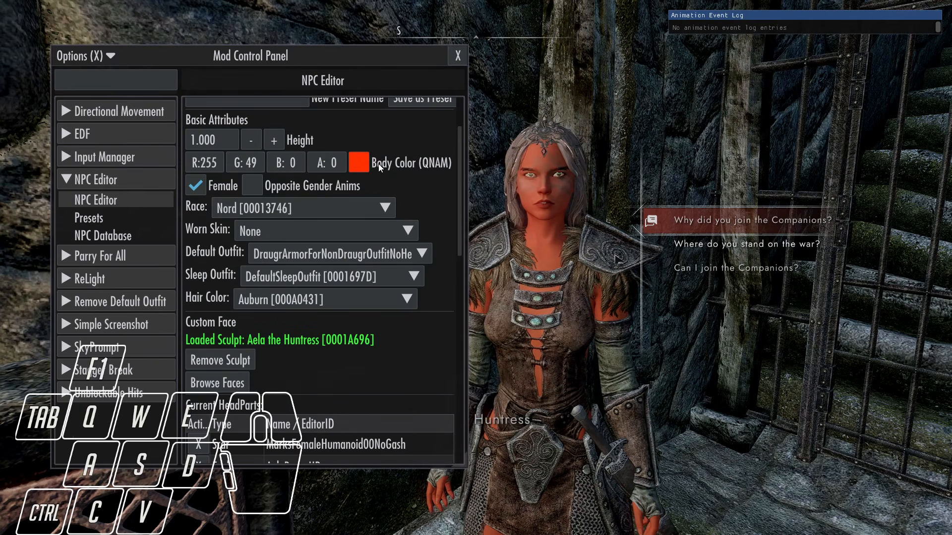
pyautogui.click(358, 163)
pyautogui.moveTo(592, 349); pyautogui.dragTo(592, 359)
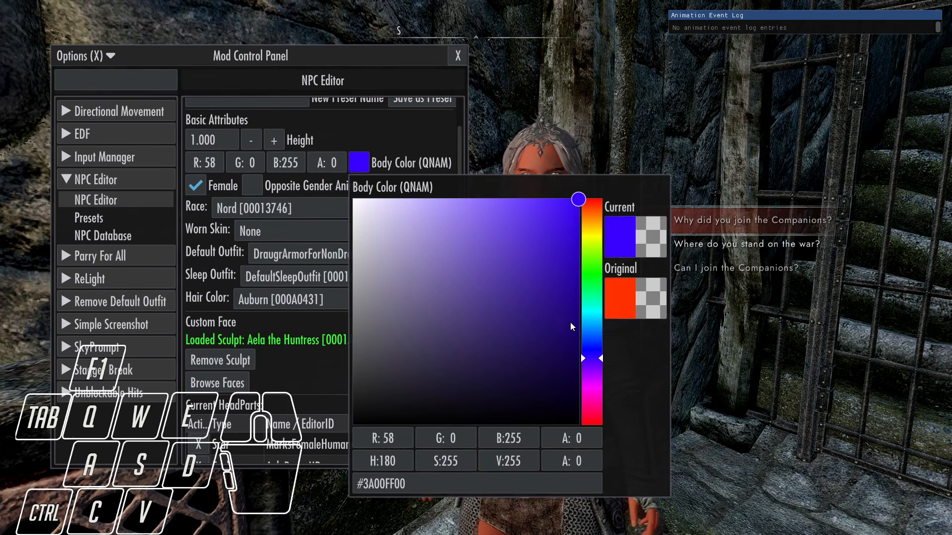
pyautogui.moveTo(588, 321); pyautogui.dragTo(589, 329)
pyautogui.click(433, 143)
# Change the Skin Tone tint layer's color to bright green and apply the changes in-game
pyautogui.moveTo(457, 148); pyautogui.dragTo(466, 248)
pyautogui.click(297, 385)
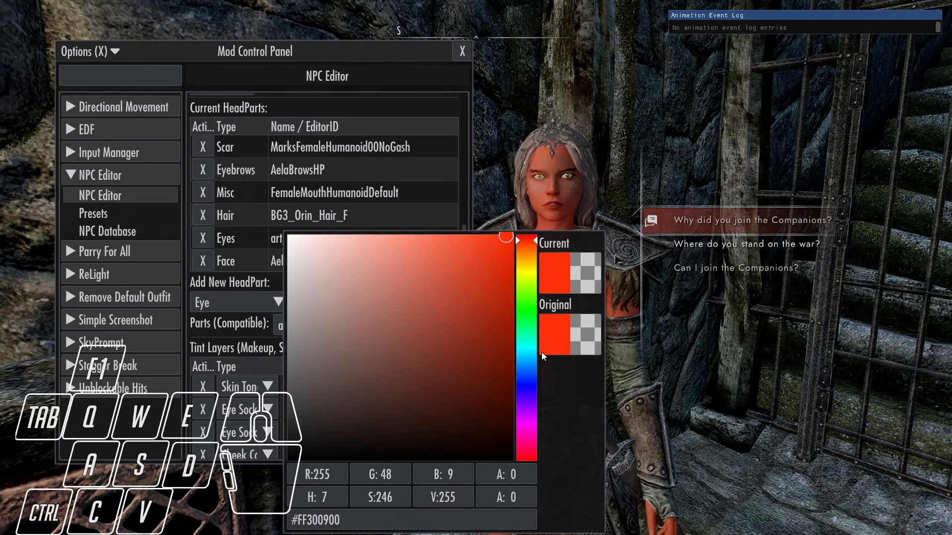
pyautogui.click(522, 304)
pyautogui.click(436, 188)
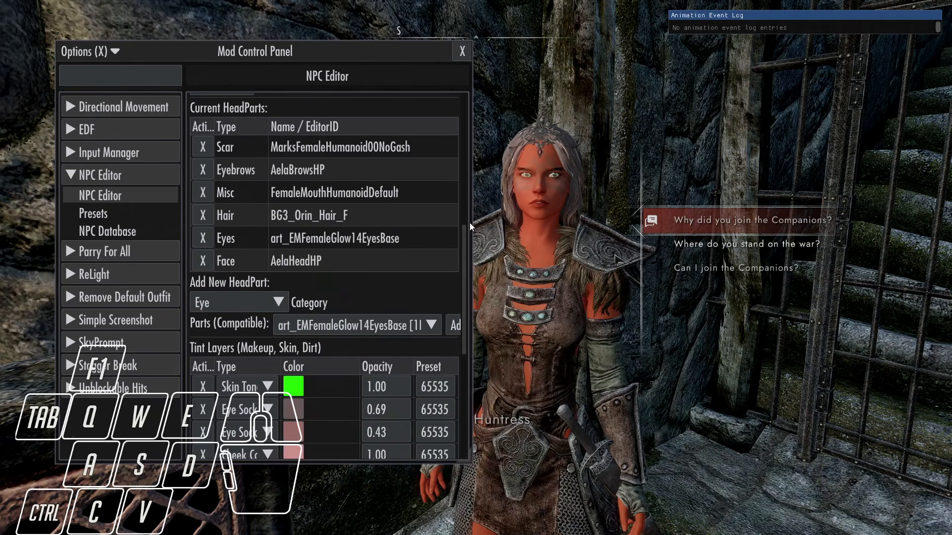
pyautogui.moveTo(465, 227); pyautogui.dragTo(465, 119)
pyautogui.click(223, 150)
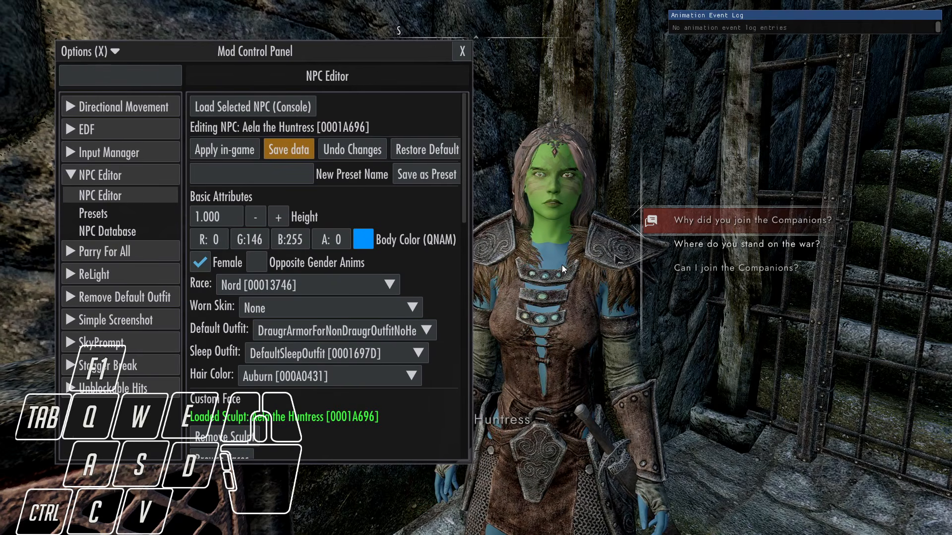
# Increase the NPC's height to 1.040 and apply it in-game
pyautogui.moveTo(466, 192); pyautogui.dragTo(469, 239)
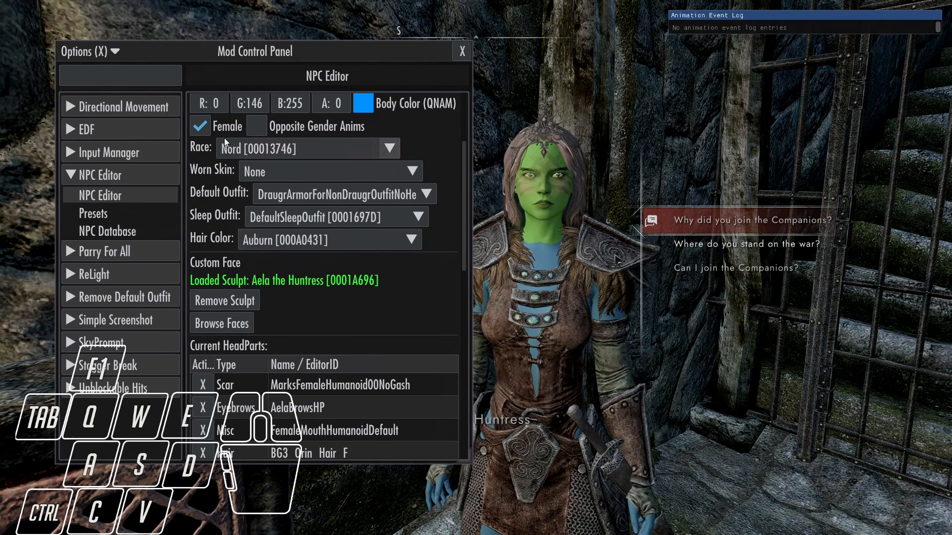
pyautogui.moveTo(463, 206); pyautogui.dragTo(469, 164)
pyautogui.click(280, 200)
pyautogui.click(280, 200)
pyautogui.click(279, 199)
pyautogui.click(280, 200)
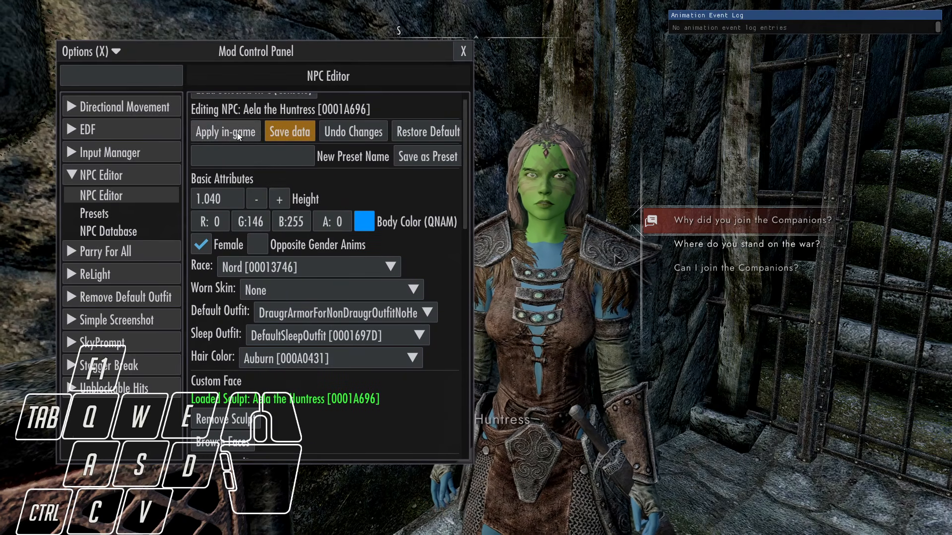
pyautogui.click(237, 132)
# Reduce the NPC's height to 0.950 and apply it in-game
pyautogui.click(256, 199)
pyautogui.click(256, 199)
pyautogui.click(256, 199)
pyautogui.click(256, 199)
pyautogui.click(256, 200)
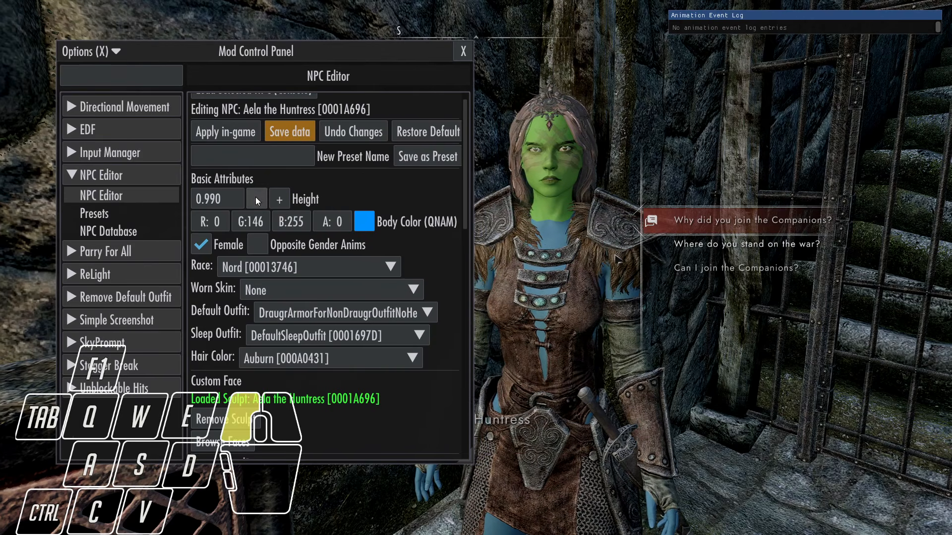
pyautogui.click(257, 200)
pyautogui.click(257, 200)
pyautogui.click(256, 200)
pyautogui.click(224, 132)
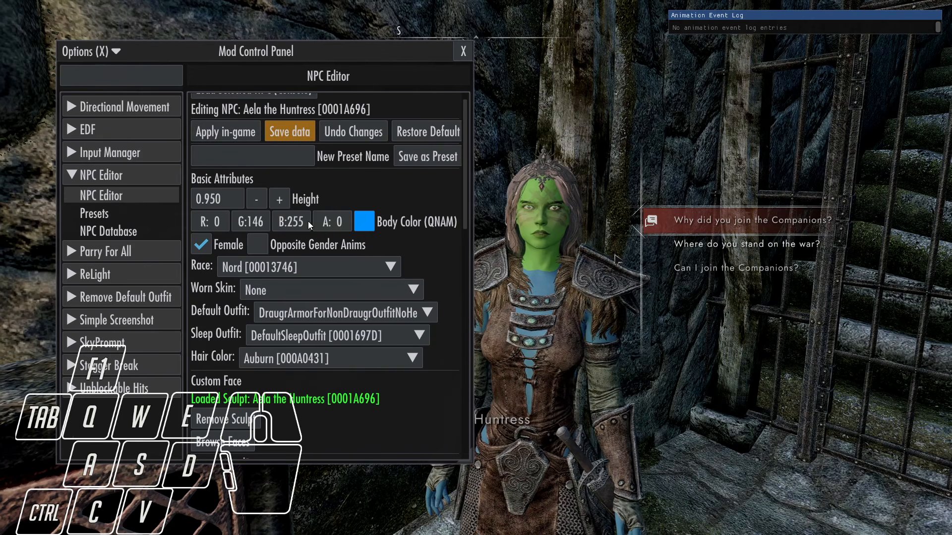
# Set the NPC's height back to 1.000 and apply it in-game
pyautogui.doubleClick(236, 196)
pyautogui.write('1')
pyautogui.click(325, 191)
pyautogui.click(229, 131)
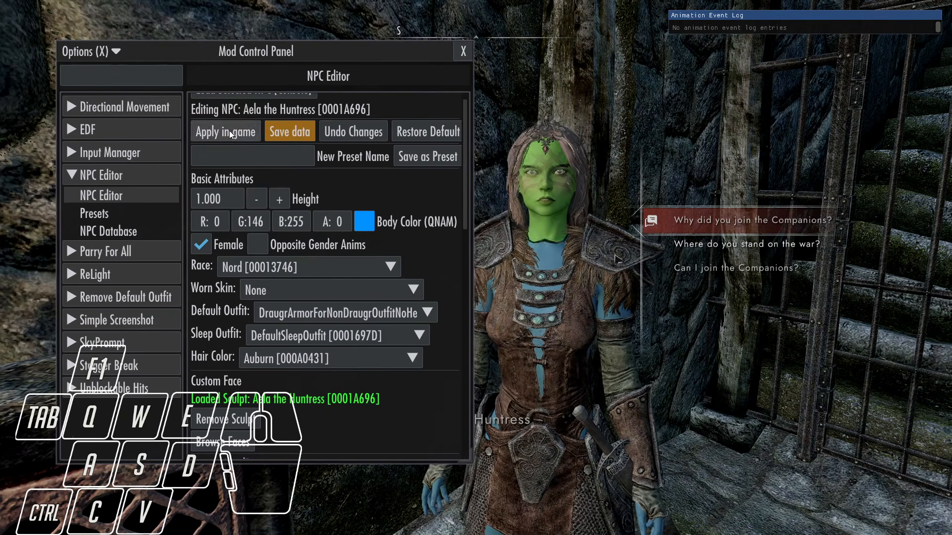
# Leave and restart the conversation with Aela the Huntress, and reopen the Mod Control Panel narrowed beside her
pyautogui.moveTo(463, 223); pyautogui.dragTo(461, 311)
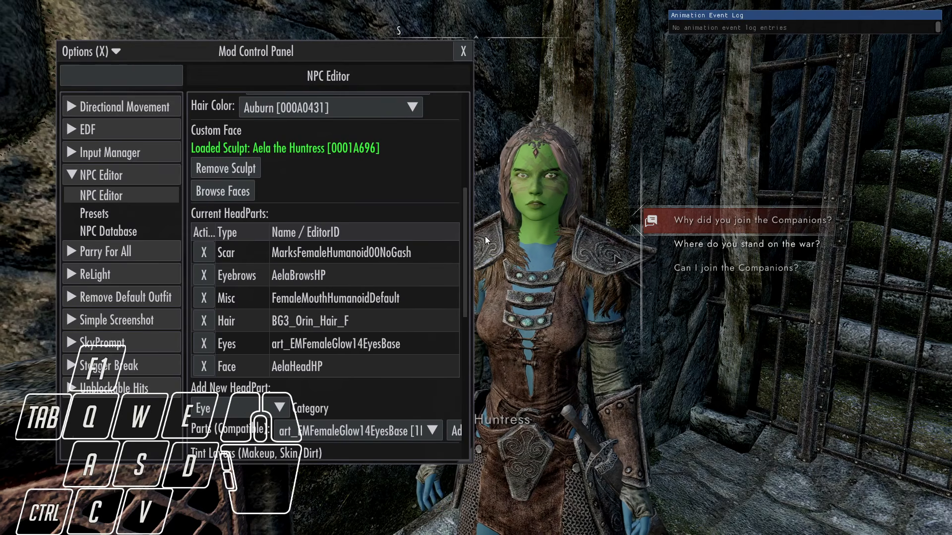
pyautogui.press('Tab')
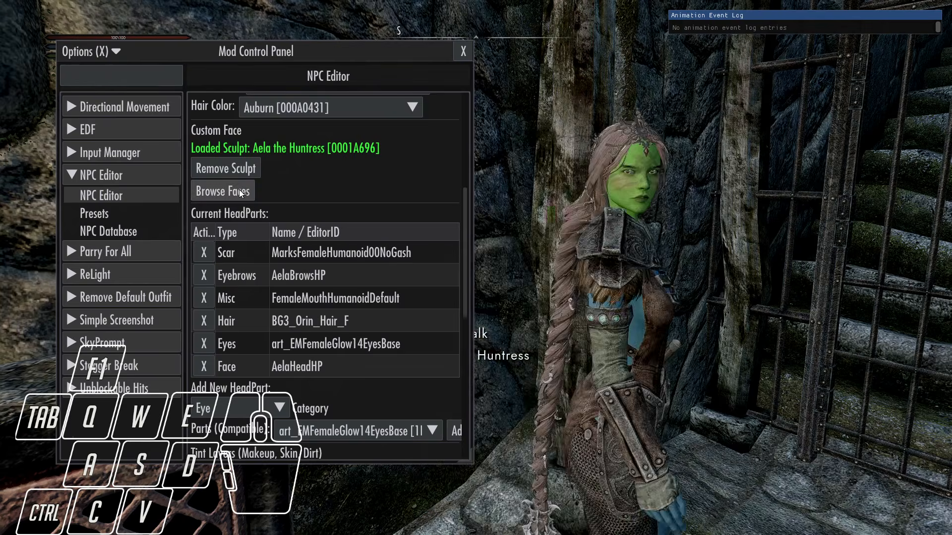
pyautogui.press('F1')
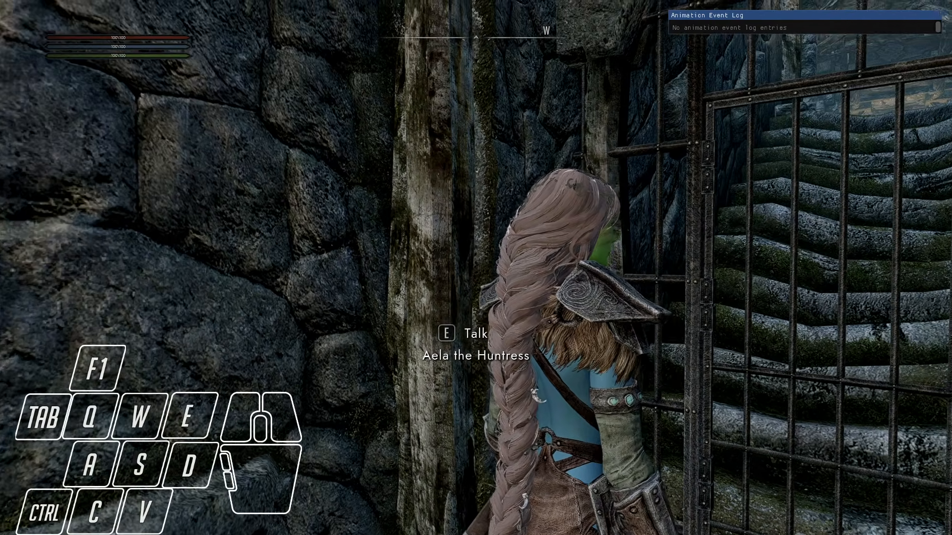
pyautogui.press('e')
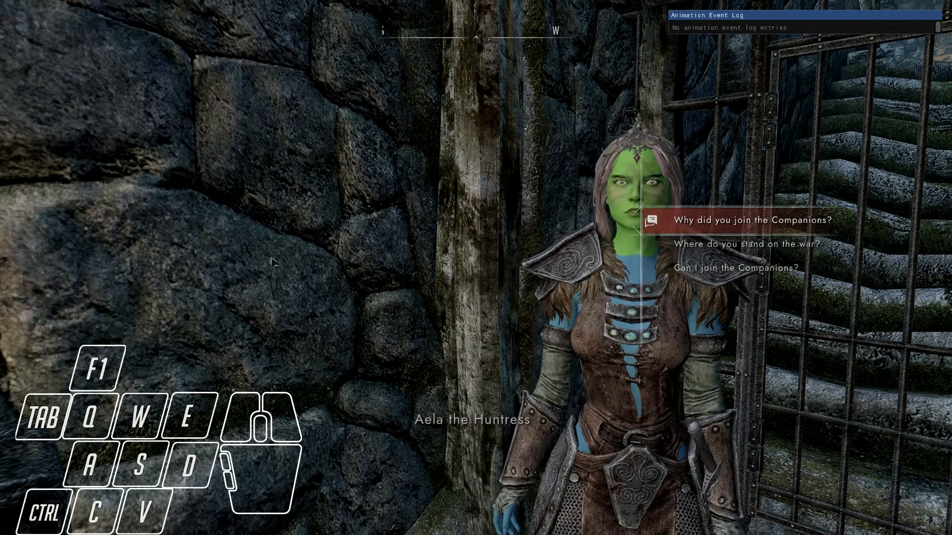
pyautogui.press('F1')
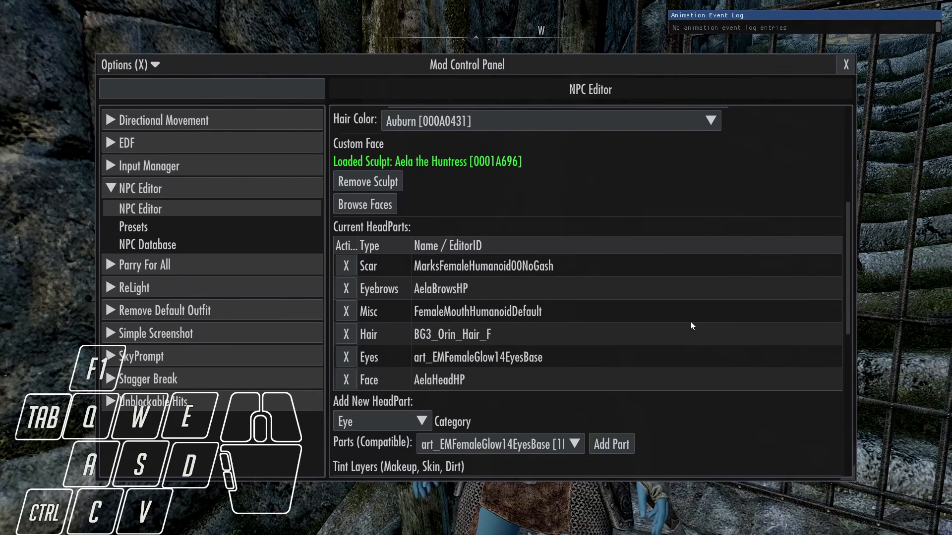
pyautogui.moveTo(846, 471); pyautogui.dragTo(381, 466)
# Load the face sculpt of Valerica [02003B8B] from the face browser and apply it in-game
pyautogui.scroll(3, 251, 277)
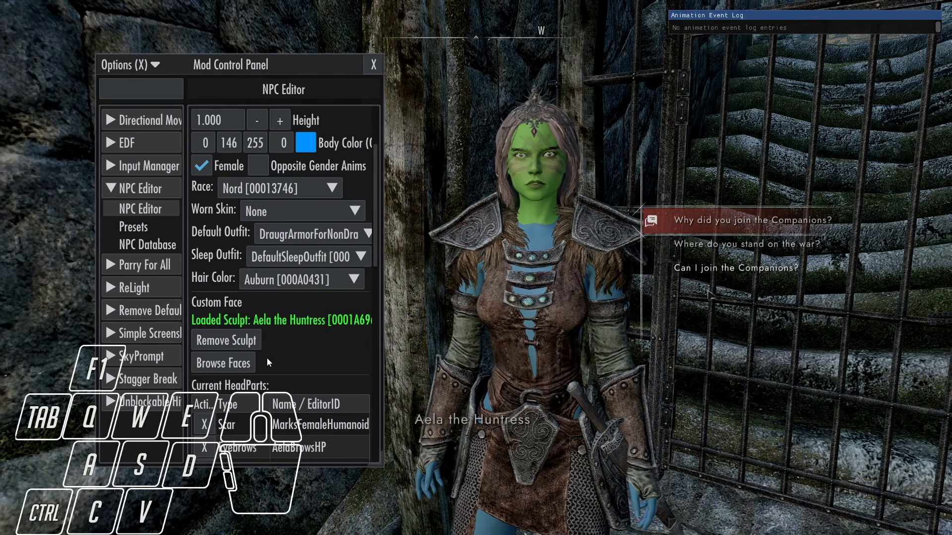
pyautogui.click(239, 365)
pyautogui.click(506, 111)
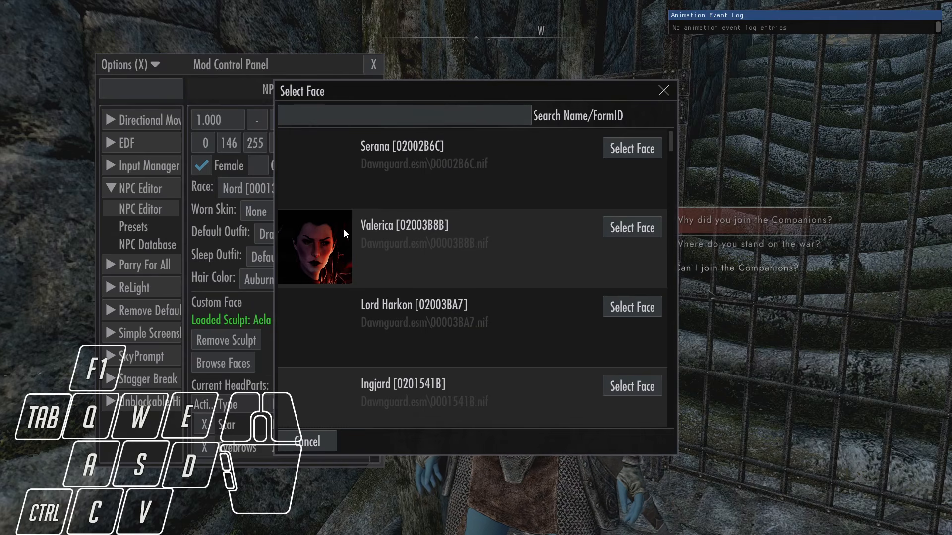
pyautogui.scroll(-5, 361, 285)
pyautogui.scroll(4, 365, 283)
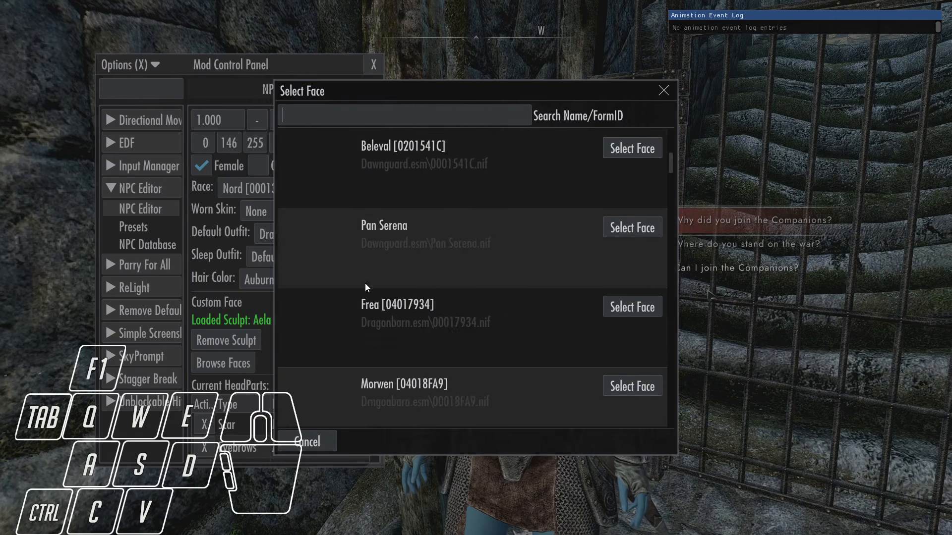
pyautogui.scroll(1, 365, 287)
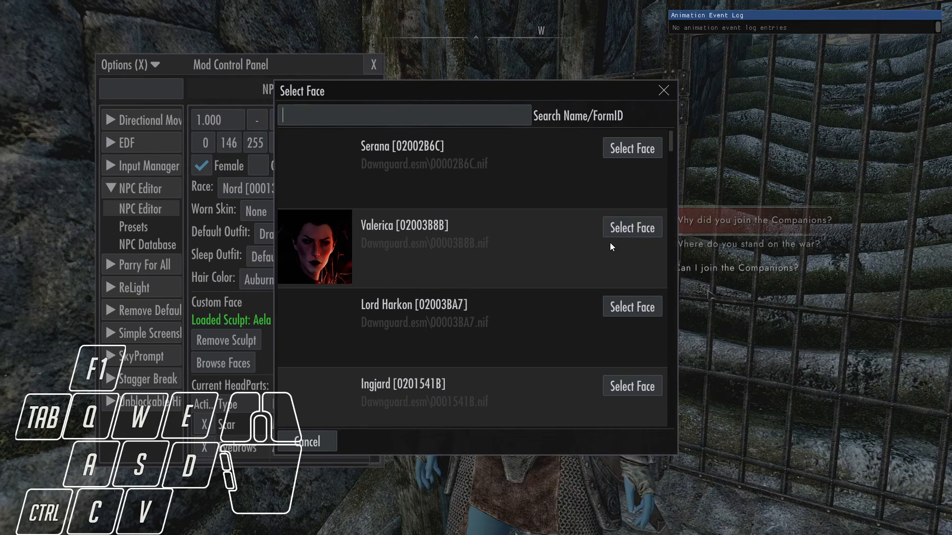
pyautogui.click(621, 233)
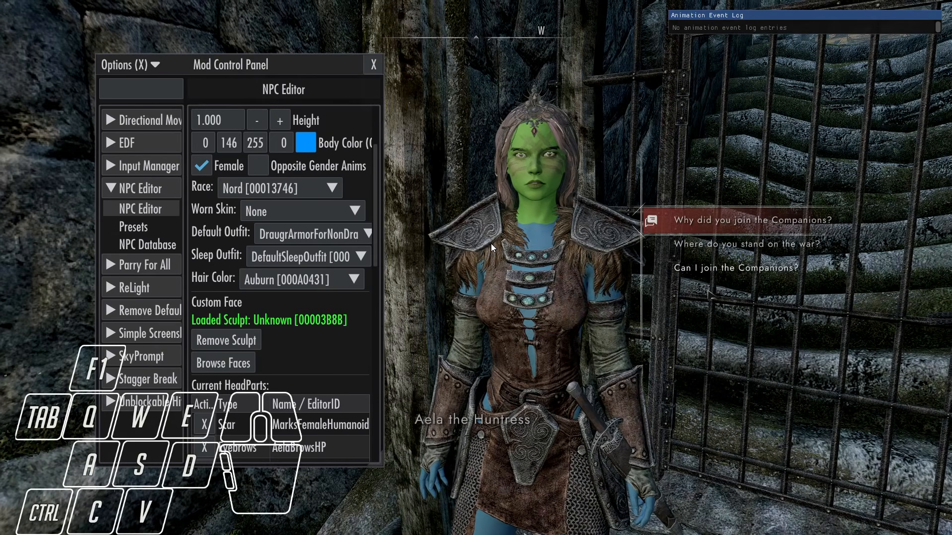
pyautogui.scroll(3, 276, 344)
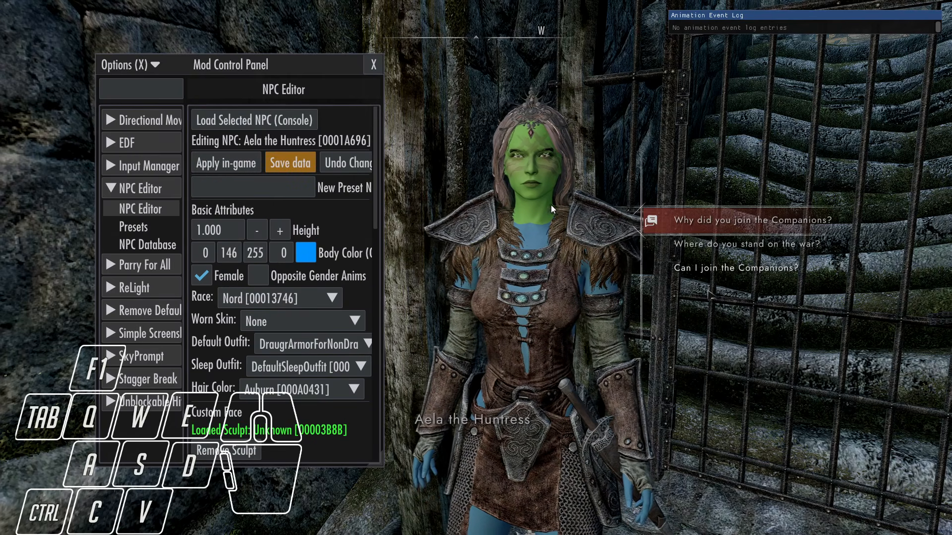
# Restart the conversation with Aela the Huntress from closer up and reopen the Mod Control Panel narrowed beside her face
pyautogui.press('F1')
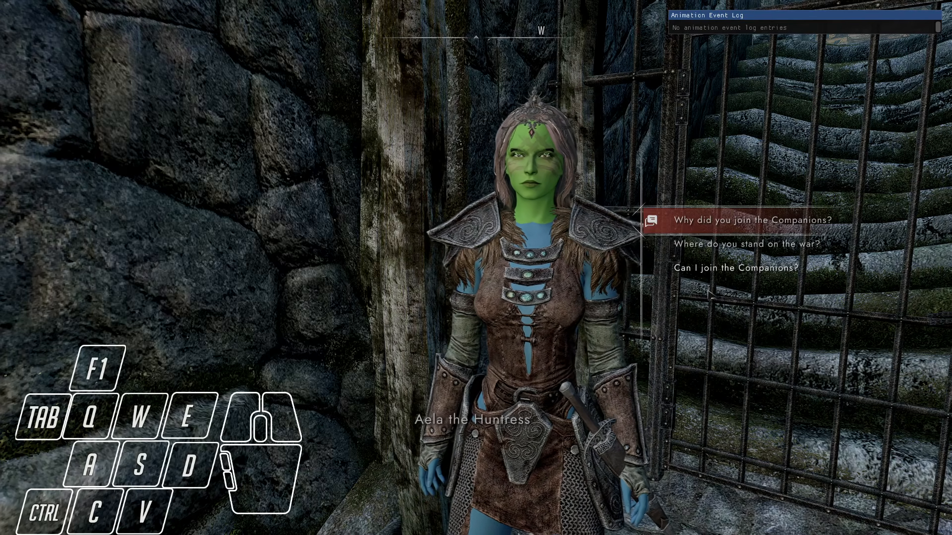
pyautogui.press('Tab')
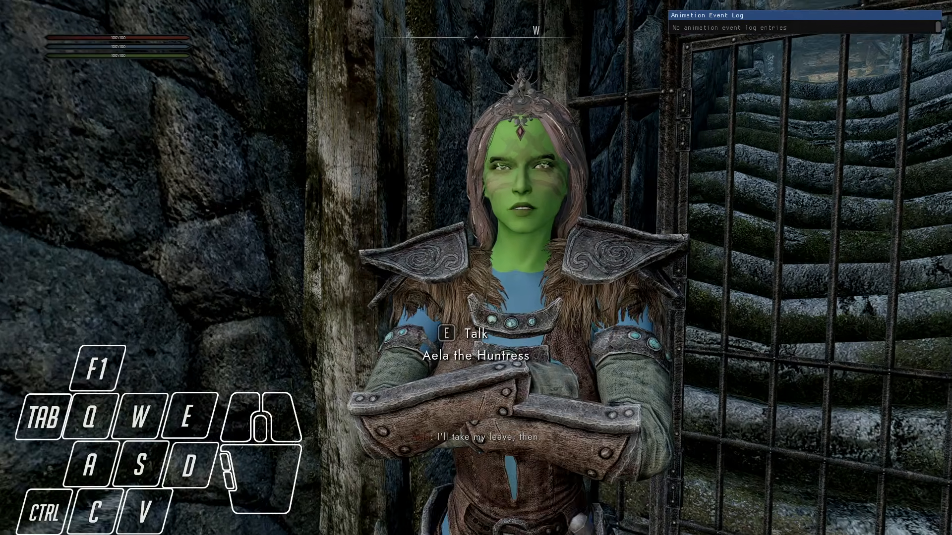
pyautogui.press('w')
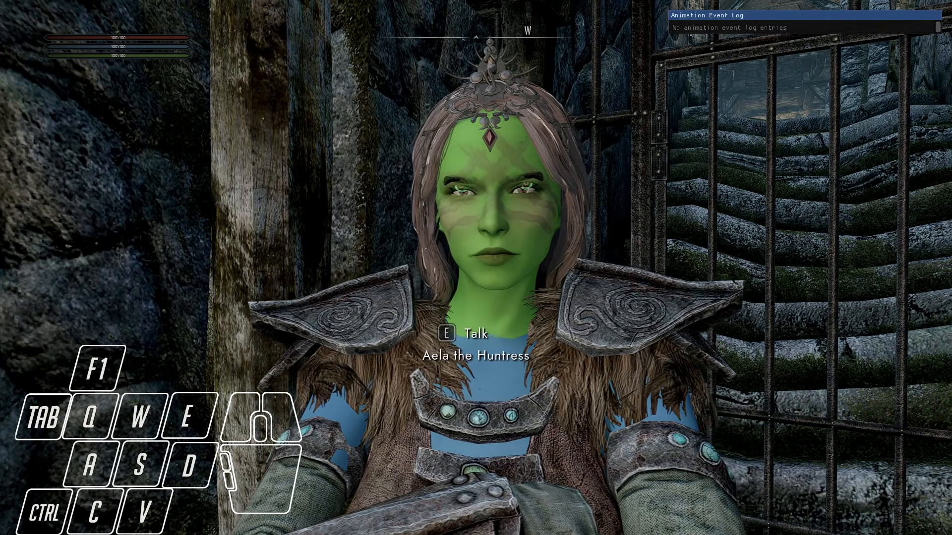
pyautogui.press('e')
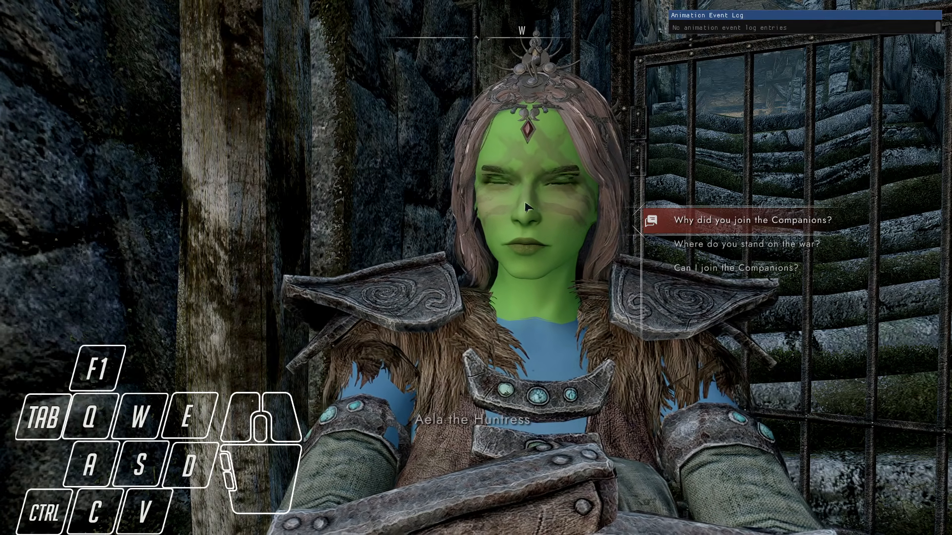
pyautogui.press('F1')
pyautogui.moveTo(851, 468); pyautogui.dragTo(423, 485)
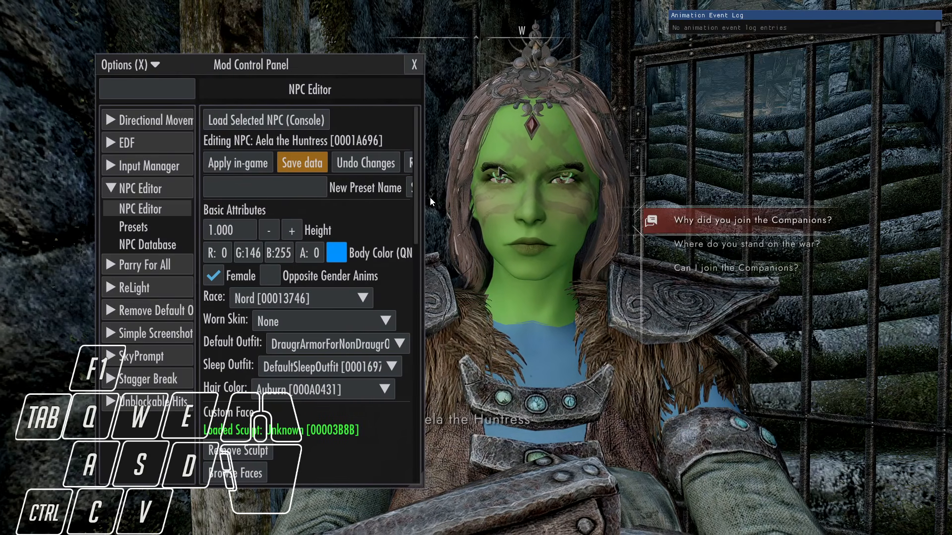
# Remove the NPC's current eyes head part and add sSeranaEyes [FE077801] in its place
pyautogui.moveTo(415, 192); pyautogui.dragTo(418, 335)
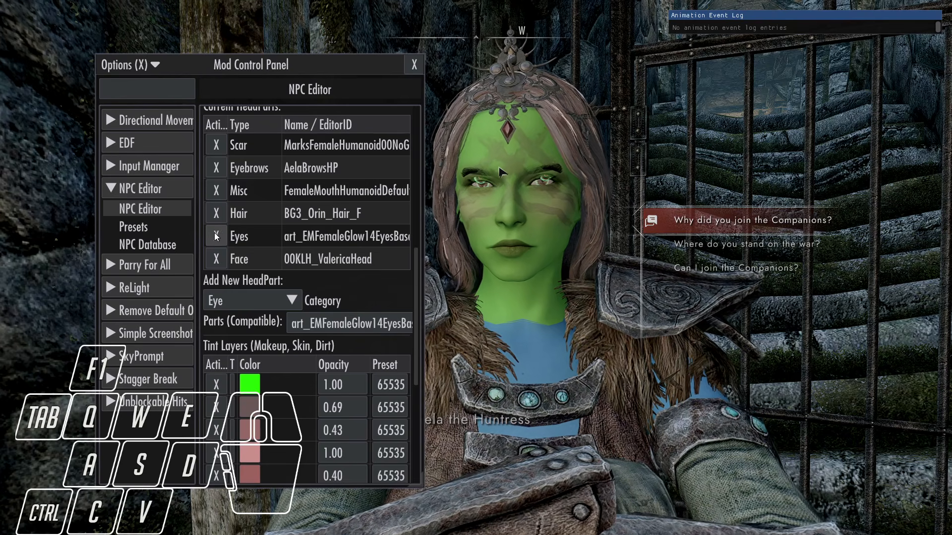
pyautogui.click(216, 235)
pyautogui.click(396, 301)
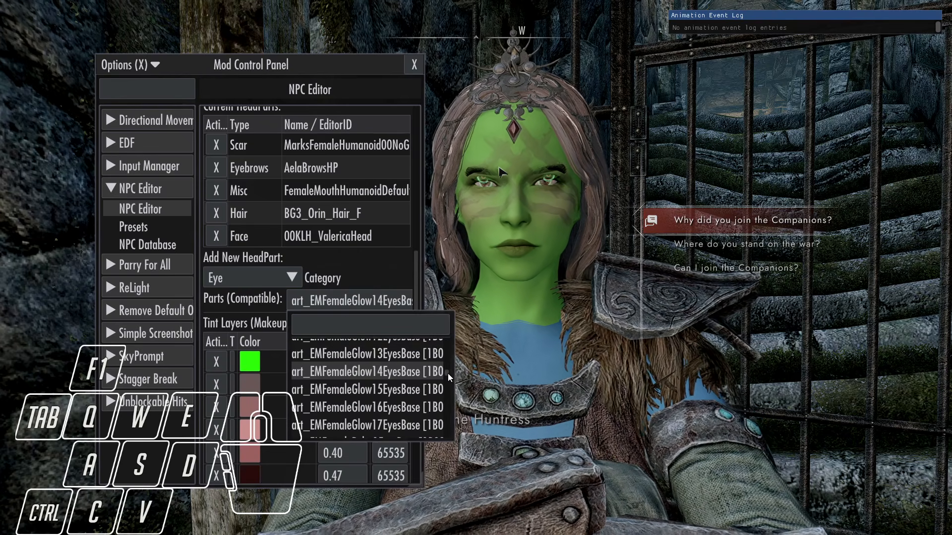
pyautogui.moveTo(448, 374); pyautogui.dragTo(448, 432)
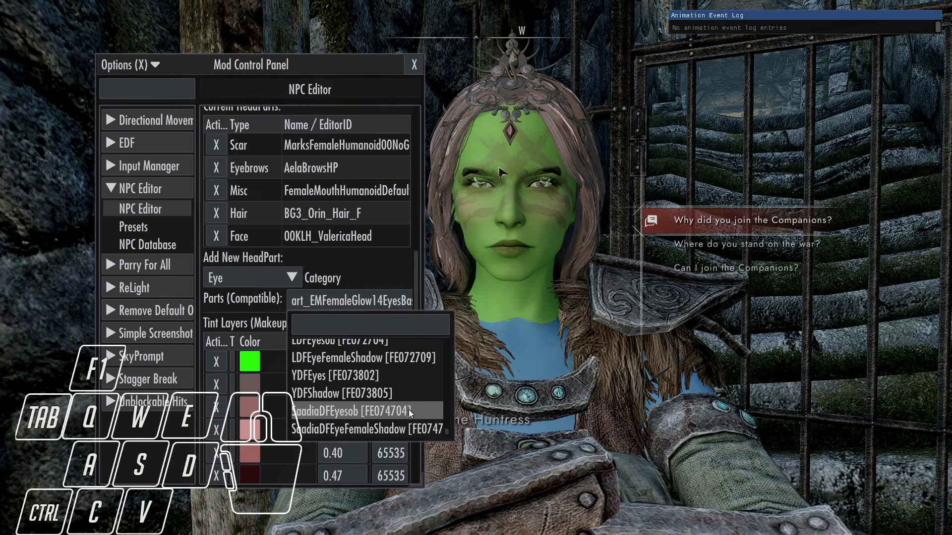
pyautogui.scroll(-1, 409, 410)
pyautogui.click(380, 400)
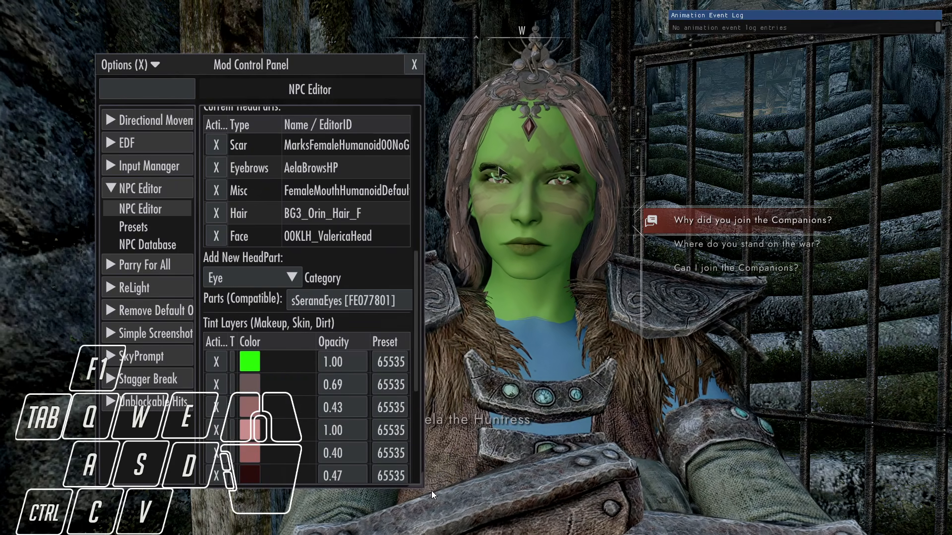
pyautogui.moveTo(423, 486); pyautogui.dragTo(551, 486)
pyautogui.click(520, 300)
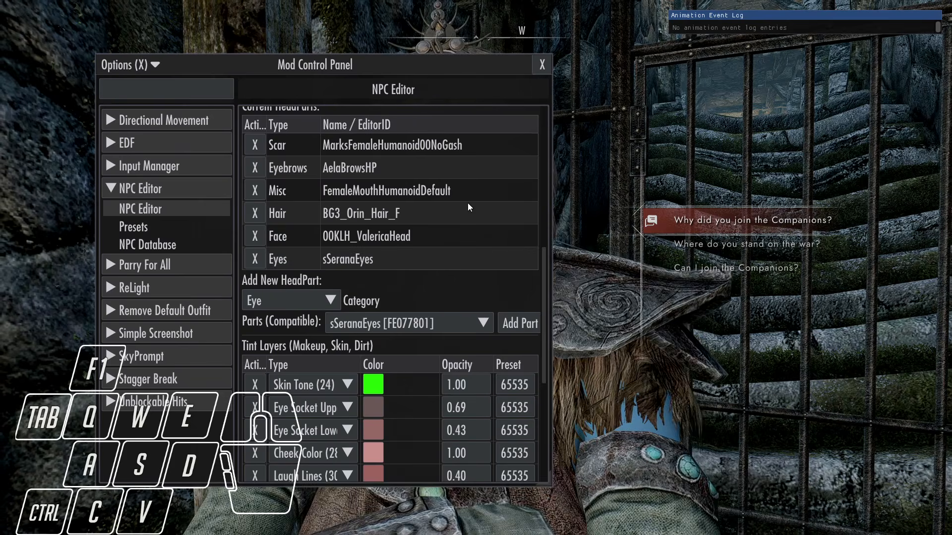
# Move the Mod Control Panel clear of the NPC's face and apply the eye change in-game
pyautogui.moveTo(410, 70); pyautogui.dragTo(236, 128)
pyautogui.scroll(10, 111, 272)
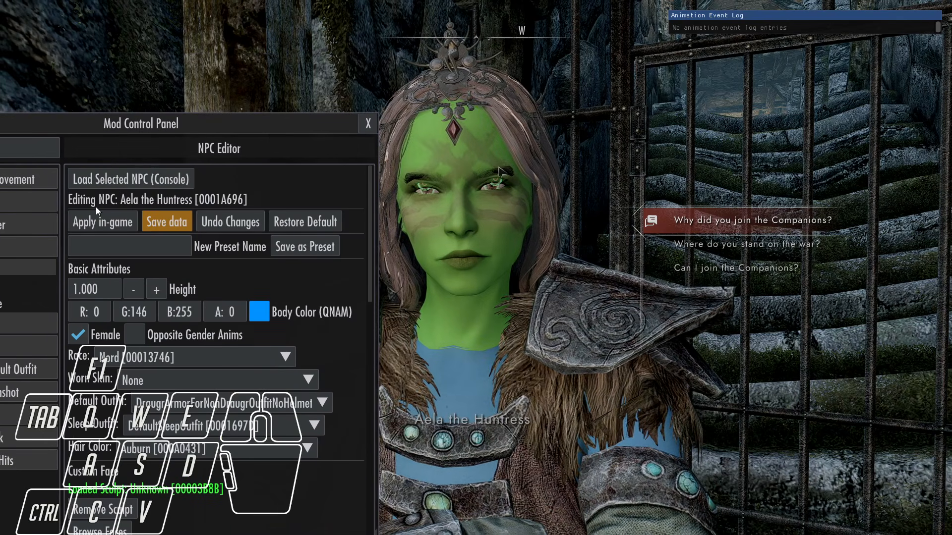
pyautogui.click(105, 220)
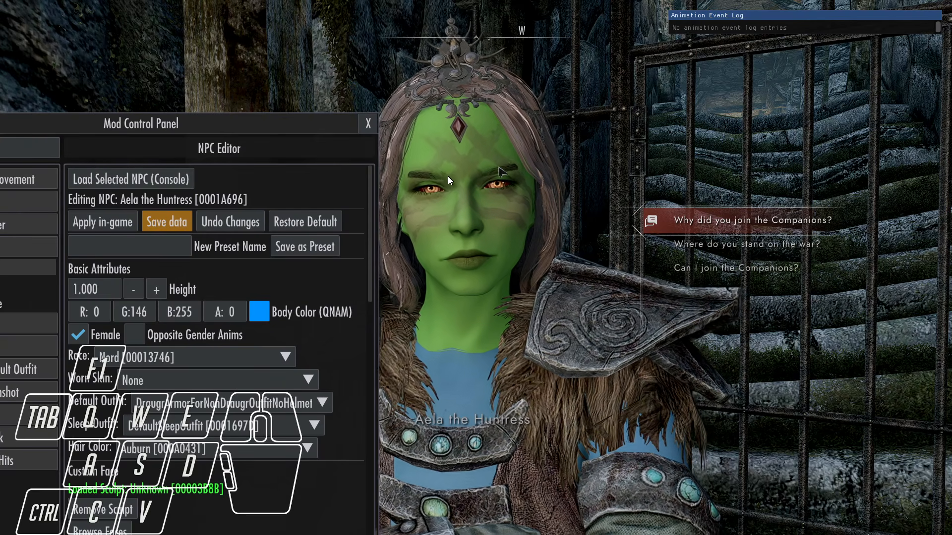
# Replace the AelaBrowsHP eyebrows with the head part 01_Hverg_FemaleBrowsHuman20_d and apply the change in-game
pyautogui.scroll(-3, 204, 436)
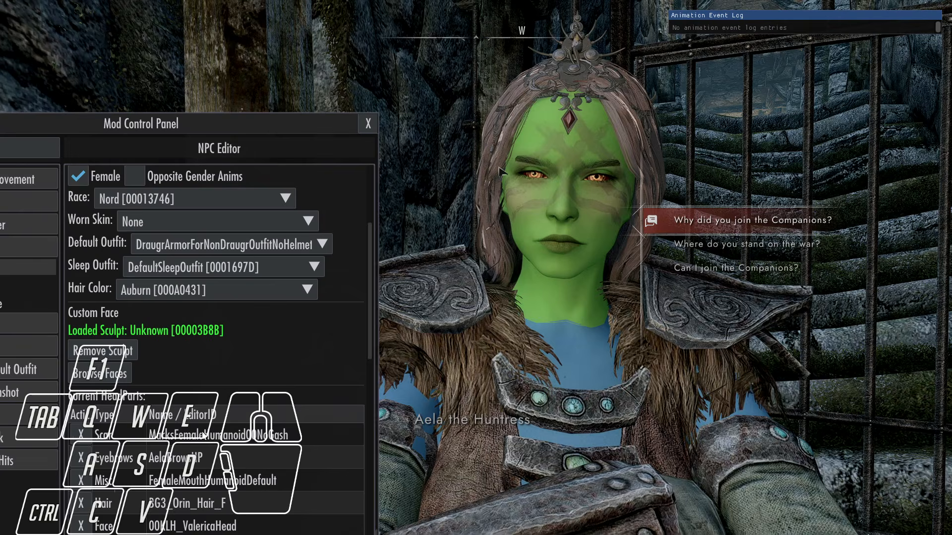
pyautogui.scroll(-2, 203, 435)
pyautogui.click(114, 490)
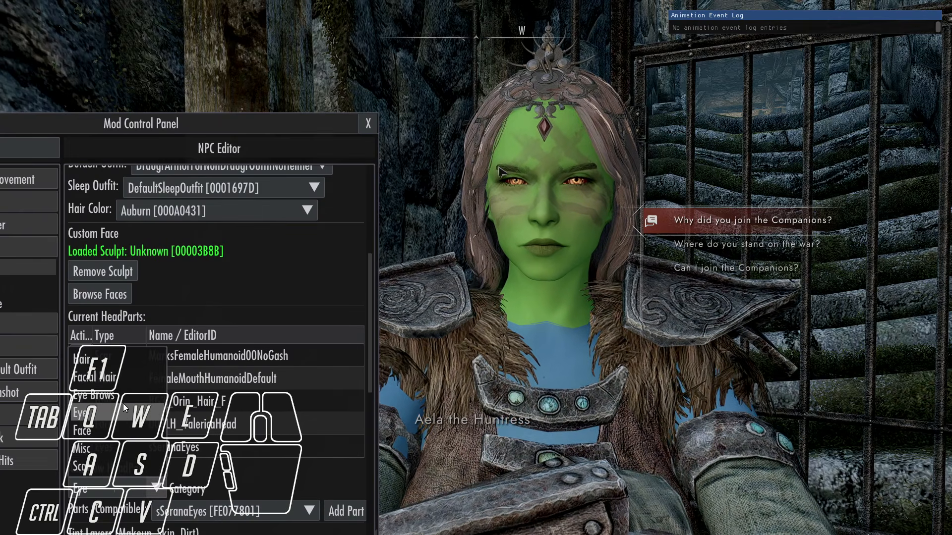
pyautogui.click(114, 396)
pyautogui.click(203, 503)
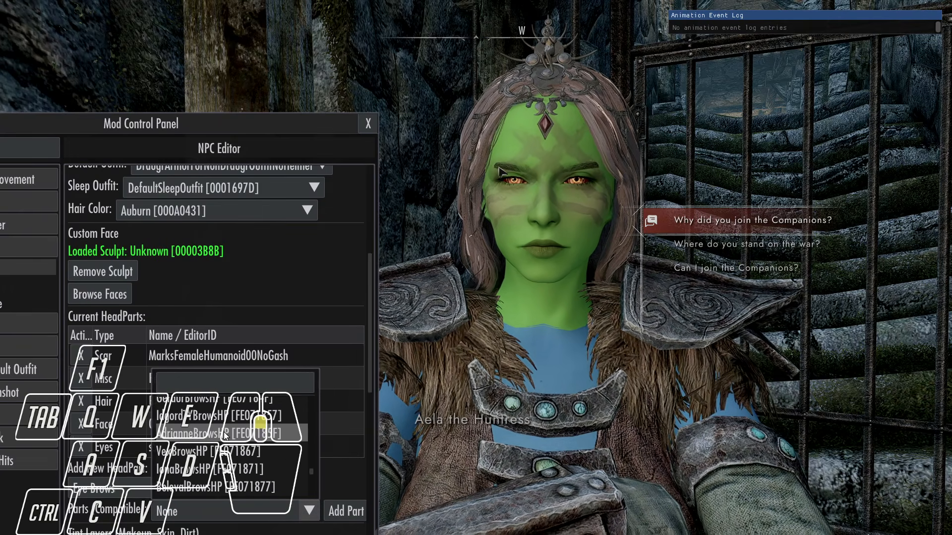
pyautogui.scroll(-5, 224, 432)
pyautogui.click(263, 448)
pyautogui.click(340, 507)
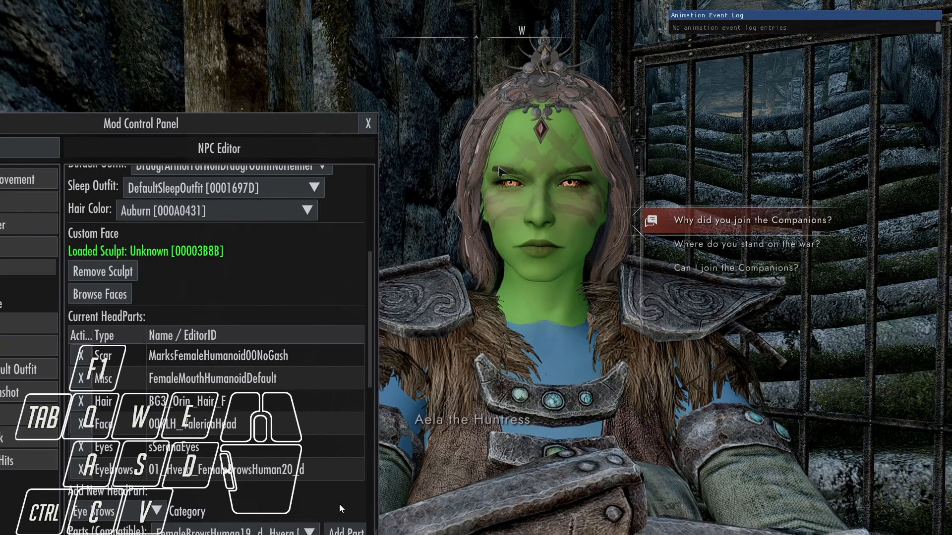
pyautogui.scroll(6, 339, 504)
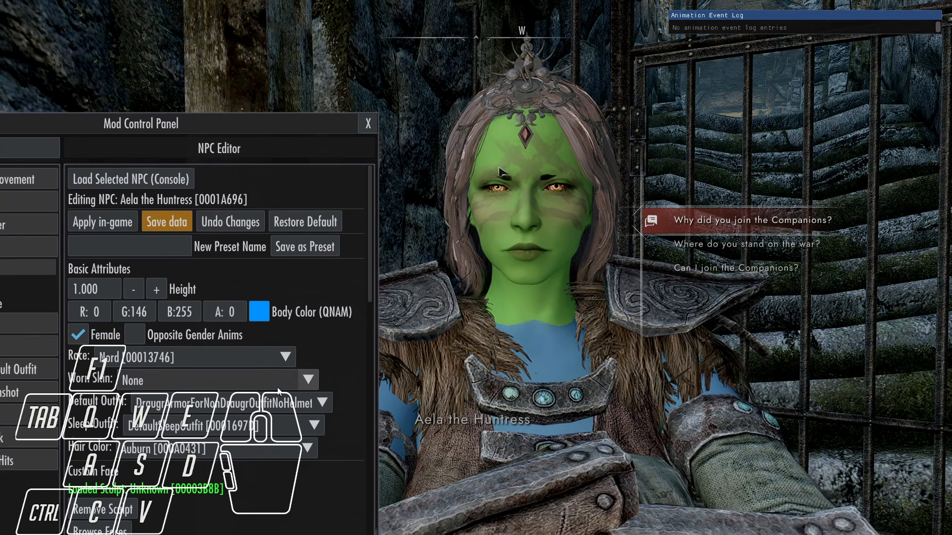
# Swap the Hverg eyebrows for FemaleBrowsHuman09 and apply the change in-game
pyautogui.scroll(-6, 322, 335)
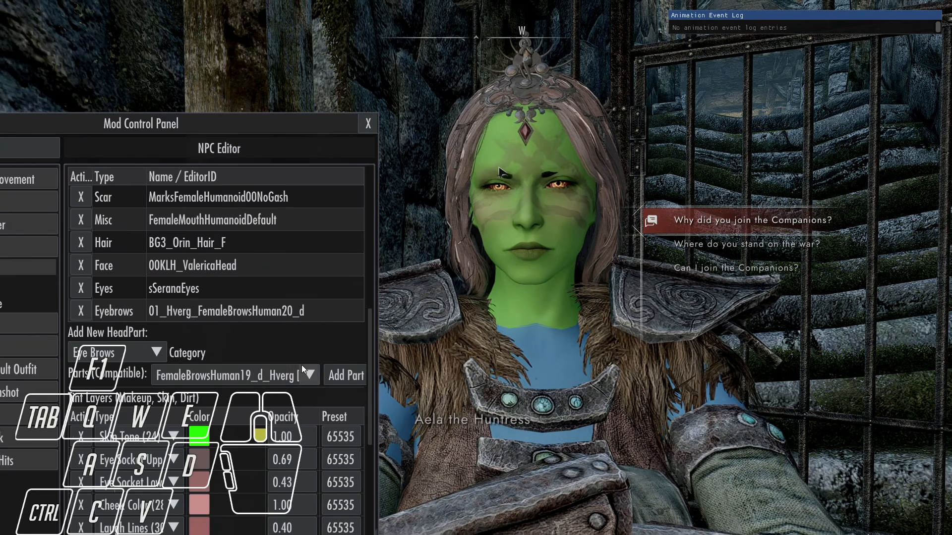
pyautogui.click(261, 373)
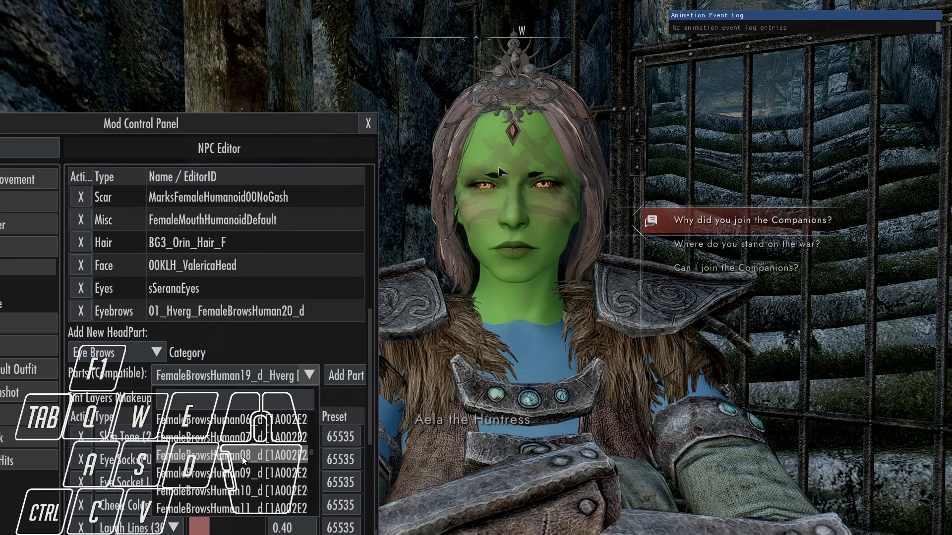
pyautogui.scroll(10, 243, 460)
pyautogui.click(248, 436)
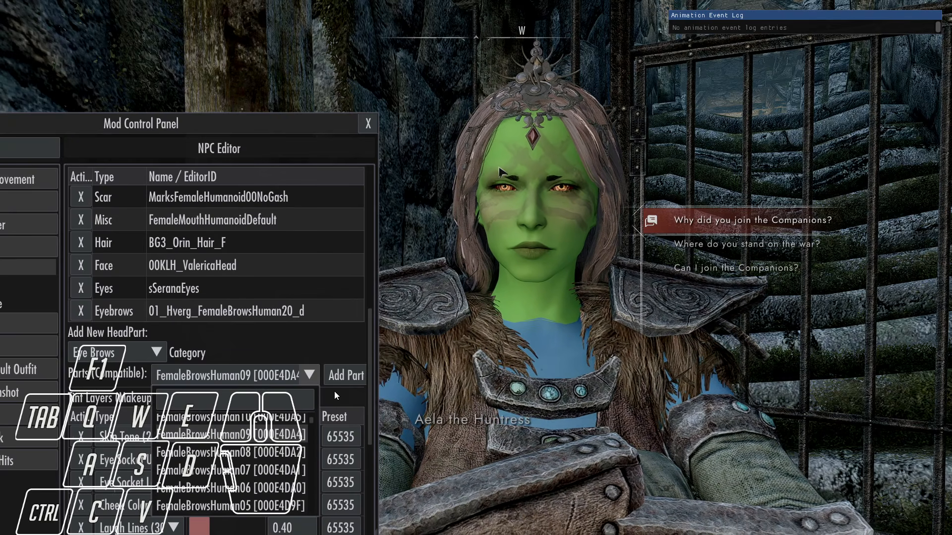
pyautogui.click(338, 377)
pyautogui.click(87, 322)
pyautogui.scroll(5, 138, 252)
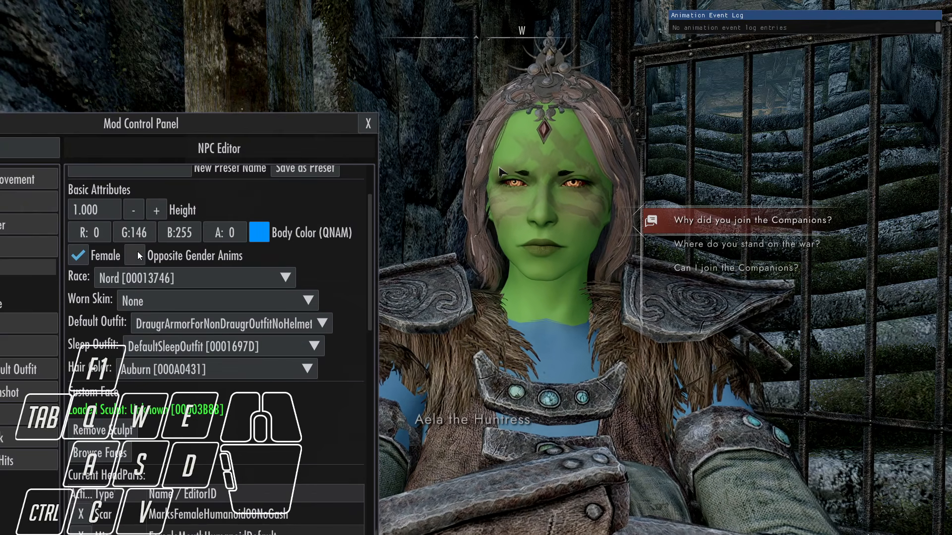
pyautogui.scroll(3, 186, 206)
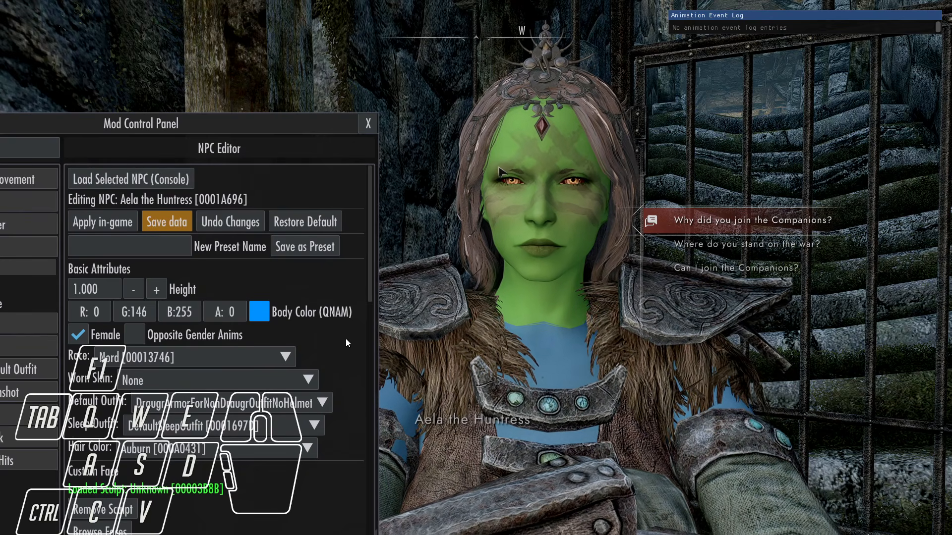
# Load the Pan Serena face sculpt from the face browser and apply it in-game
pyautogui.moveTo(370, 295)
pyautogui.mouseDown()
pyautogui.moveTo(370, 430)
pyautogui.moveTo(368, 396)
pyautogui.mouseUp()
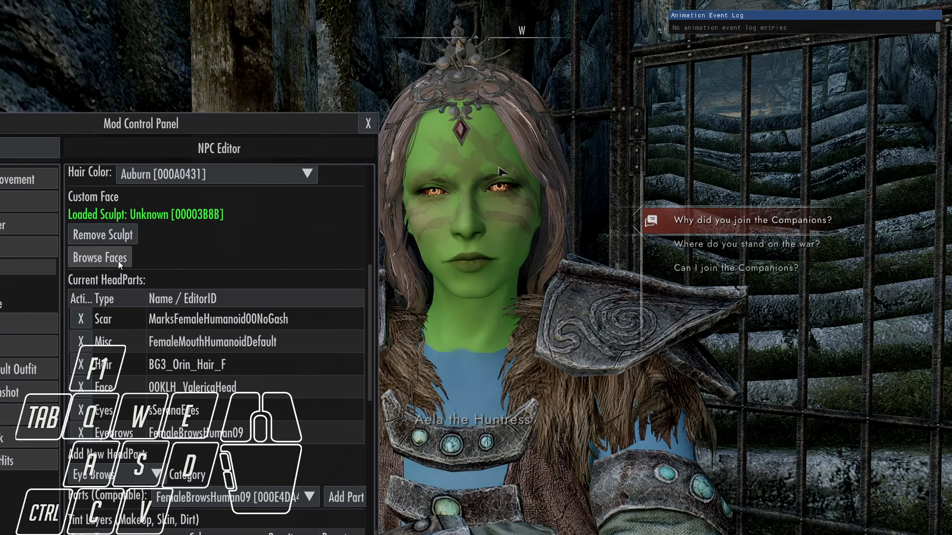
pyautogui.click(118, 261)
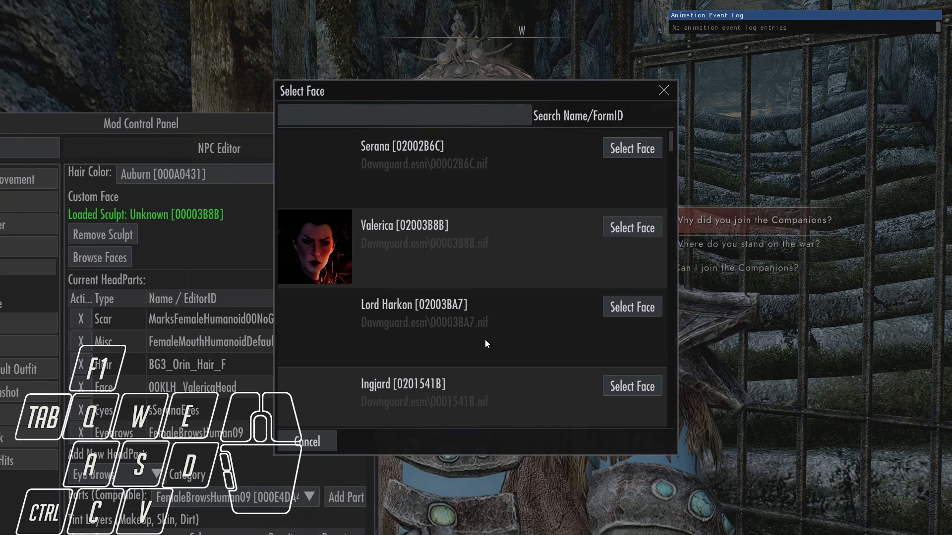
pyautogui.scroll(-4, 485, 339)
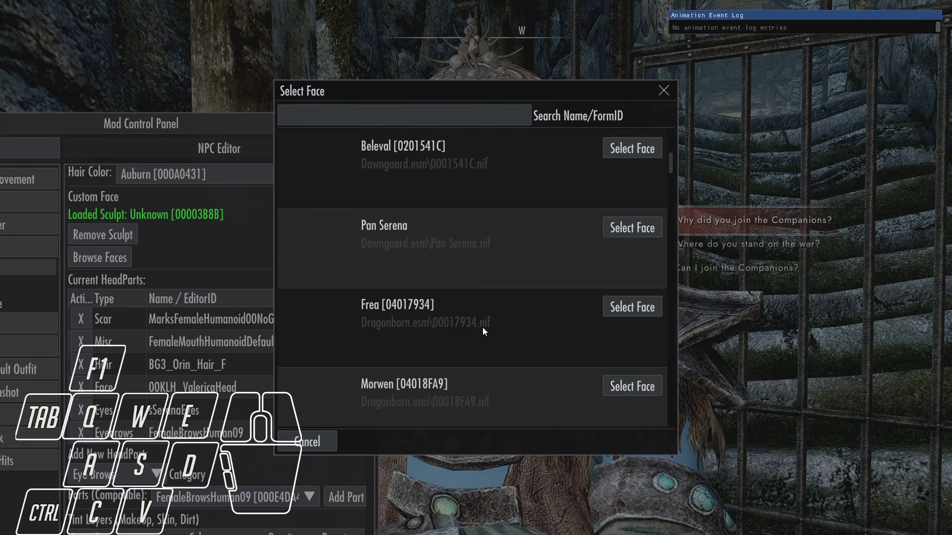
pyautogui.scroll(-2, 484, 327)
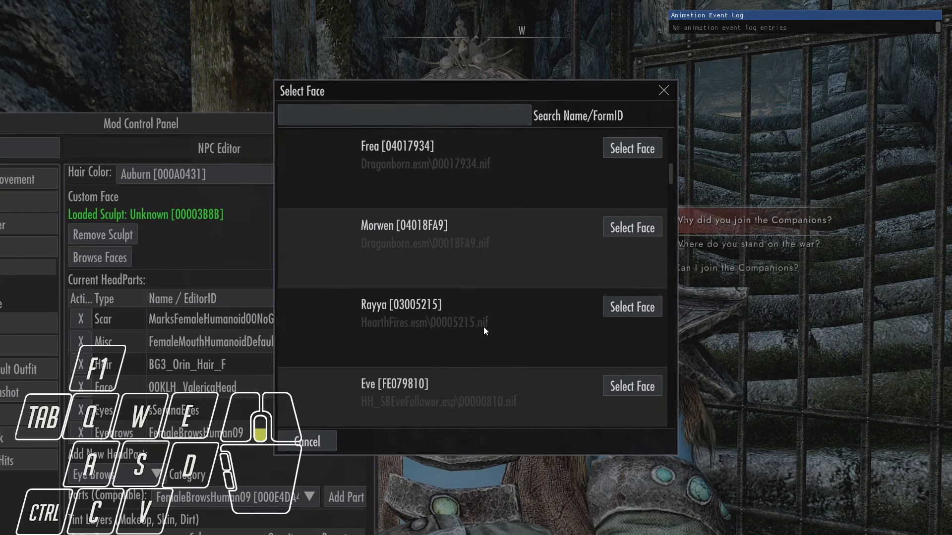
pyautogui.scroll(1, 548, 248)
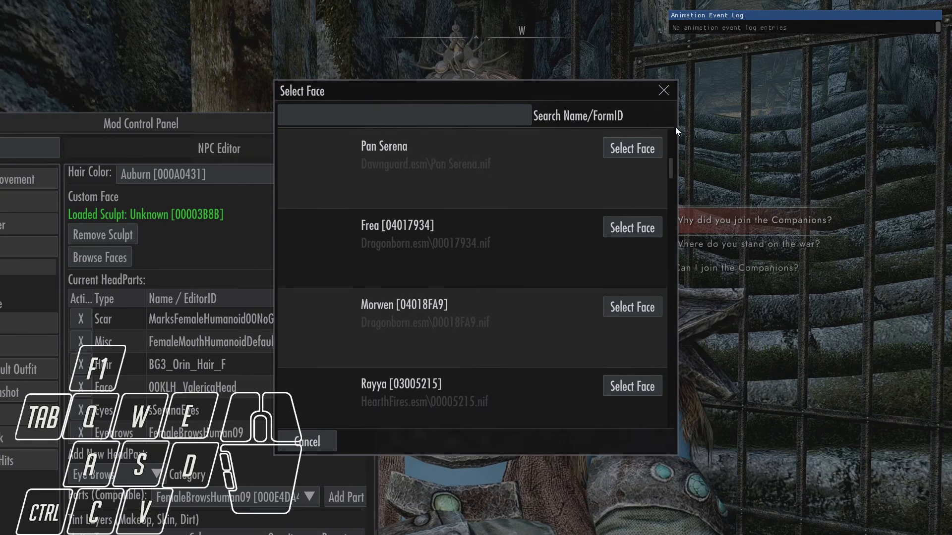
pyautogui.click(627, 149)
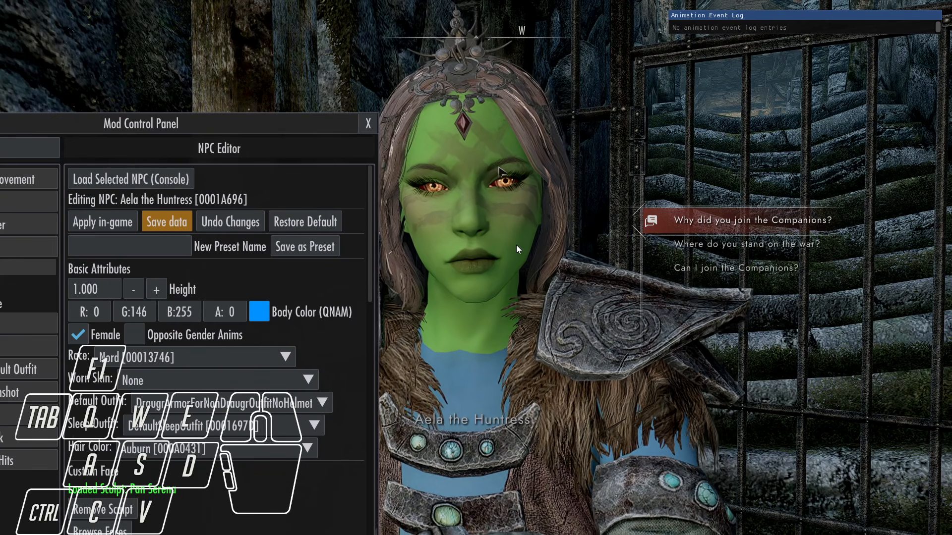
pyautogui.moveTo(367, 260); pyautogui.dragTo(361, 365)
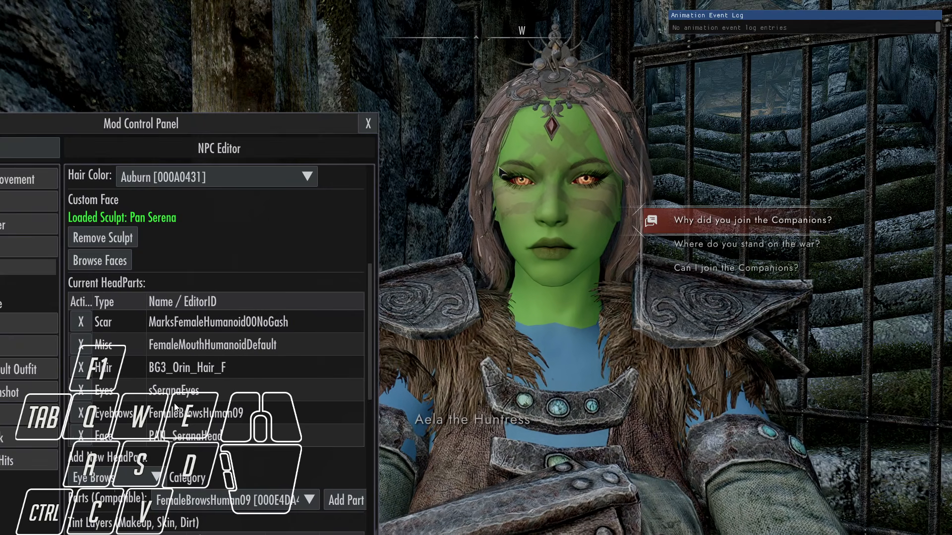
# Try the Lydia [FE072830] face sculpt from LydiaDF.esp in the face browser and apply it in-game
pyautogui.click(88, 268)
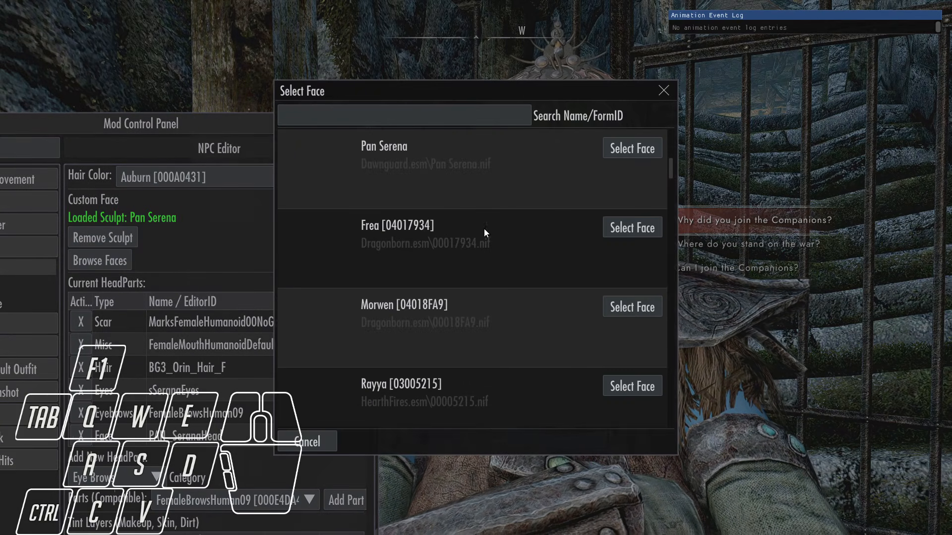
pyautogui.write('ly')
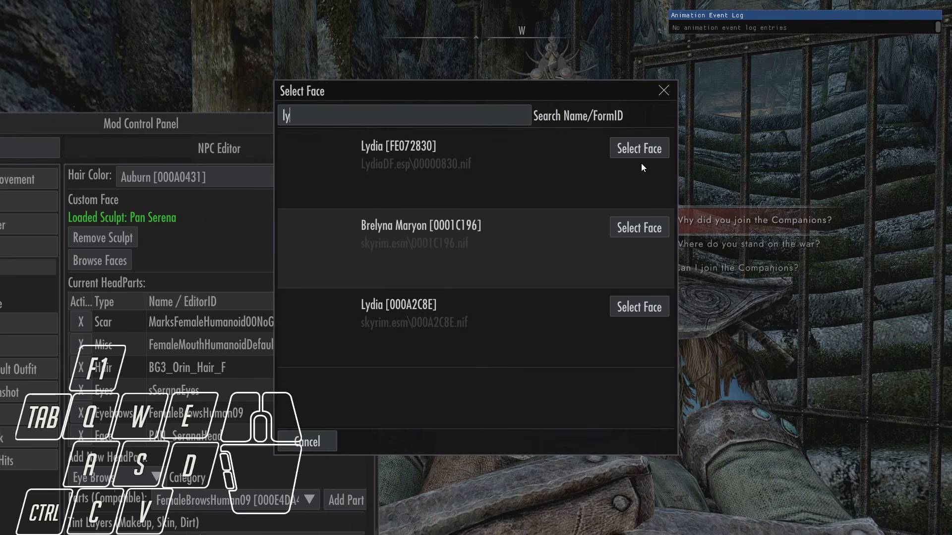
pyautogui.click(631, 150)
pyautogui.scroll(5, 314, 275)
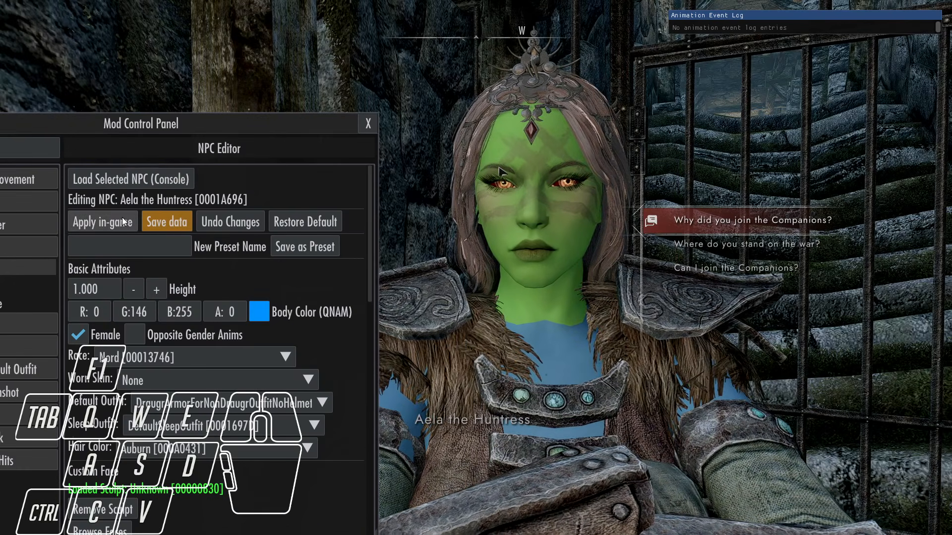
pyautogui.click(122, 219)
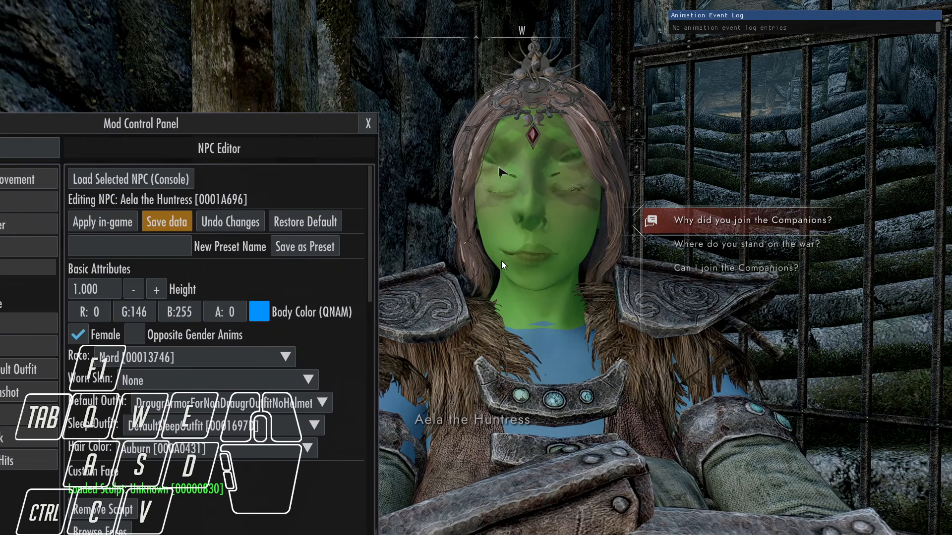
# Load the Lydia [000A2C8E] face sculpt from skyrim.esm and apply it in-game, leaving the face browser closed
pyautogui.click(107, 530)
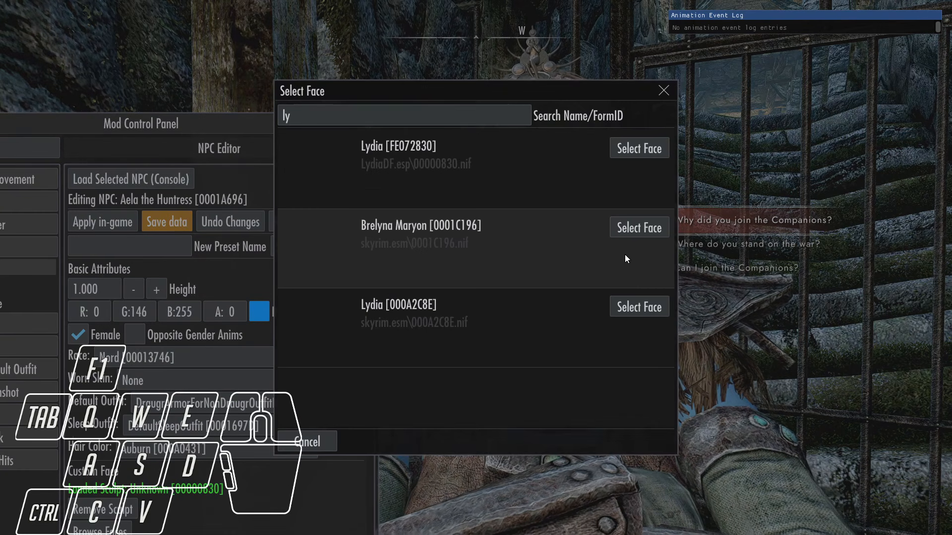
pyautogui.click(638, 310)
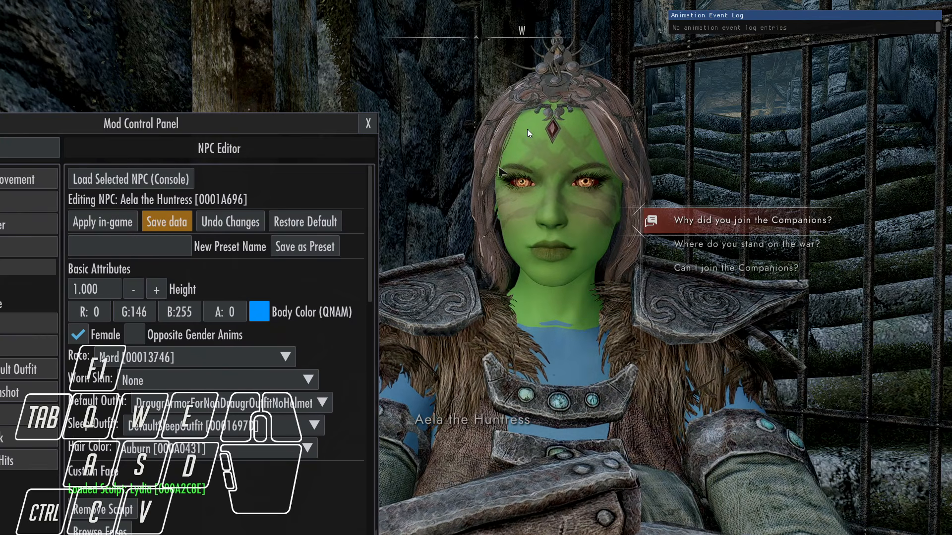
pyautogui.click(109, 530)
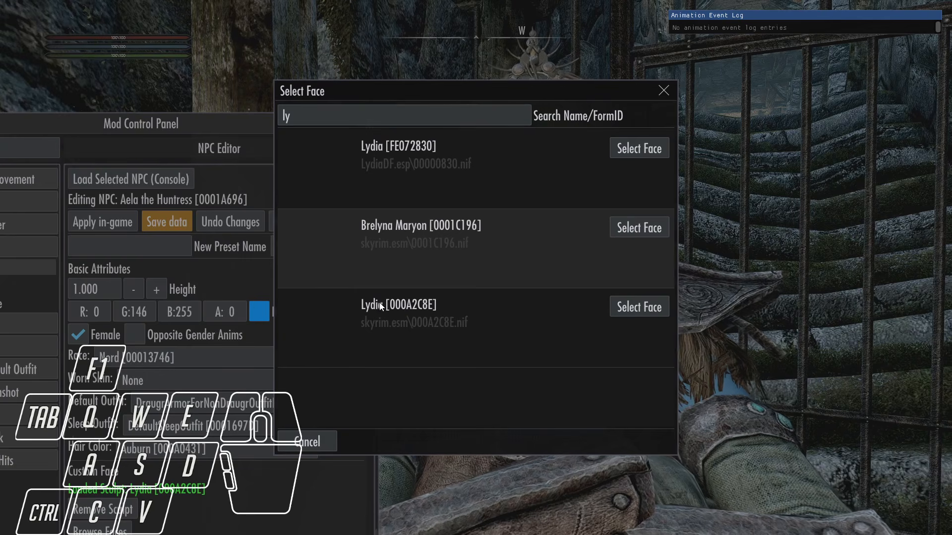
pyautogui.click(305, 439)
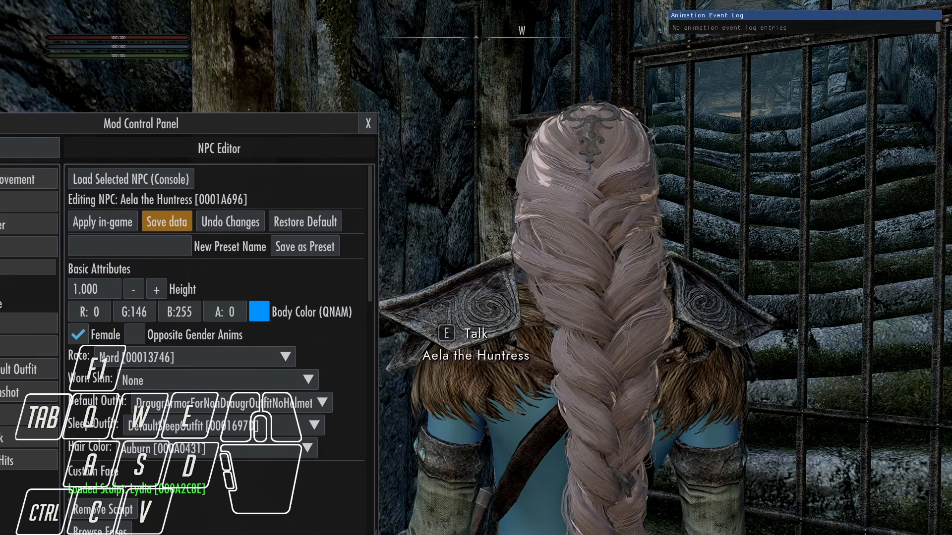
# Talk to Aela so she faces the camera, and reopen the Mod Control Panel placed clear of her face
pyautogui.press('F1')
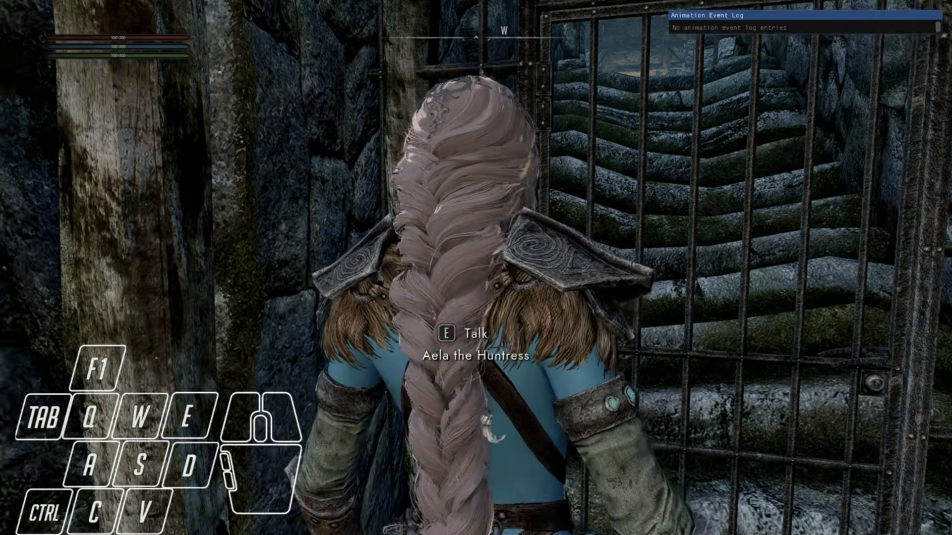
pyautogui.press('e')
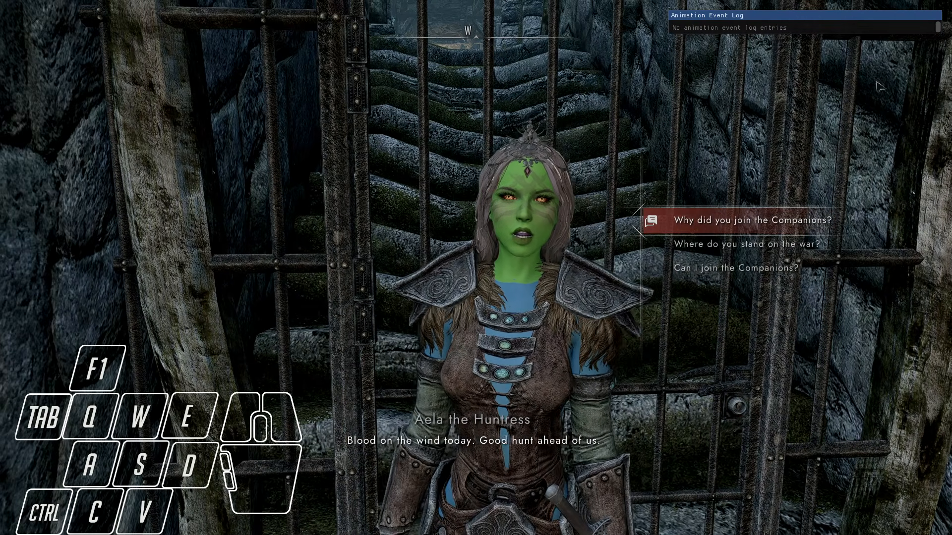
pyautogui.press('F1')
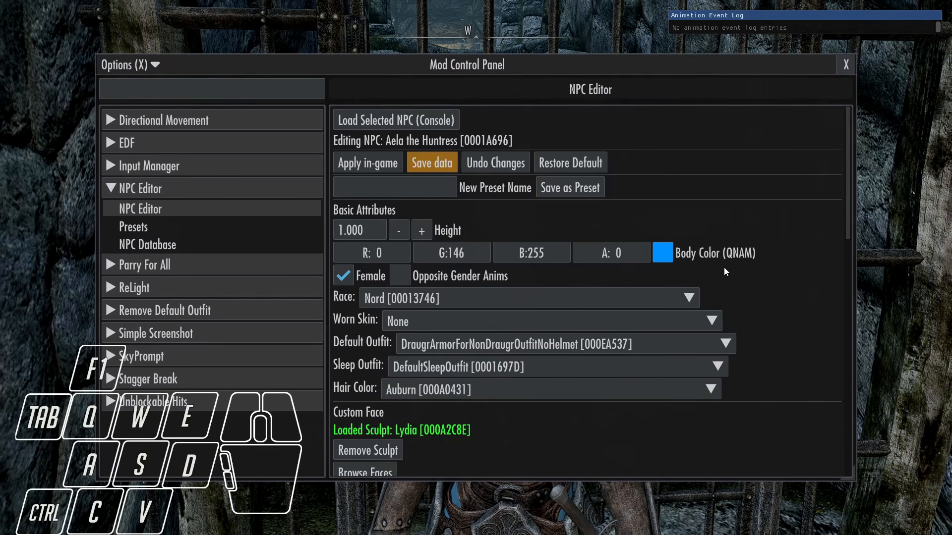
pyautogui.moveTo(849, 210); pyautogui.dragTo(577, 195)
pyautogui.moveTo(510, 70); pyautogui.dragTo(114, 149)
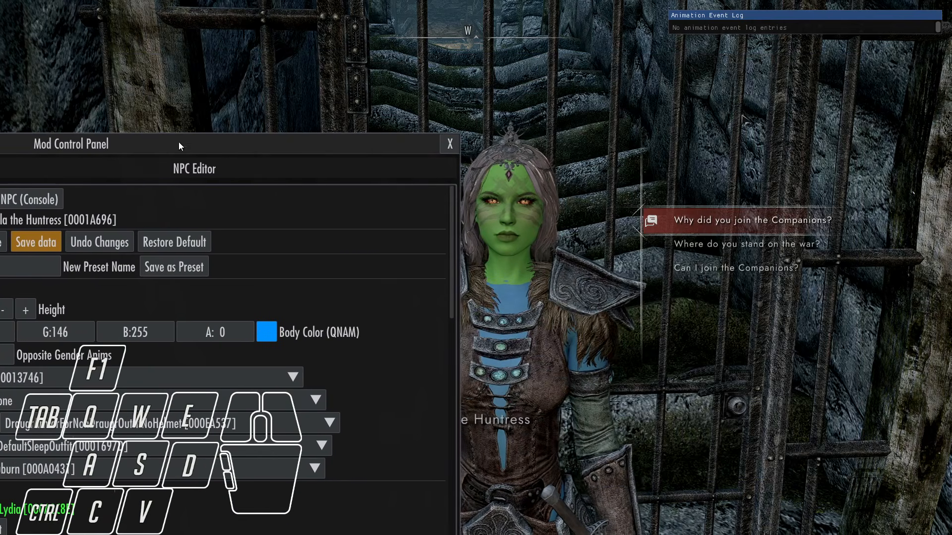
# Set the Body Color (QNAM) to pure red, R 255, G 0, B 0
pyautogui.click(266, 332)
pyautogui.moveTo(362, 276); pyautogui.dragTo(353, 266)
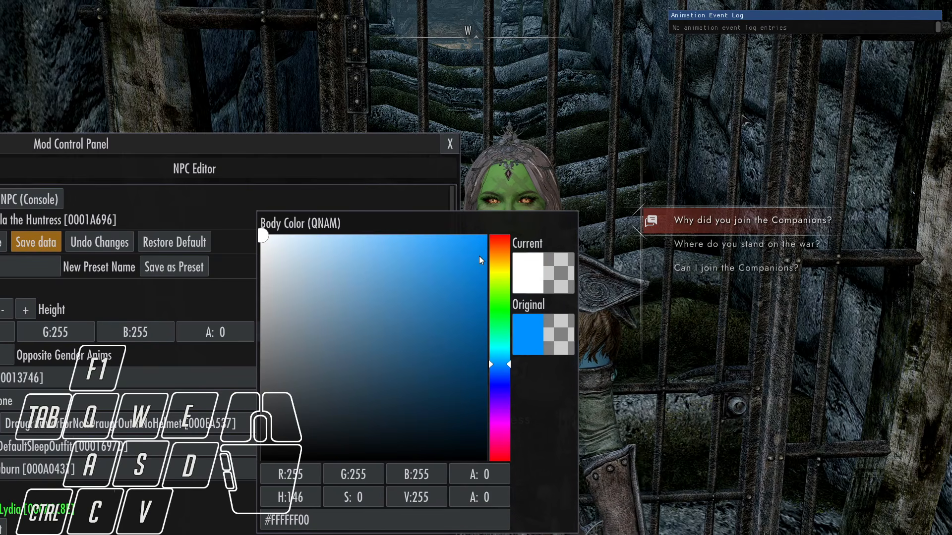
pyautogui.moveTo(490, 263); pyautogui.dragTo(498, 169)
pyautogui.click(389, 197)
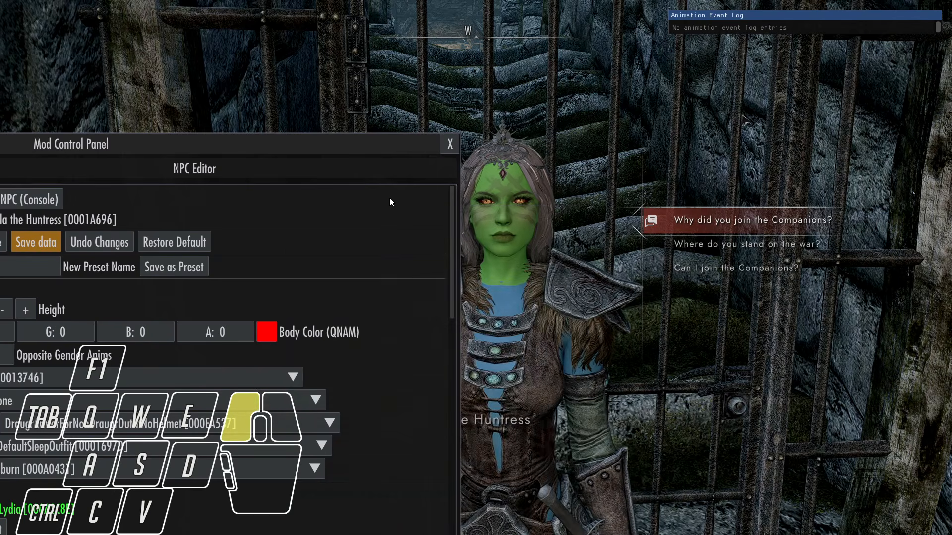
# Change the color of the bright green tint layer 24 to red
pyautogui.moveTo(453, 218); pyautogui.dragTo(444, 390)
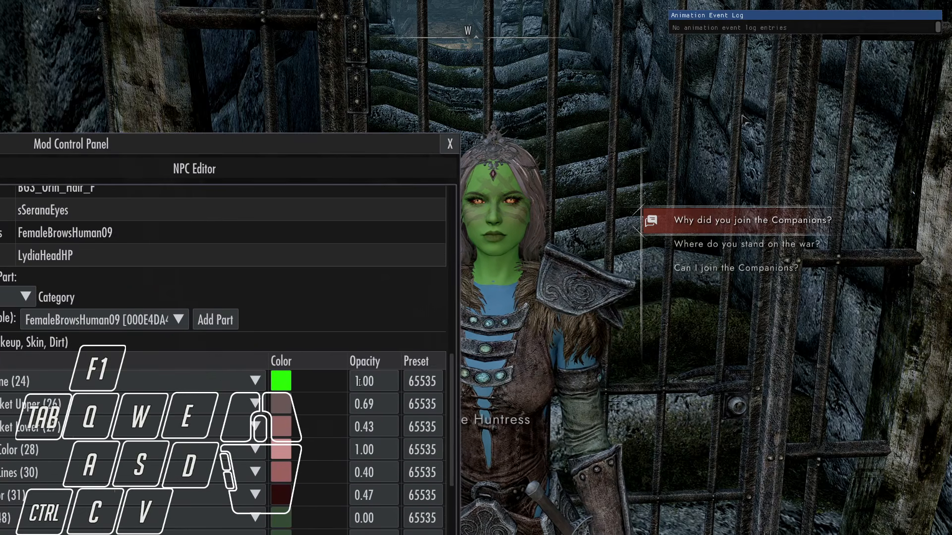
pyautogui.click(280, 380)
pyautogui.click(514, 240)
pyautogui.moveTo(514, 240); pyautogui.dragTo(513, 231)
pyautogui.click(400, 200)
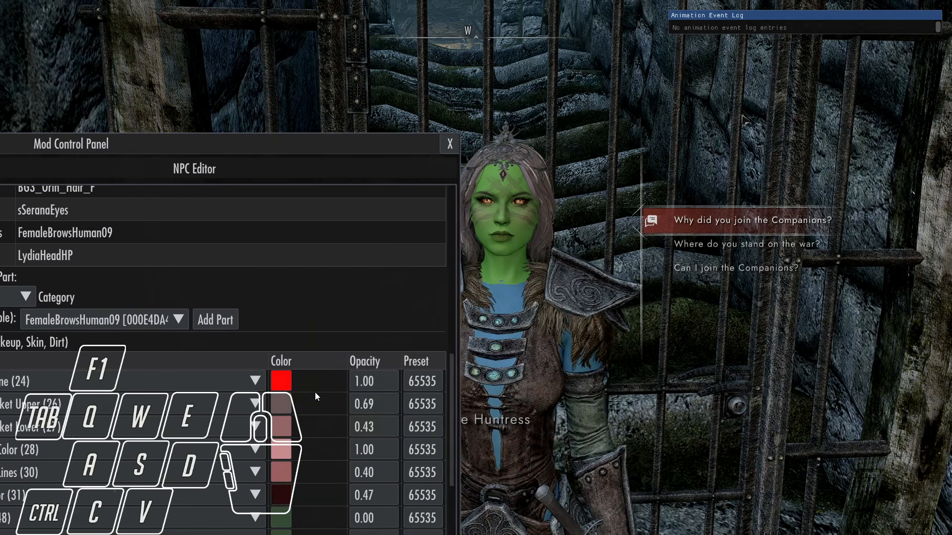
pyautogui.click(282, 381)
pyautogui.click(376, 195)
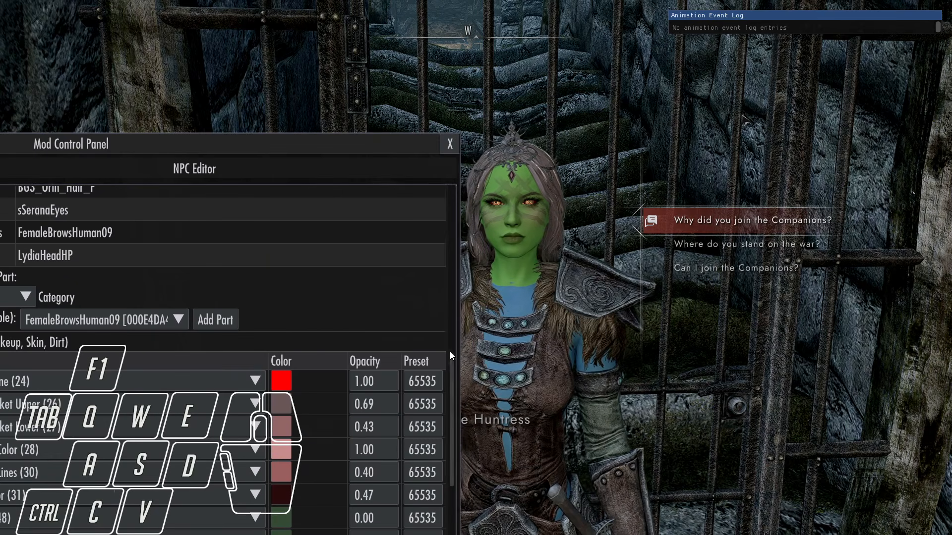
# Apply the red skin colors in-game and save the NPC's data
pyautogui.moveTo(450, 352); pyautogui.dragTo(452, 193)
pyautogui.moveTo(110, 145); pyautogui.dragTo(207, 154)
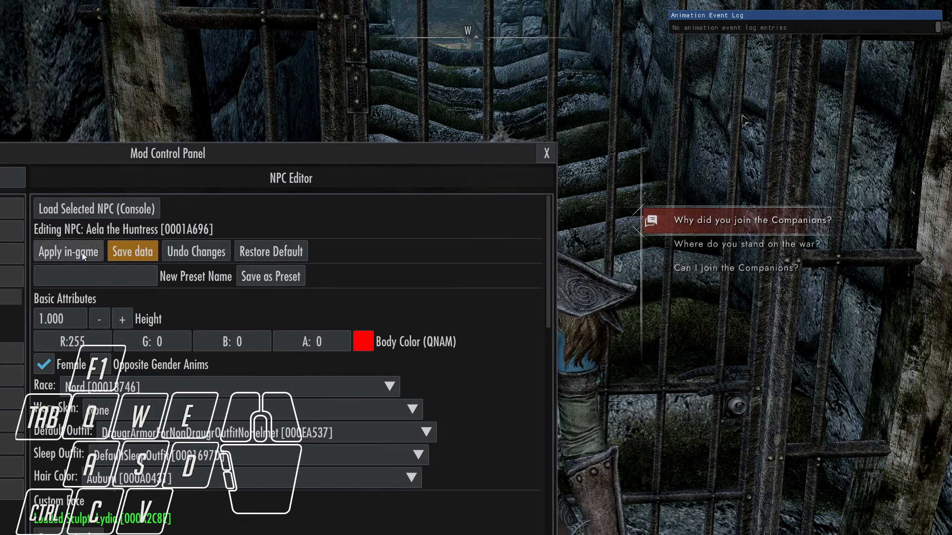
pyautogui.moveTo(305, 147); pyautogui.dragTo(176, 75)
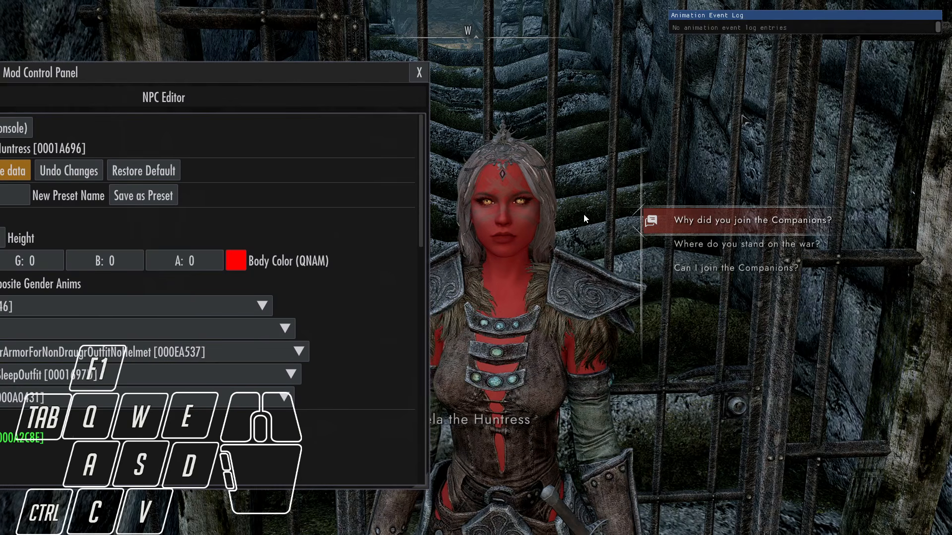
pyautogui.moveTo(355, 87); pyautogui.dragTo(420, 110)
pyautogui.click(67, 194)
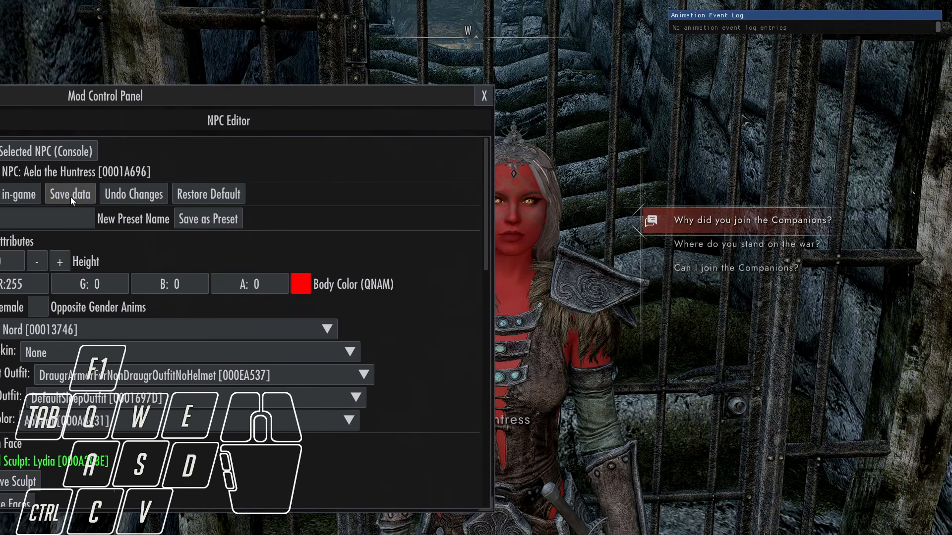
# Narrow the Mod Control Panel beside Aela and save her current look as a preset named Preset 1
pyautogui.moveTo(444, 91); pyautogui.dragTo(346, 95)
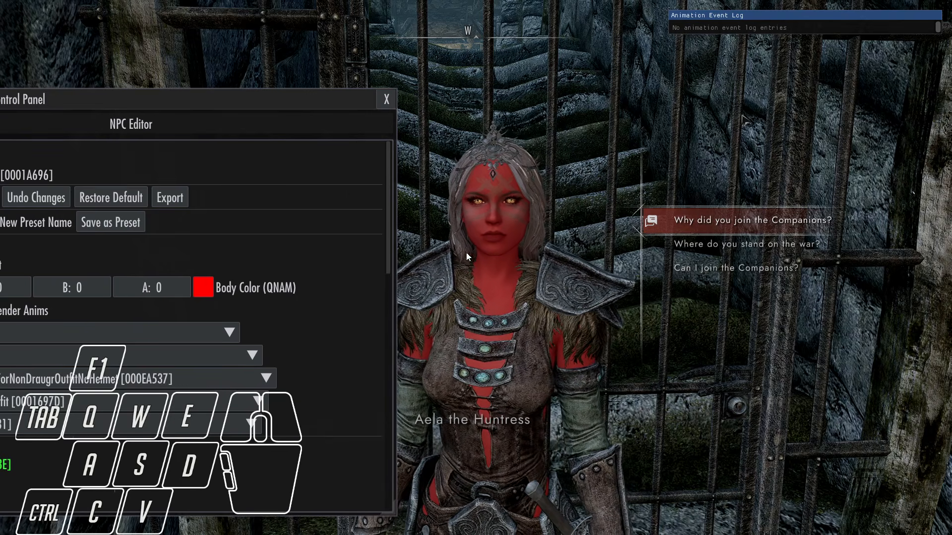
pyautogui.moveTo(248, 104); pyautogui.dragTo(307, 84)
pyautogui.moveTo(453, 492); pyautogui.dragTo(271, 492)
pyautogui.moveTo(127, 82); pyautogui.dragTo(272, 90)
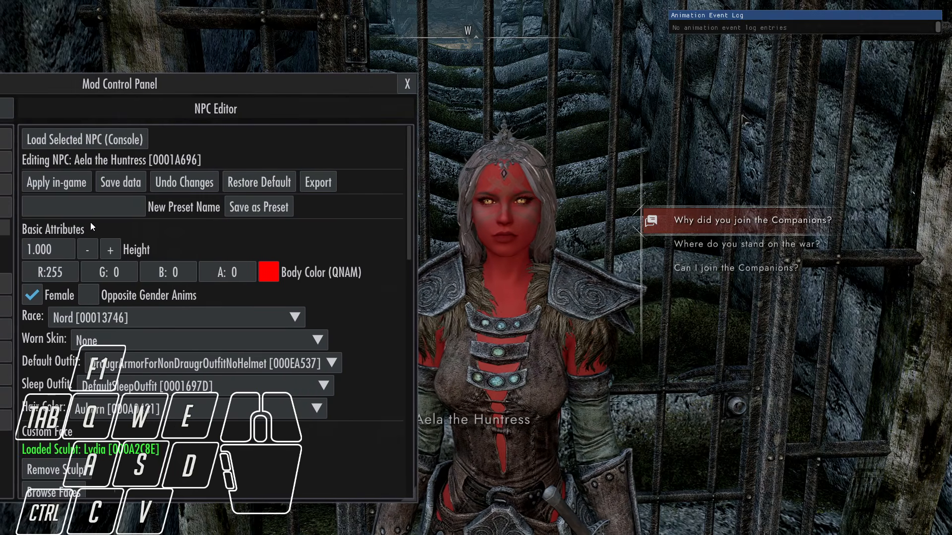
pyautogui.click(83, 209)
pyautogui.write('Preset 1')
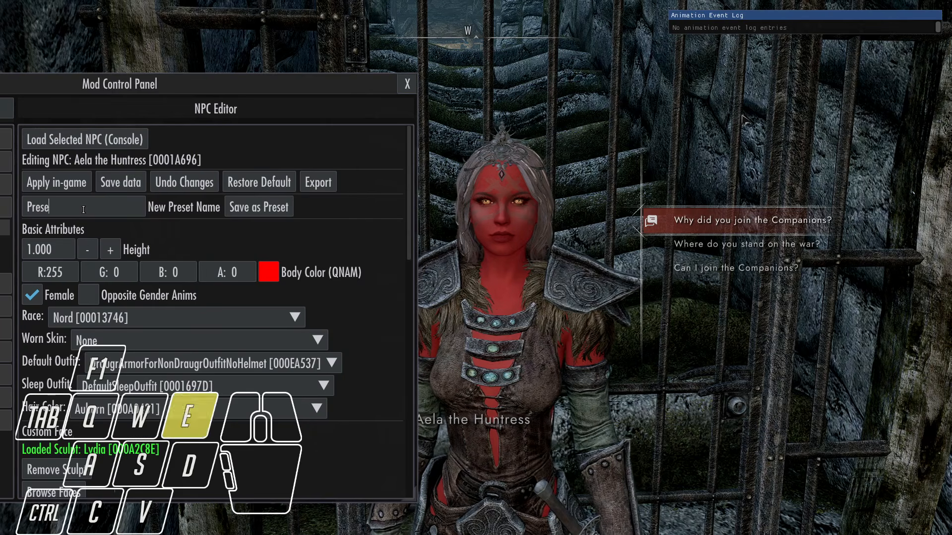
pyautogui.click(249, 210)
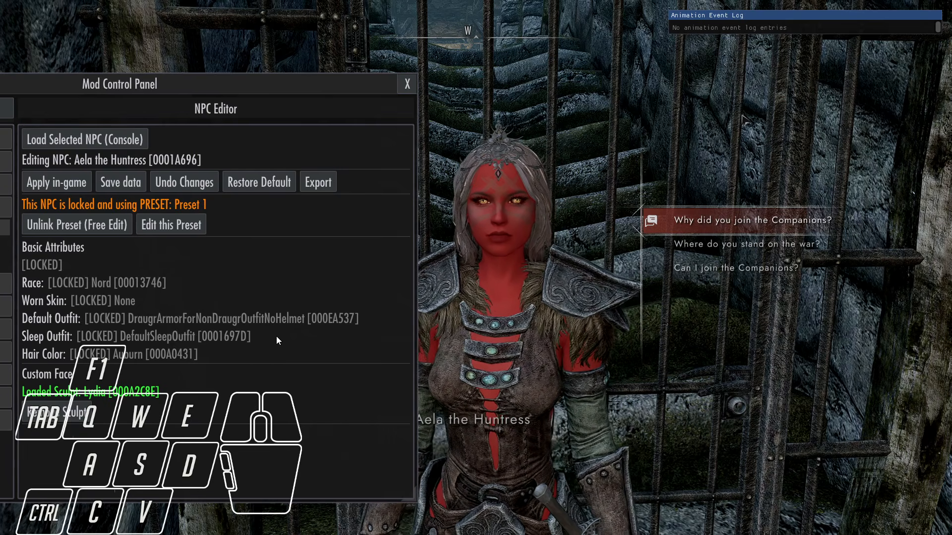
# Close the editor, talk to Aela again and capture a rectangular screenshot without UI around her head and shoulders
pyautogui.press('F1')
pyautogui.press('Tab')
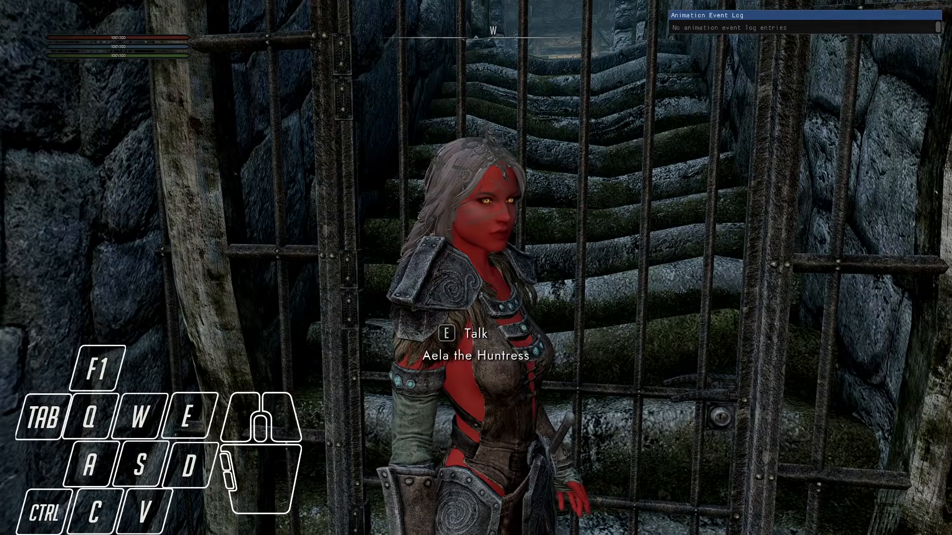
pyautogui.press('e')
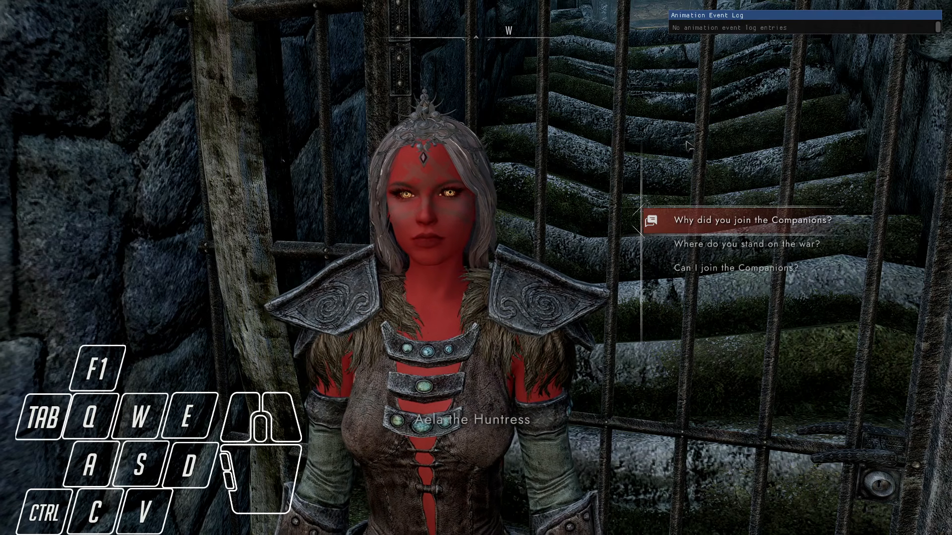
pyautogui.press('Print')
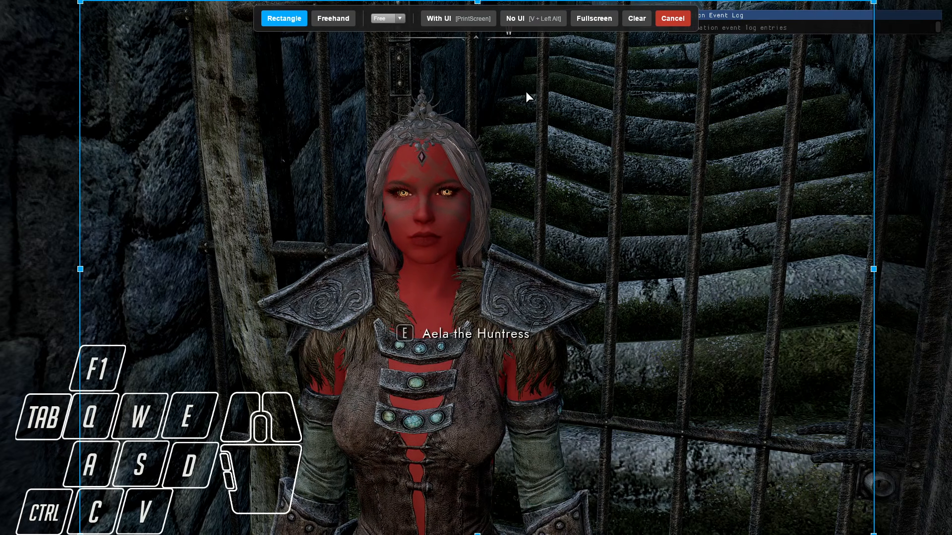
pyautogui.moveTo(899, 78); pyautogui.dragTo(835, 163)
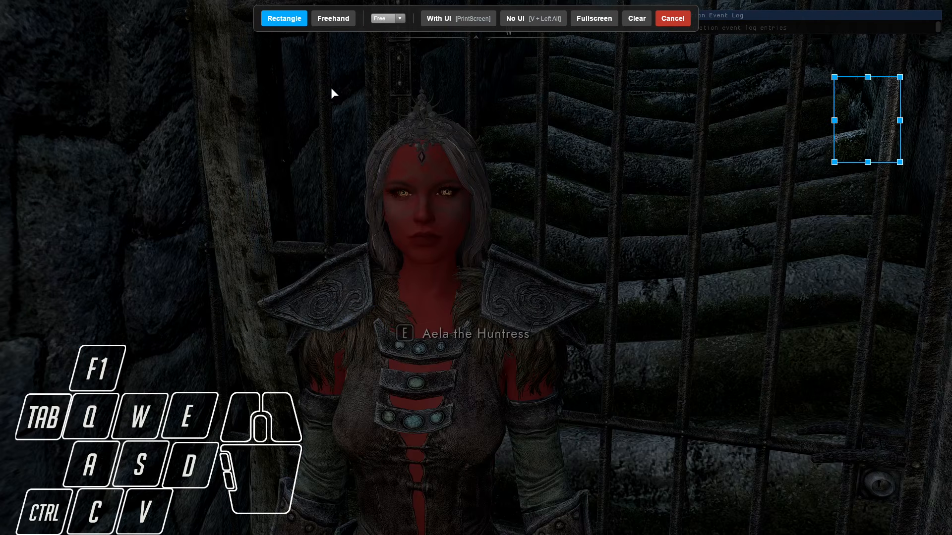
pyautogui.moveTo(300, 51); pyautogui.dragTo(561, 322)
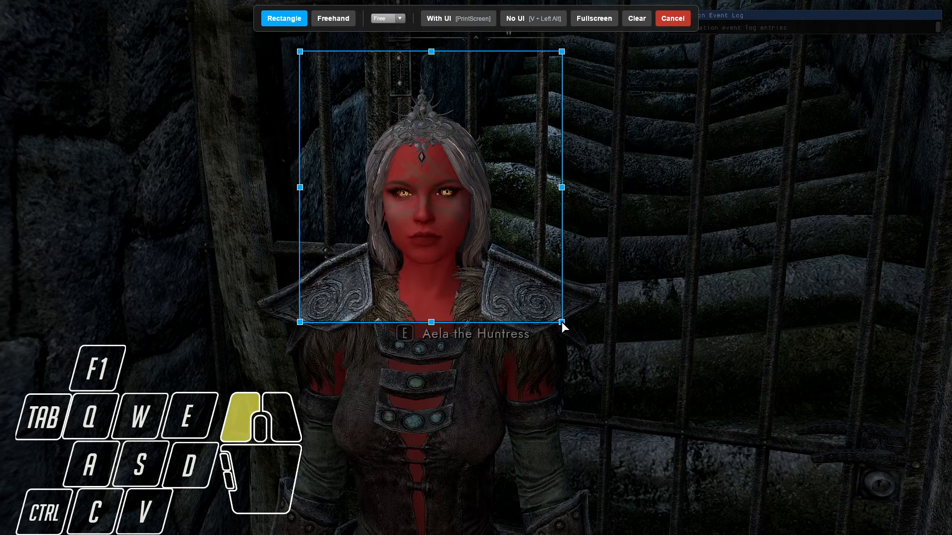
pyautogui.moveTo(406, 94); pyautogui.dragTo(414, 171)
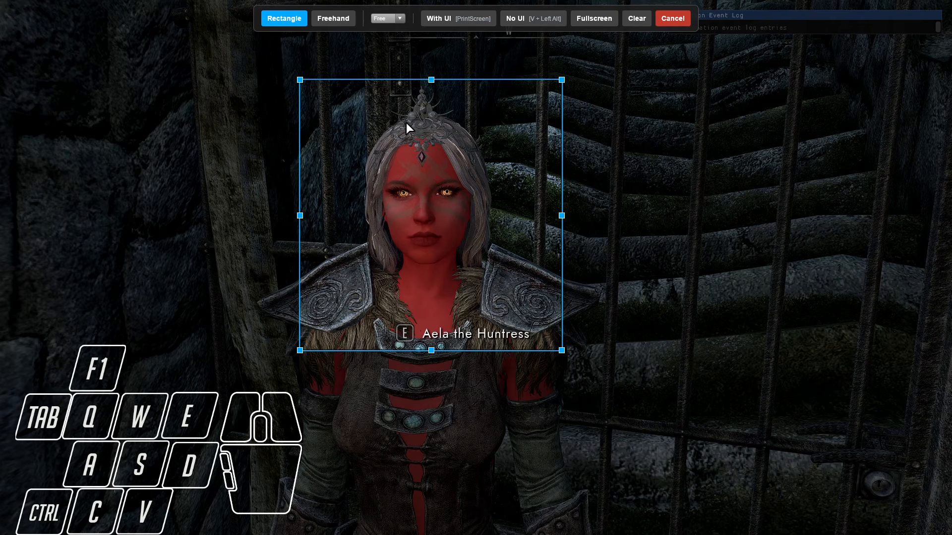
pyautogui.click(534, 22)
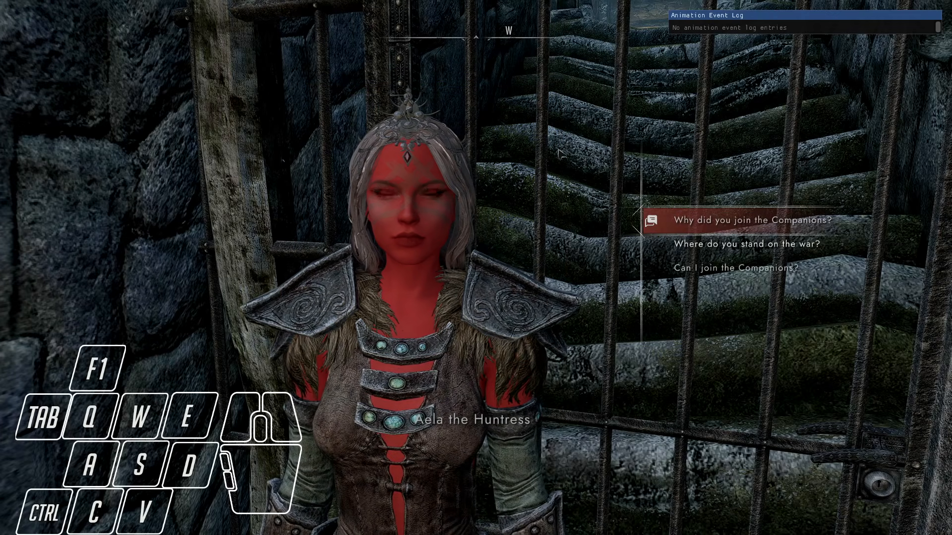
# Look at Aela's face in conversation again, then end it and step back to examine her full body
pyautogui.press('Tab')
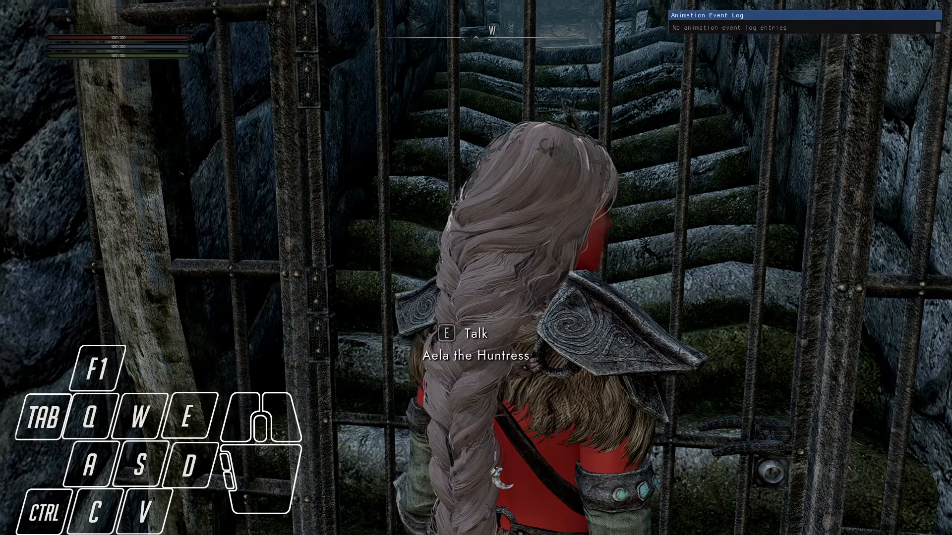
pyautogui.press('e')
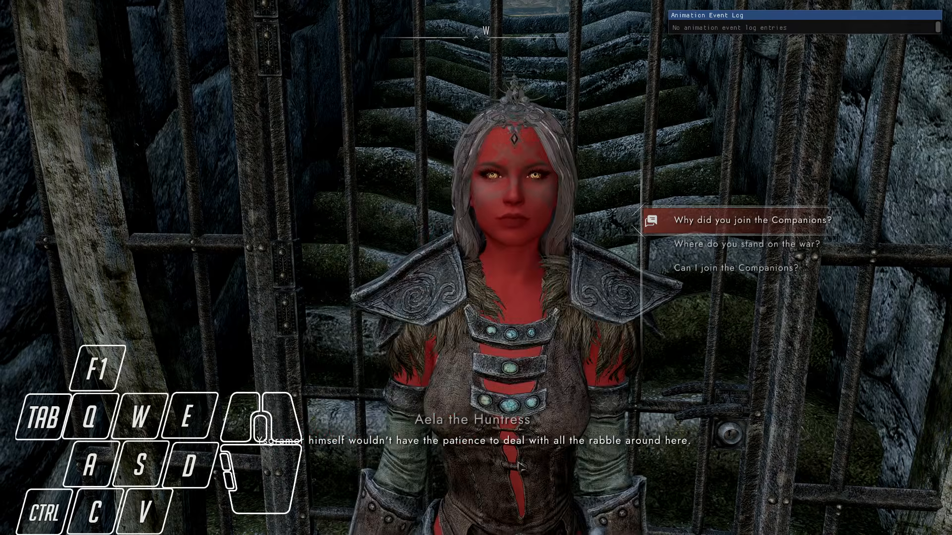
pyautogui.press('Tab')
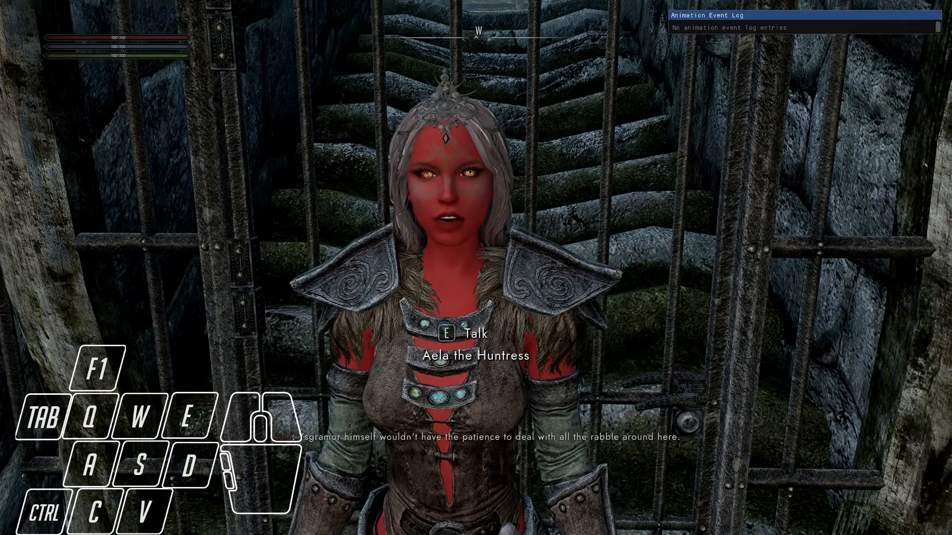
pyautogui.press('s')
pyautogui.press('s')
pyautogui.press('d')
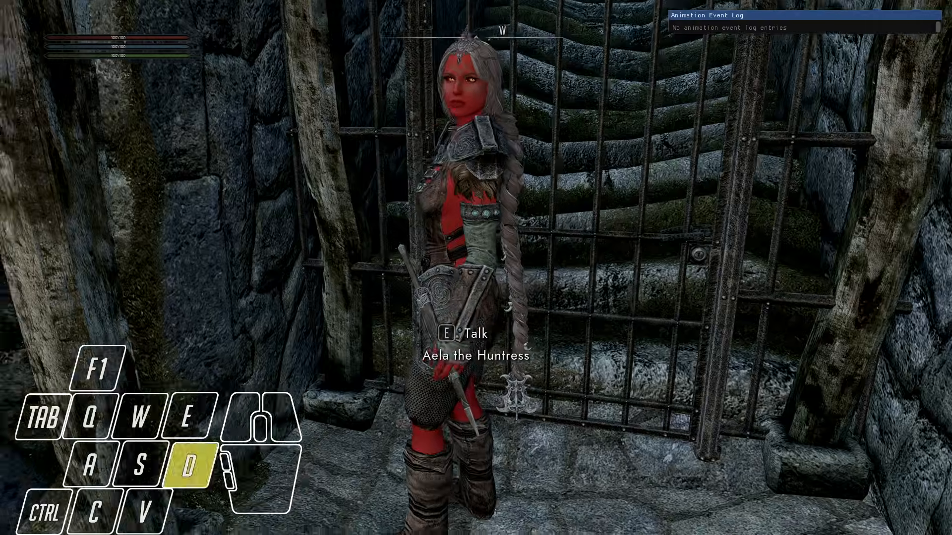
# Search the NPC spawn list for "lydia", place the Skyrim.esm Lydia in the game world and walk up to her
pyautogui.press('s')
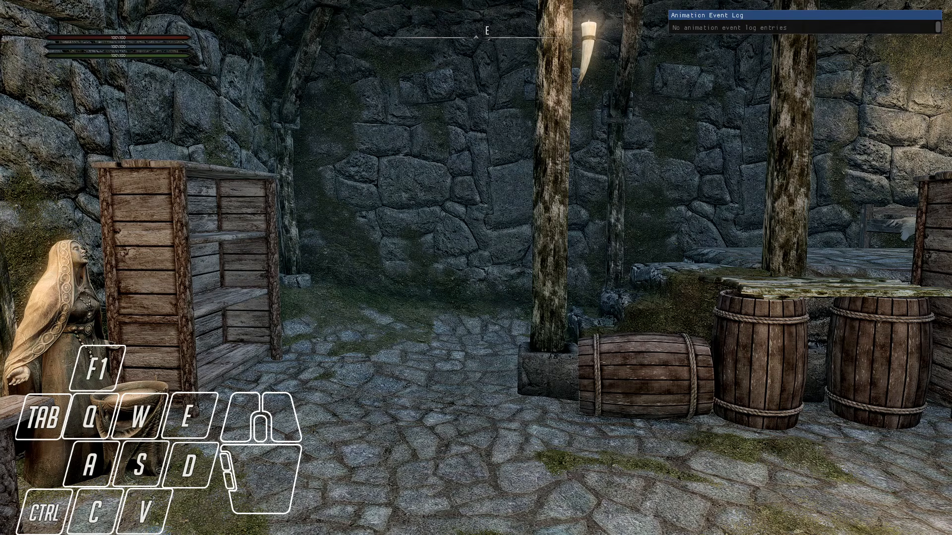
pyautogui.press('F1')
pyautogui.press('Delete')
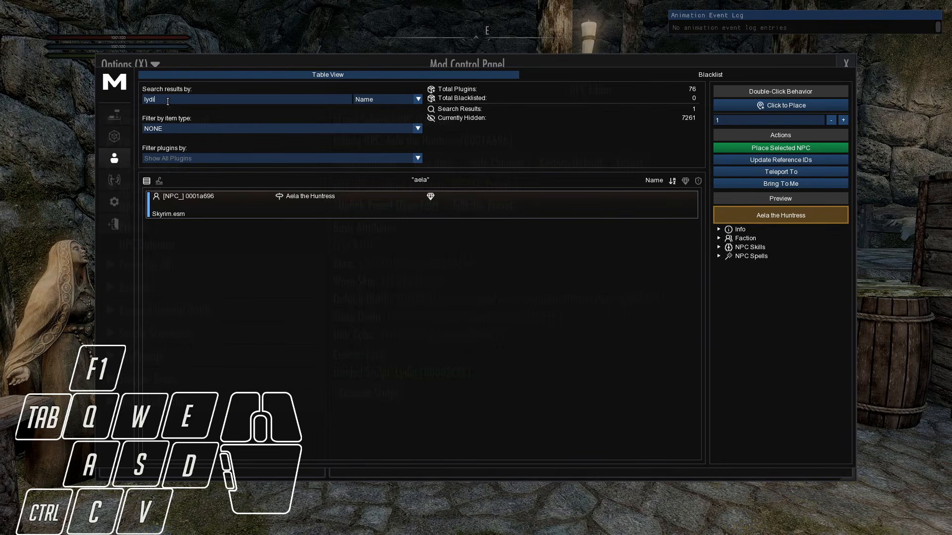
pyautogui.doubleClick(215, 203)
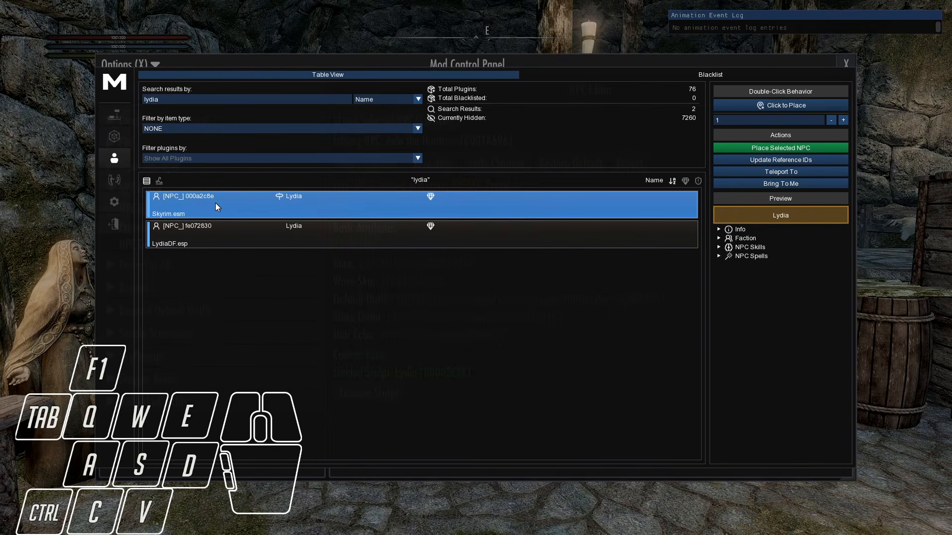
pyautogui.click(119, 224)
pyautogui.press('F1')
pyautogui.press('w')
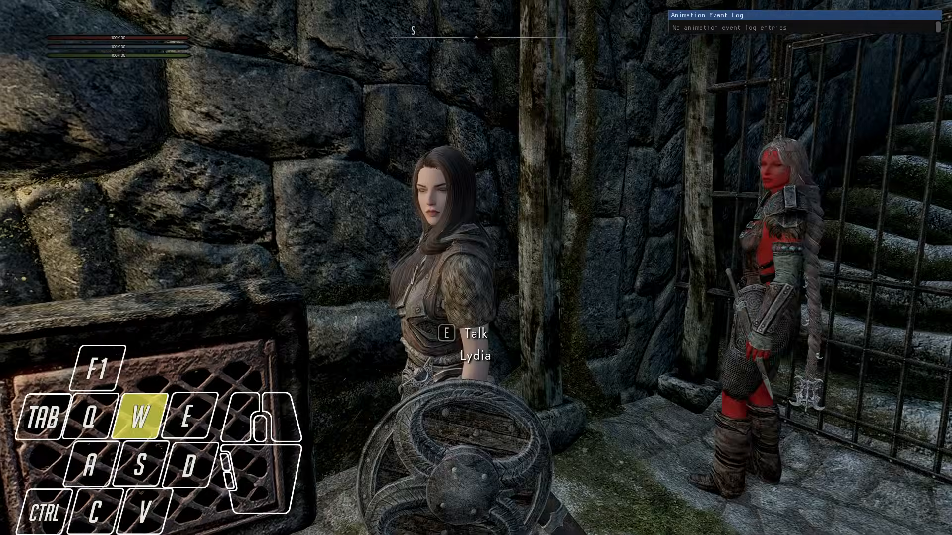
# Select Lydia in the console, filter the NPC Database by "lyd" and load Lydia [000A2C8E] for editing
pyautogui.press('`')
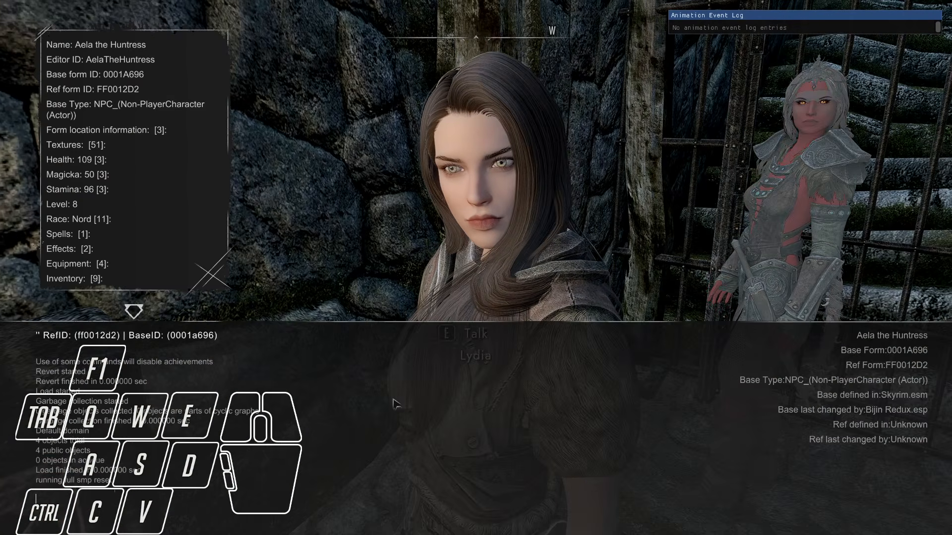
pyautogui.click(527, 206)
pyautogui.press('`')
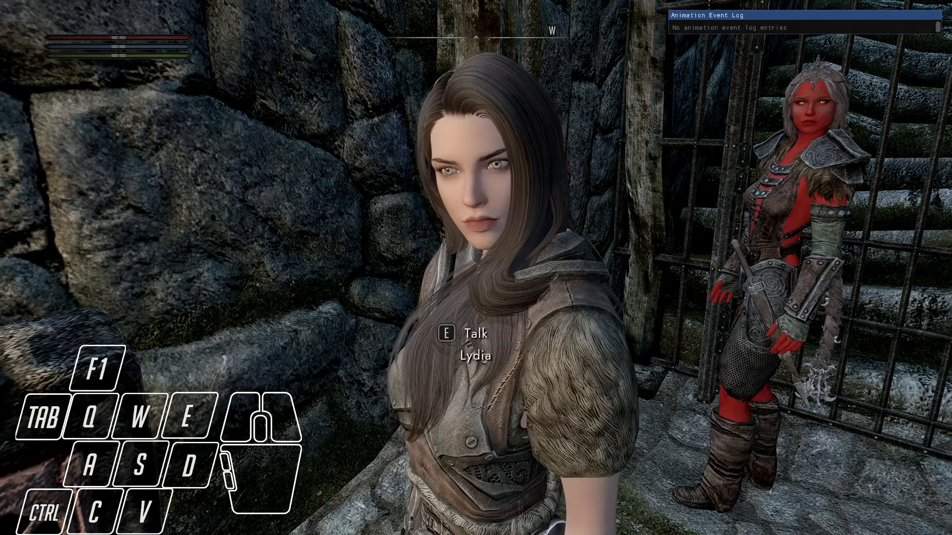
pyautogui.press('F1')
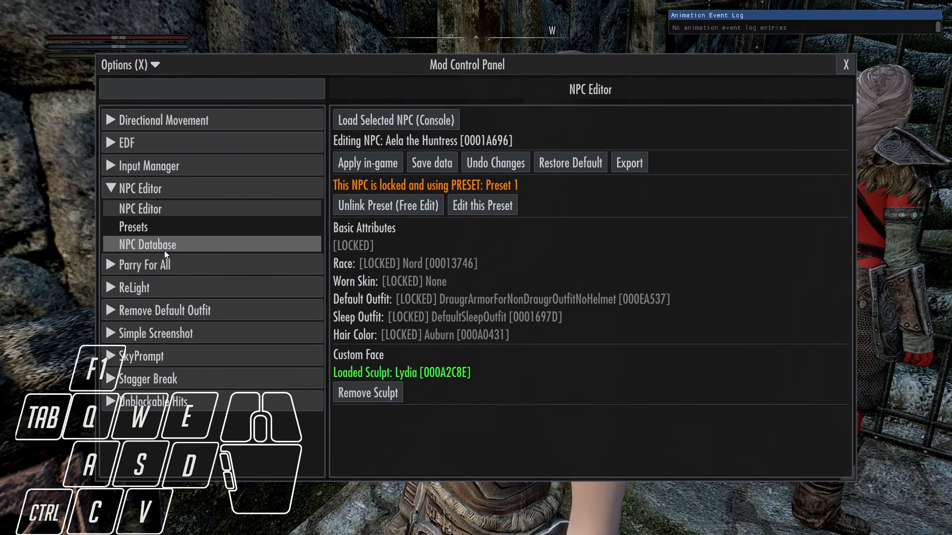
pyautogui.press('F1')
pyautogui.press('F1')
pyautogui.click(176, 244)
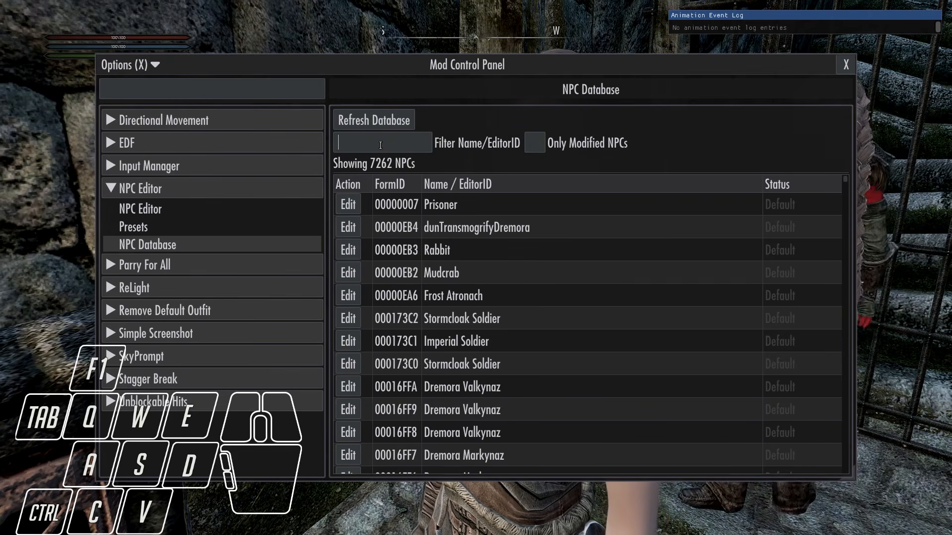
pyautogui.write('lydfi')
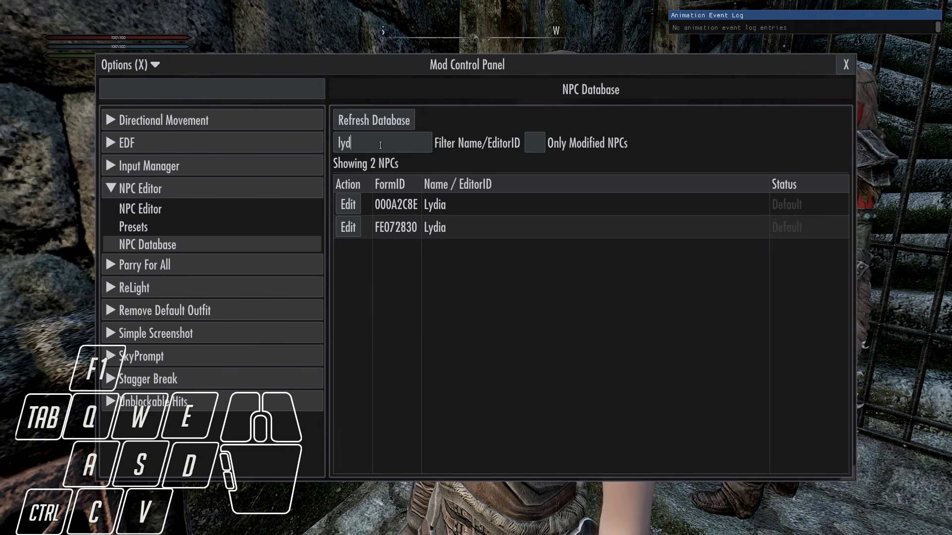
pyautogui.click(216, 208)
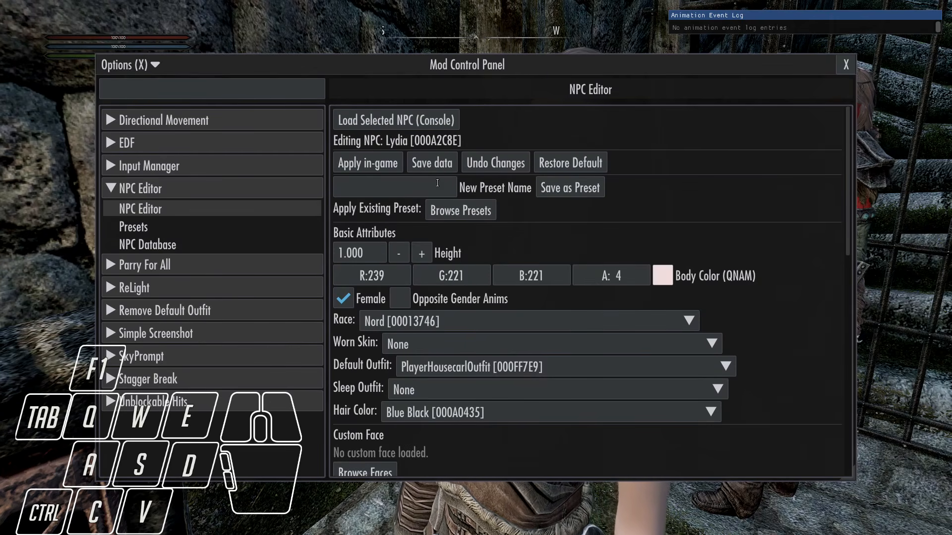
# Assign the existing Preset 1 to Lydia, apply it in-game and close the editor to view her
pyautogui.click(443, 212)
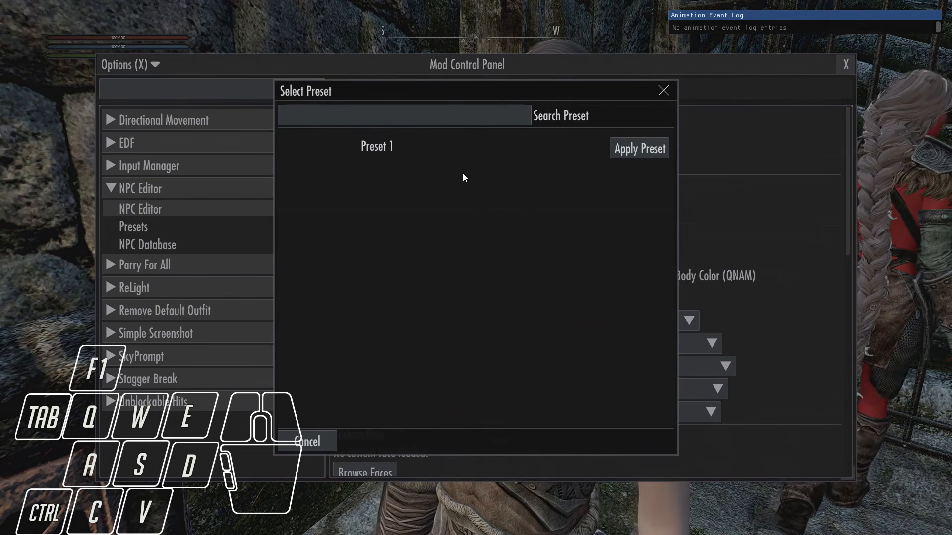
pyautogui.click(638, 150)
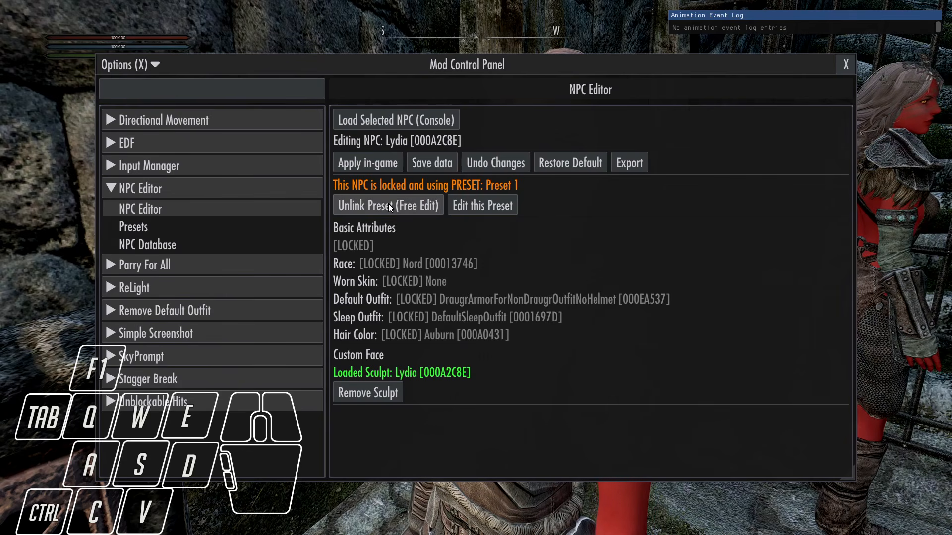
pyautogui.click(380, 162)
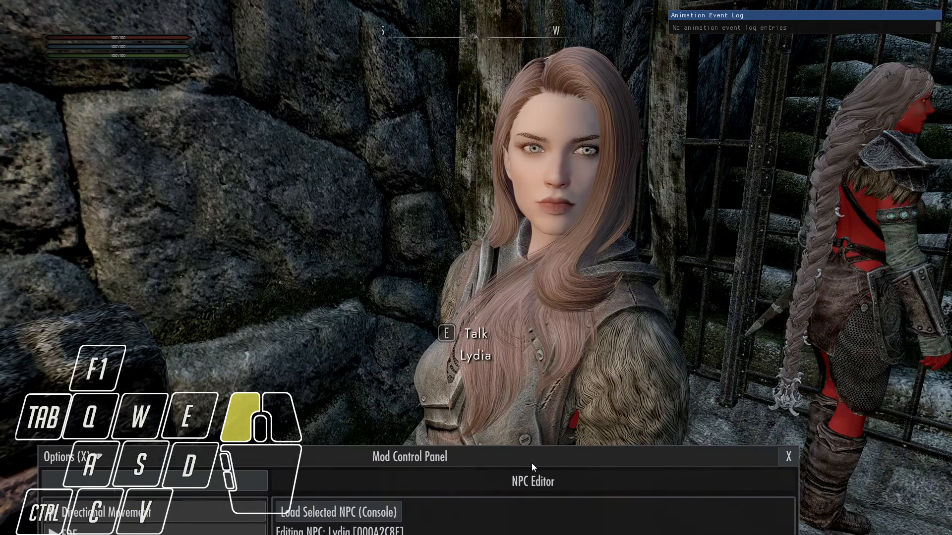
pyautogui.moveTo(533, 513); pyautogui.dragTo(478, 86)
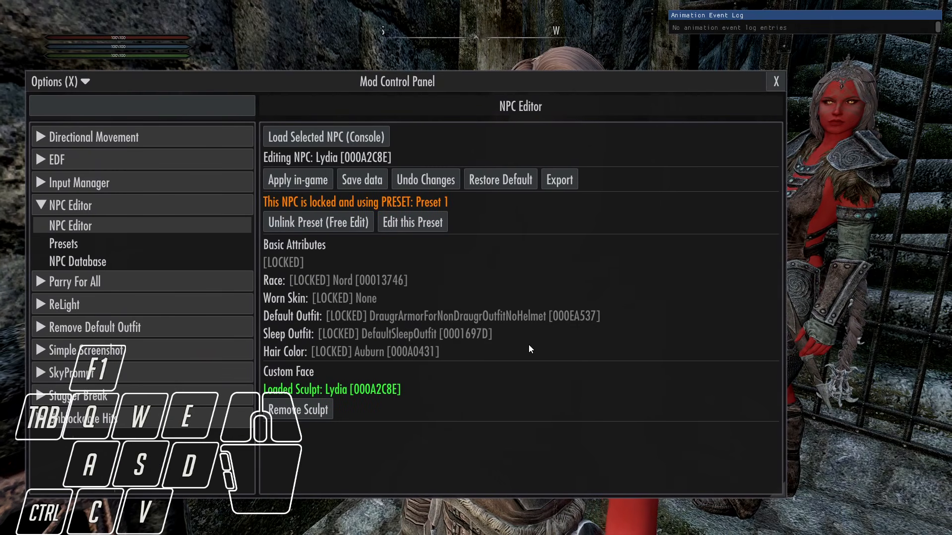
pyautogui.press('F1')
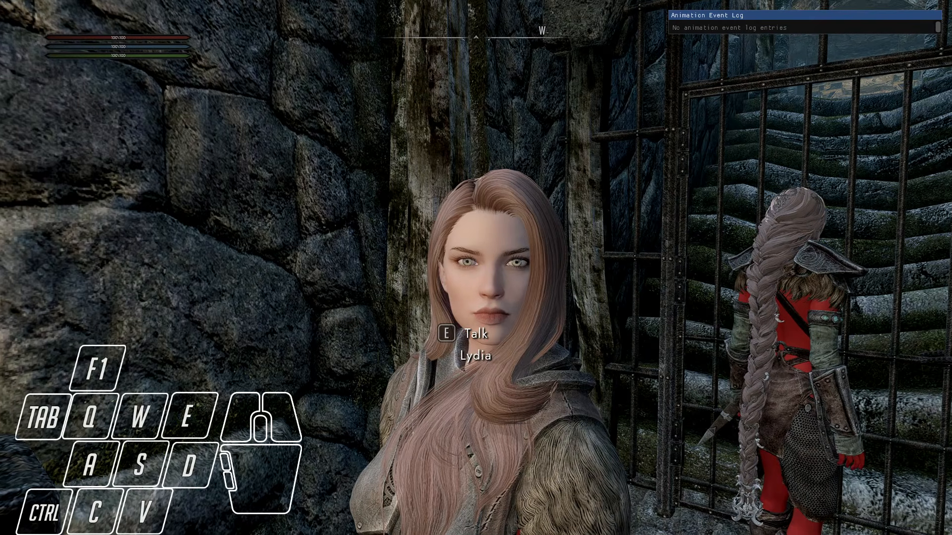
# Select the restyled Lydia in the console to check her base form and source plugin
pyautogui.press('`')
pyautogui.click(424, 274)
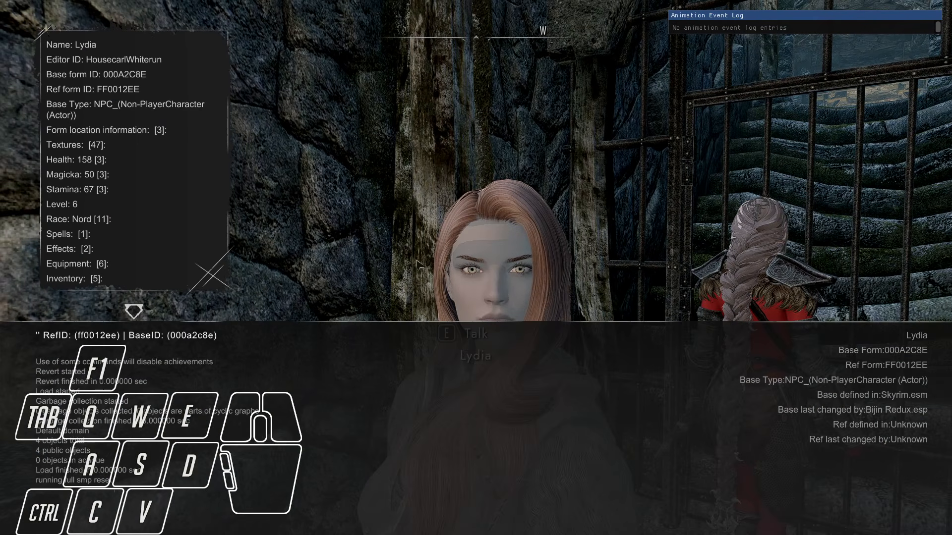
pyautogui.press('`')
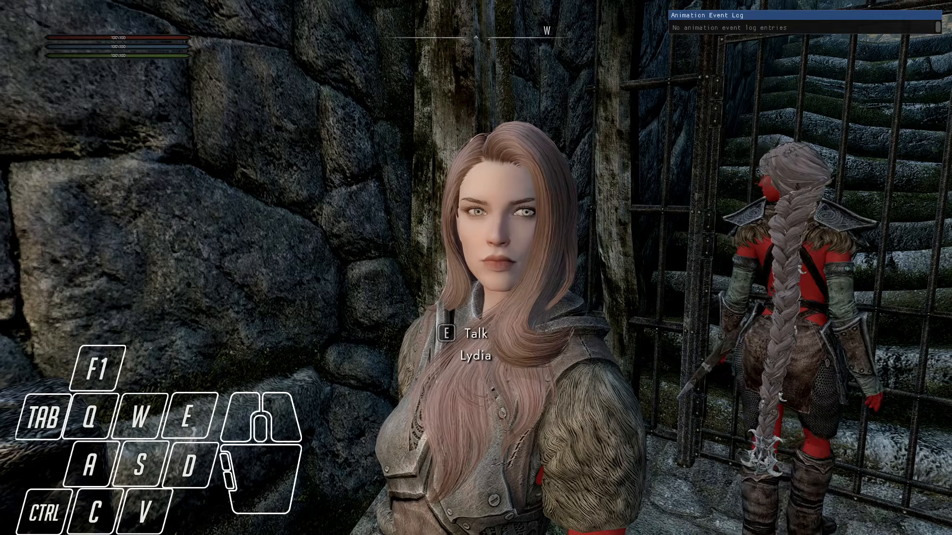
# Place the second Lydia, the one from LydiaDF.esp, in the game world for comparison
pyautogui.press('F1')
pyautogui.press('F1')
pyautogui.press('F1')
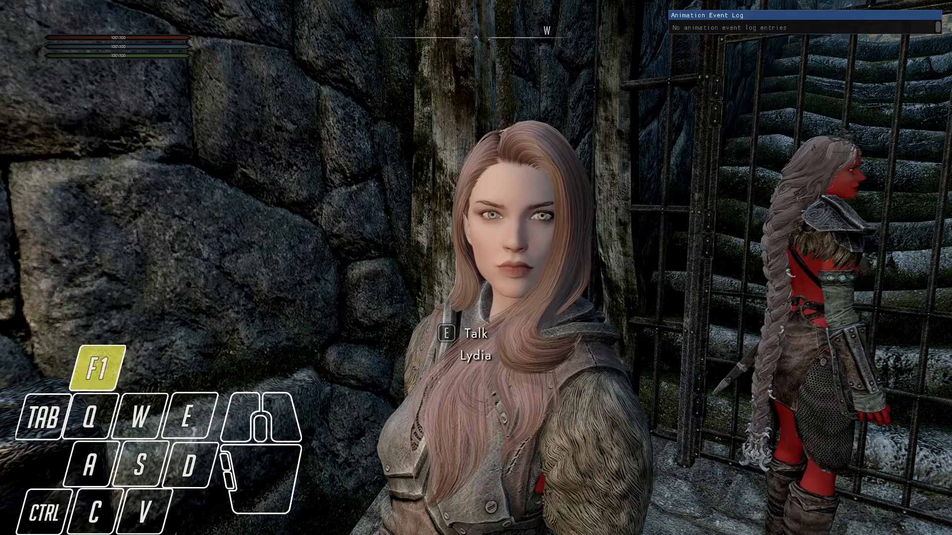
pyautogui.click(198, 233)
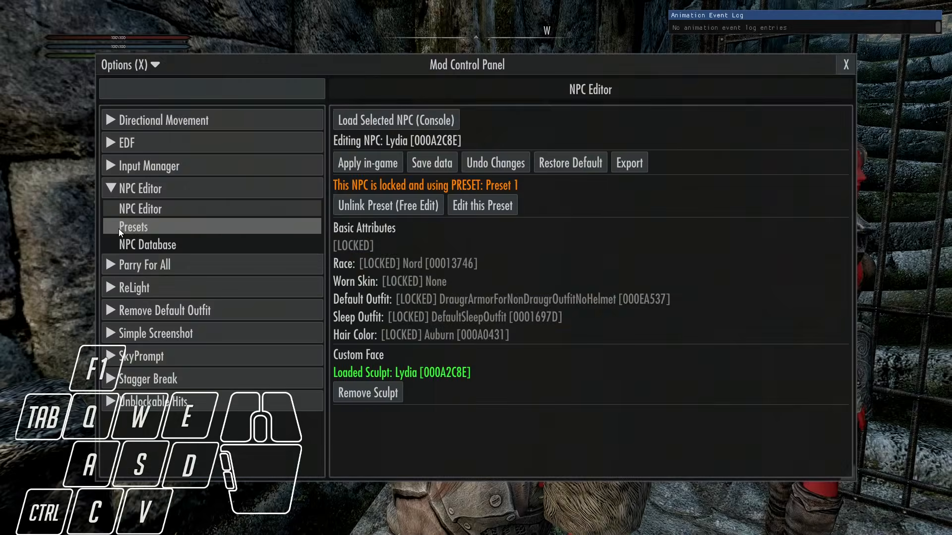
pyautogui.press('F1')
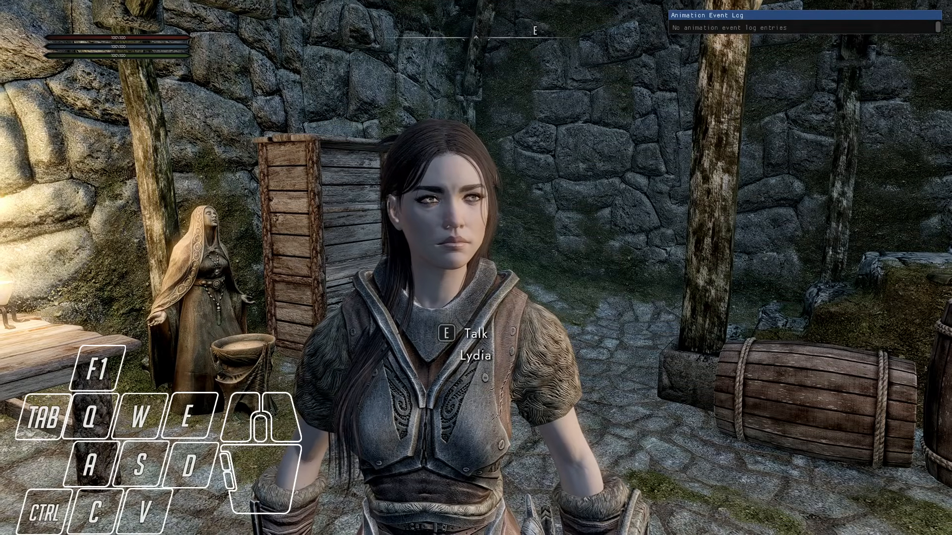
# Place another copy of the Skyrim.esm Lydia in the game world and close the editor
pyautogui.press('F1')
pyautogui.press('F7')
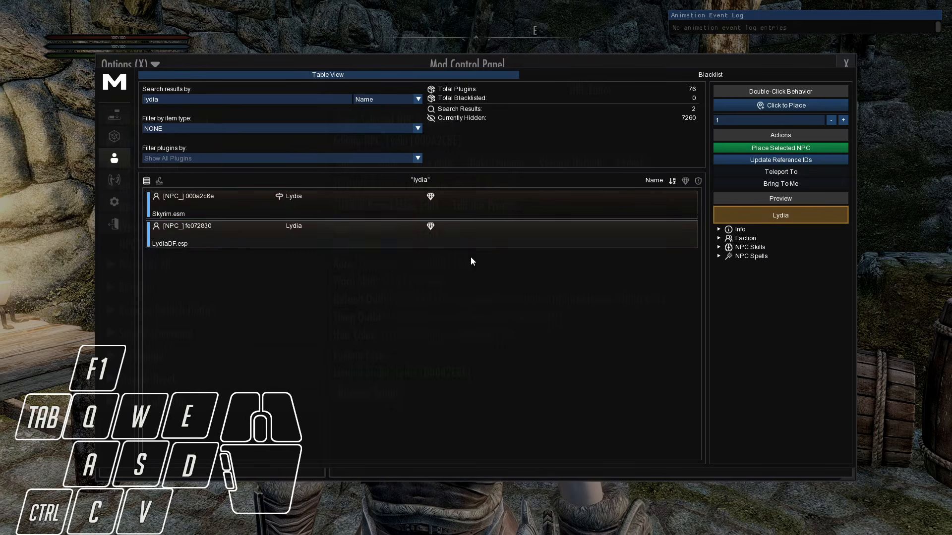
pyautogui.click(209, 208)
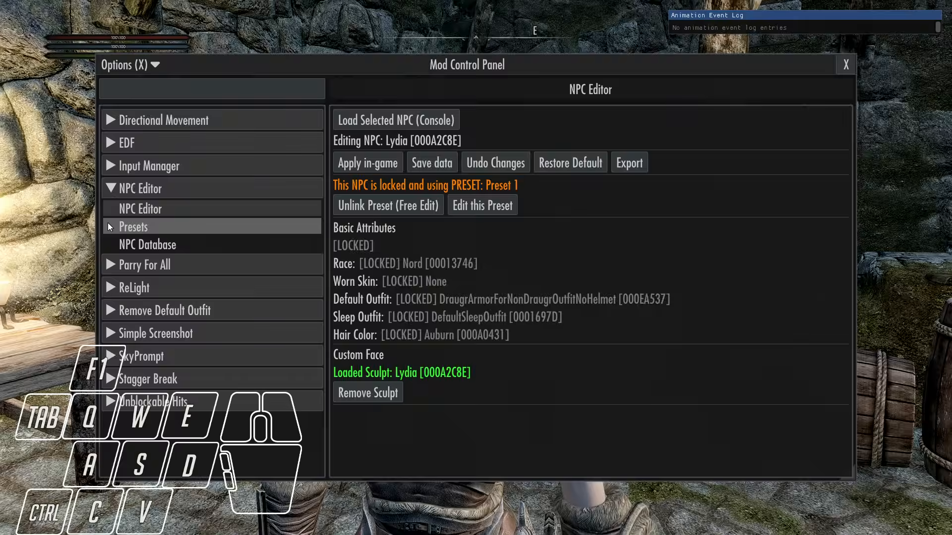
pyautogui.press('F1')
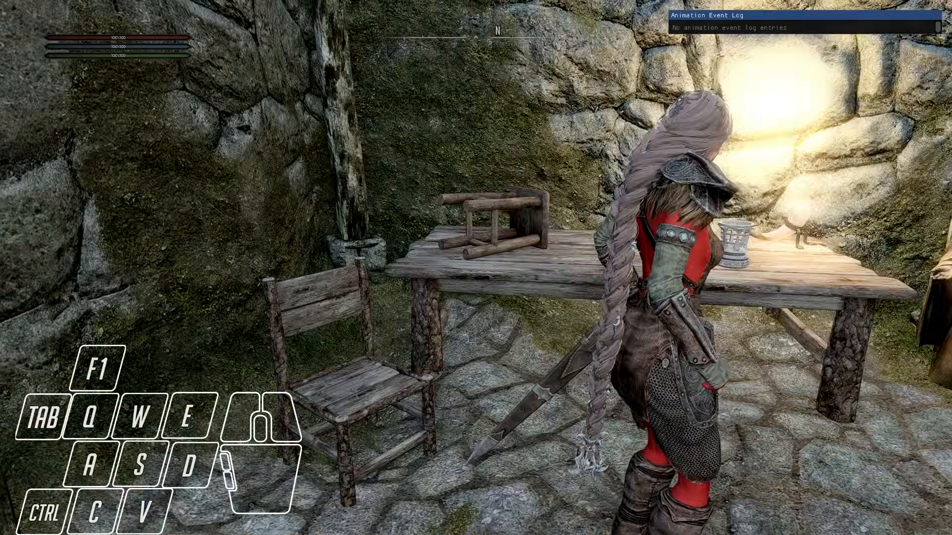
# Walk around the placed Lydias and Aela to compare their looks, briefly talking to a Lydia and to Aela
pyautogui.press('w')
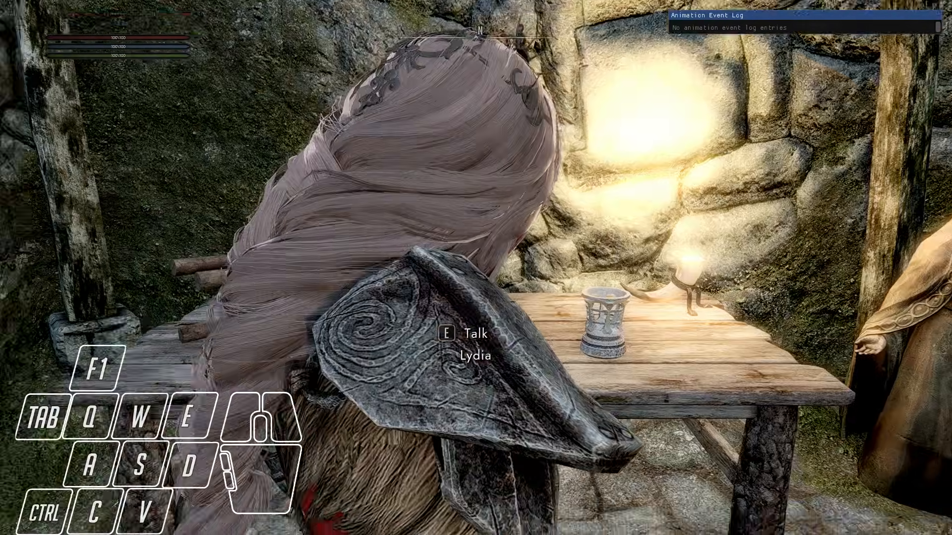
pyautogui.press('d')
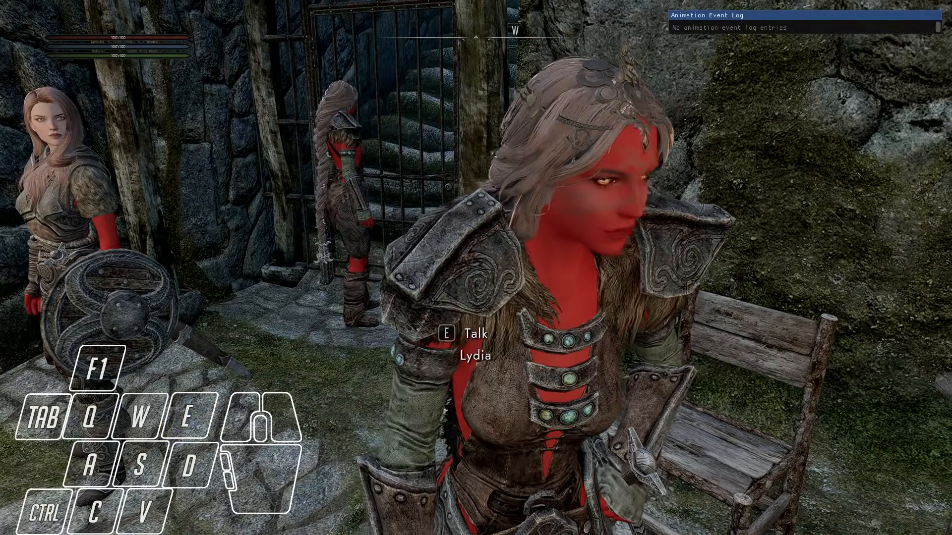
pyautogui.press('e')
pyautogui.press('Tab')
pyautogui.press('w')
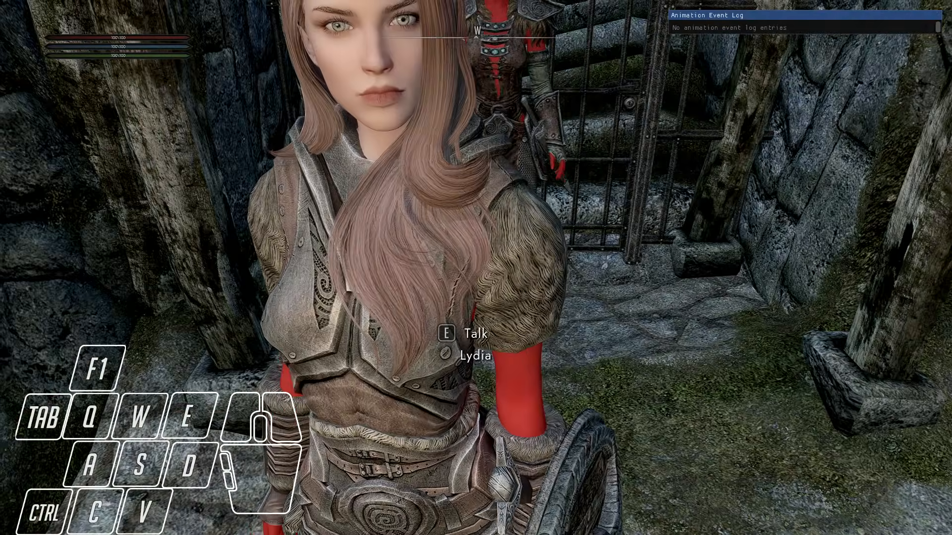
pyautogui.press('Escape')
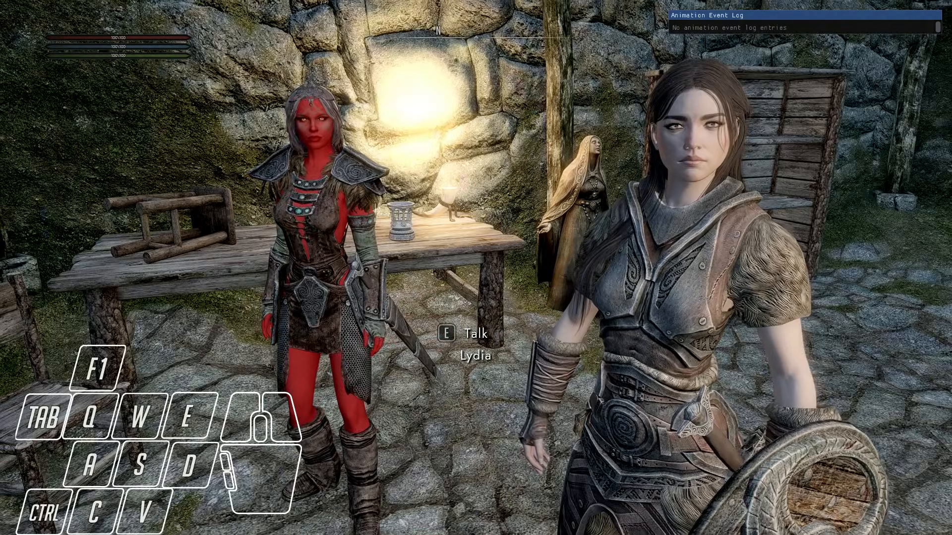
pyautogui.press('w')
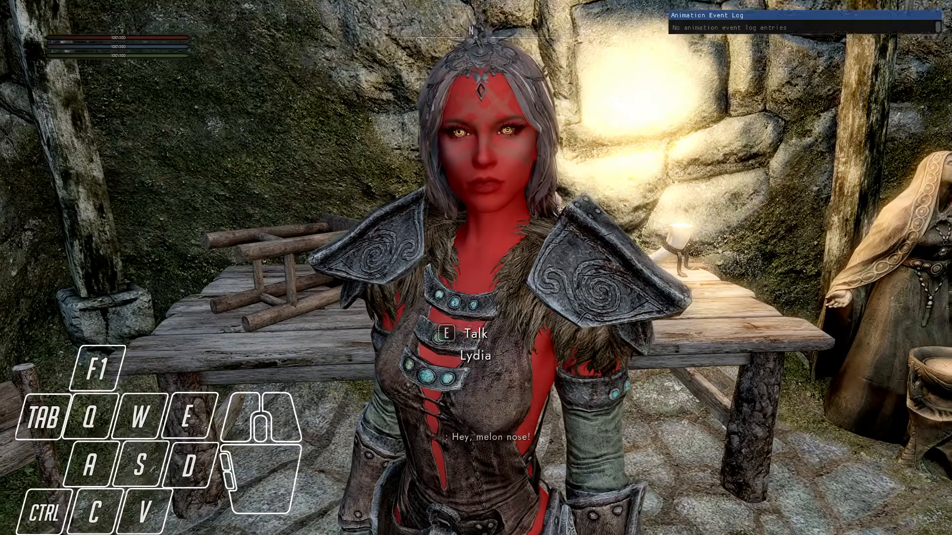
pyautogui.press('w')
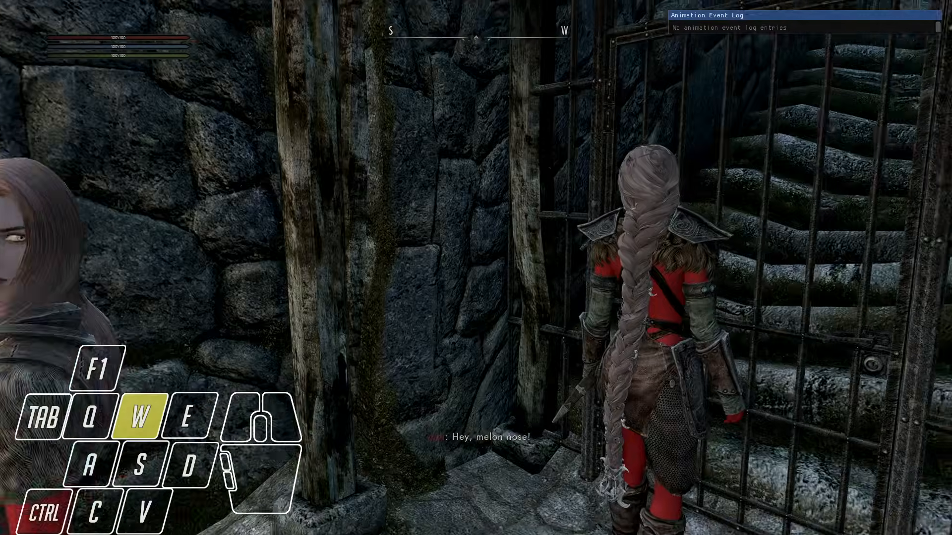
pyautogui.press('e')
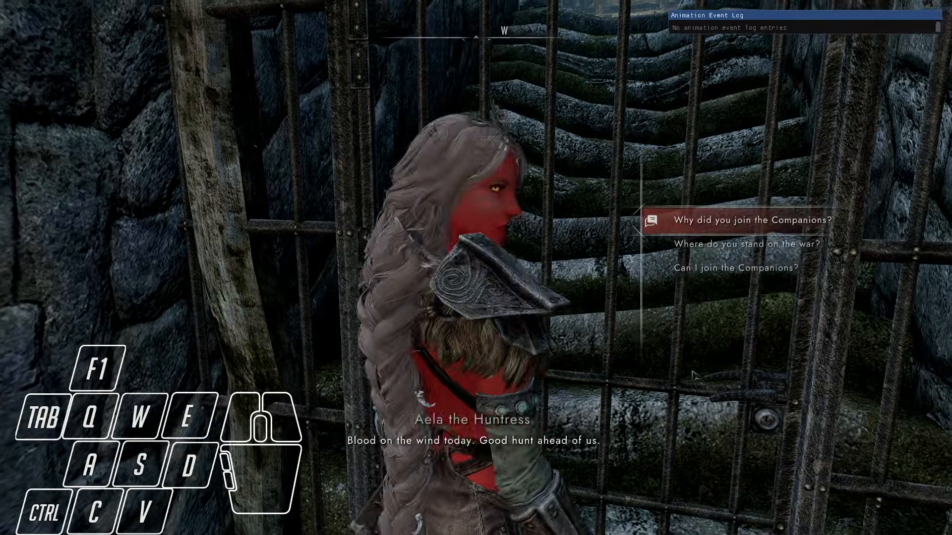
pyautogui.press('Tab')
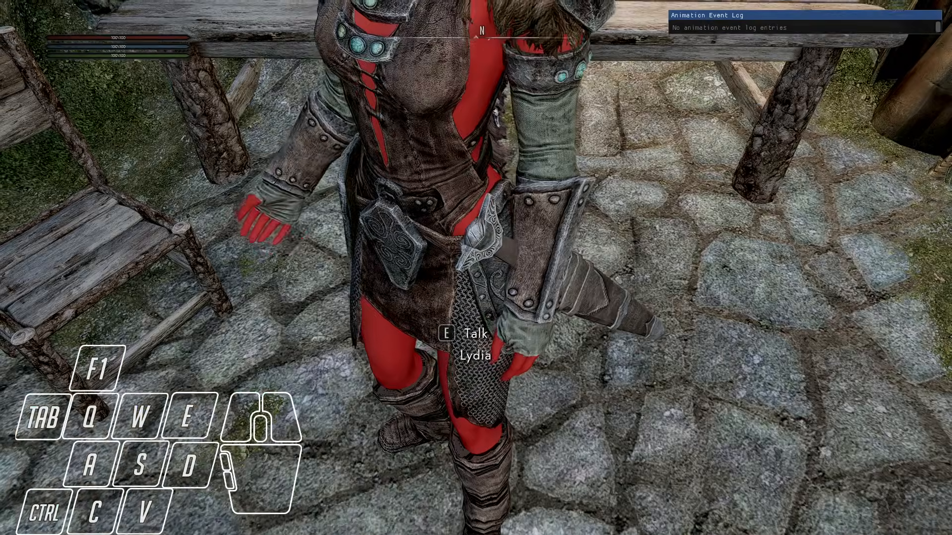
# Check which NPCs use Preset 1 in the preset manager, then return to Lydia's editor page
pyautogui.press('F1')
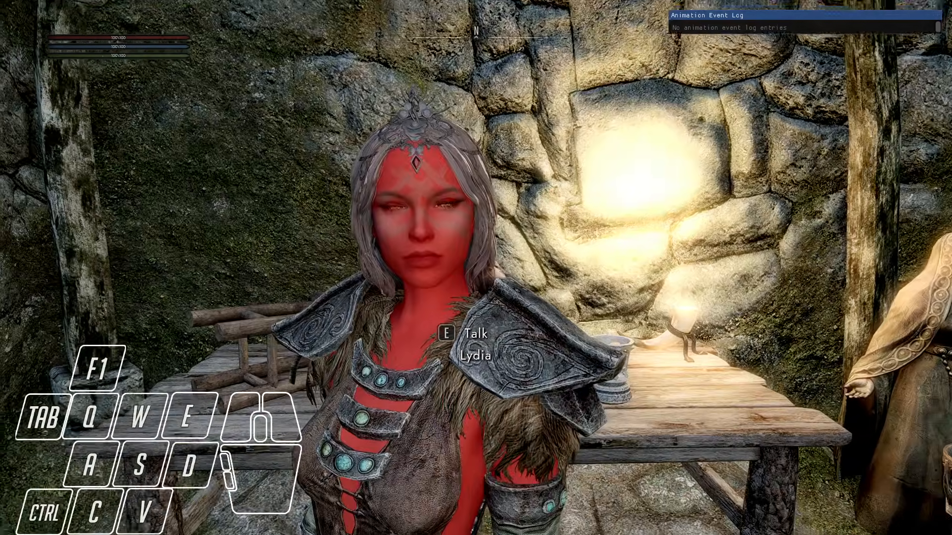
pyautogui.scroll(2, 476, 268)
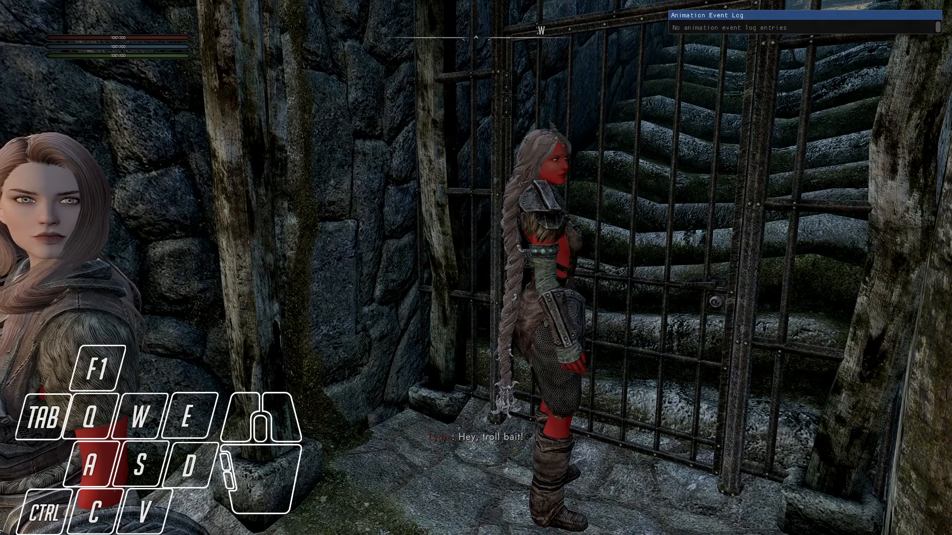
pyautogui.press('F1')
pyautogui.click(199, 228)
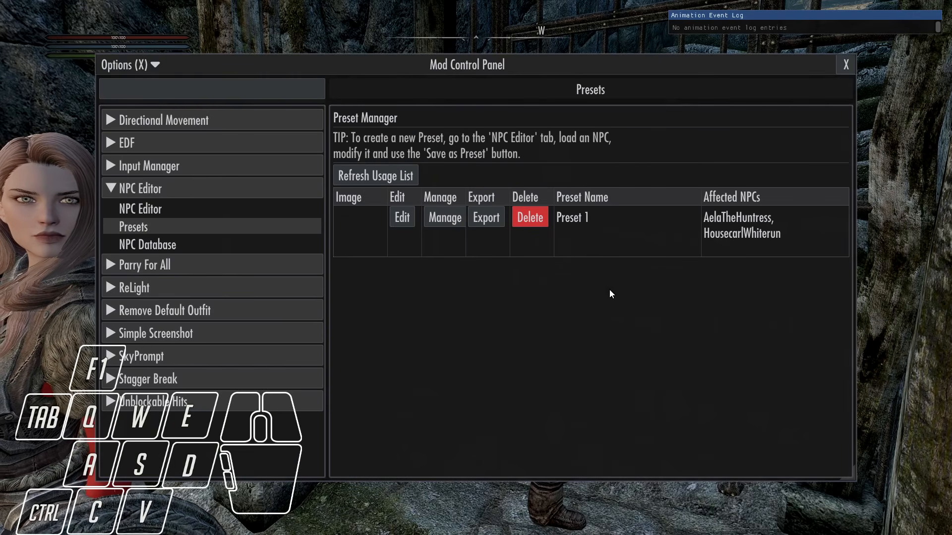
pyautogui.click(182, 210)
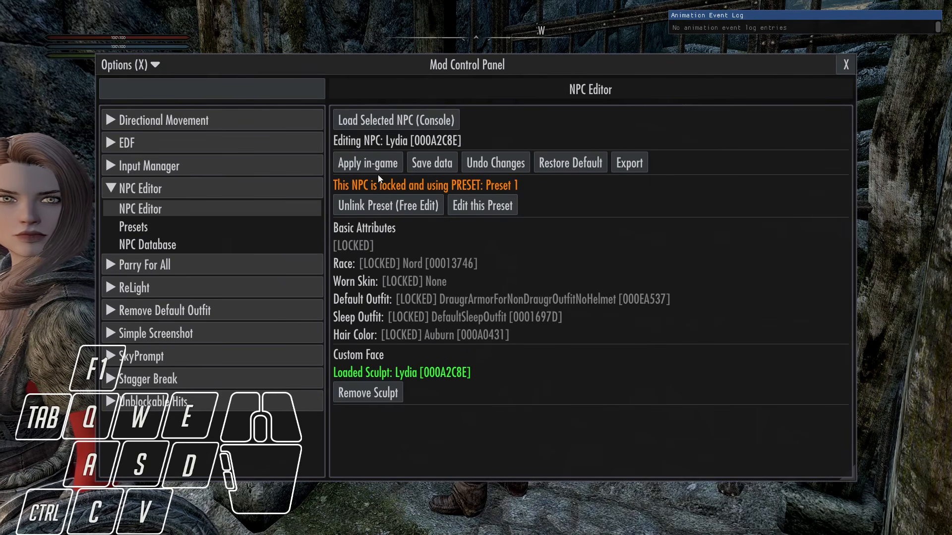
# Close the NPC Editor, walk up to Aela the Huntress and talk to her to see her face
pyautogui.press('F1')
pyautogui.press('w')
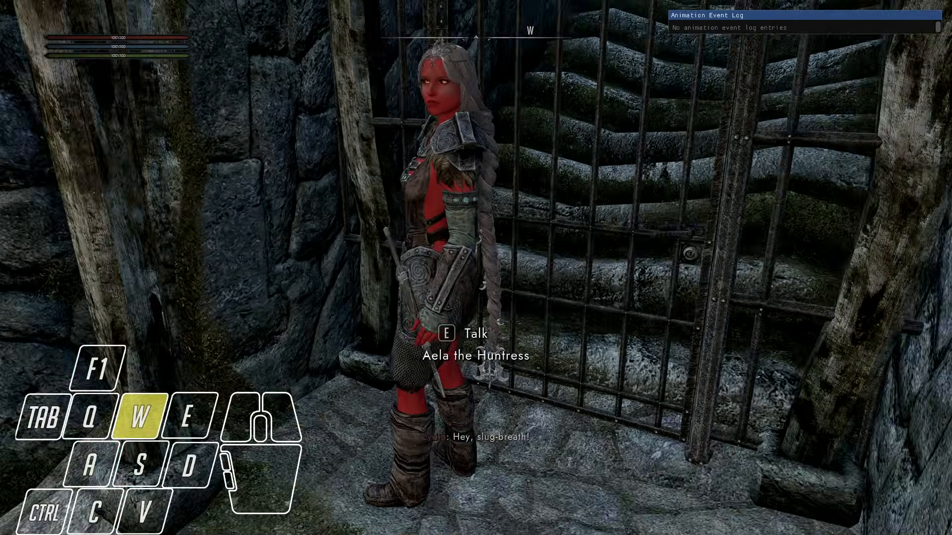
pyautogui.press('`')
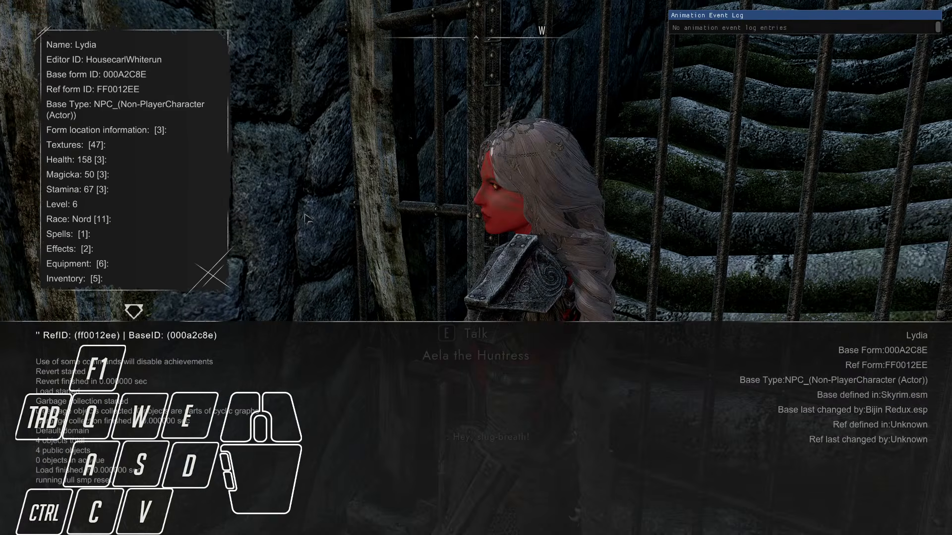
pyautogui.press('`')
pyautogui.press('e')
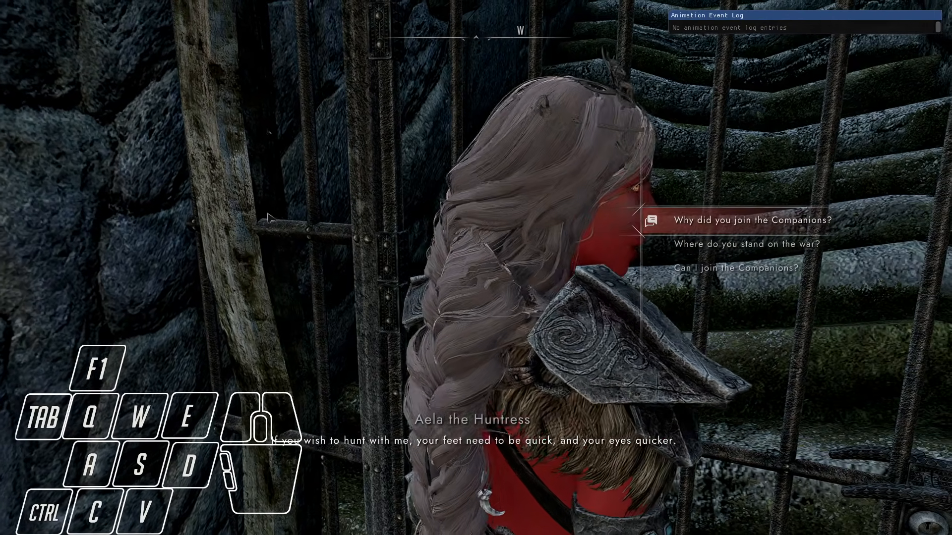
pyautogui.press('Tab')
# Select Aela the Huntress as the console target and load her into the NPC Editor
pyautogui.press('`')
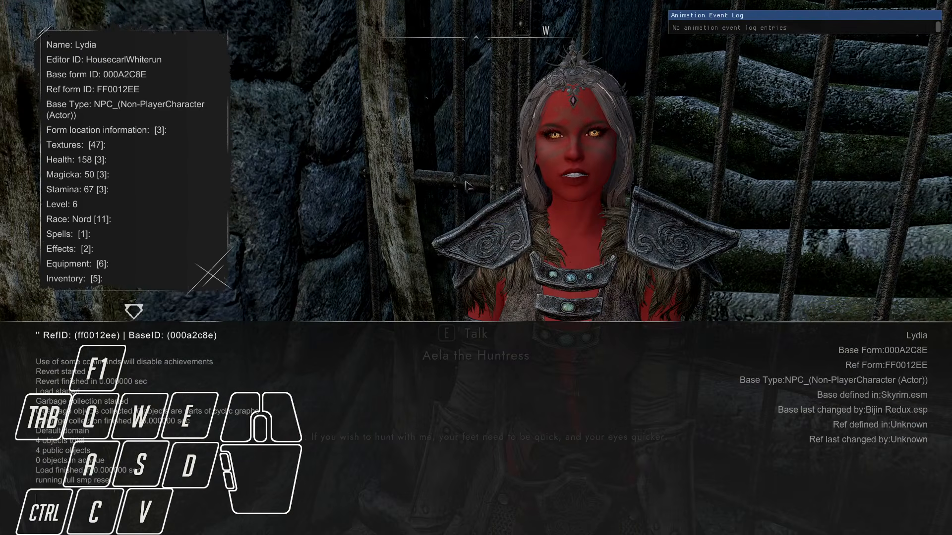
pyautogui.click(561, 240)
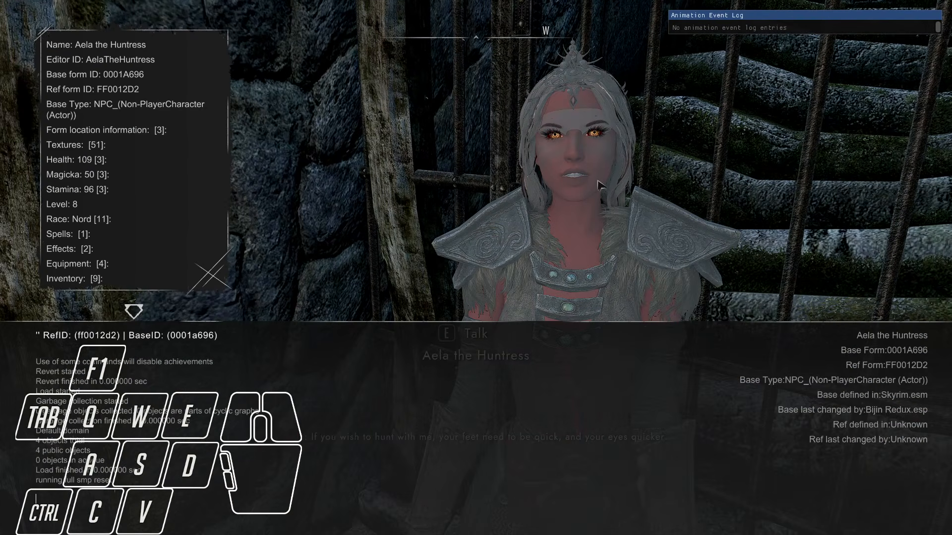
pyautogui.press('`')
pyautogui.press('F1')
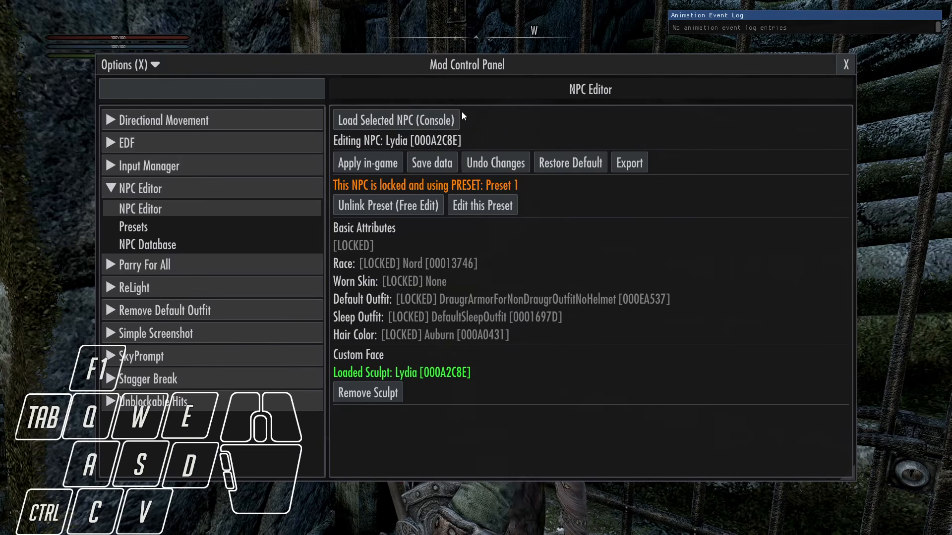
pyautogui.click(399, 120)
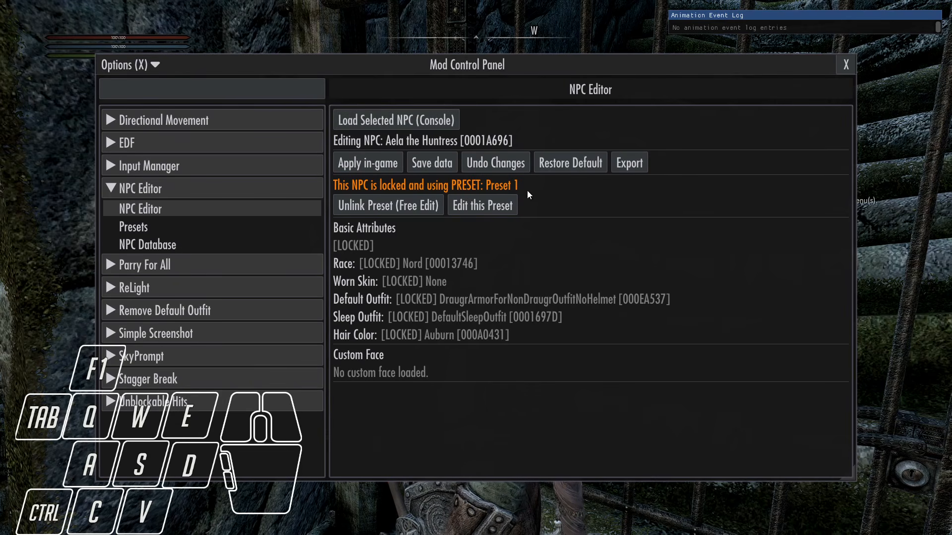
# Restore Aela the Huntress to her default look and inspect her up close in the game world
pyautogui.click(567, 164)
pyautogui.press('F1')
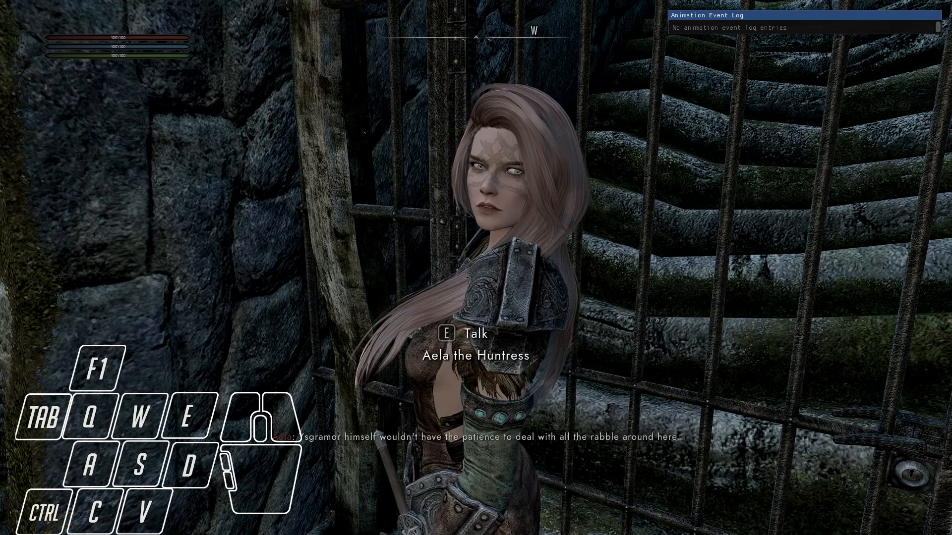
pyautogui.press('e')
pyautogui.press('Tab')
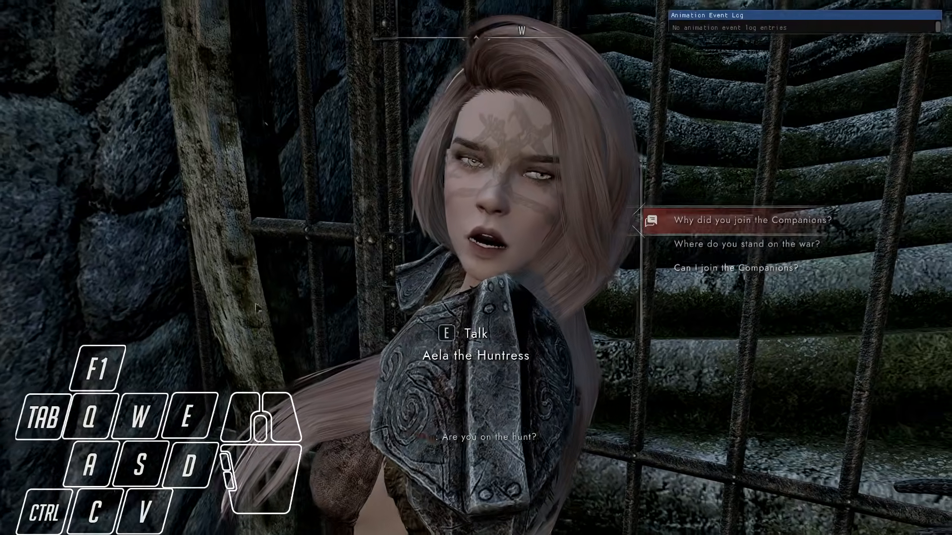
pyautogui.press('s')
pyautogui.press('a')
pyautogui.press('w')
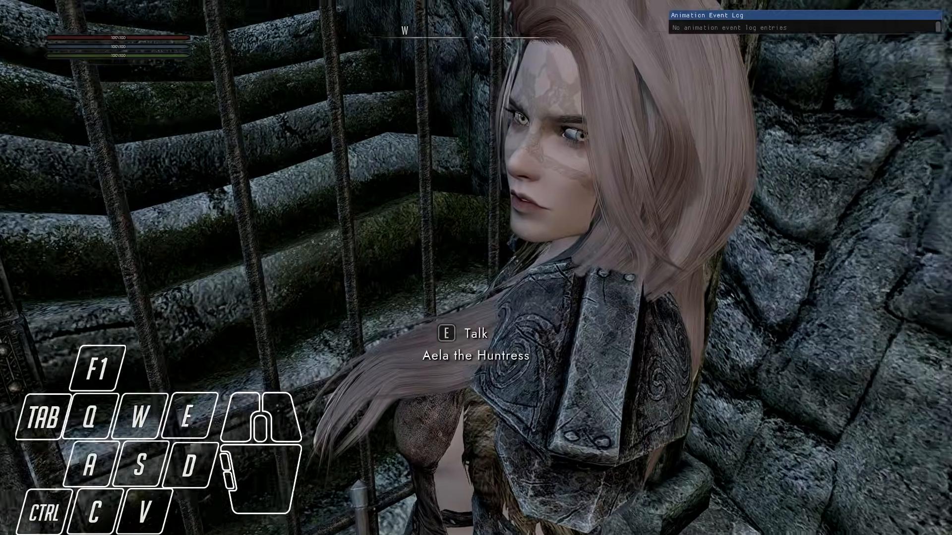
# Review Aela's basic attributes and tint layers in the NPC Editor and reposition the control panel
pyautogui.press('F1')
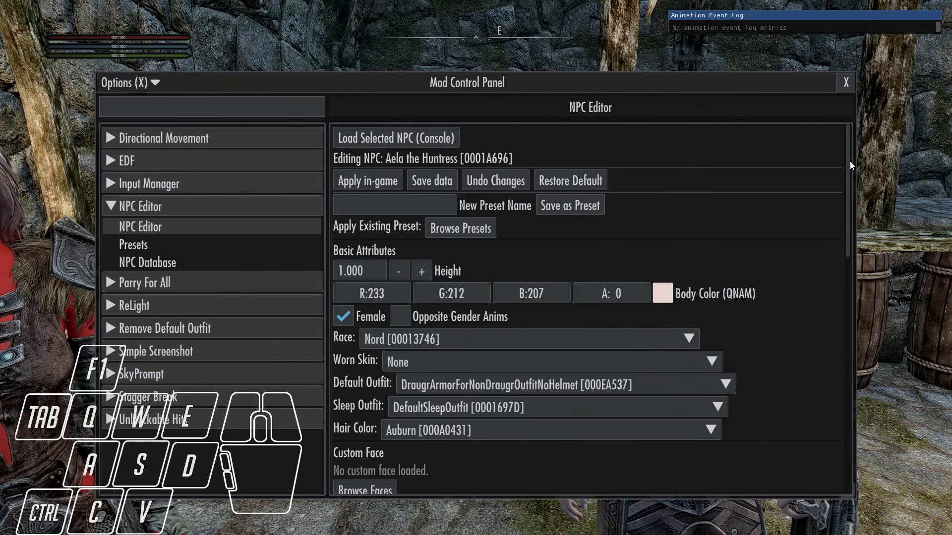
pyautogui.moveTo(850, 162); pyautogui.dragTo(846, 369)
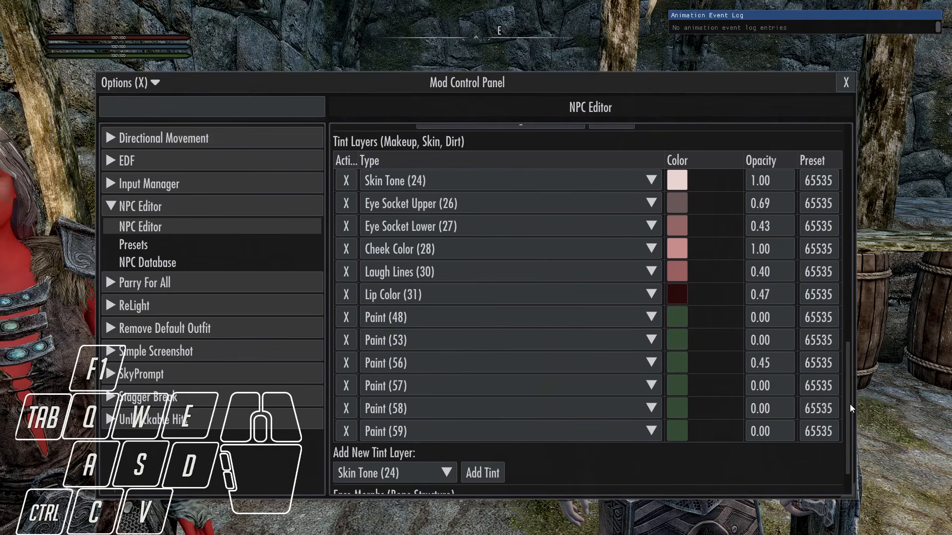
pyautogui.moveTo(849, 417); pyautogui.dragTo(842, 191)
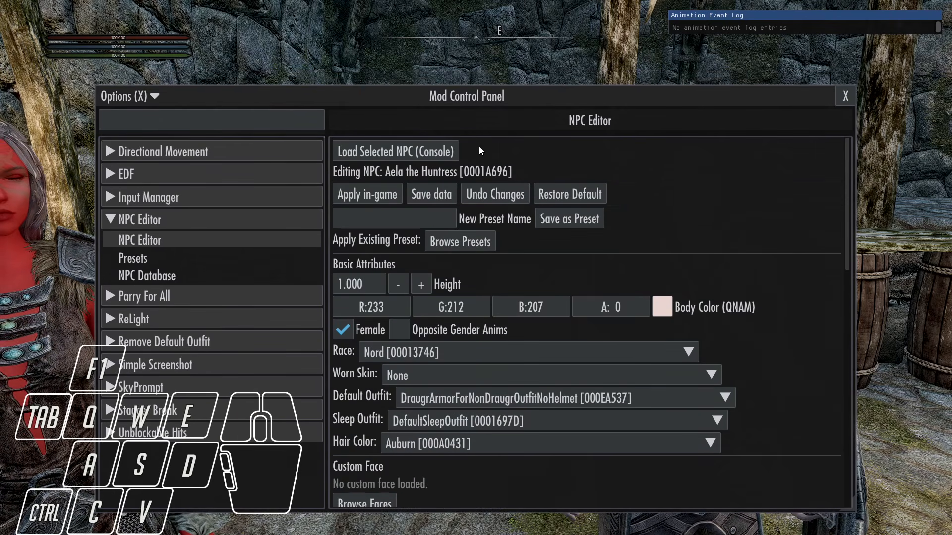
pyautogui.moveTo(467, 102); pyautogui.dragTo(478, 74)
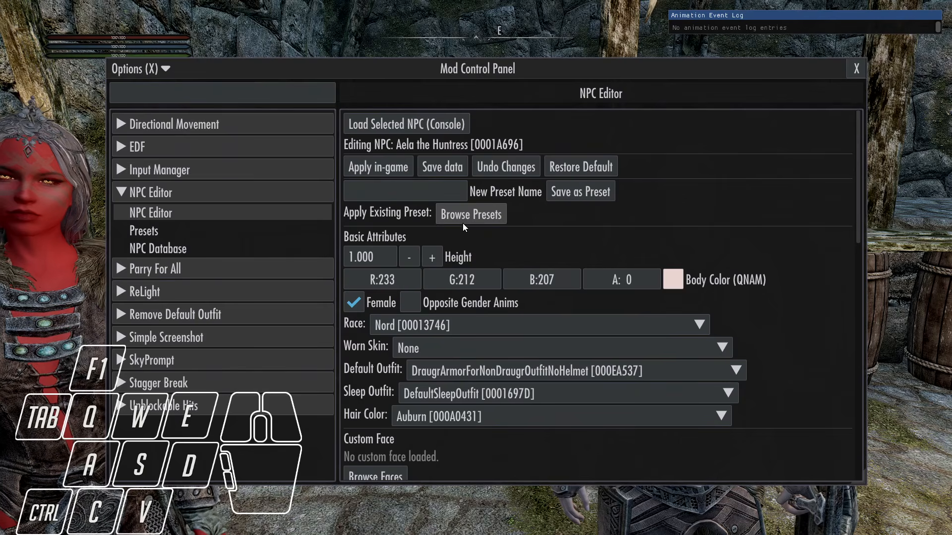
# Browse the full, unfiltered list of custom faces for Aela, then close the face selector and the editor without choosing one
pyautogui.click(384, 472)
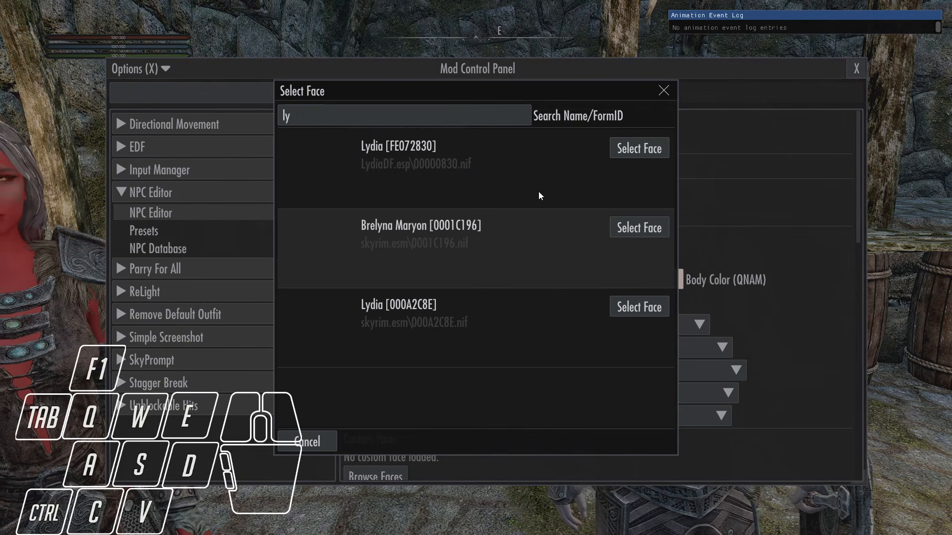
pyautogui.press('BackSpace')
pyautogui.press('BackSpace')
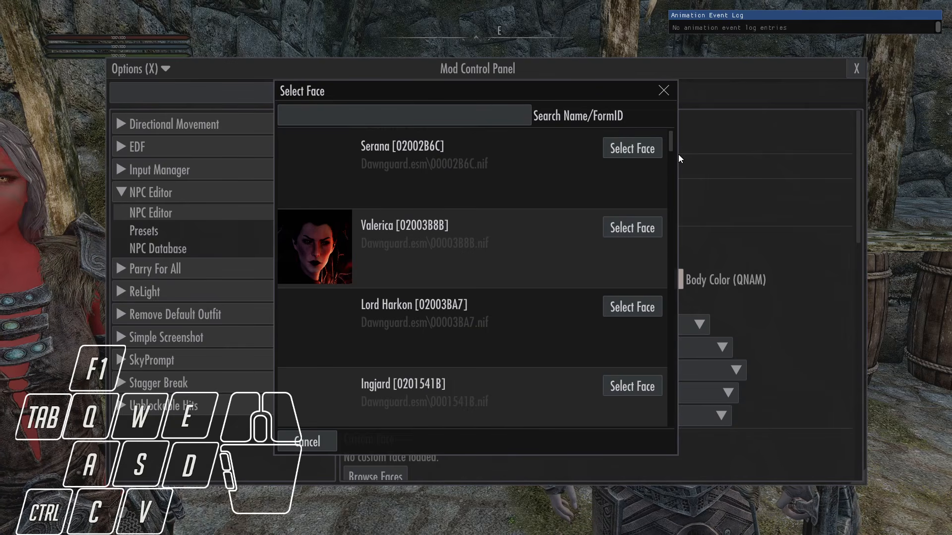
pyautogui.moveTo(671, 142); pyautogui.dragTo(691, 130)
pyautogui.click(663, 91)
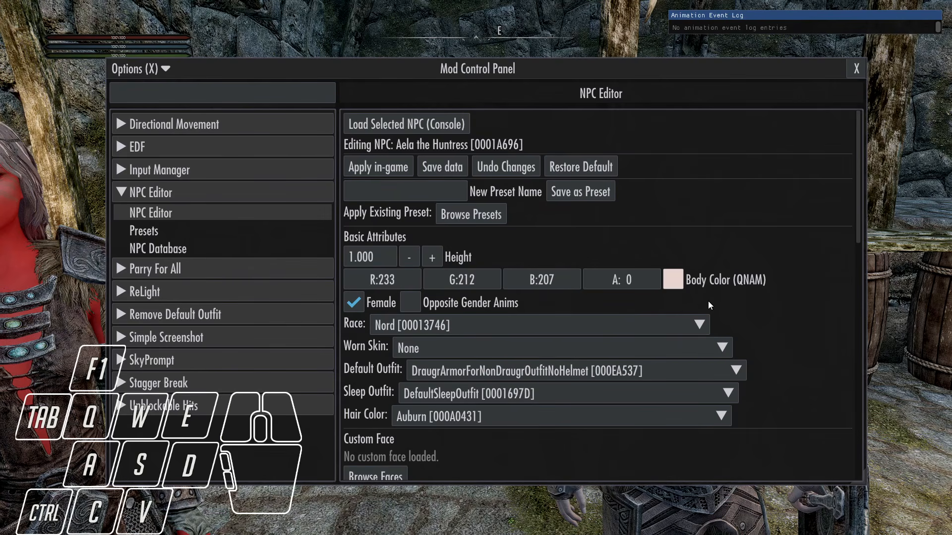
pyautogui.press('F1')
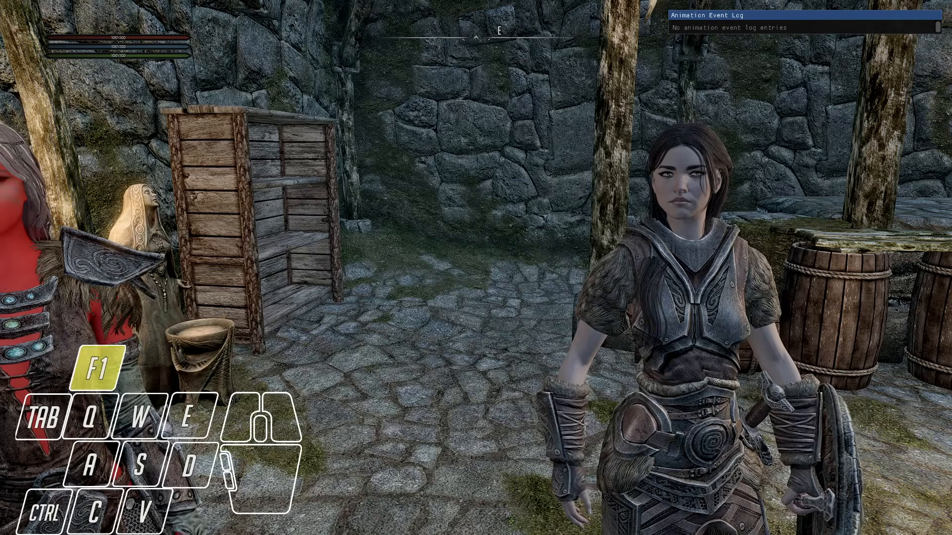
# Switch to Mod Organizer and open the folder of the mod Volkiharbor 2.0 - Harkon and Valerica Replacer
pyautogui.press('`')
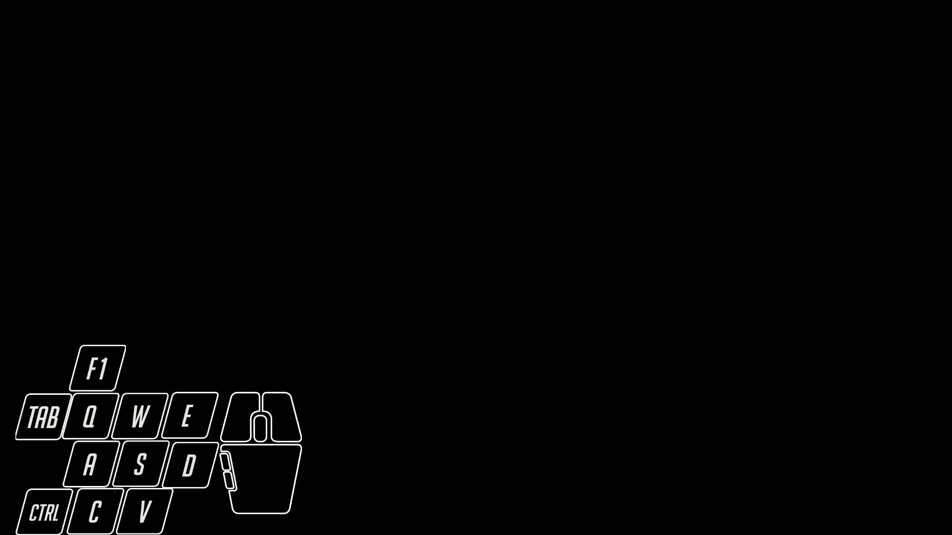
pyautogui.click(476, 267)
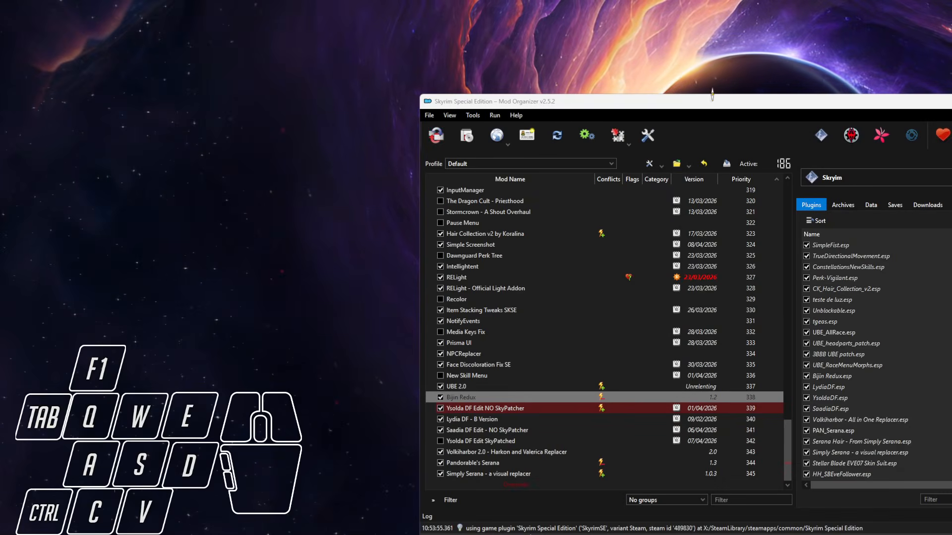
pyautogui.moveTo(712, 95); pyautogui.dragTo(563, 57)
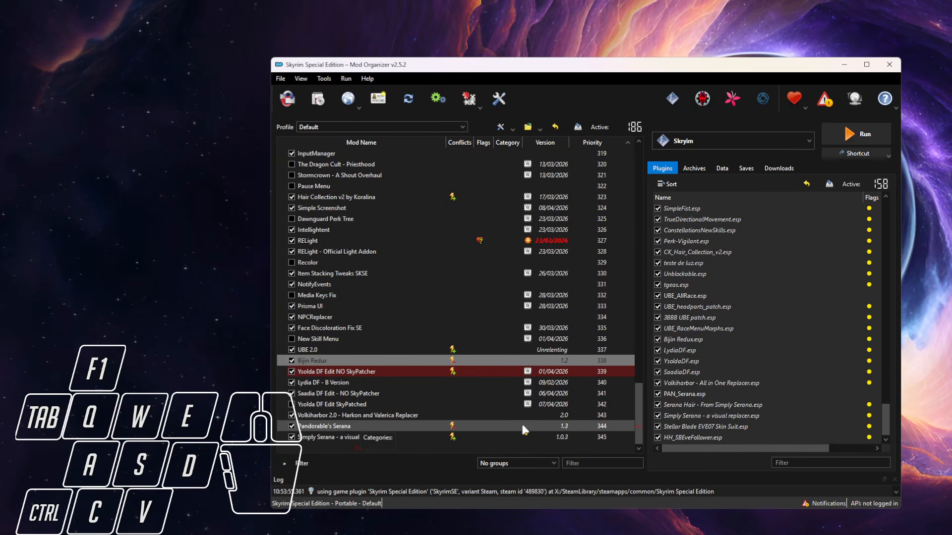
pyautogui.click(344, 417)
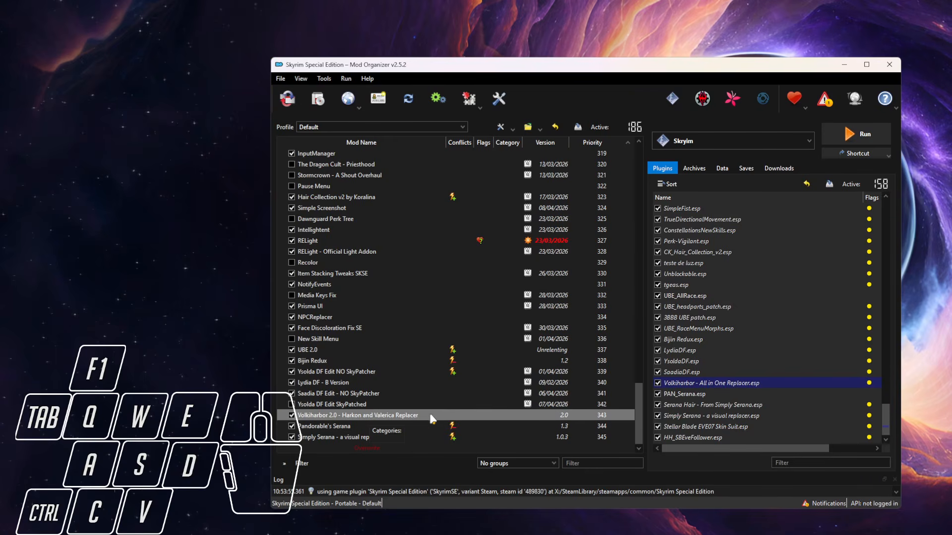
pyautogui.rightClick(380, 416)
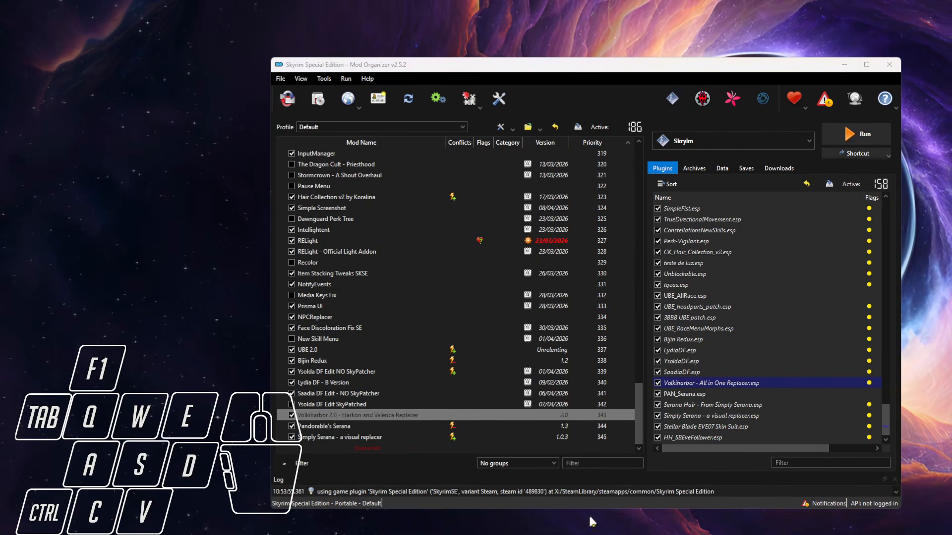
pyautogui.click(375, 237)
# Go to the mod's meshes\actors\character\FaceGenData\FaceGeom\Dawnguard.esm folder
pyautogui.doubleClick(376, 236)
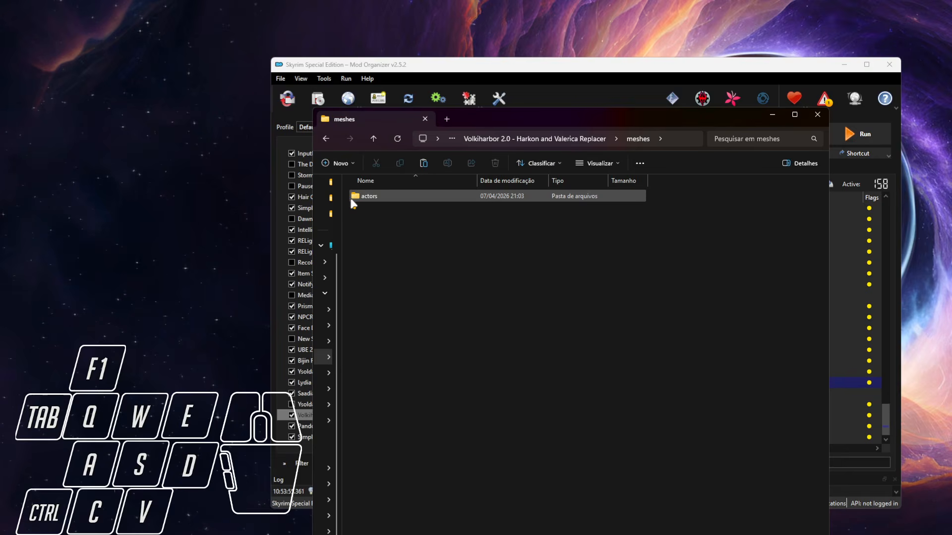
pyautogui.doubleClick(367, 196)
pyautogui.doubleClick(370, 197)
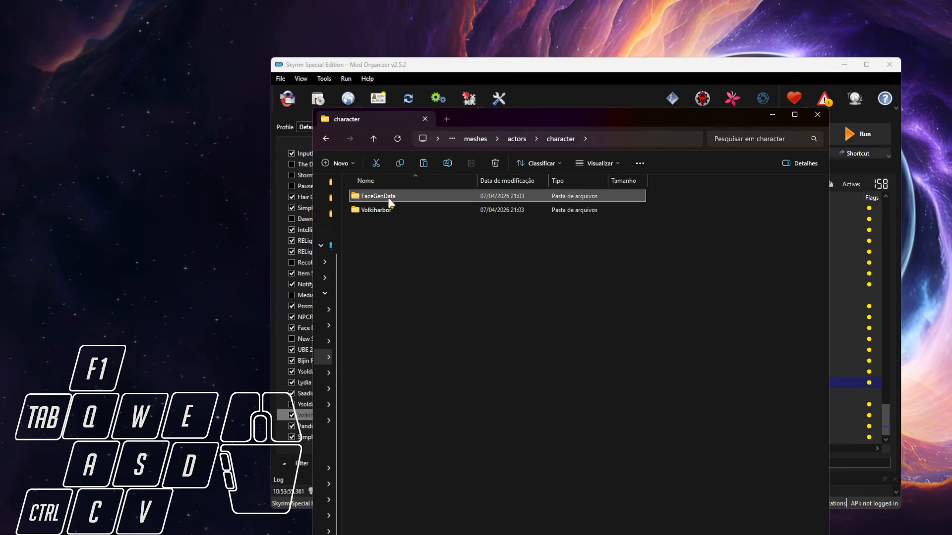
pyautogui.doubleClick(388, 197)
pyautogui.doubleClick(376, 200)
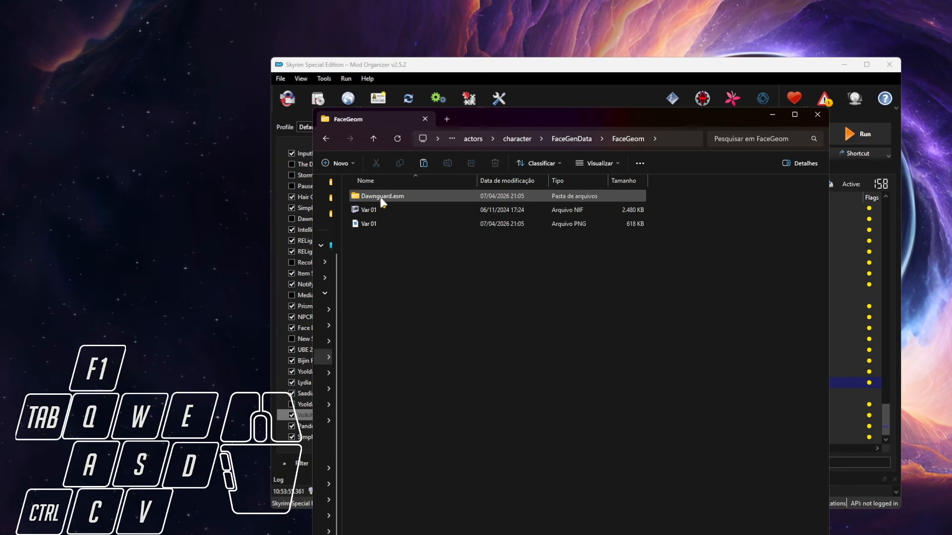
pyautogui.doubleClick(383, 198)
# Examine the 00003B8B face mesh and the preview image with the same name in the Dawnguard.esm folder
pyautogui.moveTo(442, 263); pyautogui.dragTo(448, 316)
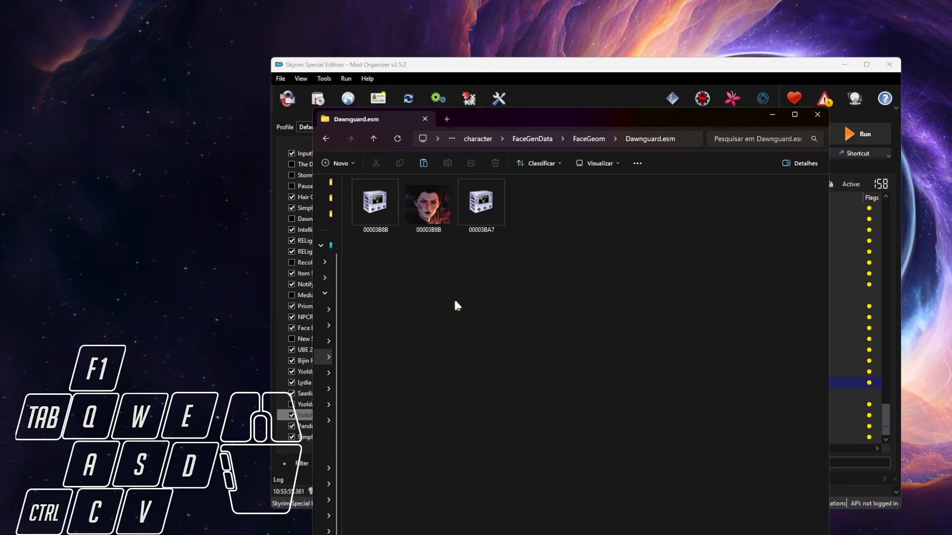
pyautogui.moveTo(376, 258); pyautogui.dragTo(422, 263)
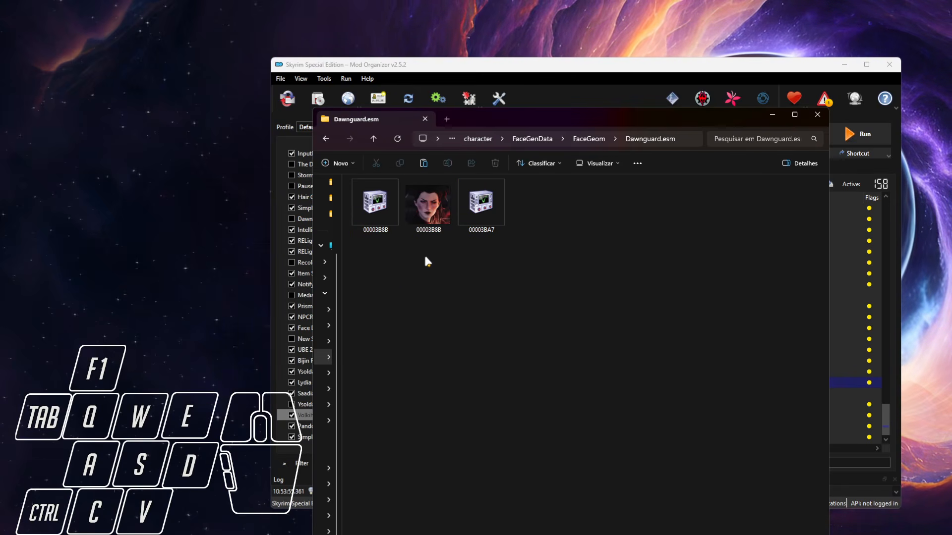
pyautogui.click(426, 211)
pyautogui.moveTo(439, 265); pyautogui.dragTo(400, 276)
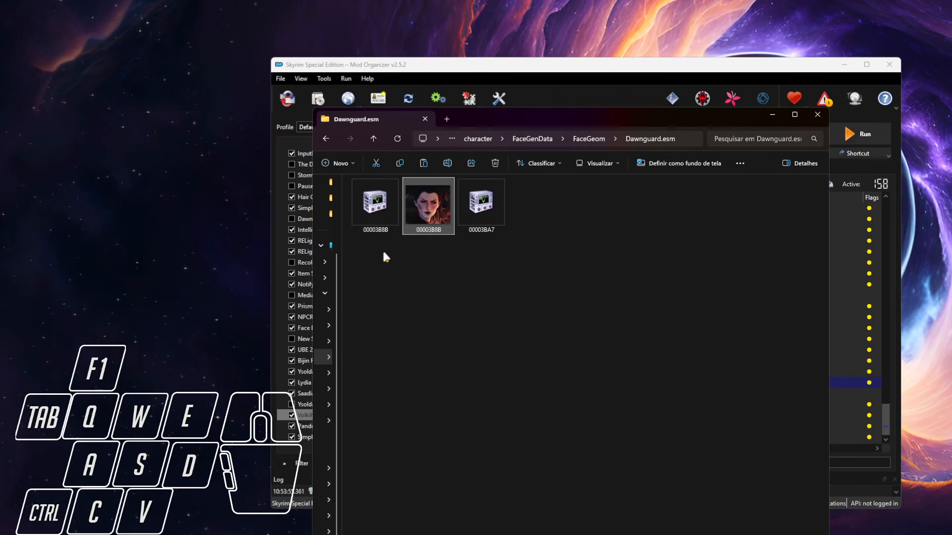
pyautogui.moveTo(366, 250)
pyautogui.mouseDown()
pyautogui.moveTo(391, 243)
pyautogui.moveTo(383, 242)
pyautogui.mouseUp()
pyautogui.click(382, 210)
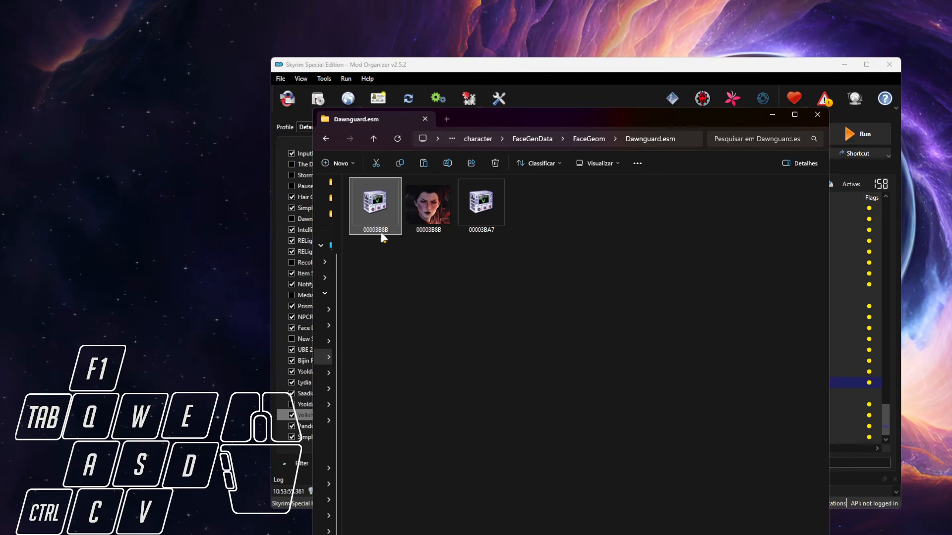
pyautogui.click(419, 213)
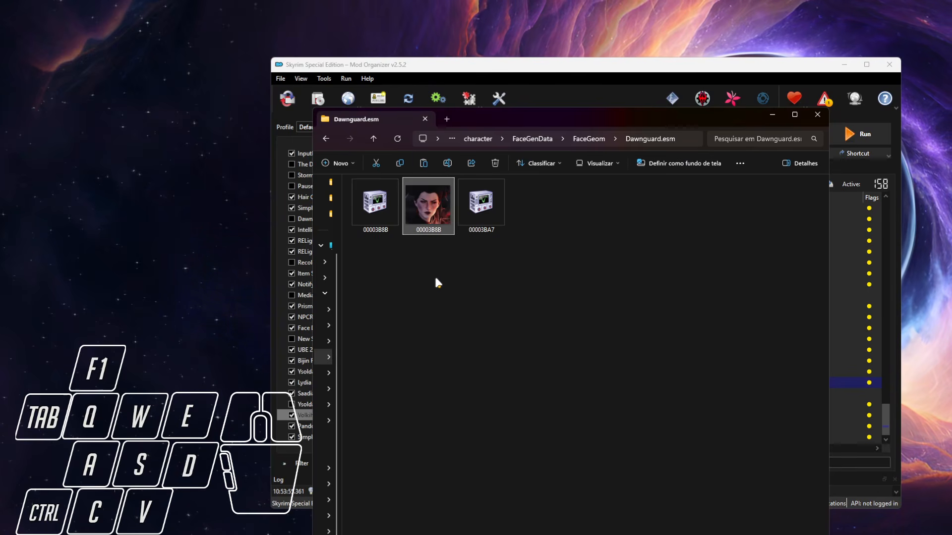
pyautogui.moveTo(437, 263); pyautogui.dragTo(385, 224)
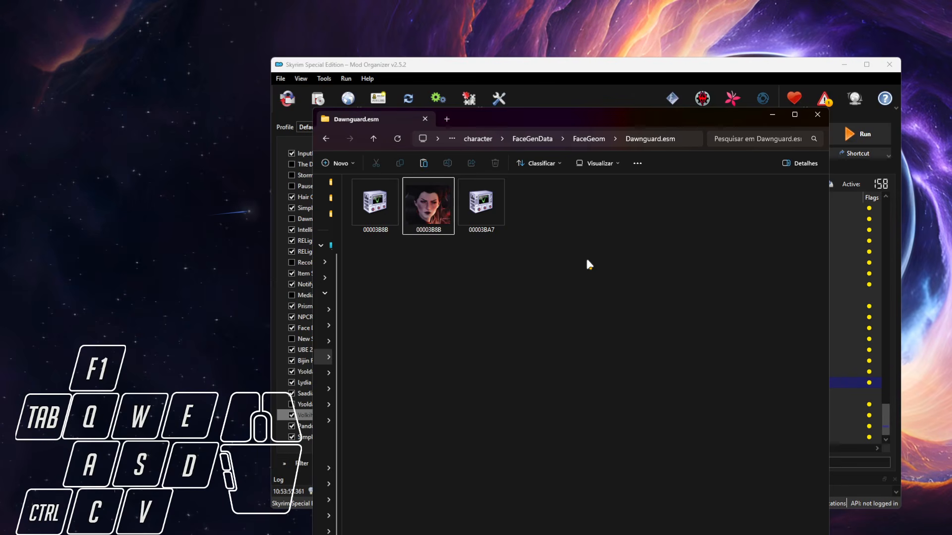
# Select the 00003B8B face mesh together with its matching preview image and copy both files
pyautogui.moveTo(375, 277); pyautogui.dragTo(417, 203)
pyautogui.click(395, 282)
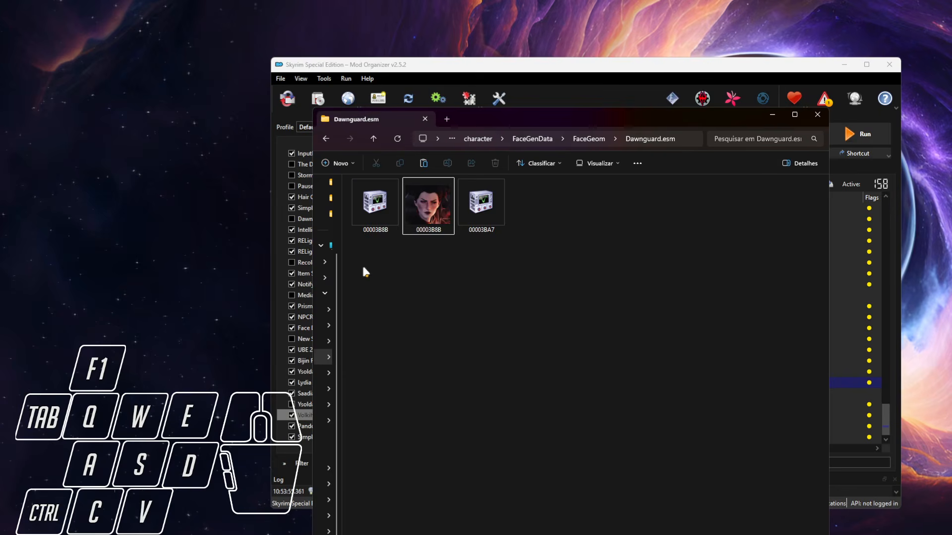
pyautogui.moveTo(363, 269); pyautogui.dragTo(386, 283)
pyautogui.click(386, 284)
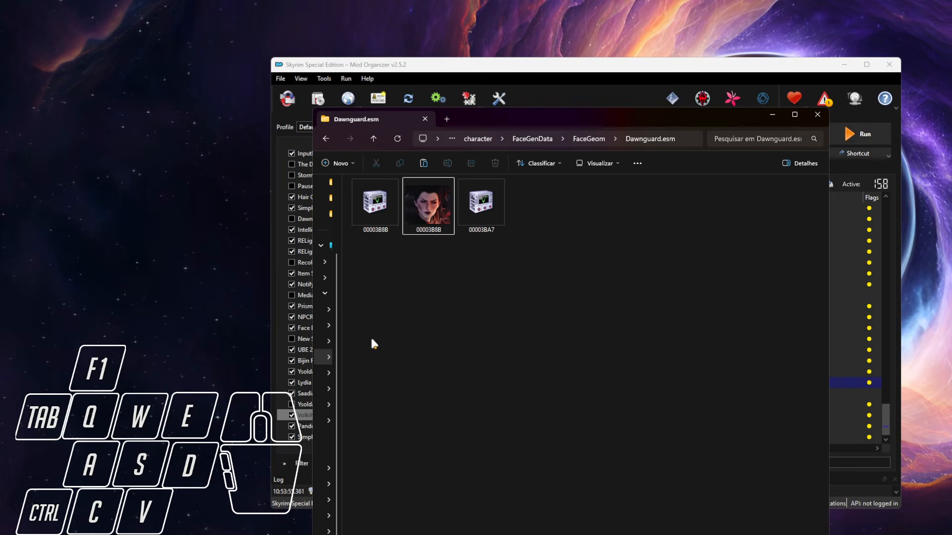
pyautogui.moveTo(371, 266); pyautogui.dragTo(418, 202)
pyautogui.hotkey('ctrl', 'c')
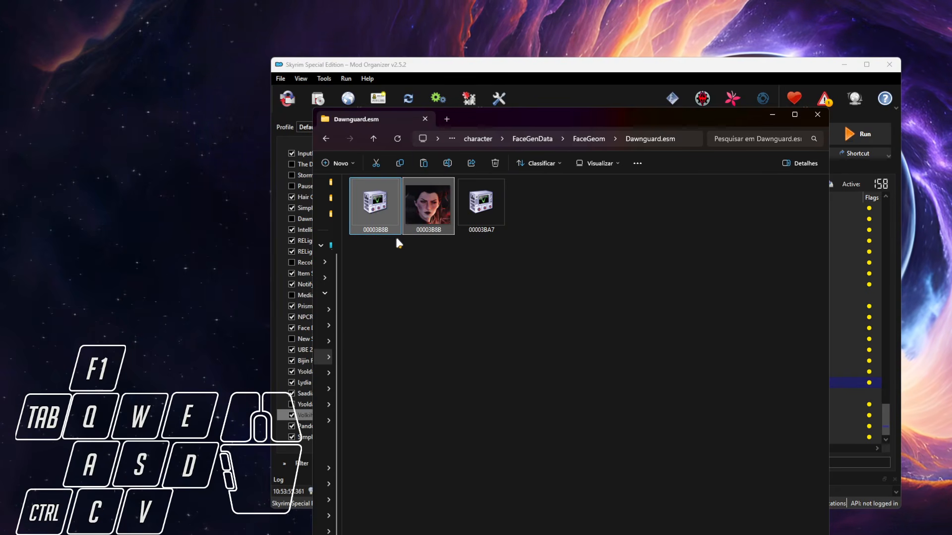
# Go up to the FaceGeom folder and show its files as large thumbnails to compare the Var 01 mesh and image
pyautogui.click(523, 247)
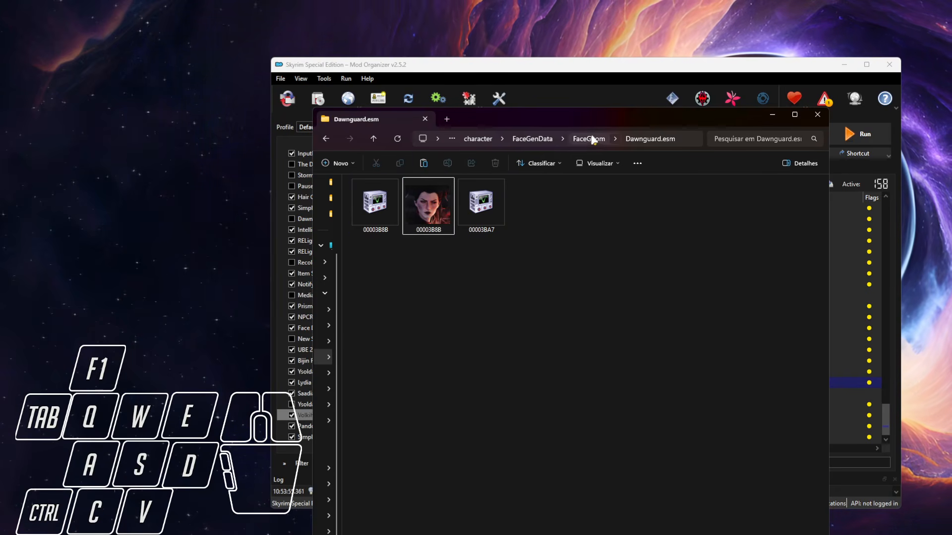
pyautogui.moveTo(567, 196); pyautogui.dragTo(565, 261)
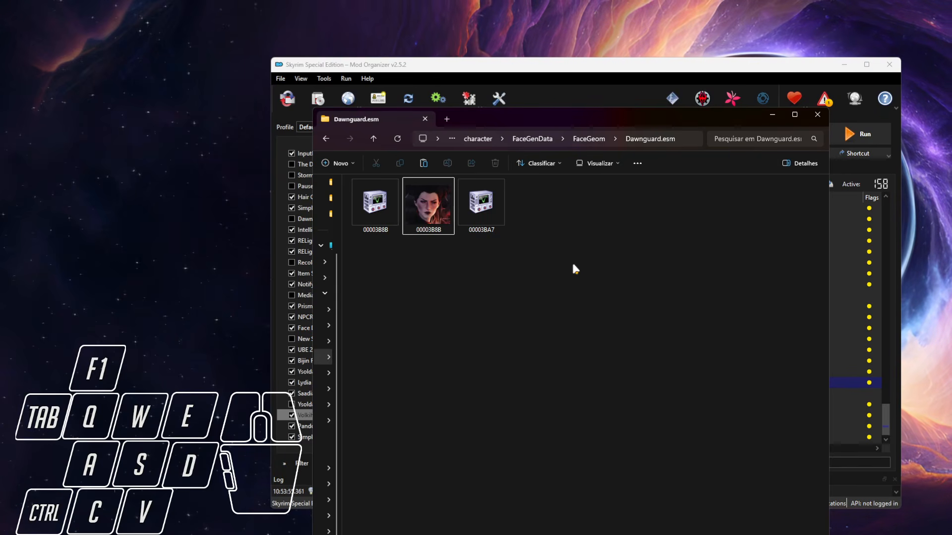
pyautogui.click(585, 140)
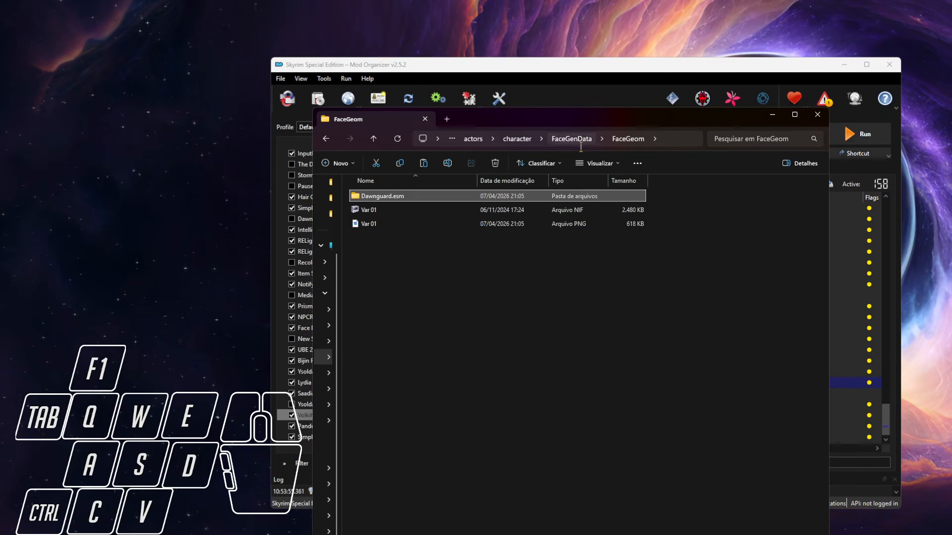
pyautogui.click(393, 254)
pyautogui.scroll(3, 659, 390)
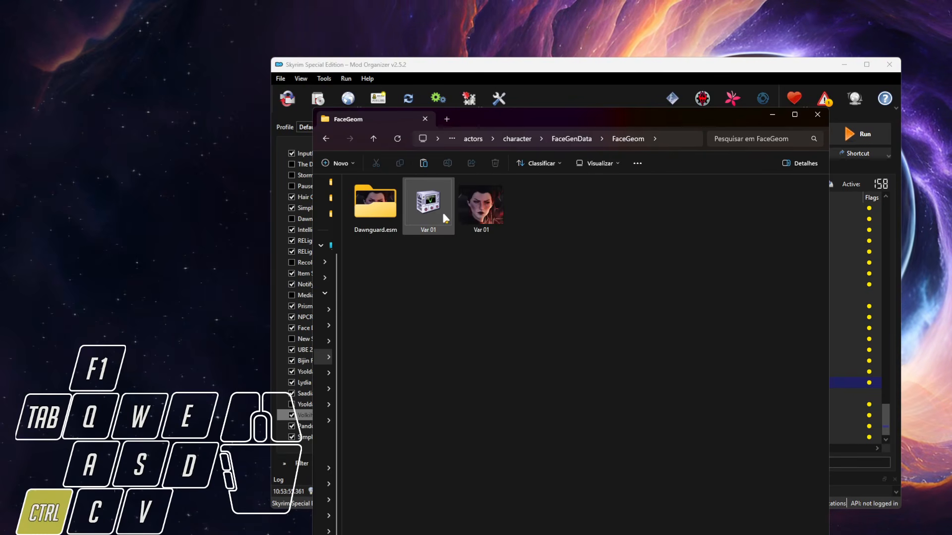
pyautogui.scroll(3, 444, 216)
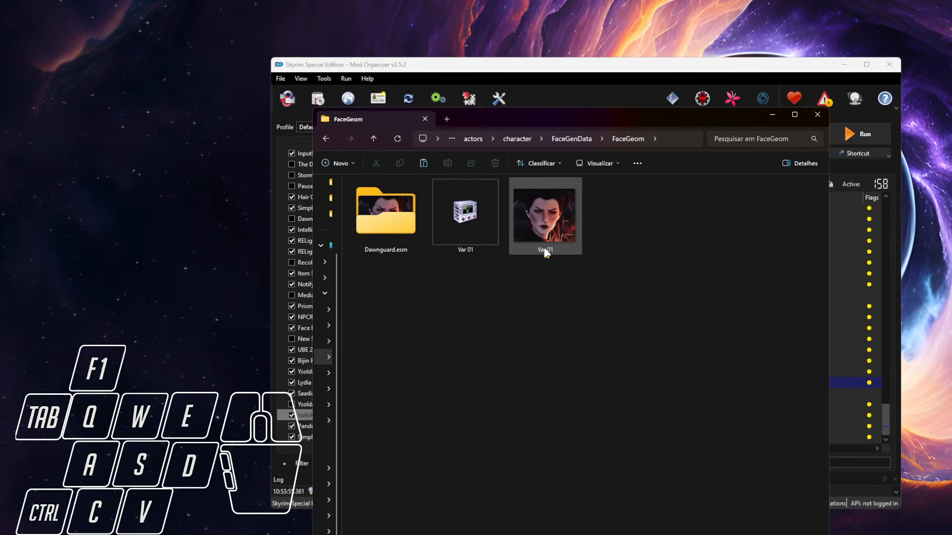
pyautogui.moveTo(610, 239); pyautogui.dragTo(457, 248)
pyautogui.click(634, 369)
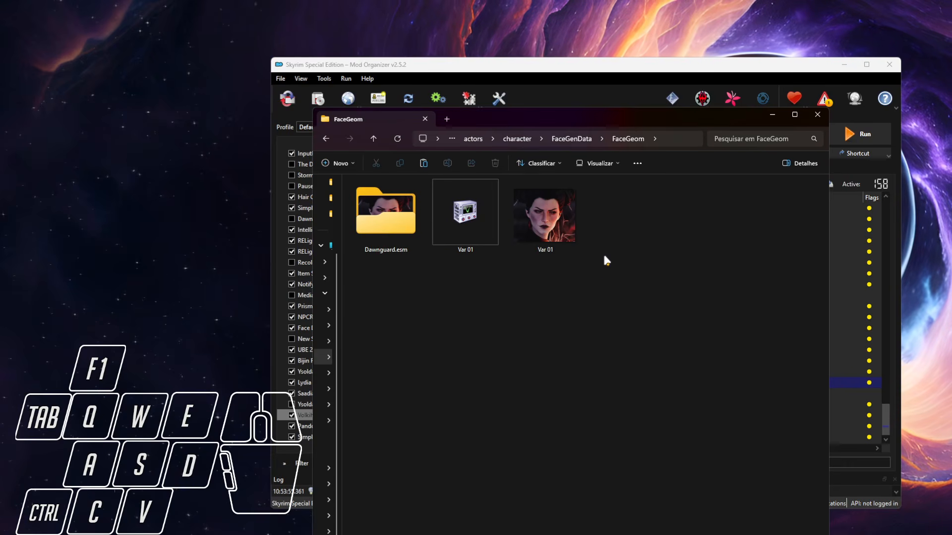
# Paste the copied 00003B8B face mesh and preview image into the FaceGeom folder, and undo the paste
pyautogui.click(615, 273)
pyautogui.hotkey('ctrl', 'v')
pyautogui.click(667, 314)
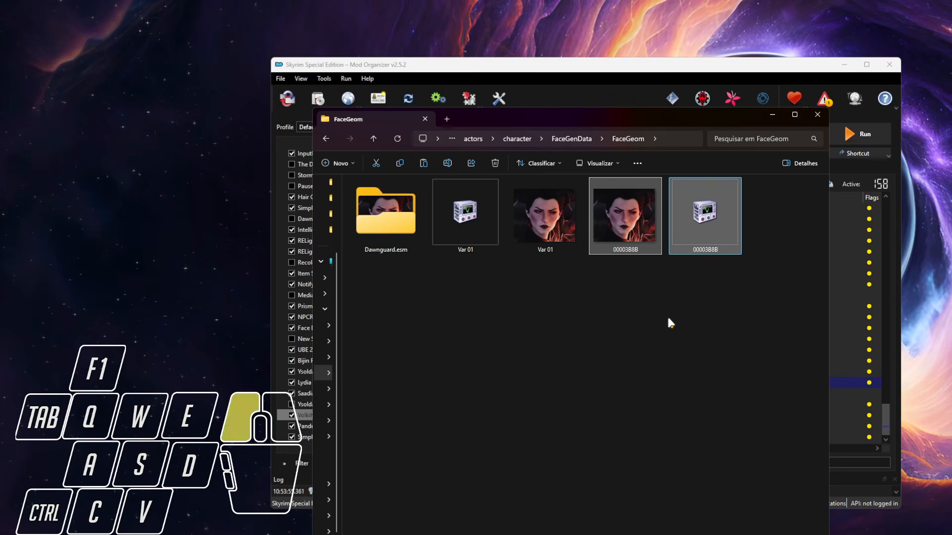
pyautogui.hotkey('ctrl', 'z')
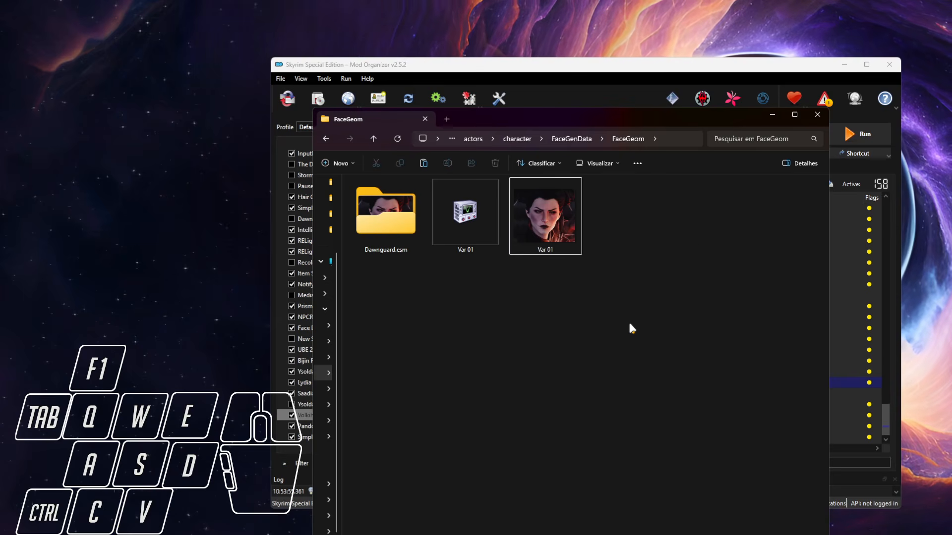
# Copy Screenshot_20260408_113344 from the Simple Shot folder on Lots (X:) into the FaceGeom folder, using a second folder tab
pyautogui.click(448, 119)
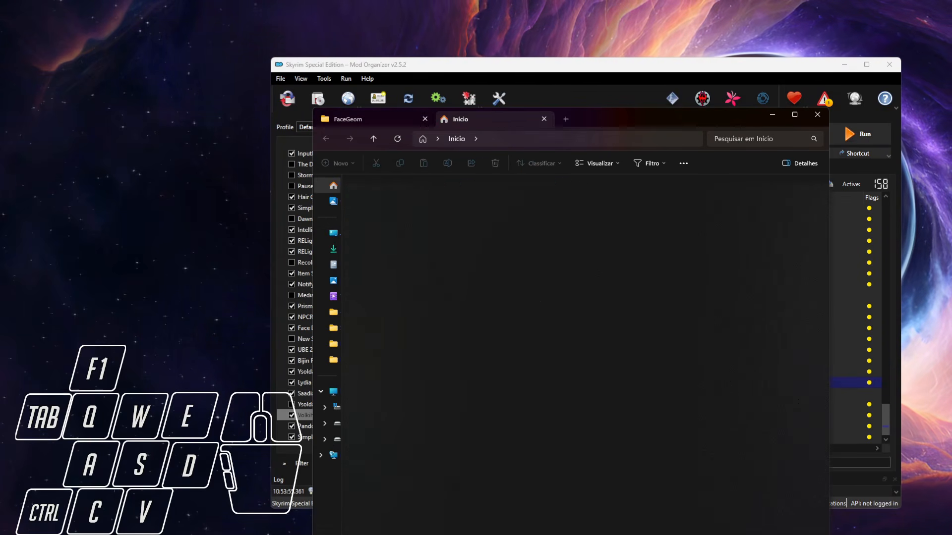
pyautogui.click(324, 440)
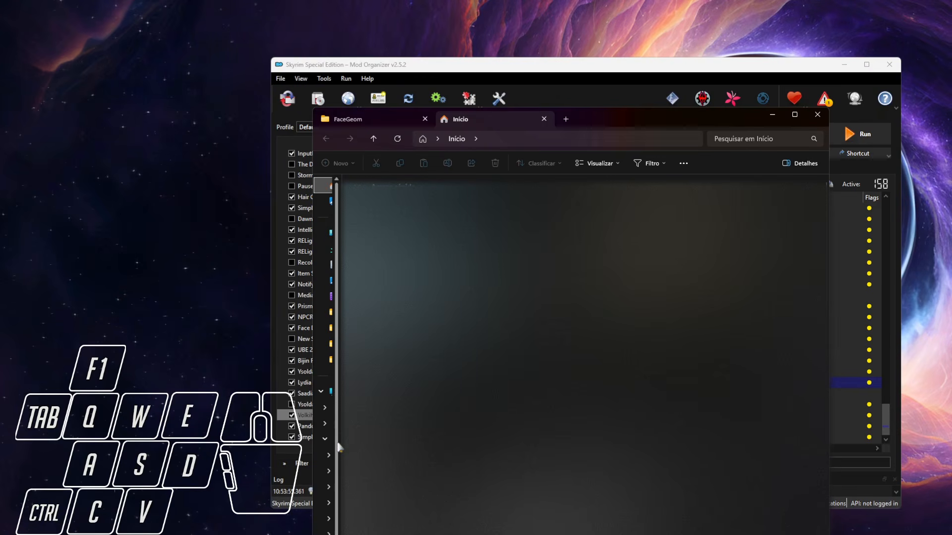
pyautogui.click(325, 440)
pyautogui.click(337, 441)
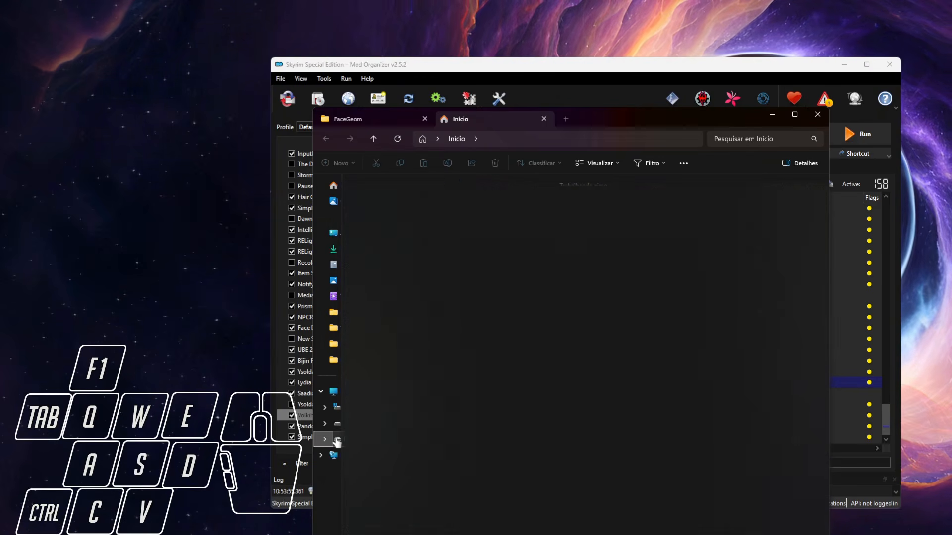
pyautogui.doubleClick(781, 344)
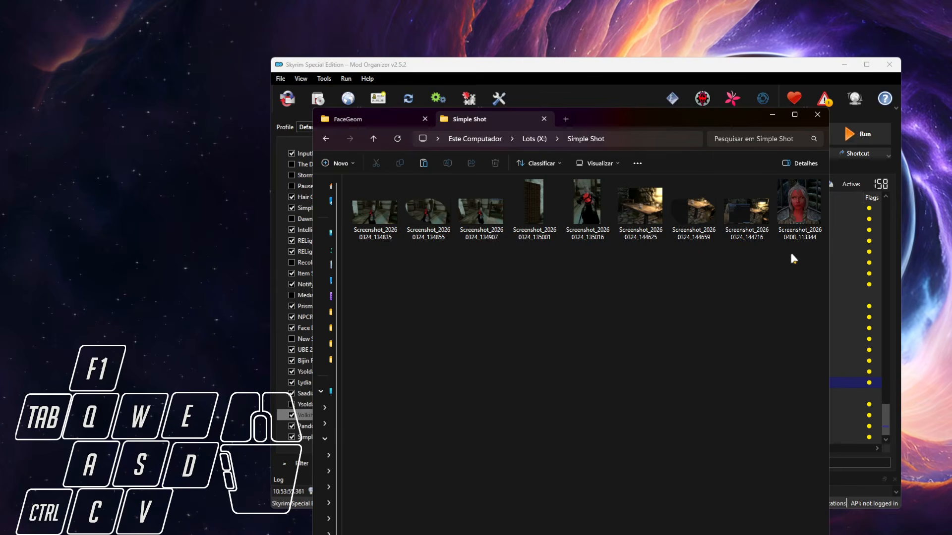
pyautogui.click(794, 223)
pyautogui.hotkey('ctrl', 'c')
pyautogui.click(378, 121)
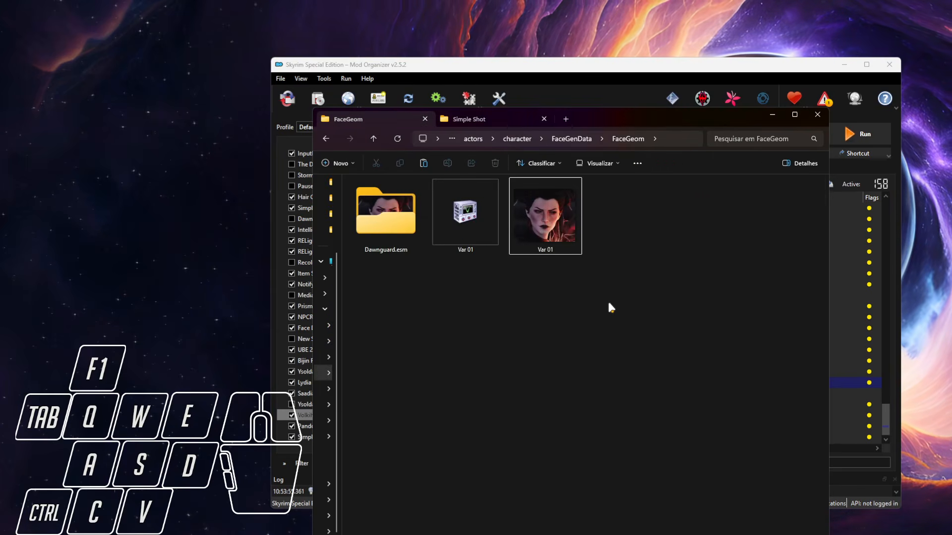
pyautogui.hotkey('ctrl', 'v')
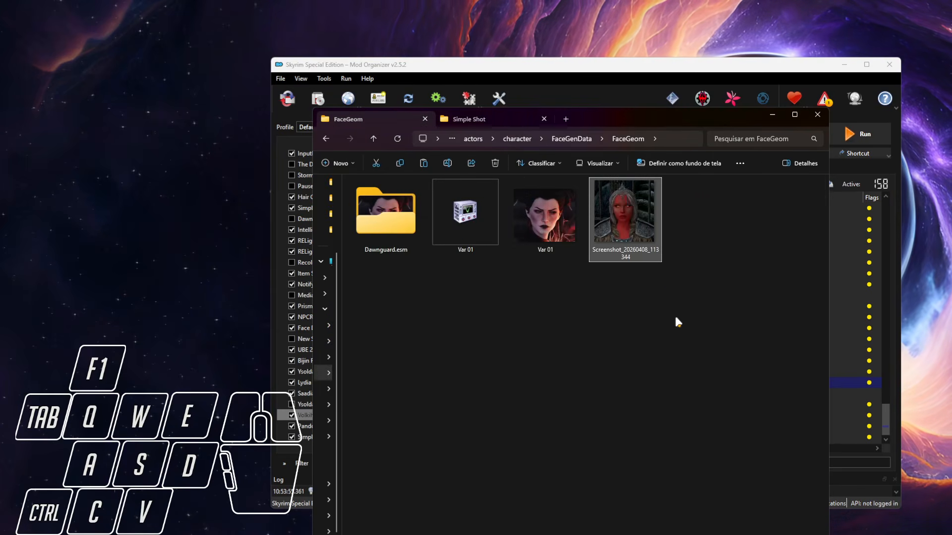
# Copy the file name of the Var 01 preview image and delete that image from the FaceGeom folder
pyautogui.rightClick(531, 231)
pyautogui.click(611, 246)
pyautogui.hotkey('ctrl', 'c')
pyautogui.click(566, 312)
pyautogui.click(552, 231)
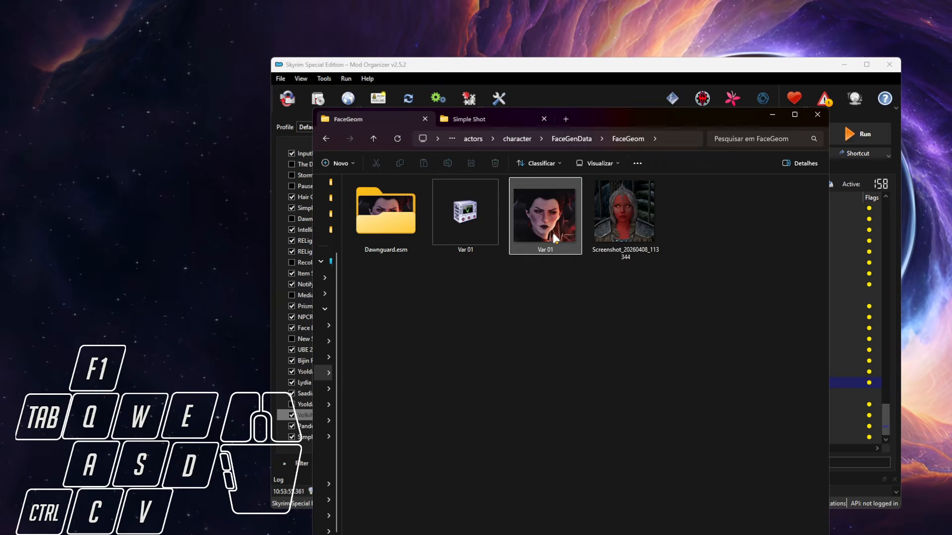
pyautogui.press('Delete')
# Rename the pasted screenshot in the FaceGeom folder as Var 01
pyautogui.click(542, 224)
pyautogui.rightClick(546, 229)
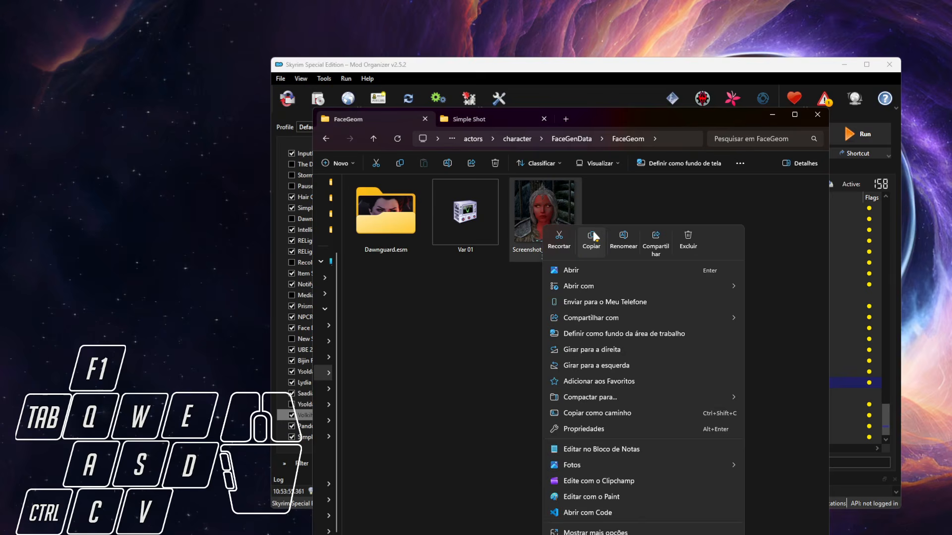
pyautogui.click(623, 241)
pyautogui.hotkey('ctrl', 'v')
pyautogui.press('Return')
pyautogui.click(618, 288)
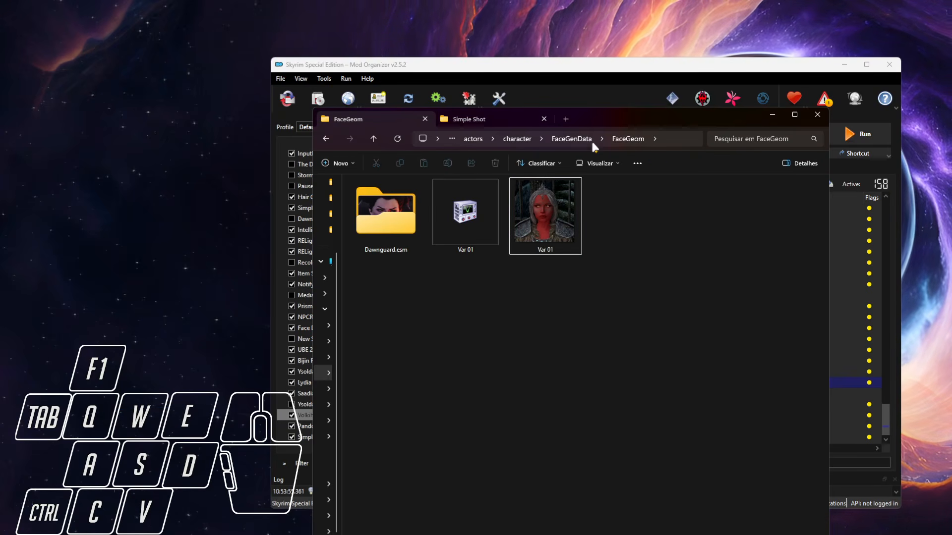
# Switch to Mod Organizer, open the Overwrite folder and go to SKSE\Plugins\NPC Replacer\Presets
pyautogui.click(611, 88)
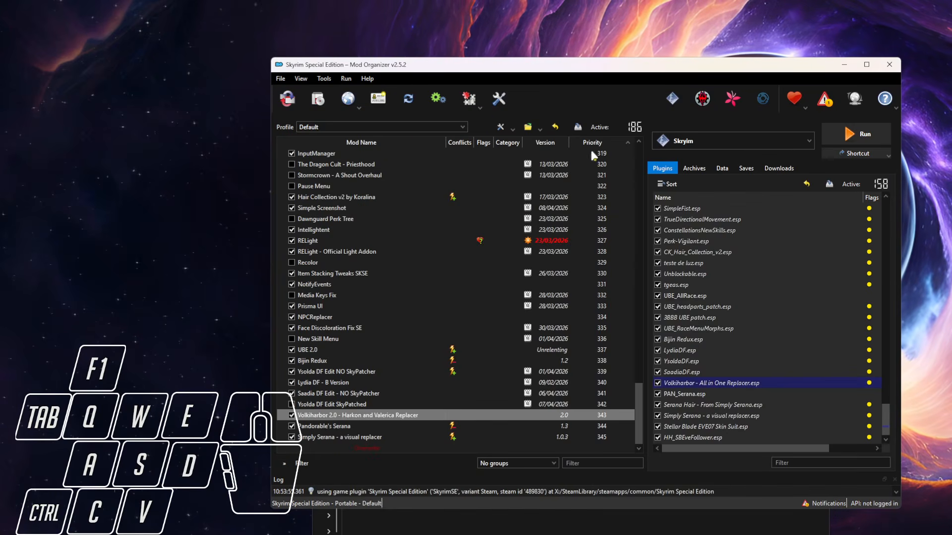
pyautogui.rightClick(391, 451)
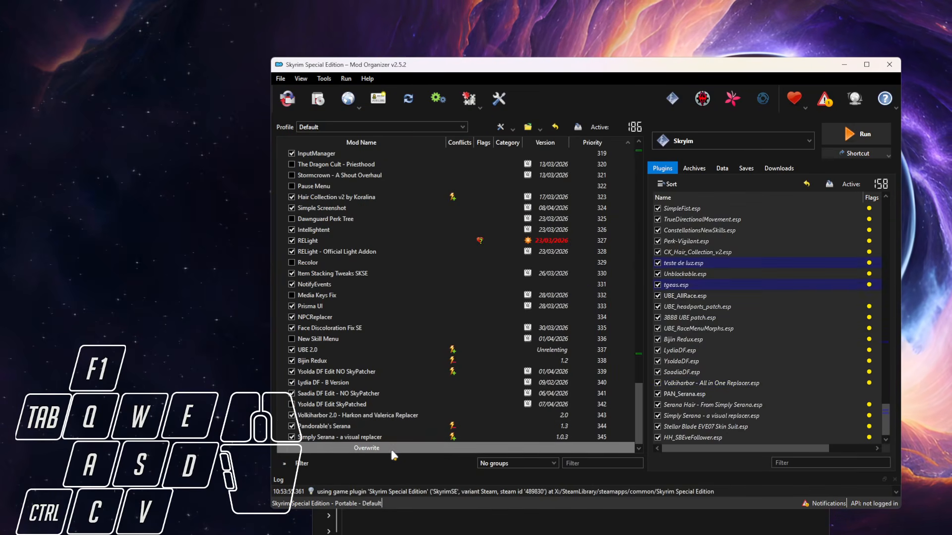
pyautogui.click(454, 527)
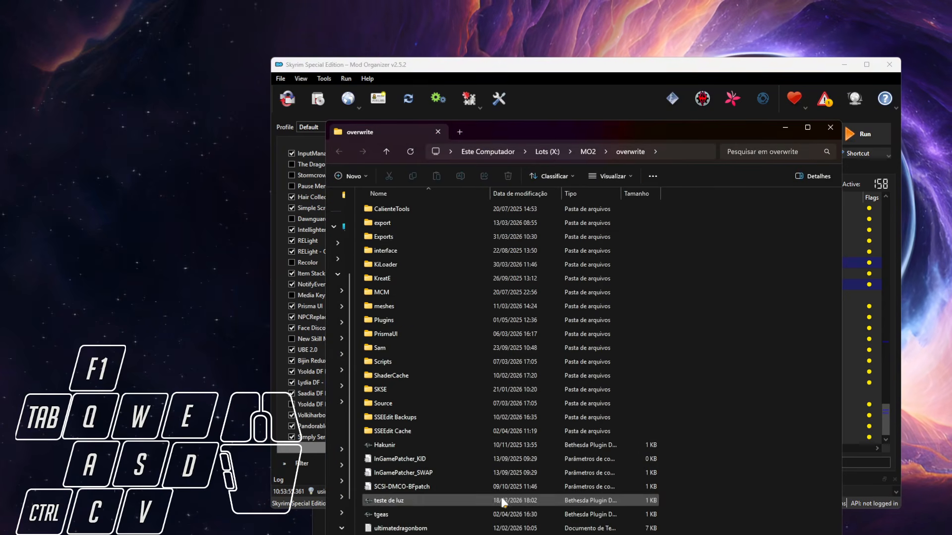
pyautogui.doubleClick(403, 390)
pyautogui.doubleClick(406, 224)
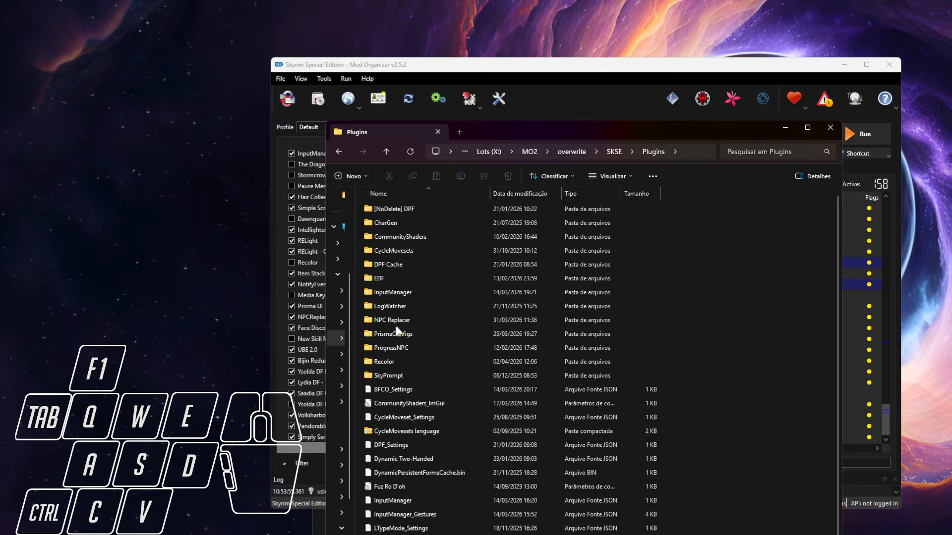
pyautogui.doubleClick(393, 320)
pyautogui.doubleClick(393, 224)
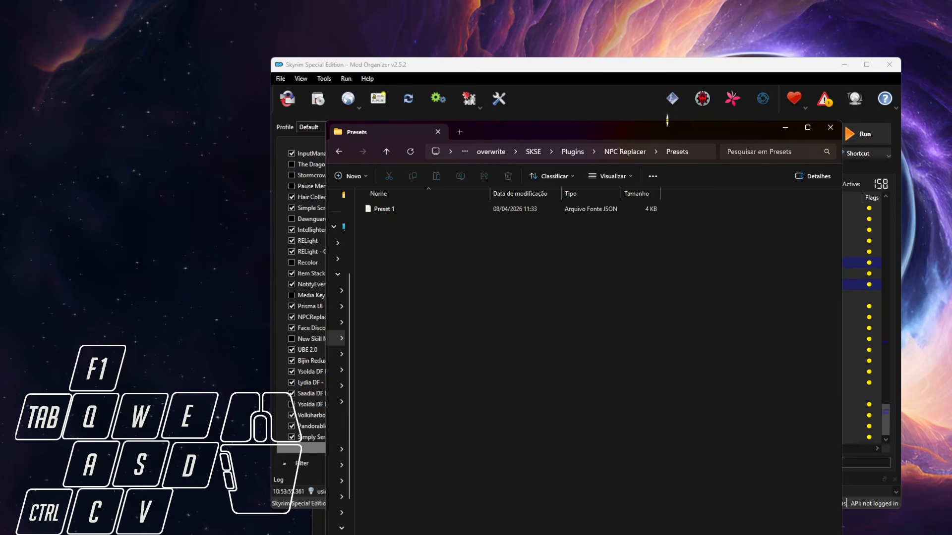
# Copy the Var 01 preview image from the FaceGeom folder into the Presets folder
pyautogui.moveTo(666, 129); pyautogui.dragTo(555, 133)
pyautogui.click(773, 521)
pyautogui.click(544, 232)
pyautogui.hotkey('ctrl', 'c')
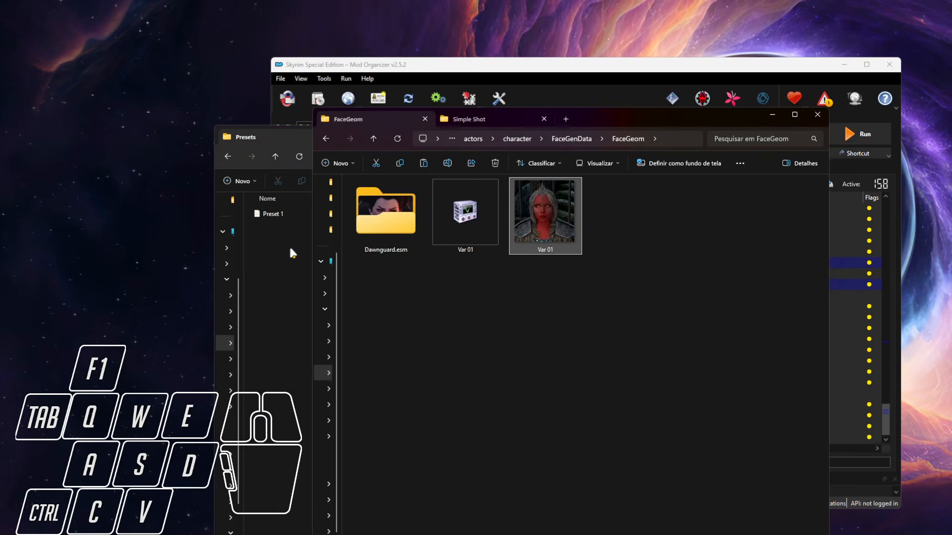
pyautogui.click(290, 249)
pyautogui.hotkey('ctrl', 'v')
pyautogui.moveTo(417, 135); pyautogui.dragTo(561, 137)
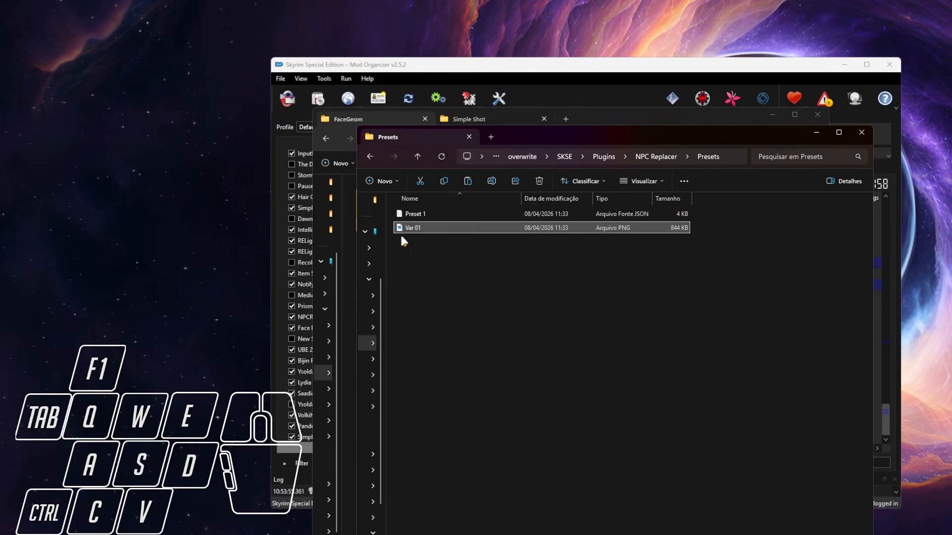
# Rename the Var 01 image in the Presets folder as Preset 1, reusing the JSON preset's name
pyautogui.rightClick(427, 214)
pyautogui.rightClick(422, 214)
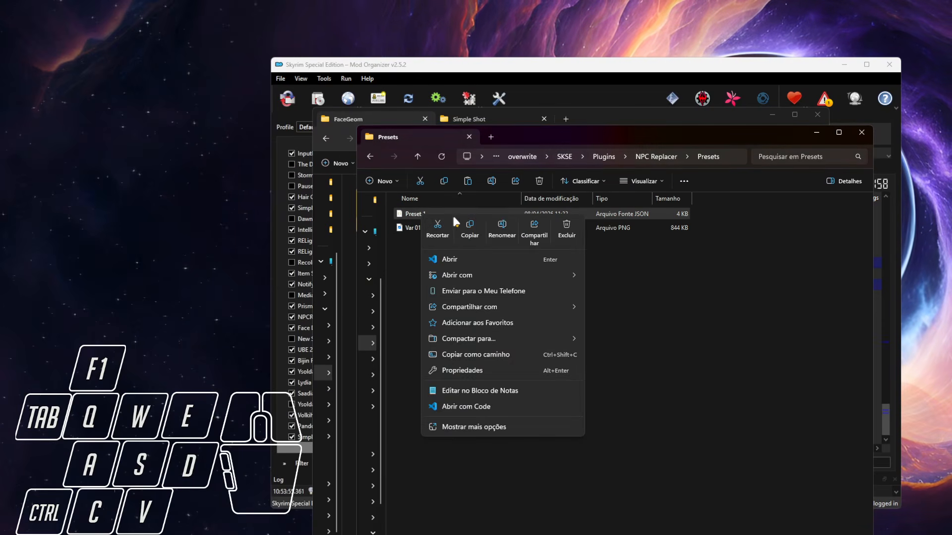
pyautogui.click(502, 227)
pyautogui.rightClick(437, 228)
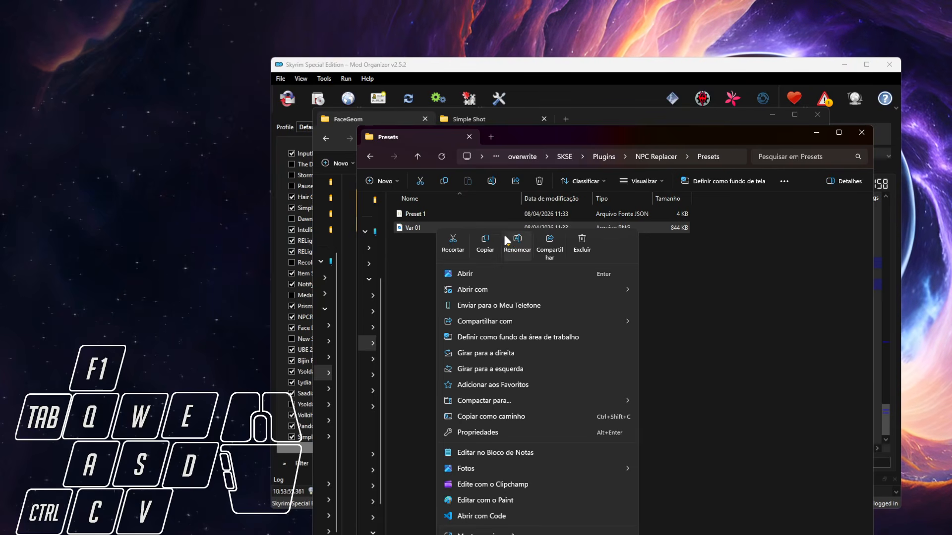
pyautogui.click(516, 241)
pyautogui.hotkey('ctrl', 'v')
pyautogui.press('Return')
# View the Preset 1 file pair as large thumbnails and return to the NPC Replacer folder
pyautogui.moveTo(585, 129); pyautogui.dragTo(443, 153)
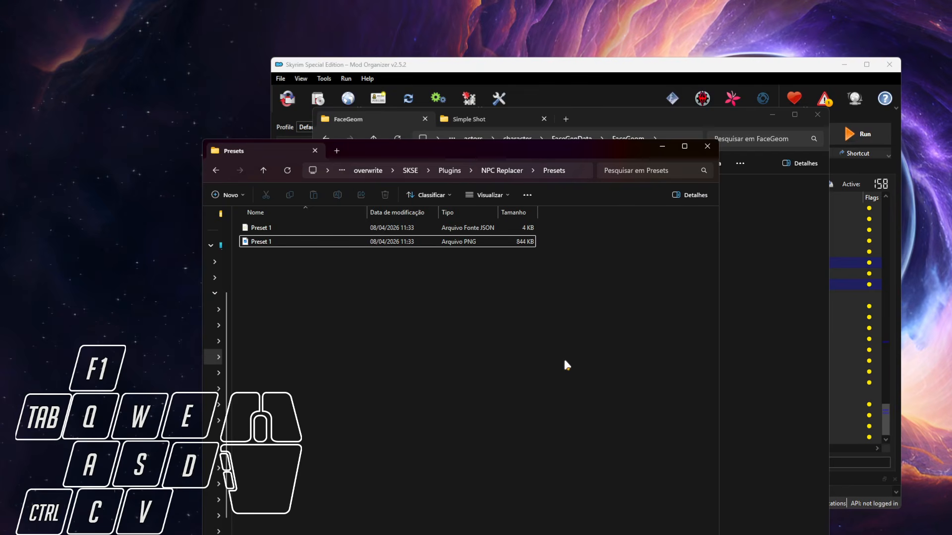
pyautogui.keyDown('ctrl'); pyautogui.scroll(5, 491, 352); pyautogui.keyUp('ctrl')
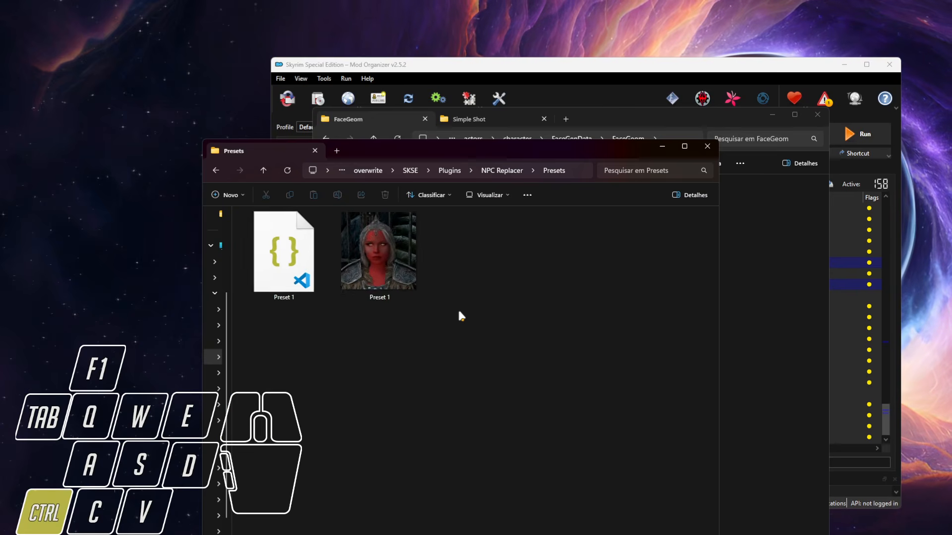
pyautogui.keyDown('ctrl'); pyautogui.scroll(2, 461, 316); pyautogui.keyUp('ctrl')
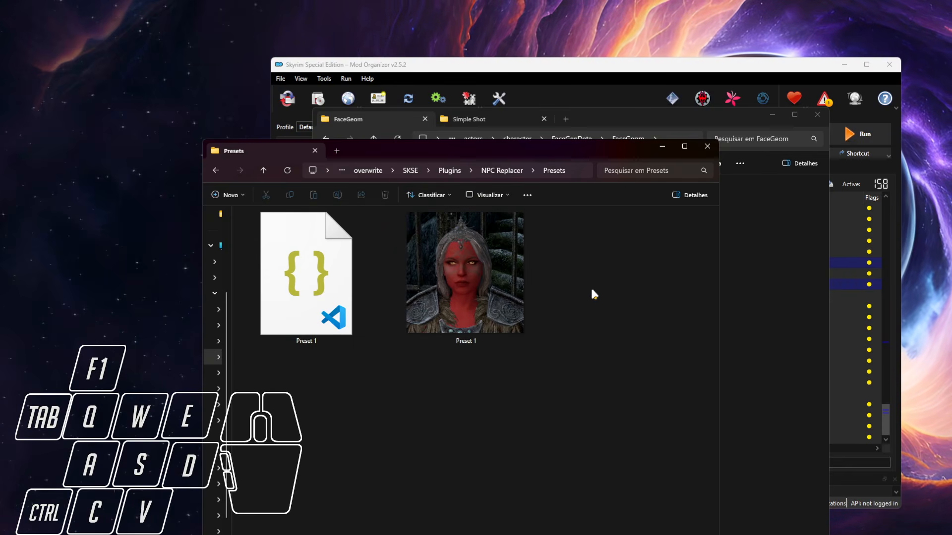
pyautogui.click(501, 171)
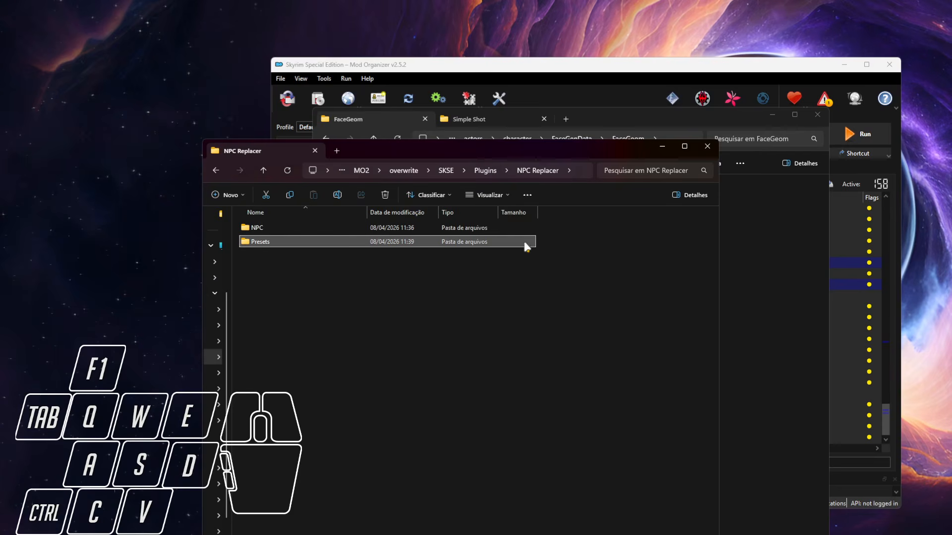
# Launch SSEEdit from Mod Organizer and deselect all plugins in the module selection
pyautogui.click(618, 88)
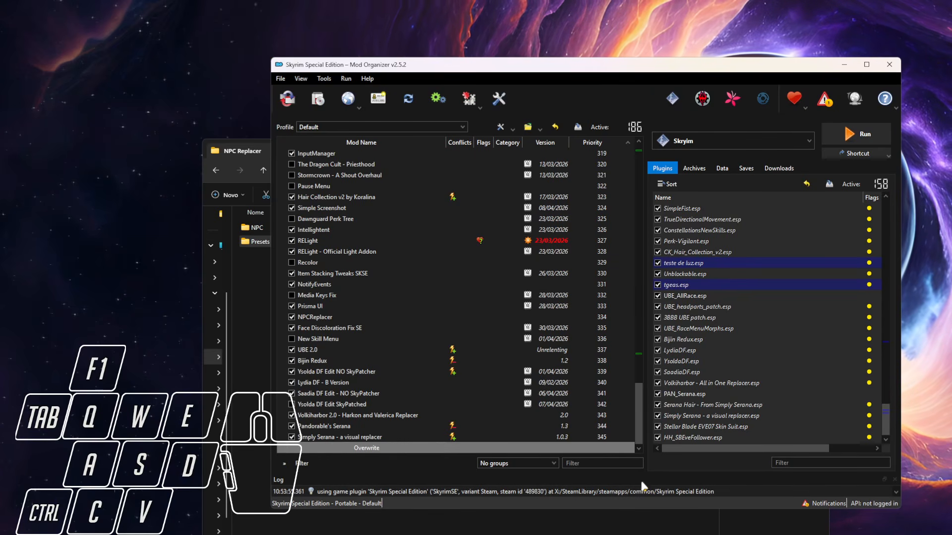
pyautogui.click(703, 102)
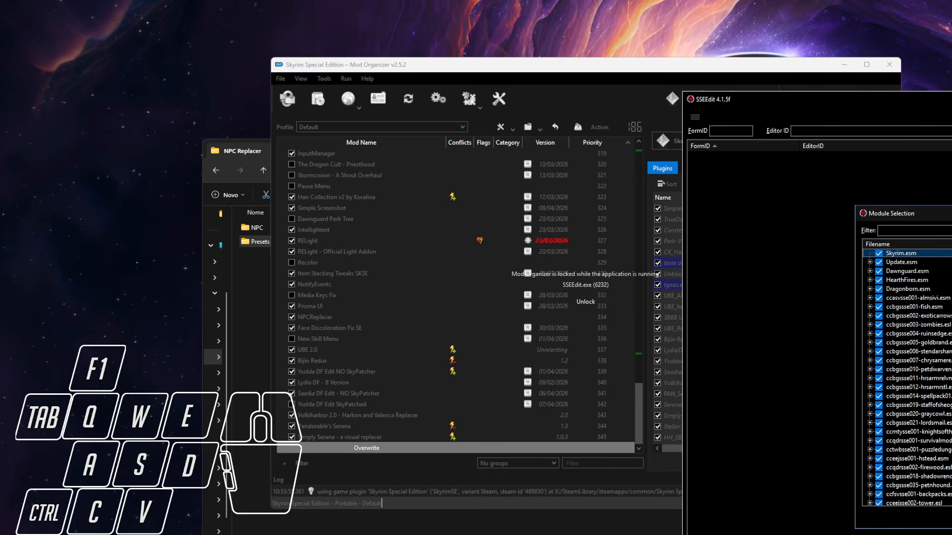
pyautogui.rightClick(902, 307)
pyautogui.click(922, 325)
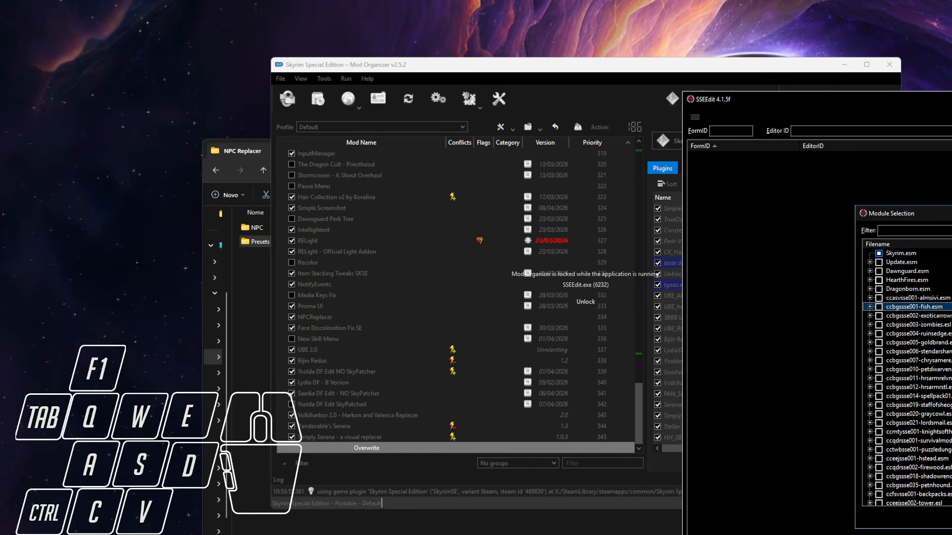
# Select the ten replacer and follower plugins from Bijin Redux.esp through HH_SBEveFollower.esp in the module selection and load them
pyautogui.moveTo(942, 213); pyautogui.dragTo(843, 178)
pyautogui.moveTo(951, 238); pyautogui.dragTo(950, 461)
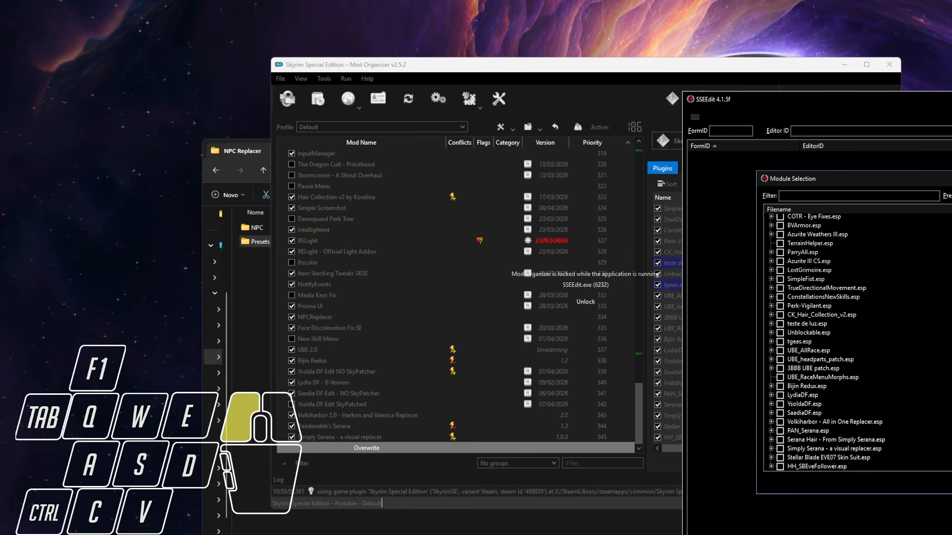
pyautogui.click(781, 387)
pyautogui.click(780, 396)
pyautogui.click(780, 405)
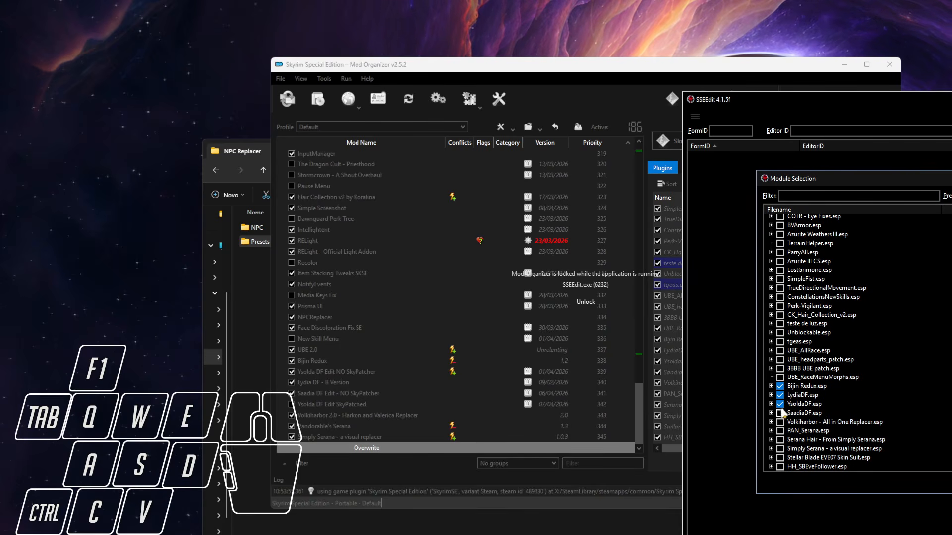
pyautogui.click(780, 414)
pyautogui.click(781, 422)
pyautogui.click(781, 431)
pyautogui.click(780, 440)
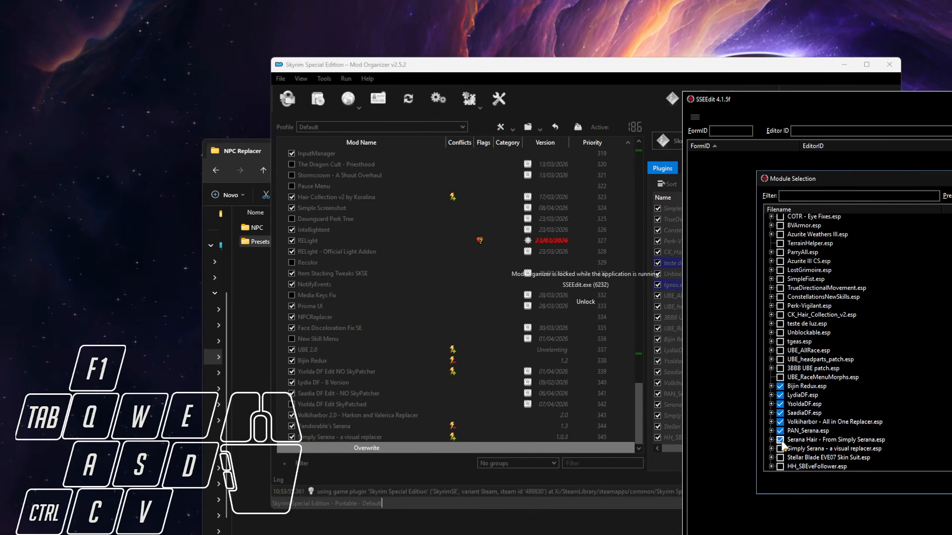
pyautogui.click(781, 449)
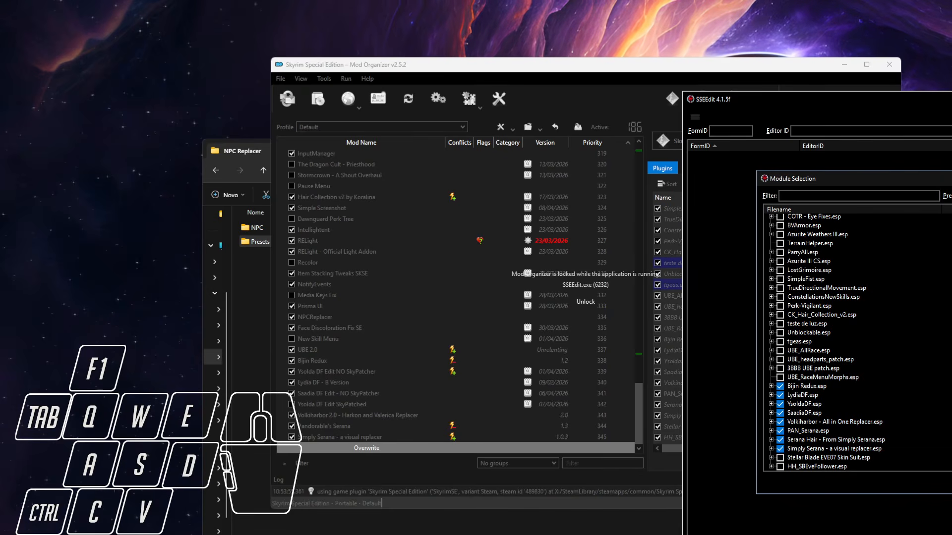
pyautogui.click(781, 458)
pyautogui.click(780, 467)
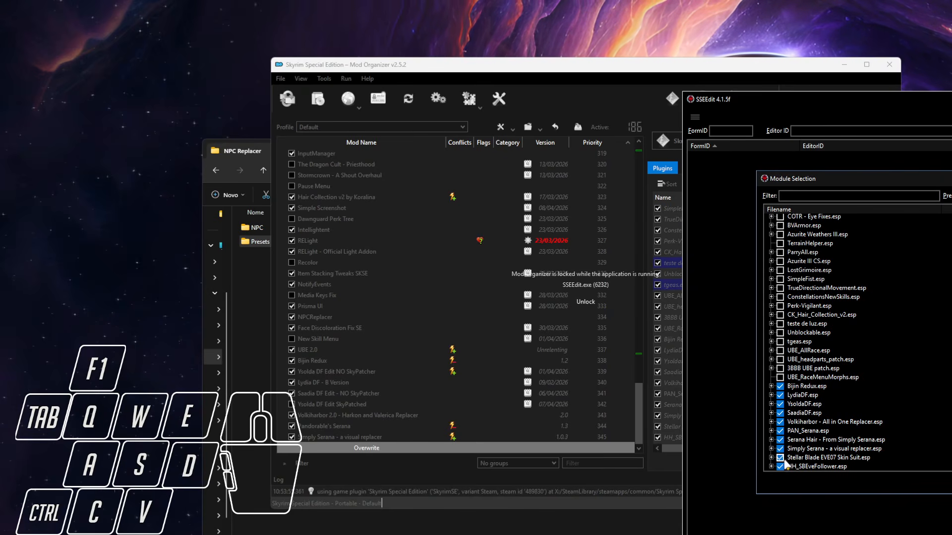
pyautogui.click(785, 459)
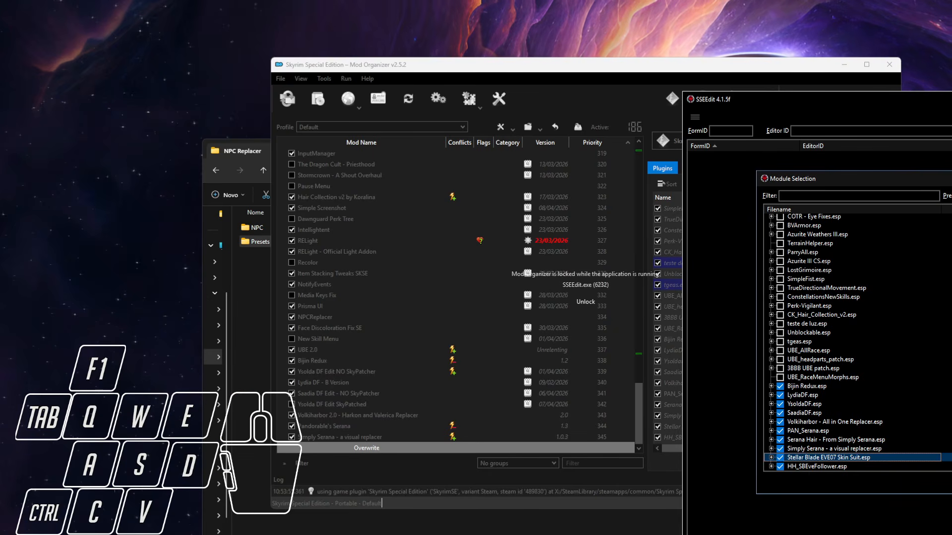
pyautogui.press('Return')
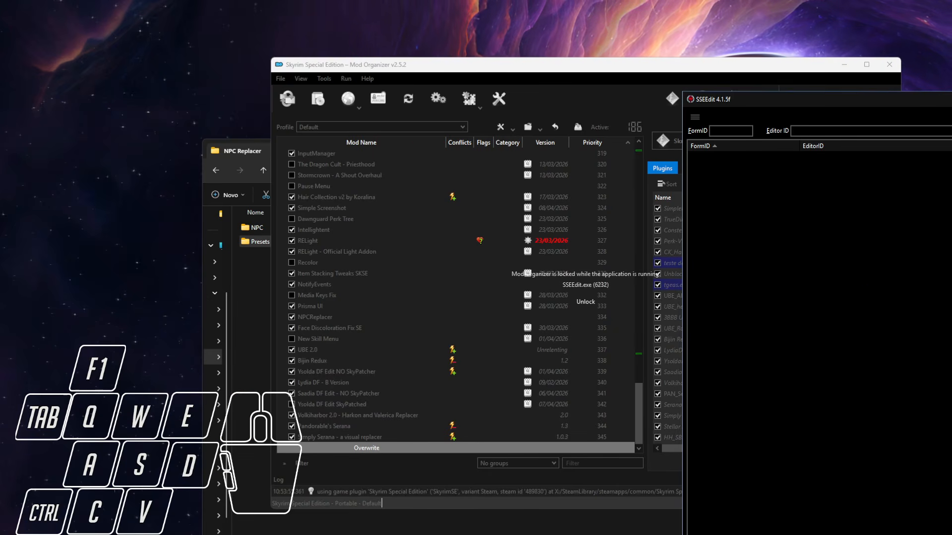
# Open the Saadia record under Non-Player Character (Actor) in SaadiaDF.esp
pyautogui.moveTo(951, 102); pyautogui.dragTo(458, 24)
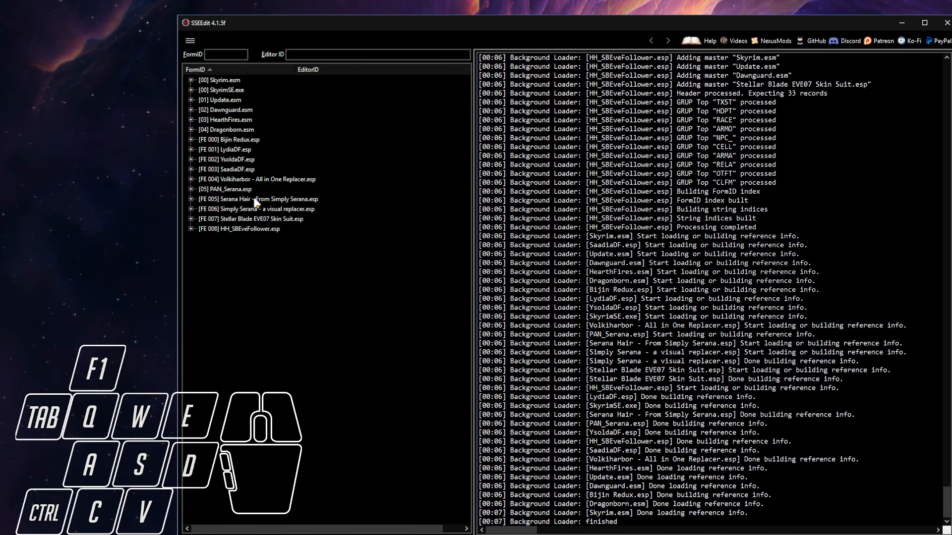
pyautogui.click(190, 170)
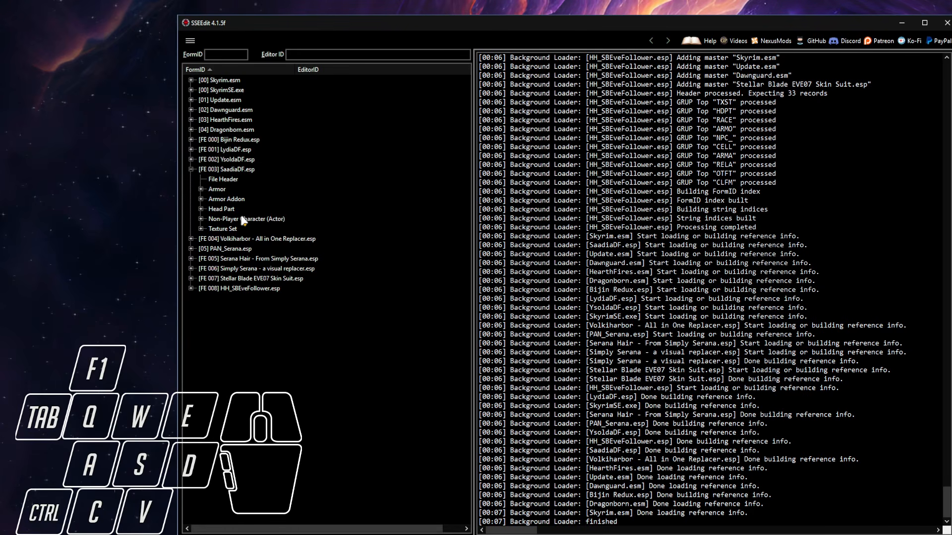
pyautogui.moveTo(319, 22); pyautogui.dragTo(418, 25)
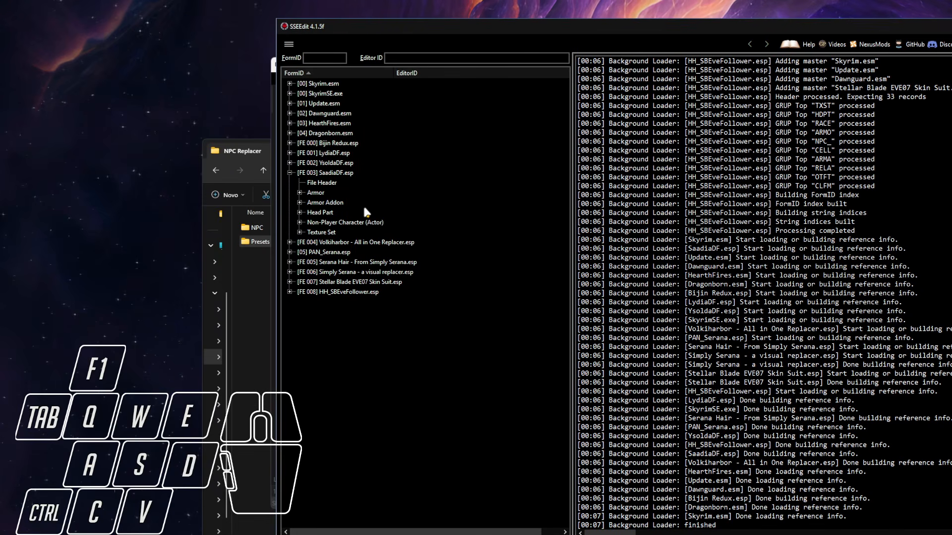
pyautogui.click(300, 222)
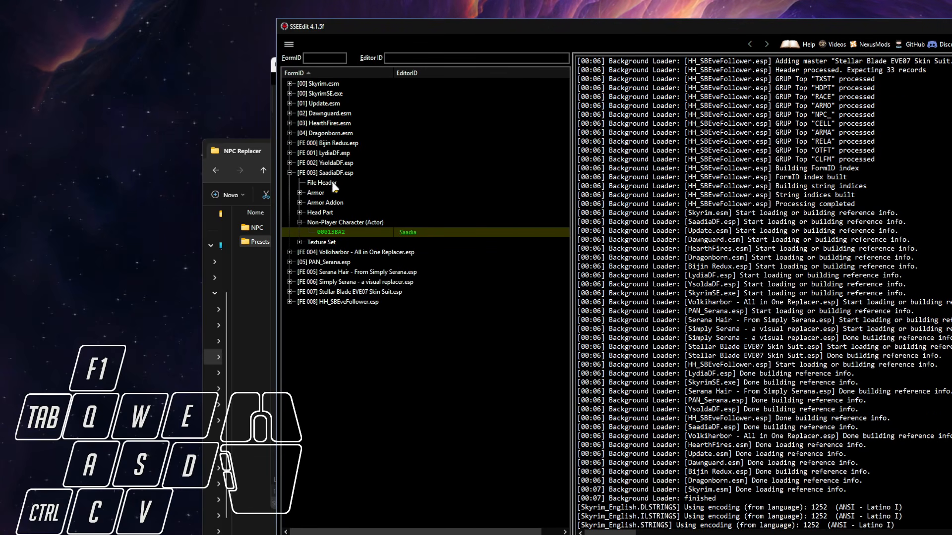
pyautogui.click(327, 233)
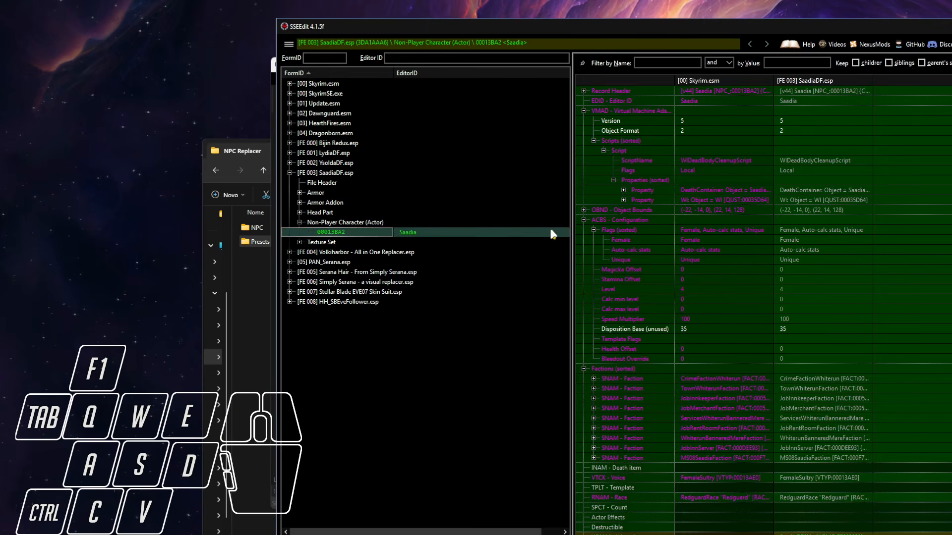
# Filter the scripts by "npcr" and apply the "NPCReplacer - Convert to NPC" script to the Saadia record
pyautogui.rightClick(365, 233)
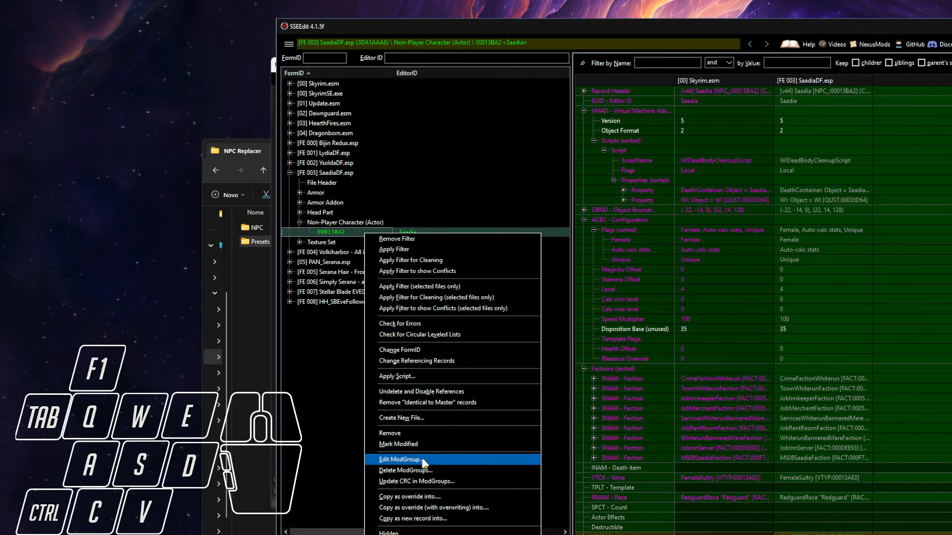
pyautogui.click(397, 377)
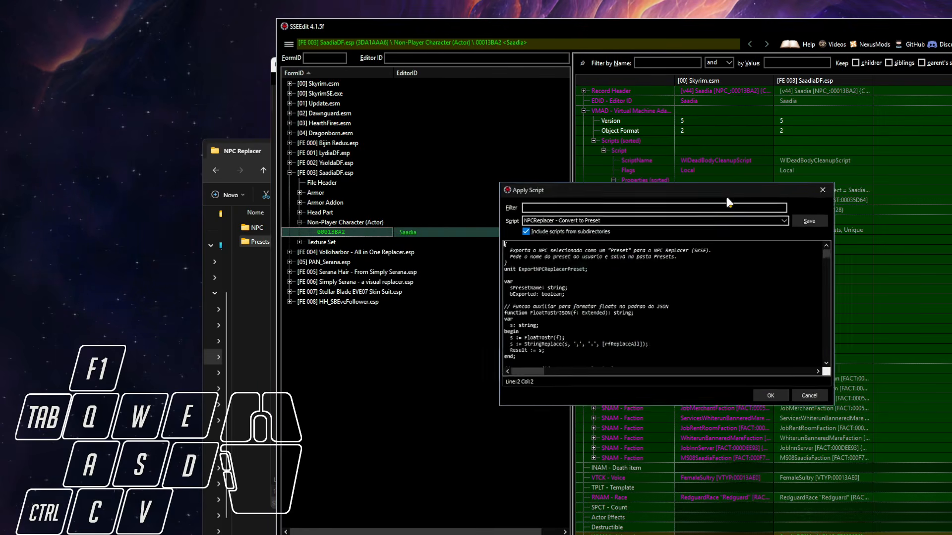
pyautogui.write('np')
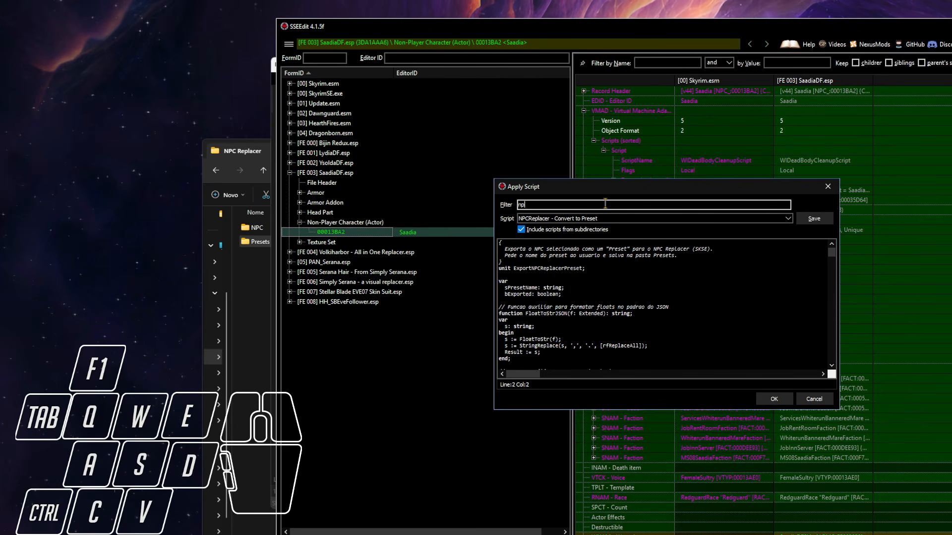
pyautogui.write('cr')
pyautogui.click(588, 220)
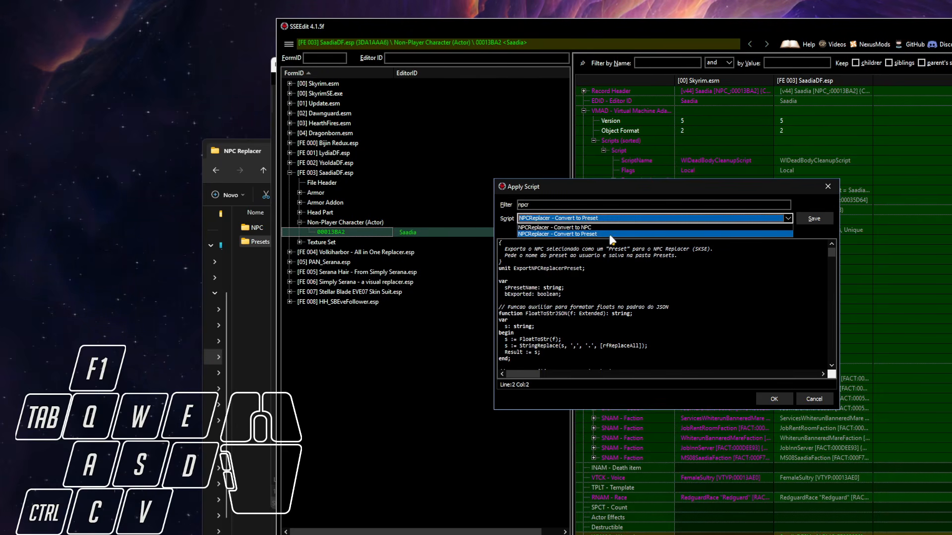
pyautogui.click(575, 227)
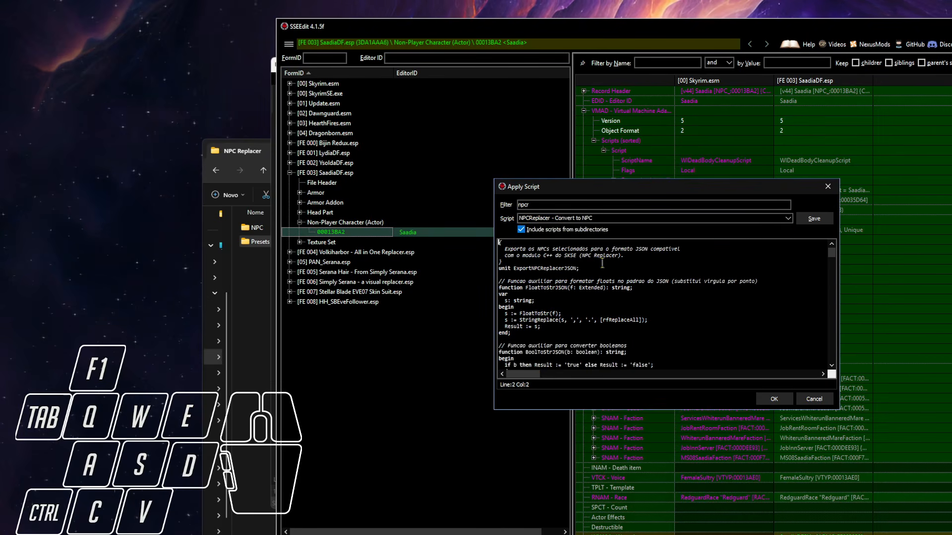
pyautogui.click(773, 399)
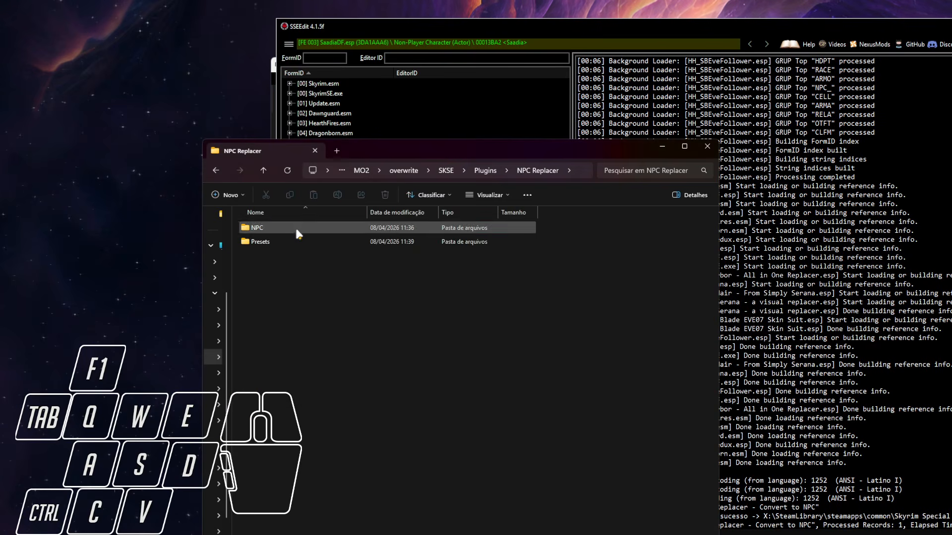
# Open the NPC folder inside NPC Replacer, look at the exported Saadia file, and return to SSEEdit
pyautogui.doubleClick(296, 226)
pyautogui.moveTo(436, 150); pyautogui.dragTo(615, 151)
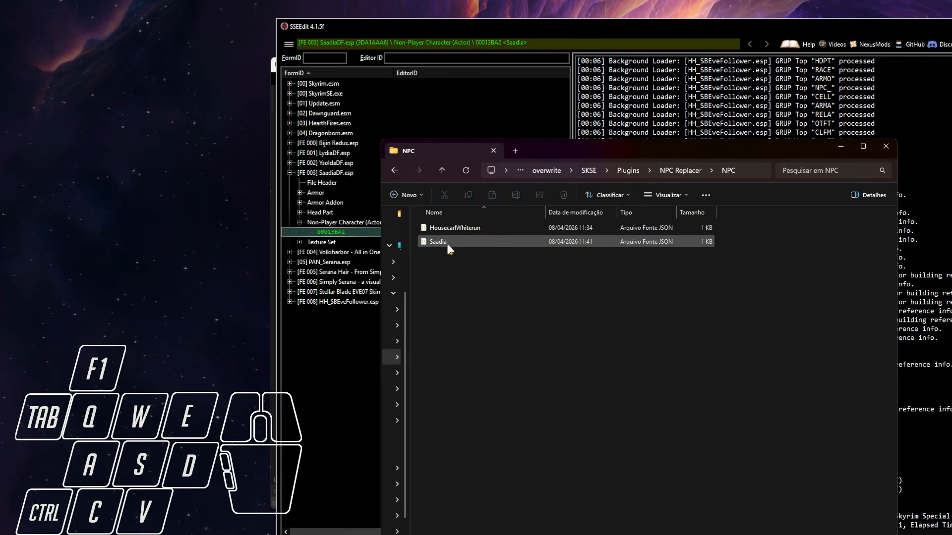
pyautogui.click(461, 242)
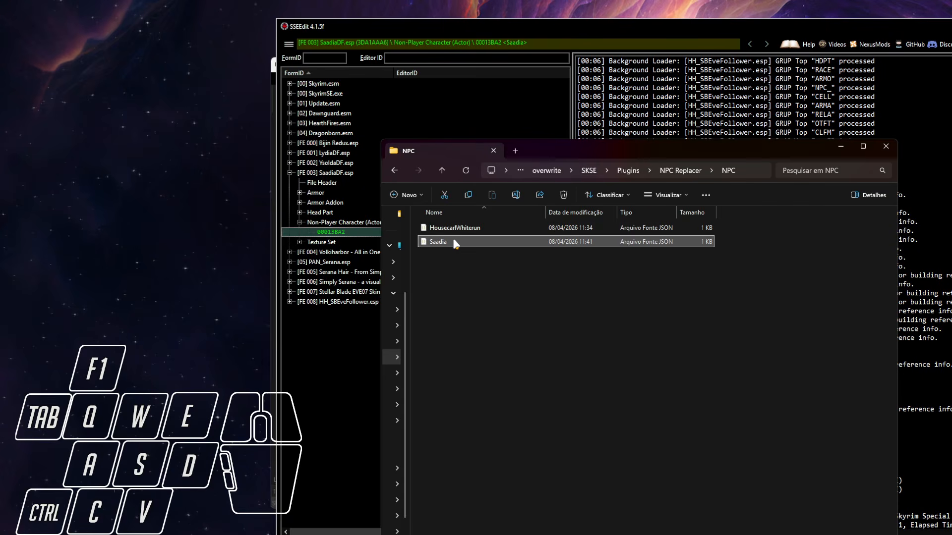
pyautogui.click(345, 358)
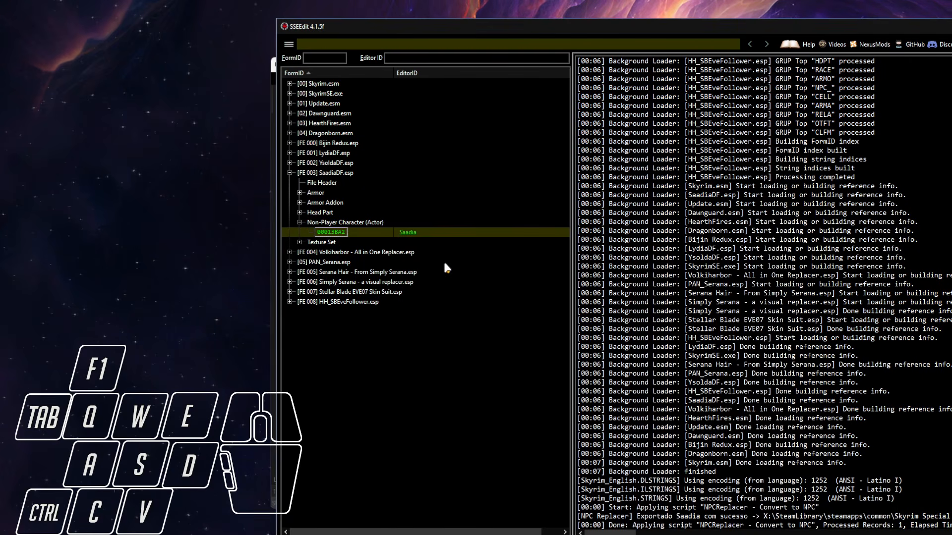
# Compare the Saadia NPC record in SaadiaDF.esp with the exported Saadia file in the NPC folder
pyautogui.click(413, 233)
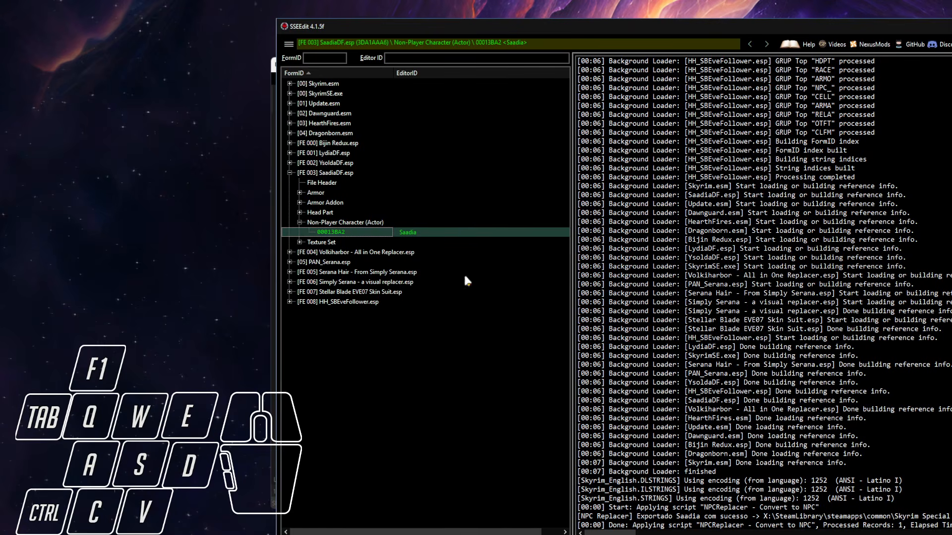
pyautogui.click(516, 534)
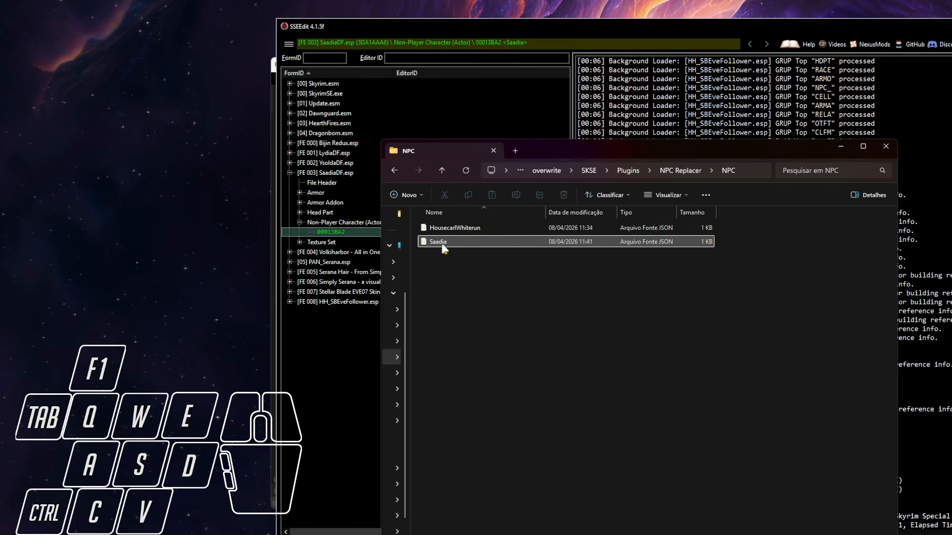
pyautogui.click(333, 233)
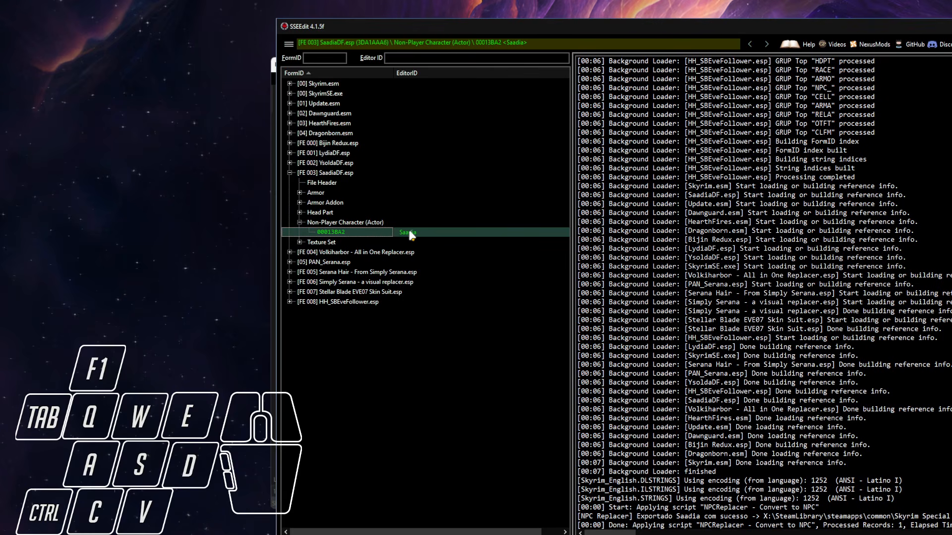
pyautogui.click(382, 232)
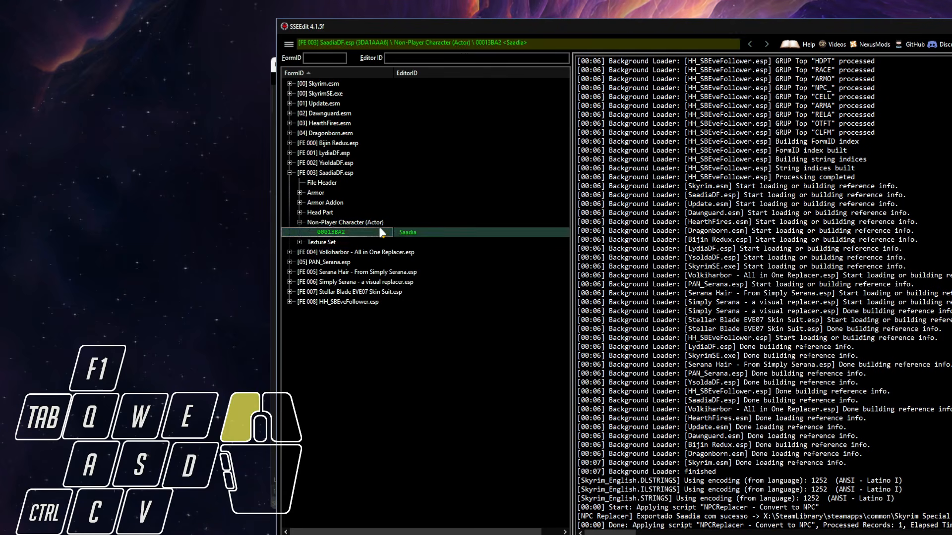
pyautogui.rightClick(409, 236)
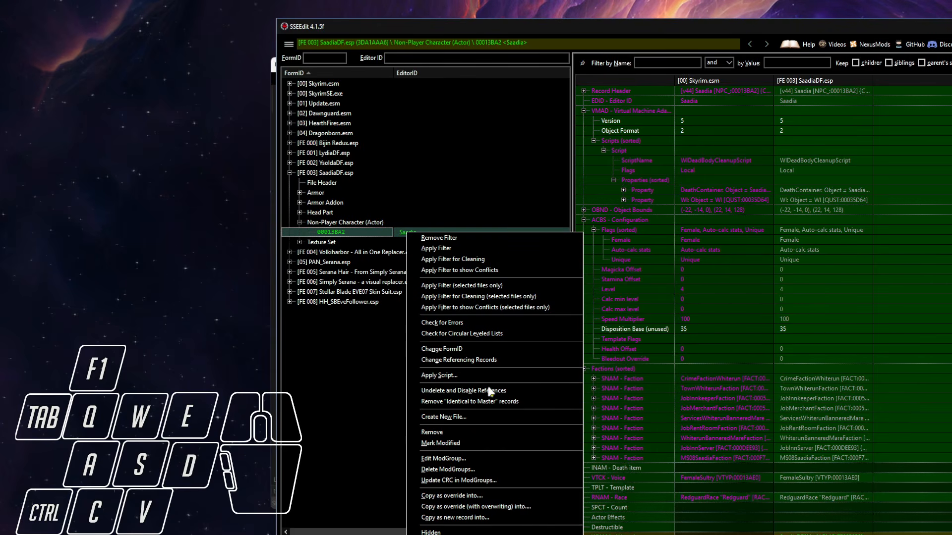
pyautogui.click(357, 348)
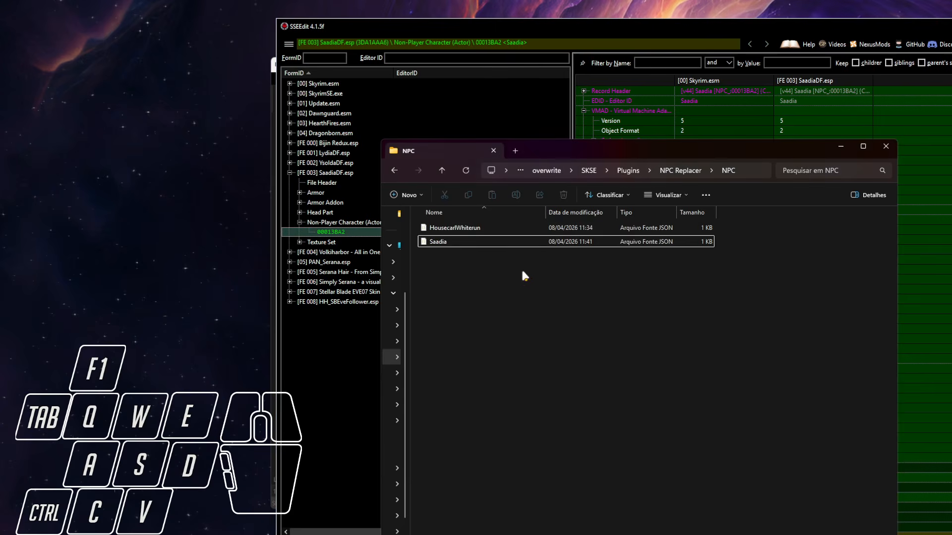
pyautogui.click(356, 228)
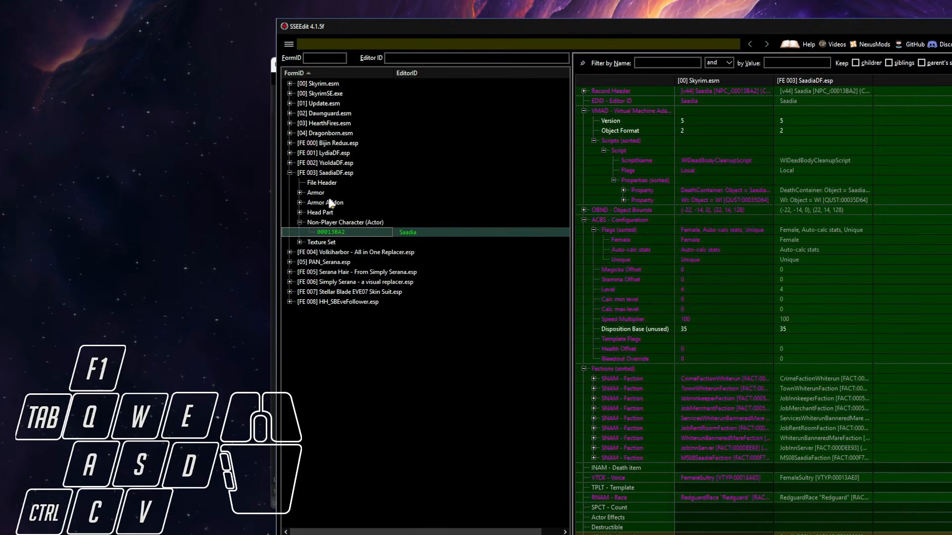
# Copy the Editor ID of the NPC record in YsoldaDF.esp
pyautogui.click(289, 164)
pyautogui.click(300, 212)
pyautogui.click(419, 222)
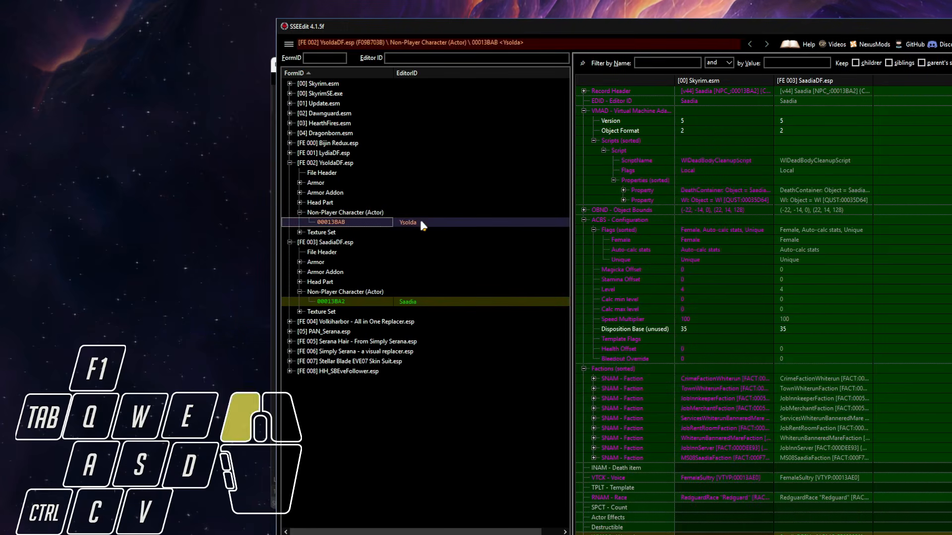
pyautogui.click(942, 102)
pyautogui.hotkey('ctrl', 'c')
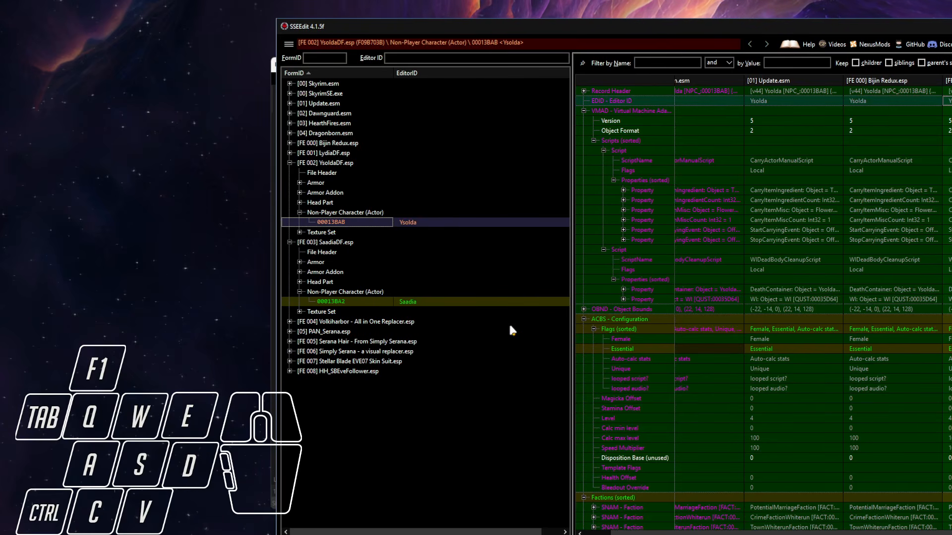
# Replace the Editor ID of SaadiaDF.esp's NPC record with Ysolda and accept editing the module file
pyautogui.click(408, 303)
pyautogui.rightClick(407, 302)
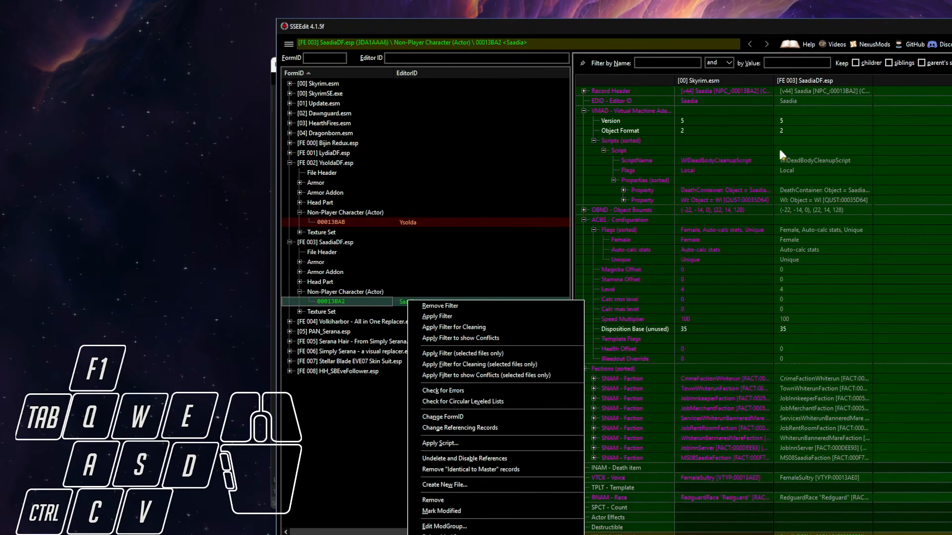
pyautogui.click(803, 99)
pyautogui.doubleClick(804, 102)
pyautogui.click(296, 34)
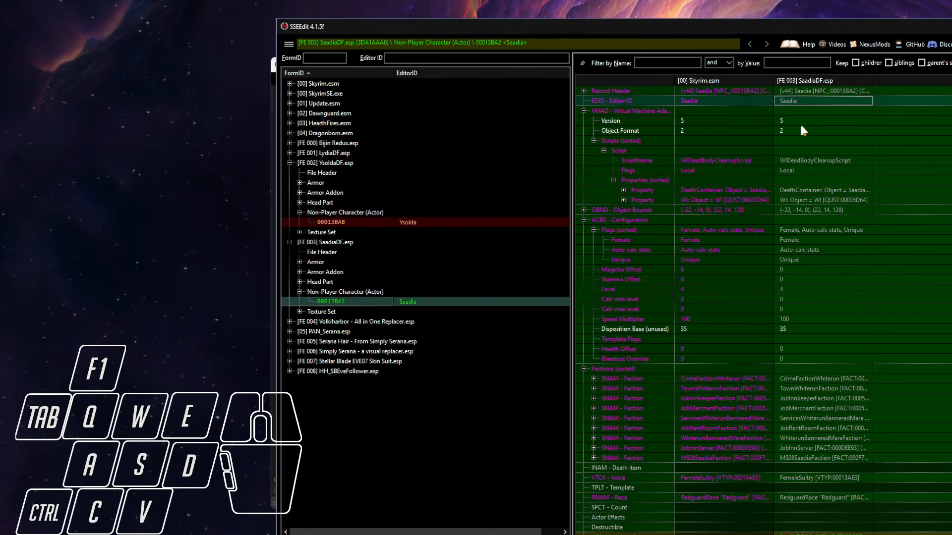
pyautogui.rightClick(799, 101)
pyautogui.click(818, 107)
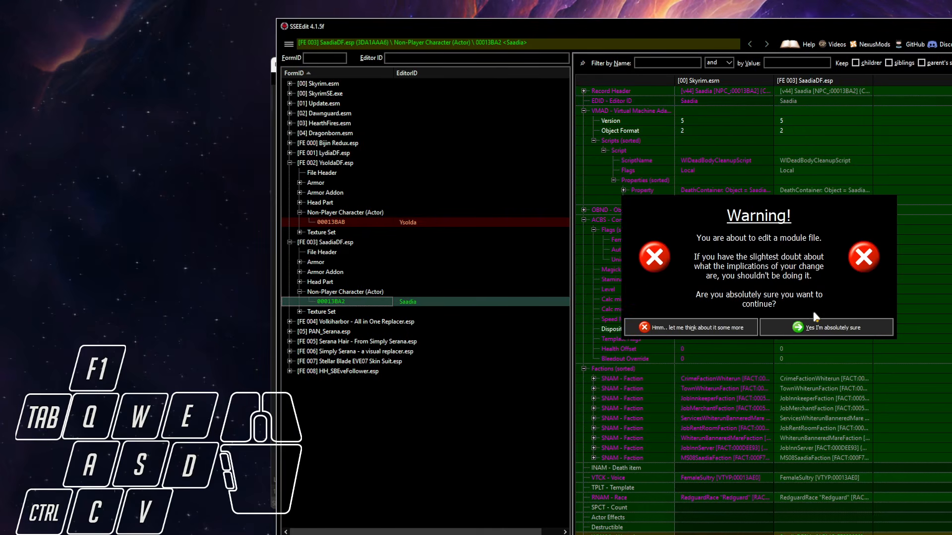
pyautogui.click(823, 326)
pyautogui.hotkey('ctrl', 'v')
pyautogui.press('Return')
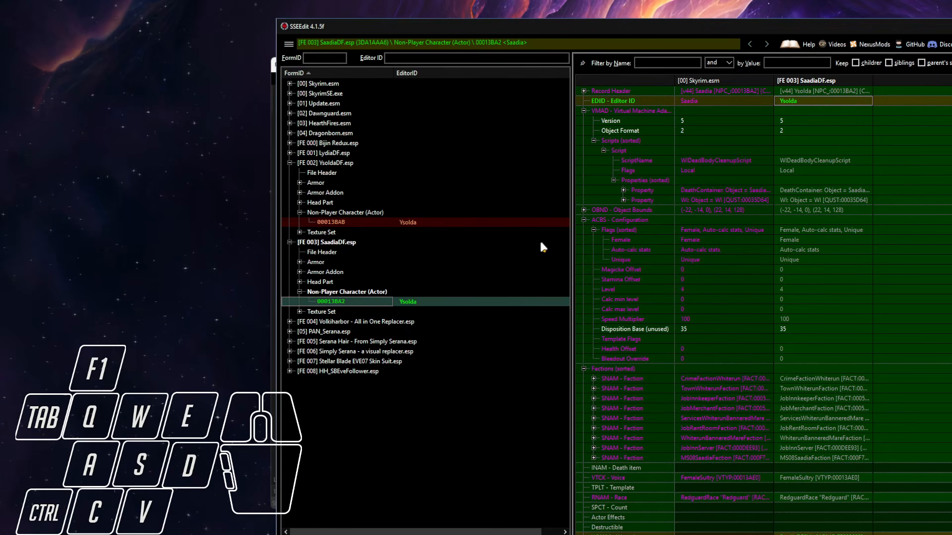
# Apply the "NPCReplacer - Convert to NPC" script to the edited NPC record in SaadiaDF.esp
pyautogui.rightClick(375, 303)
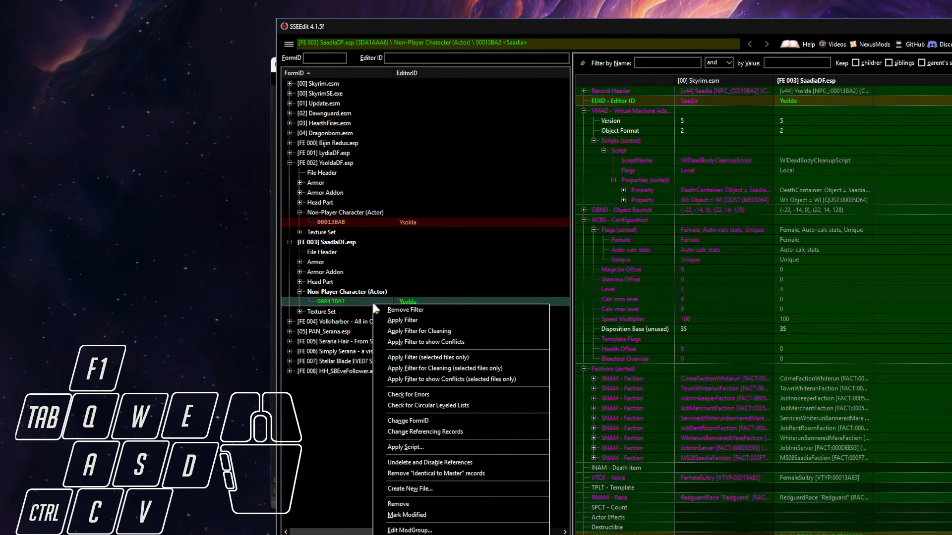
pyautogui.click(424, 449)
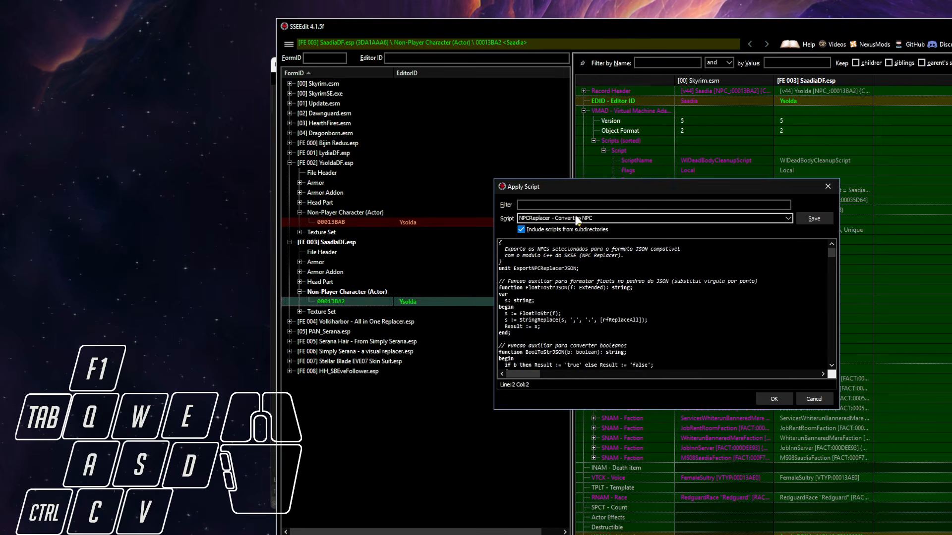
pyautogui.click(774, 399)
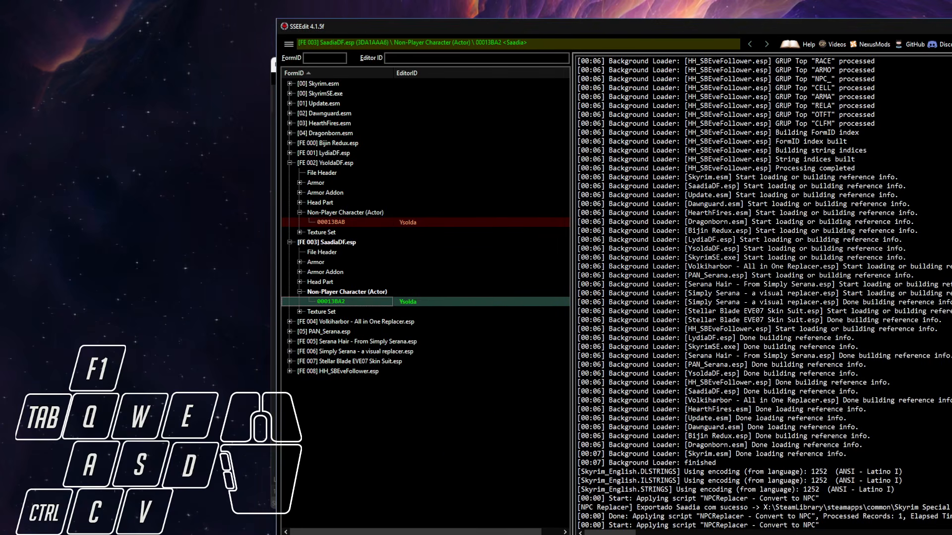
# Open the exported Saadia and Ysolda JSON files in the code editor to compare them, close Saadia.json, and return to the NPC folder
pyautogui.click(555, 534)
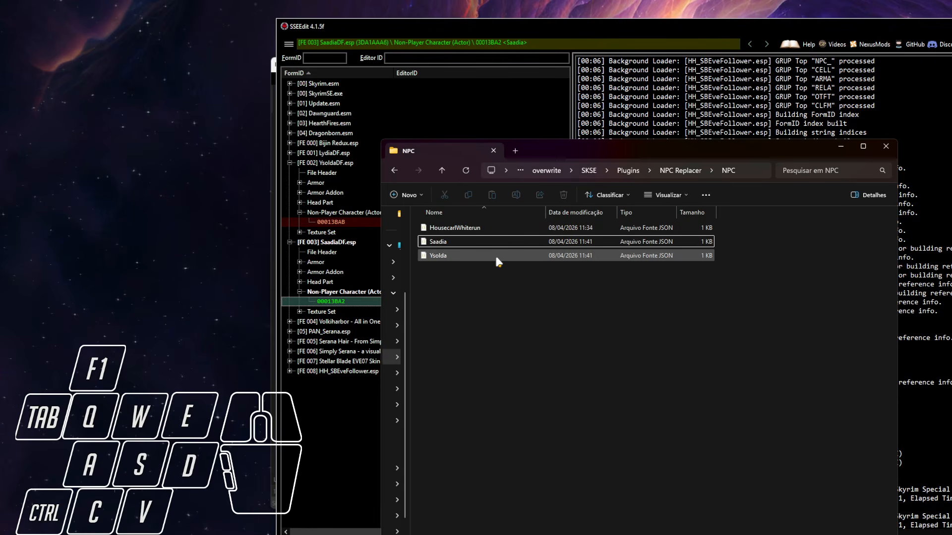
pyautogui.click(483, 243)
pyautogui.press('Return')
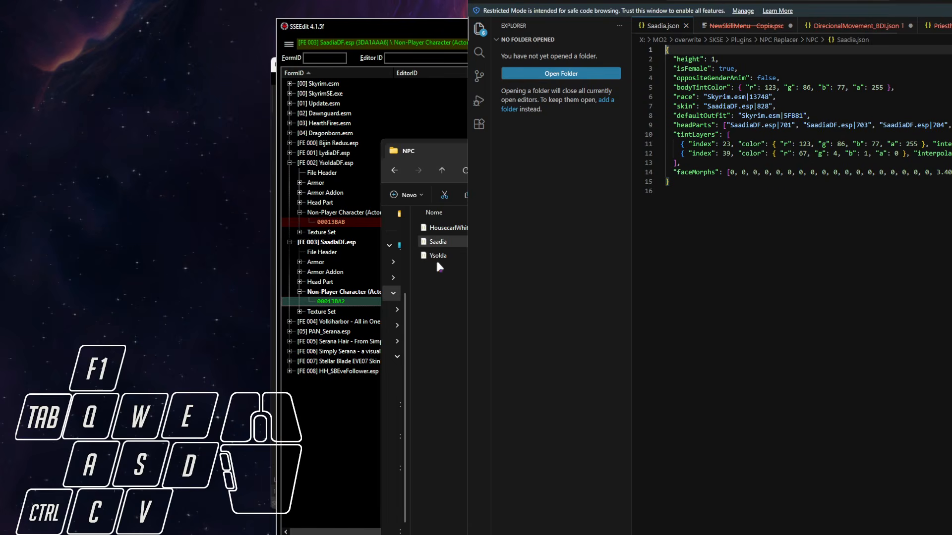
pyautogui.click(441, 256)
pyautogui.press('Return')
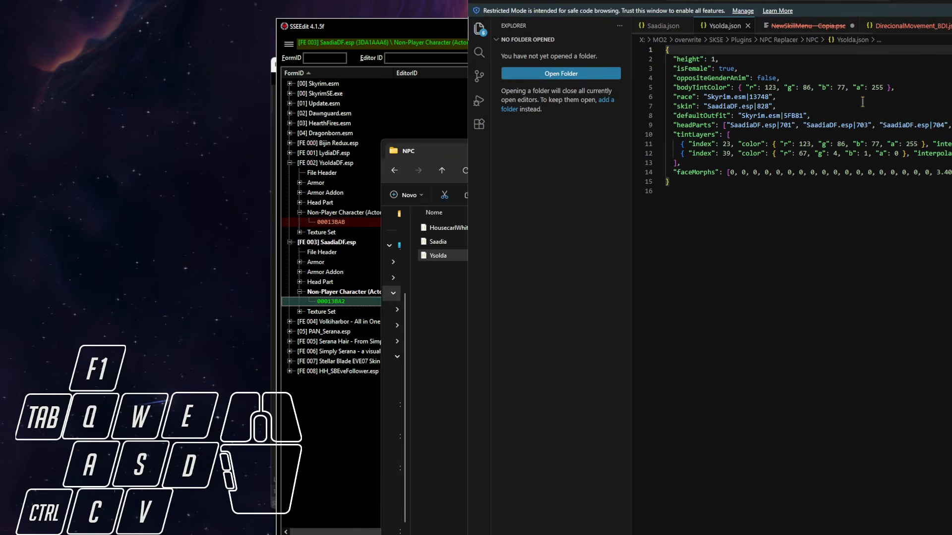
pyautogui.click(686, 26)
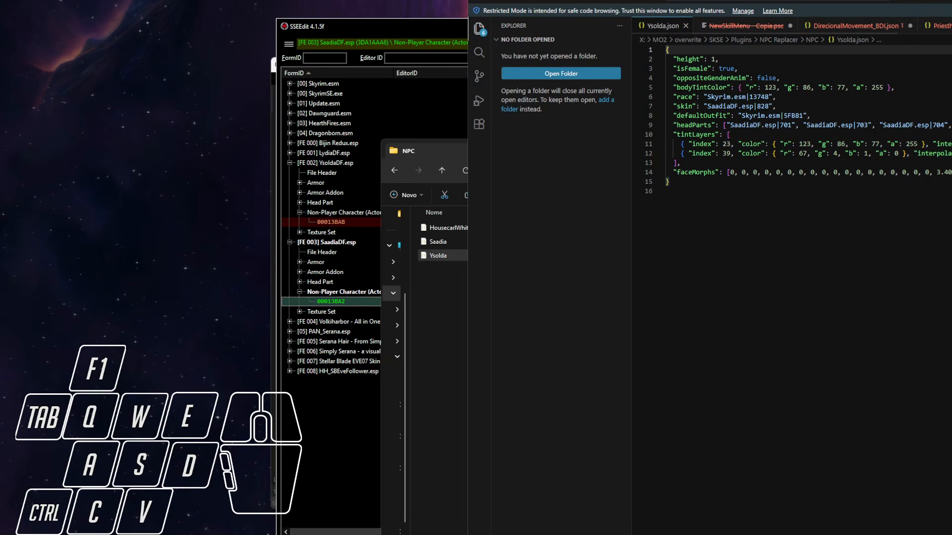
pyautogui.click(951, 2)
pyautogui.click(563, 295)
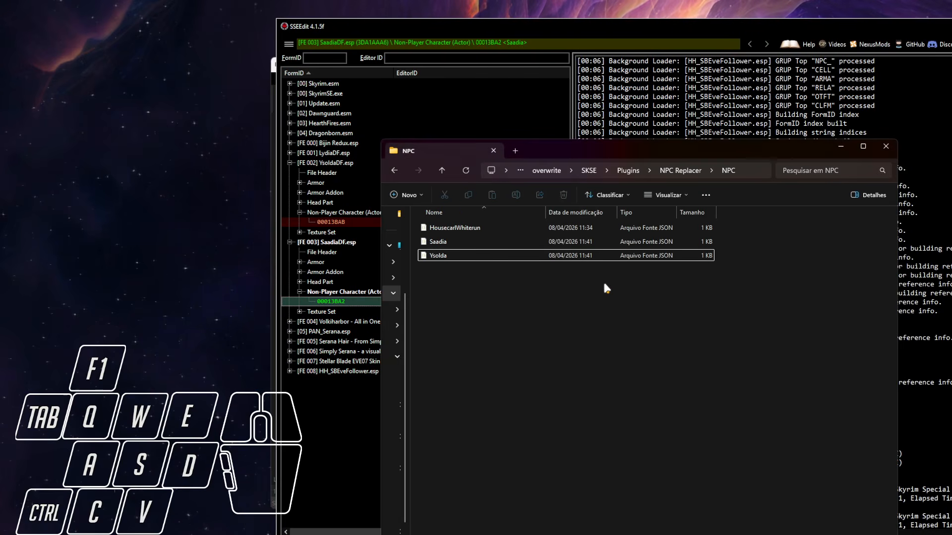
# Review the Saadia and Ysolda files in the NPC folder against the edited NPC record in SaadiaDF.esp
pyautogui.click(447, 255)
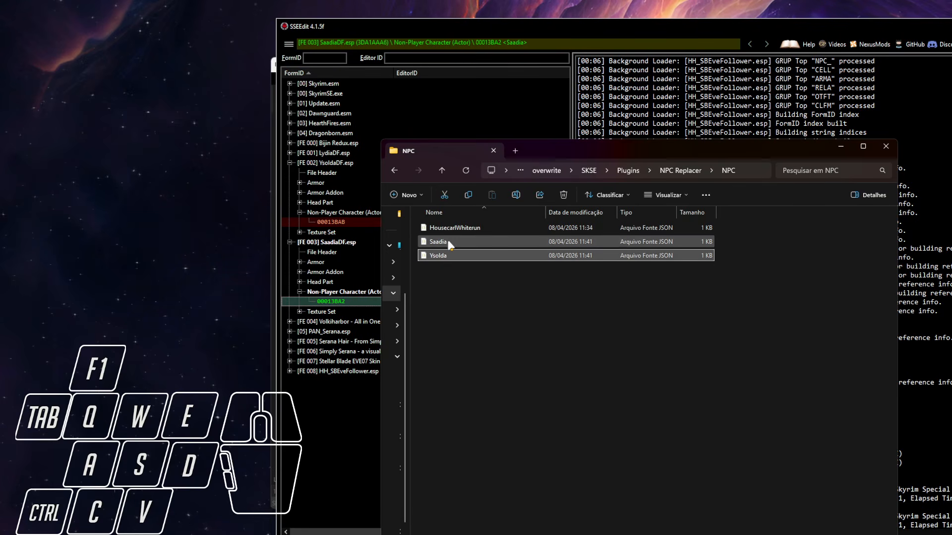
pyautogui.click(448, 280)
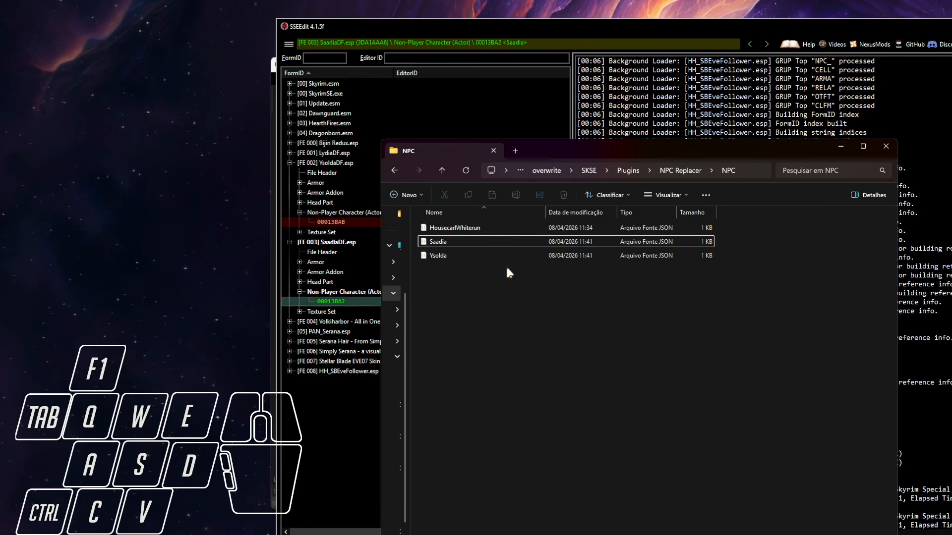
pyautogui.click(320, 305)
pyautogui.click(389, 304)
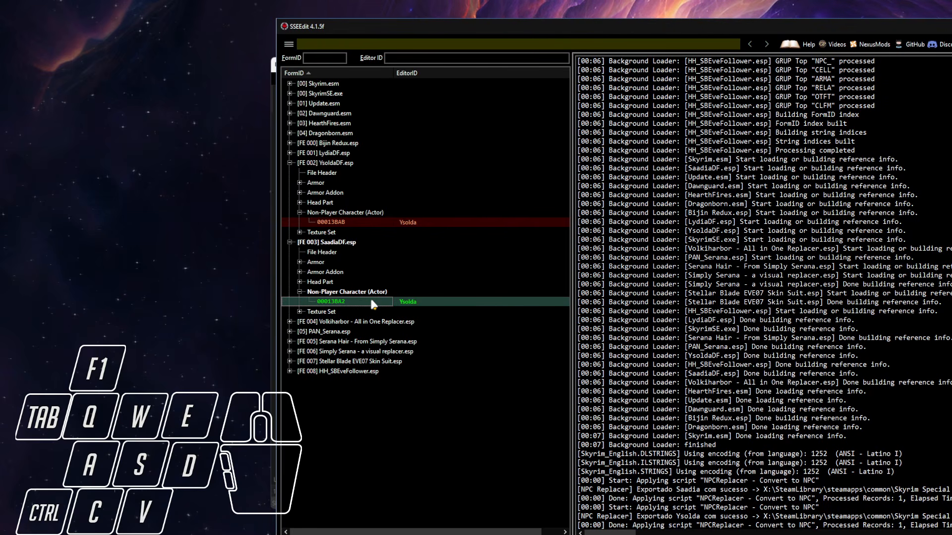
pyautogui.click(376, 304)
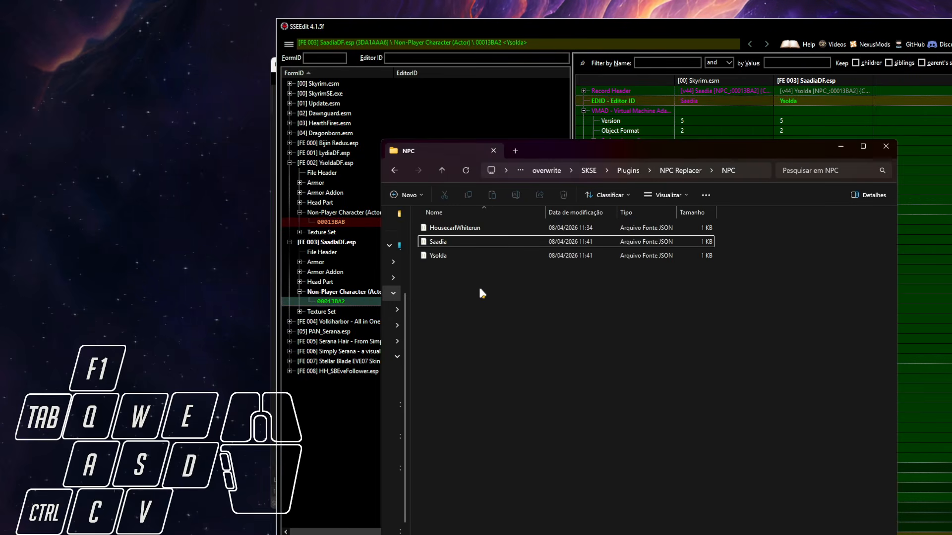
pyautogui.moveTo(491, 323); pyautogui.dragTo(568, 260)
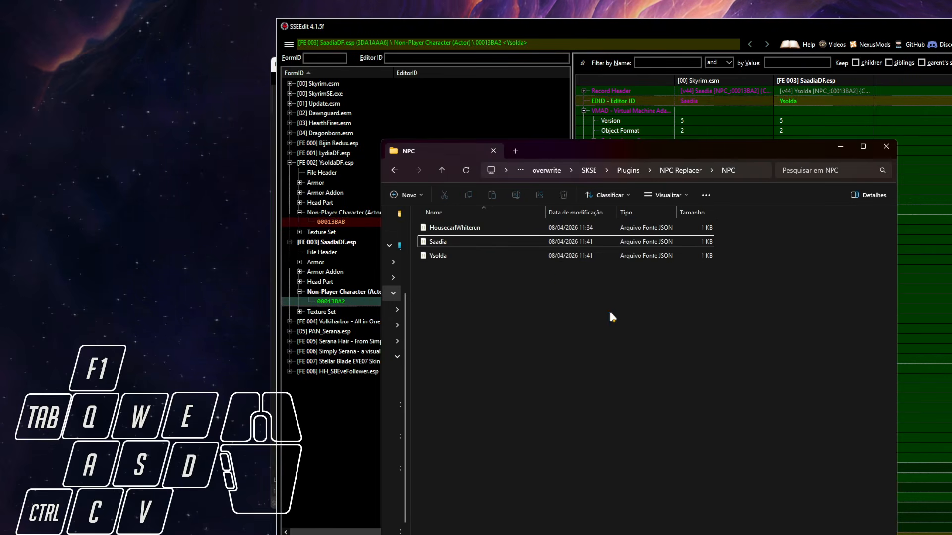
pyautogui.click(333, 305)
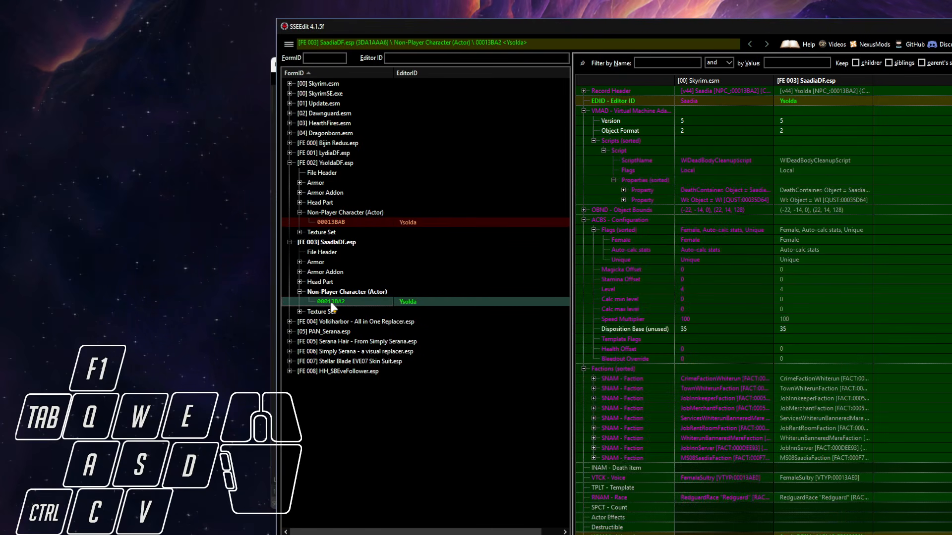
# Examine the SaadiaDF.esp record's head parts, height, default outfit, texture lighting and tint layers, collapsing the configuration, player skills and face morph groups
pyautogui.click(584, 220)
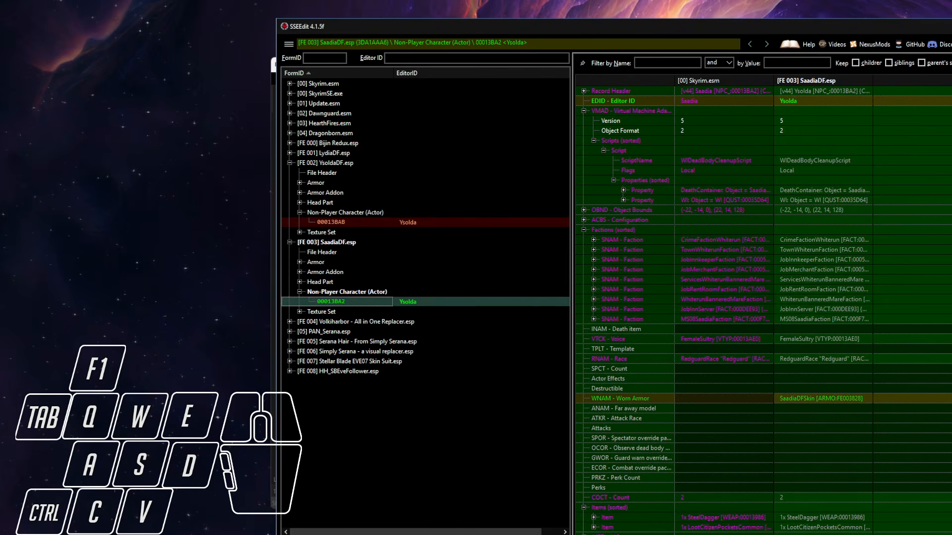
pyautogui.moveTo(951, 148); pyautogui.dragTo(951, 272)
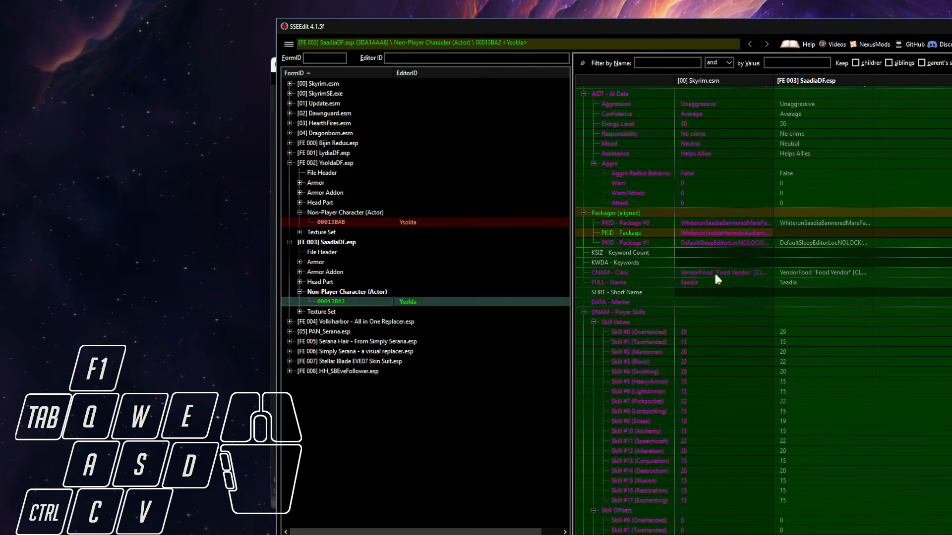
pyautogui.click(584, 313)
pyautogui.scroll(-3, 771, 379)
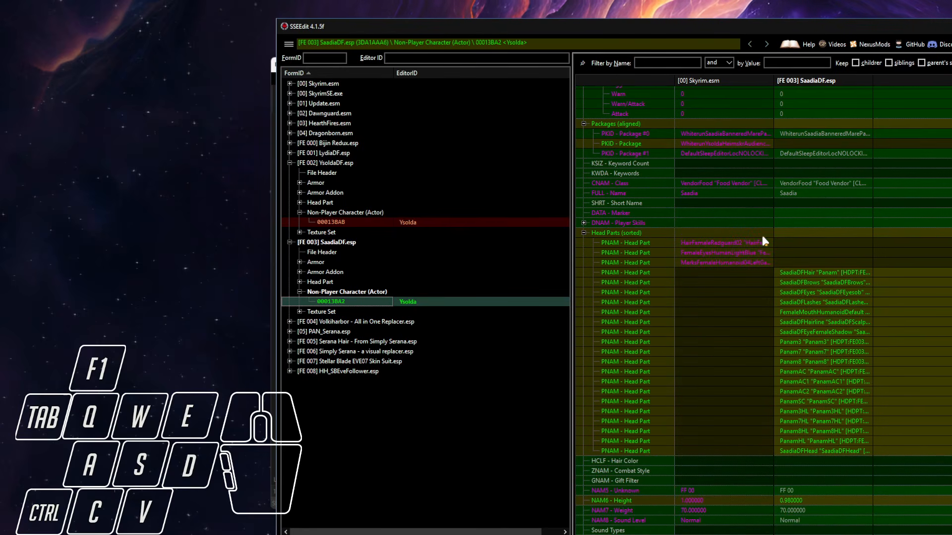
pyautogui.scroll(-6, 790, 278)
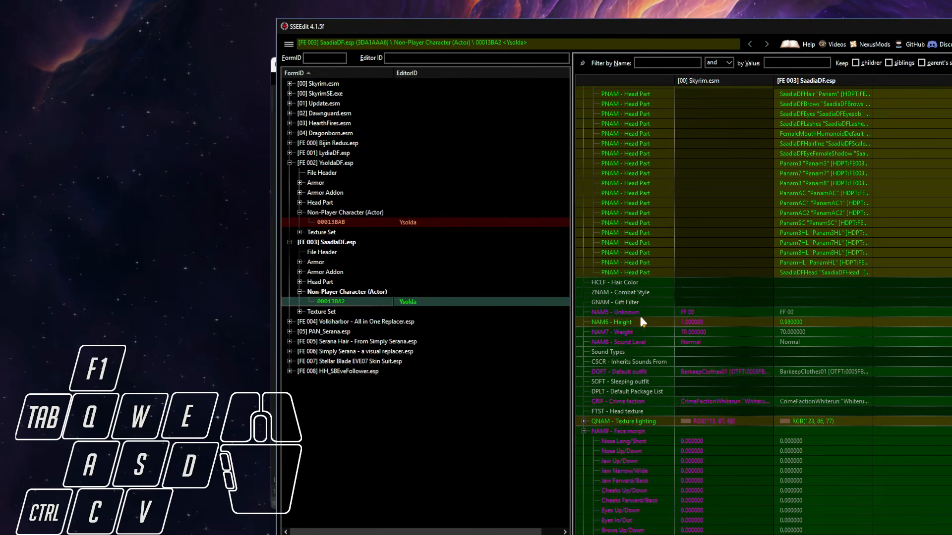
pyautogui.scroll(-2, 855, 385)
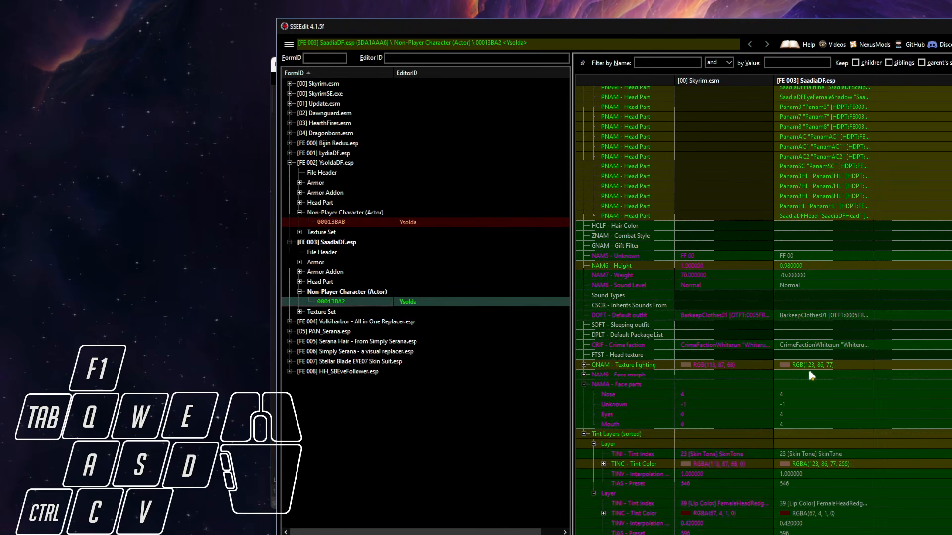
# Check the Editor ID at the start of the edited SaadiaDF.esp record and the Var 01 files in the FaceGeom folder
pyautogui.scroll(6, 841, 435)
pyautogui.scroll(20, 841, 434)
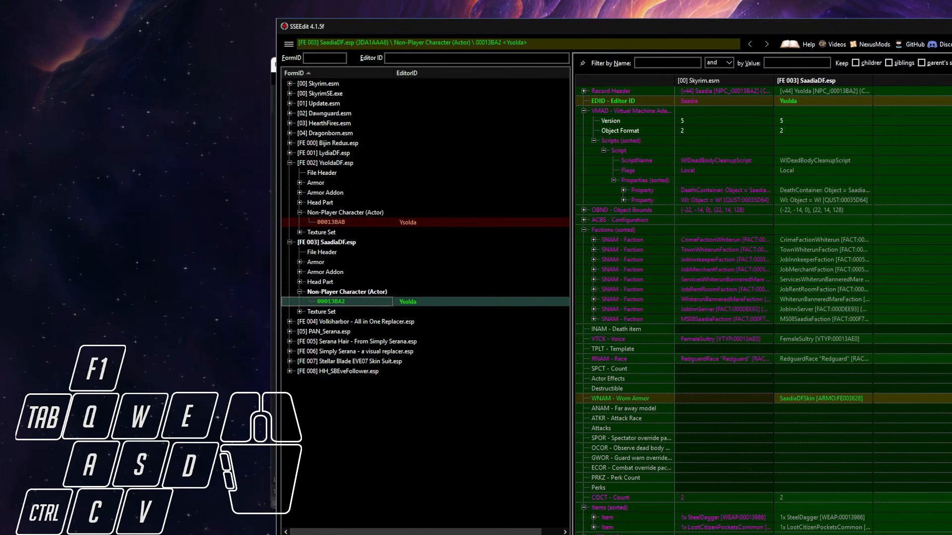
pyautogui.hotkey('alt', 'Tab')
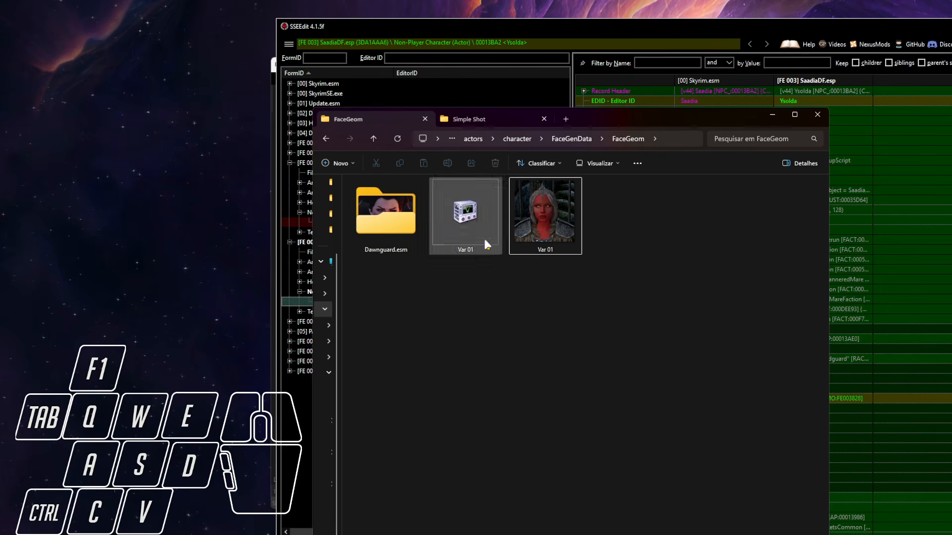
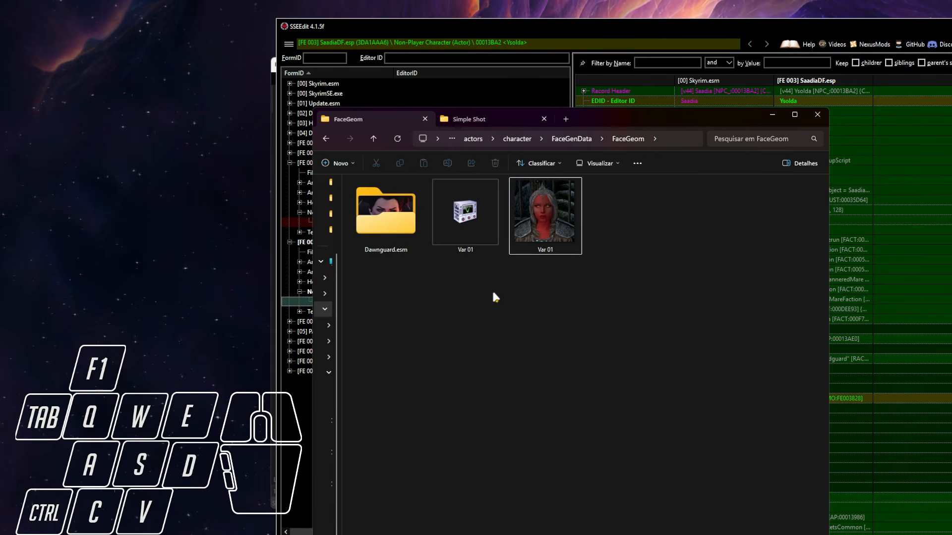
pyautogui.click(606, 25)
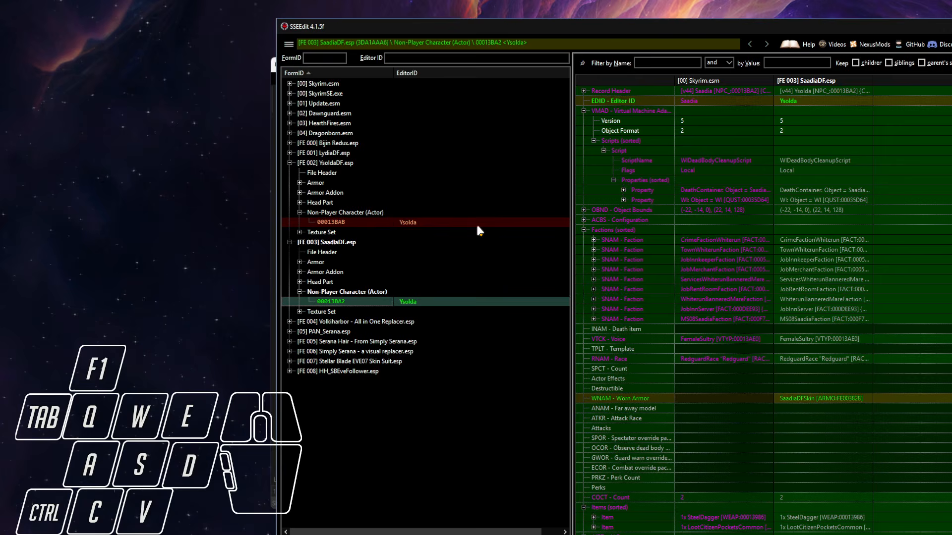
# Open the DLC1Valerica NPC record in Volkiharbor - All in One Replacer.esp
pyautogui.click(290, 322)
pyautogui.click(299, 352)
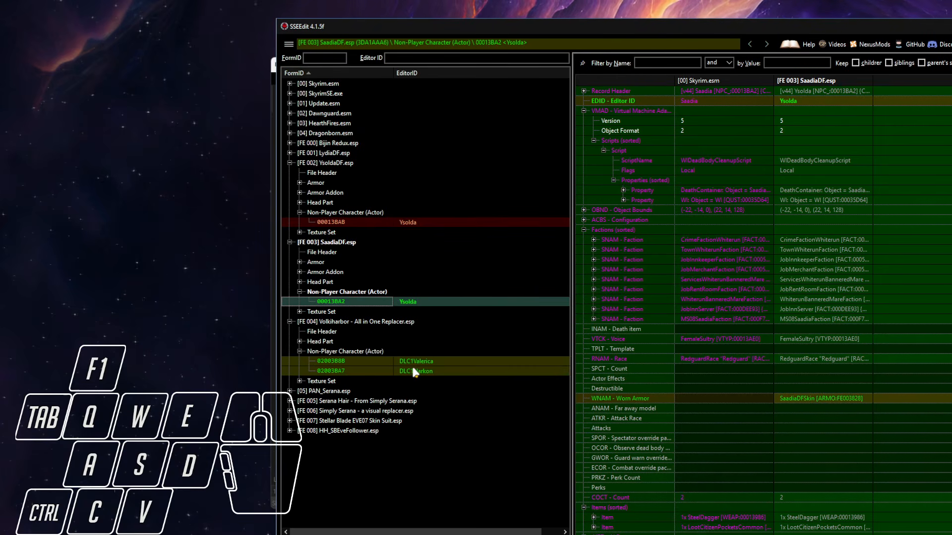
pyautogui.click(433, 362)
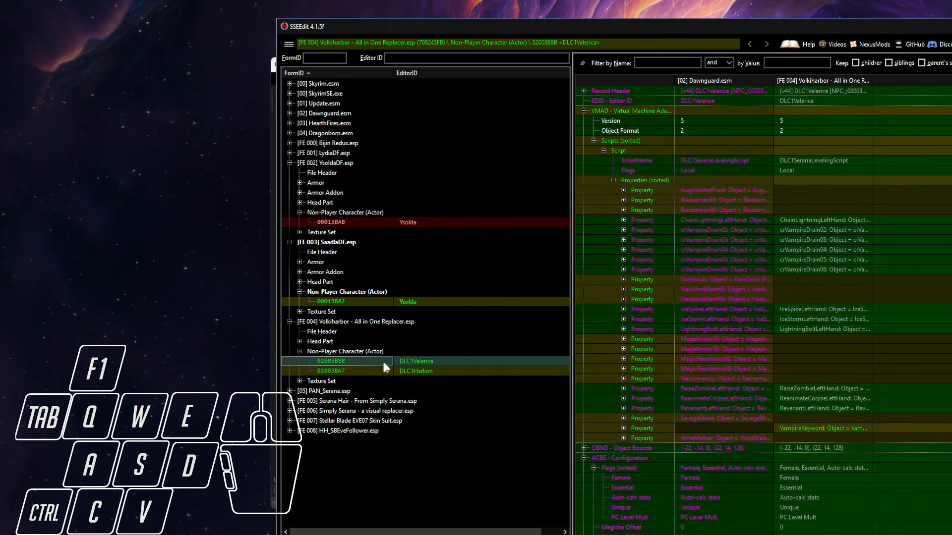
# Apply the "NPCReplacer - Convert to Preset" script to the DLC1Valerica record, naming the preset "Valerica Volki"
pyautogui.rightClick(385, 367)
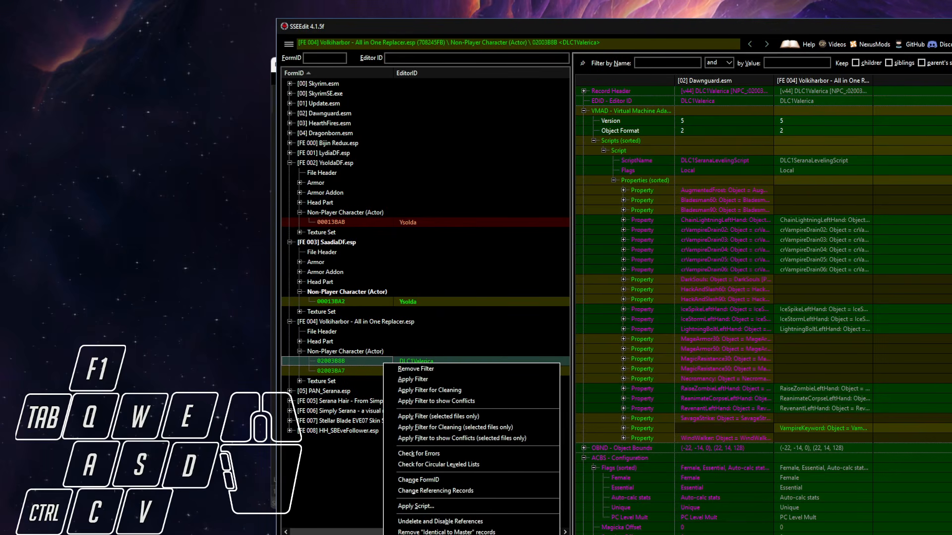
pyautogui.click(432, 506)
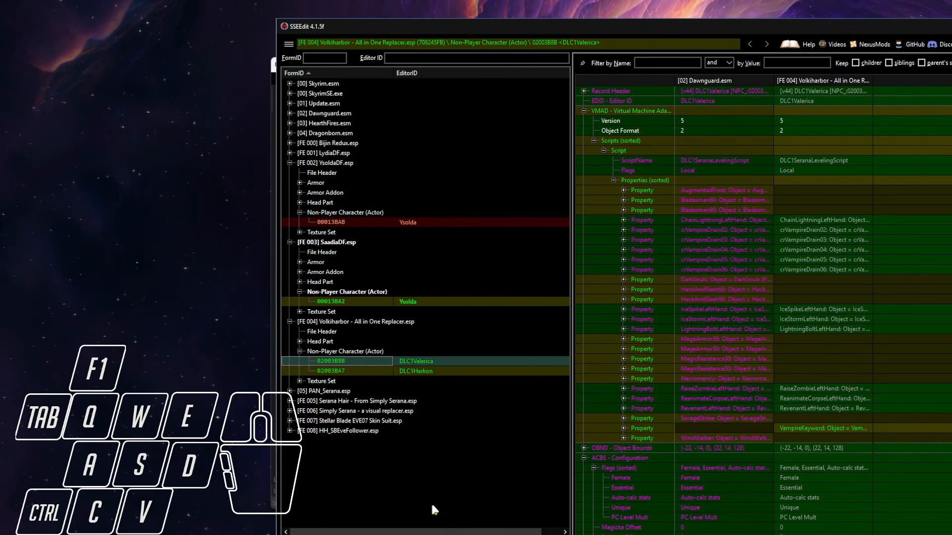
pyautogui.click(650, 216)
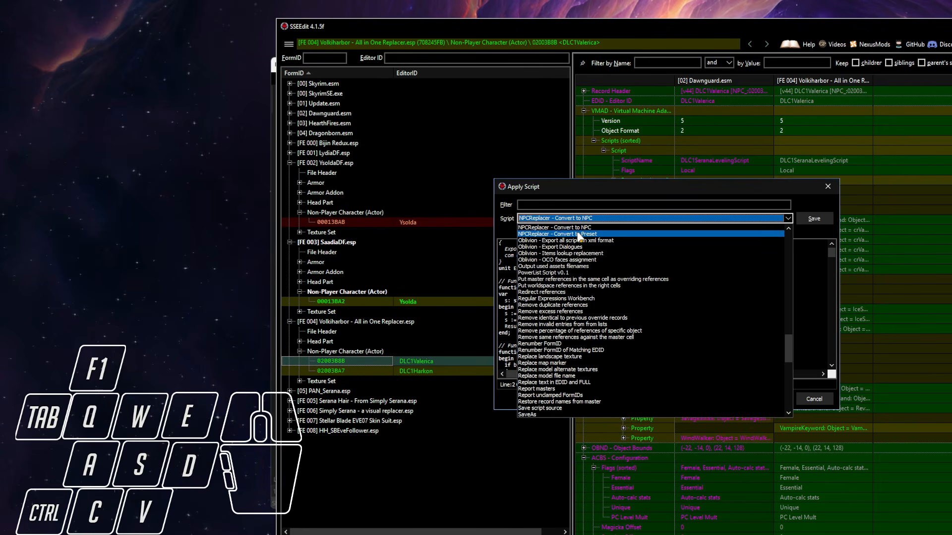
pyautogui.click(654, 235)
pyautogui.click(770, 400)
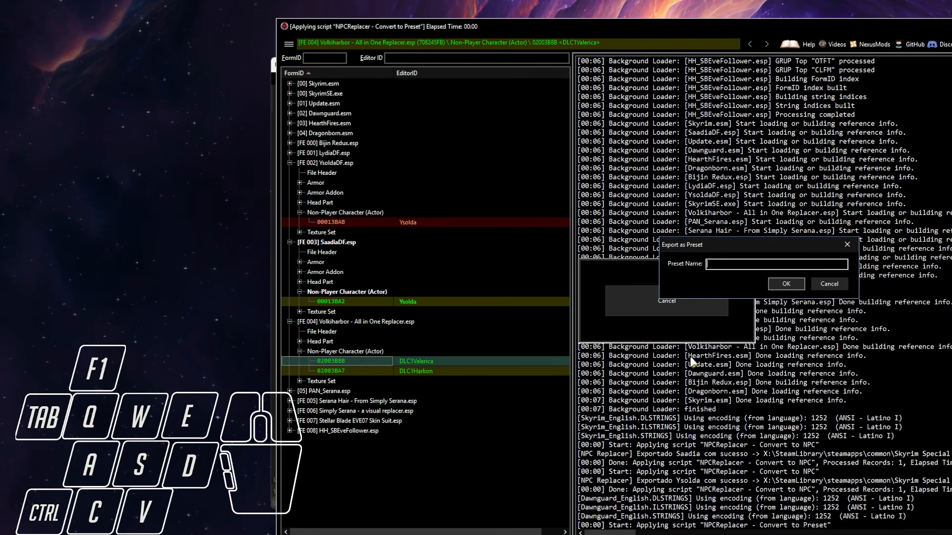
pyautogui.write('V')
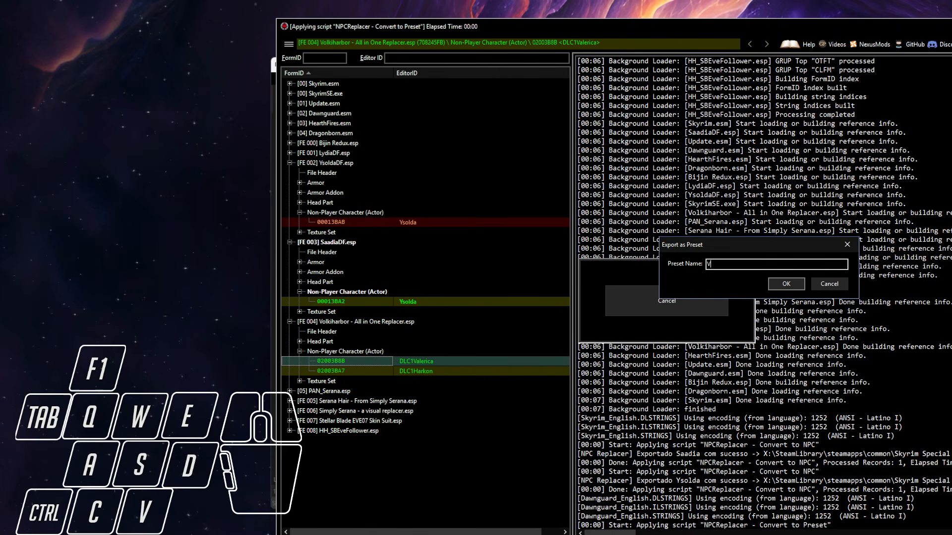
pyautogui.write('alerica')
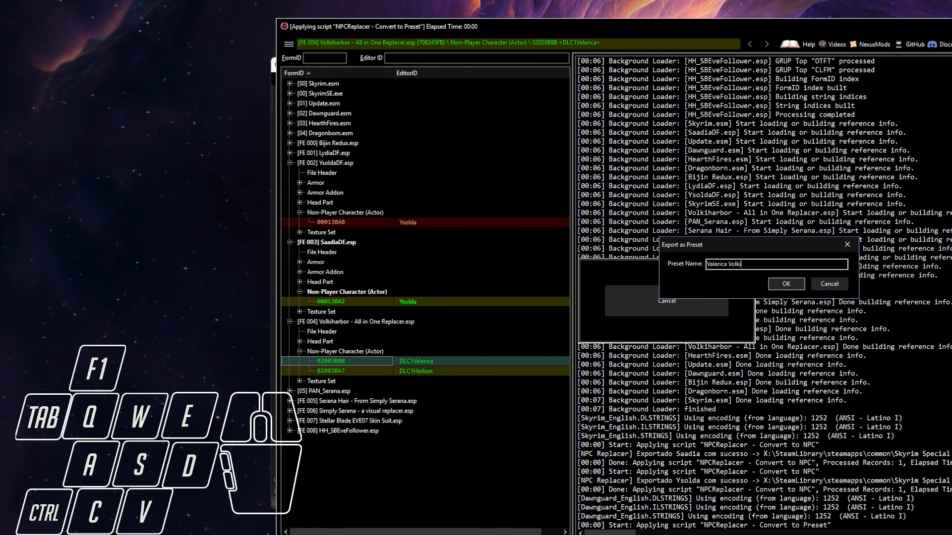
pyautogui.write(' Volki')
pyautogui.press('Return')
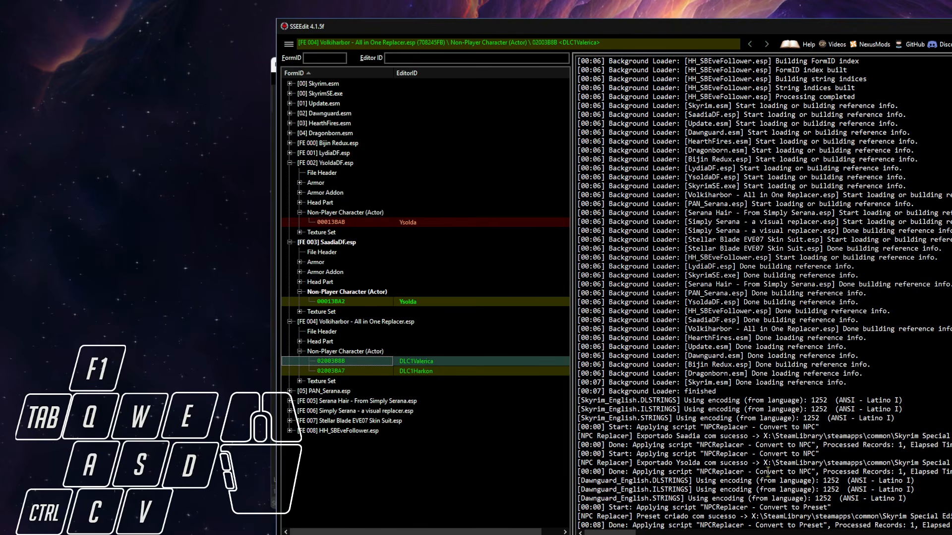
# Switch to the file explorer and open the NPC Replacer Presets folder containing the exported preset
pyautogui.hotkey('alt', 'Tab')
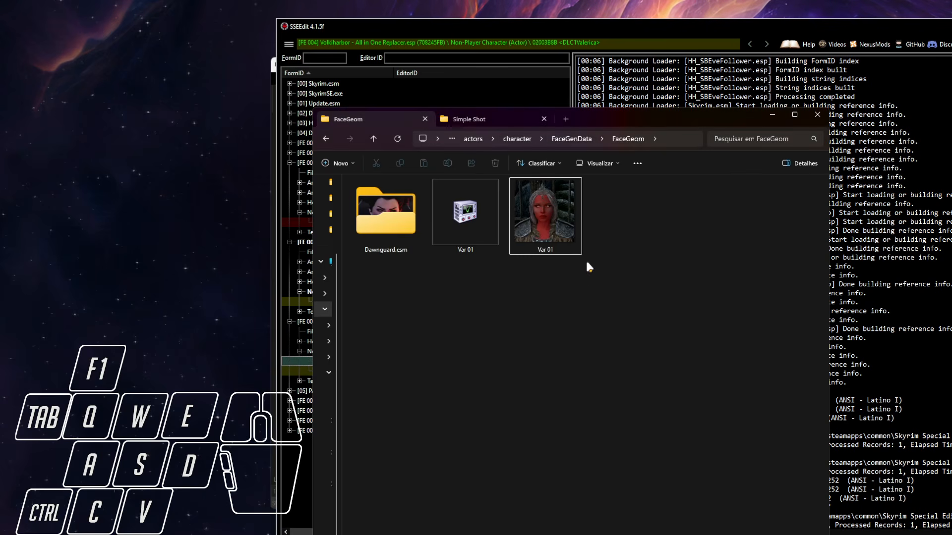
pyautogui.hotkey('alt', 'Tab')
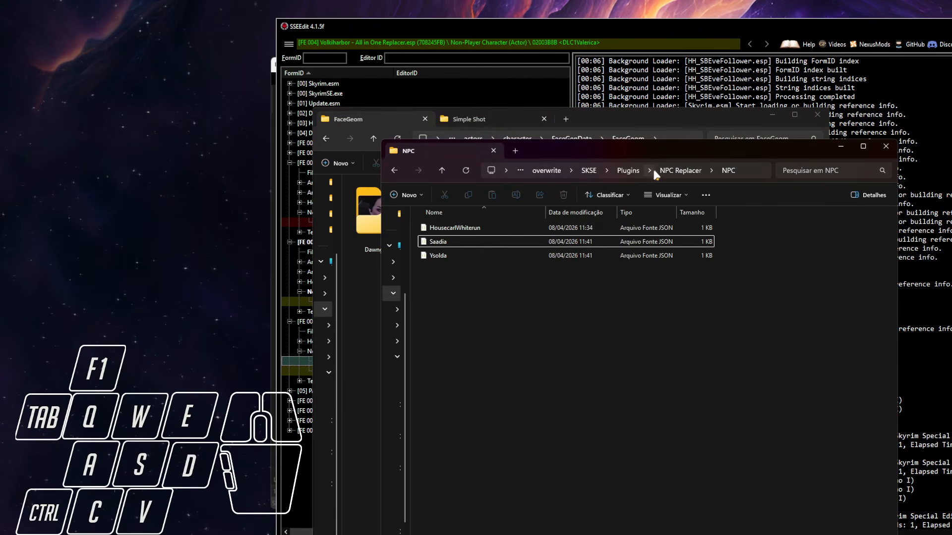
pyautogui.click(669, 174)
pyautogui.doubleClick(454, 243)
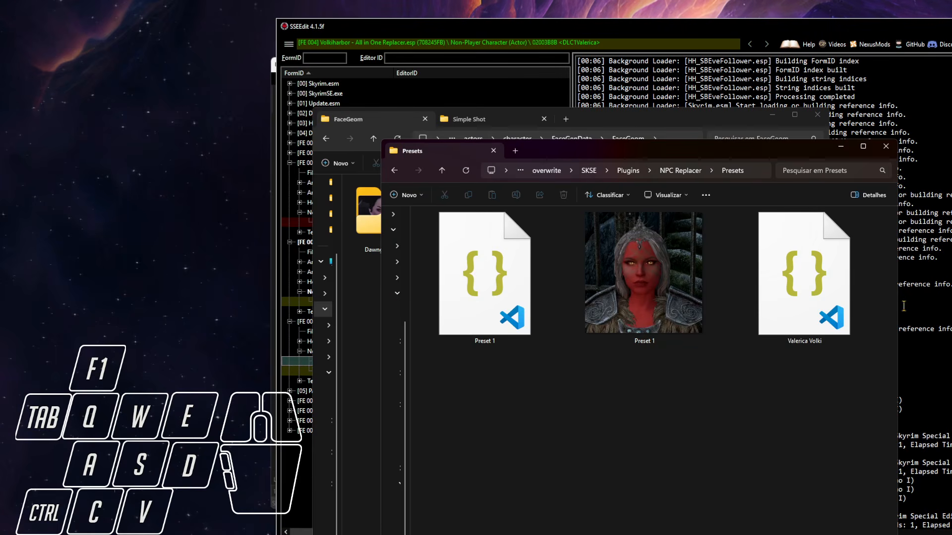
# Copy the 00003B8B portrait image from the FaceGeom Dawnguard.esm folder into the Presets folder
pyautogui.click(669, 125)
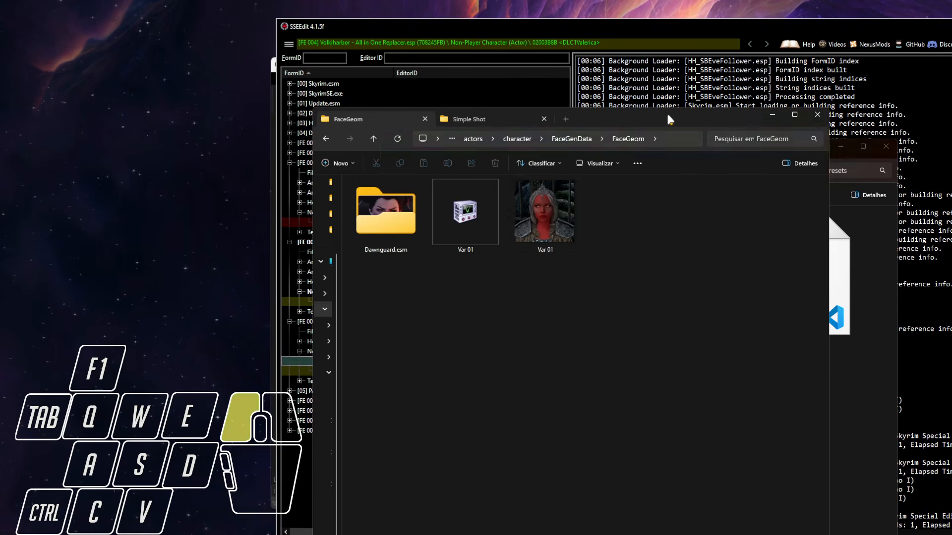
pyautogui.doubleClick(389, 228)
pyautogui.click(416, 214)
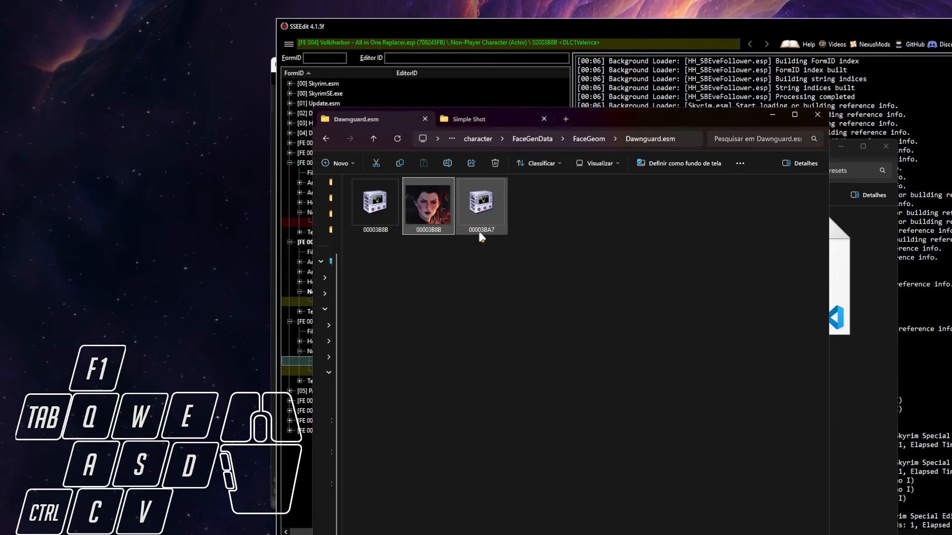
pyautogui.hotkey('ctrl', 'c')
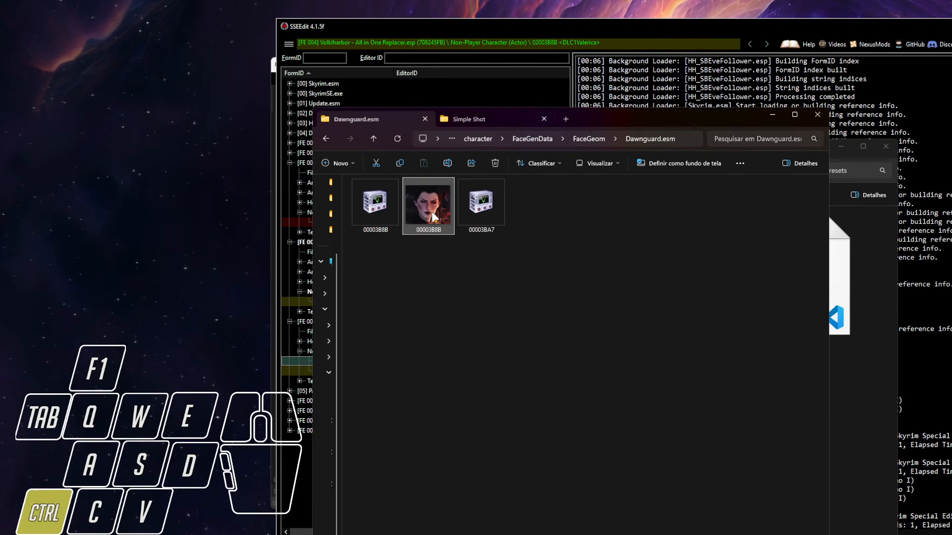
pyautogui.click(847, 409)
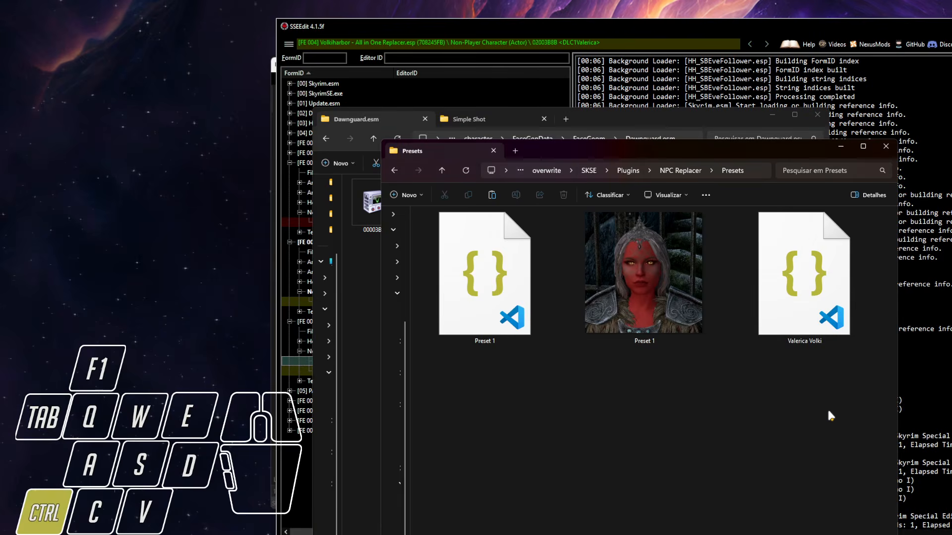
pyautogui.hotkey('ctrl', 'v')
# Rename the copied 00003B8B image as "Valerica Volki", reusing the preset JSON file's name
pyautogui.rightClick(817, 302)
pyautogui.click(896, 315)
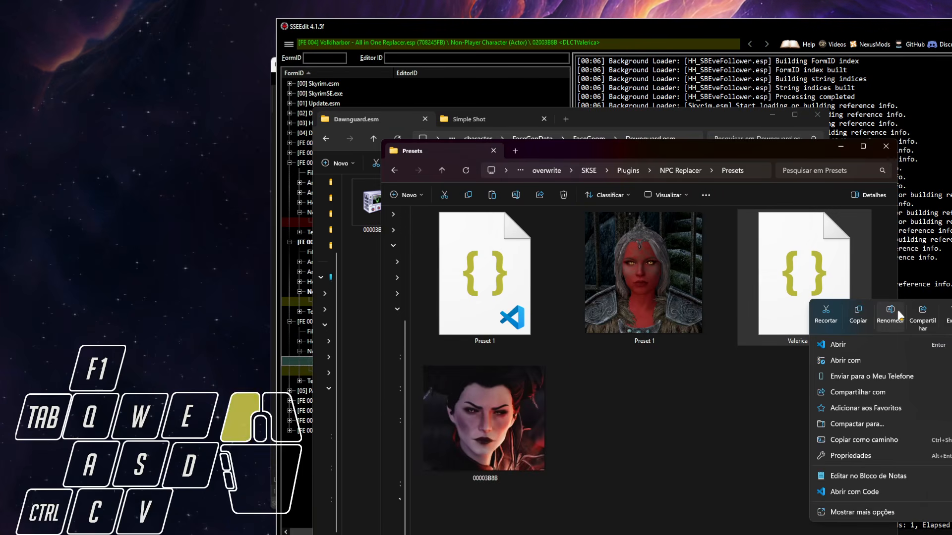
pyautogui.hotkey('ctrl', 'c')
pyautogui.rightClick(506, 416)
pyautogui.click(579, 427)
pyautogui.hotkey('ctrl', 'v')
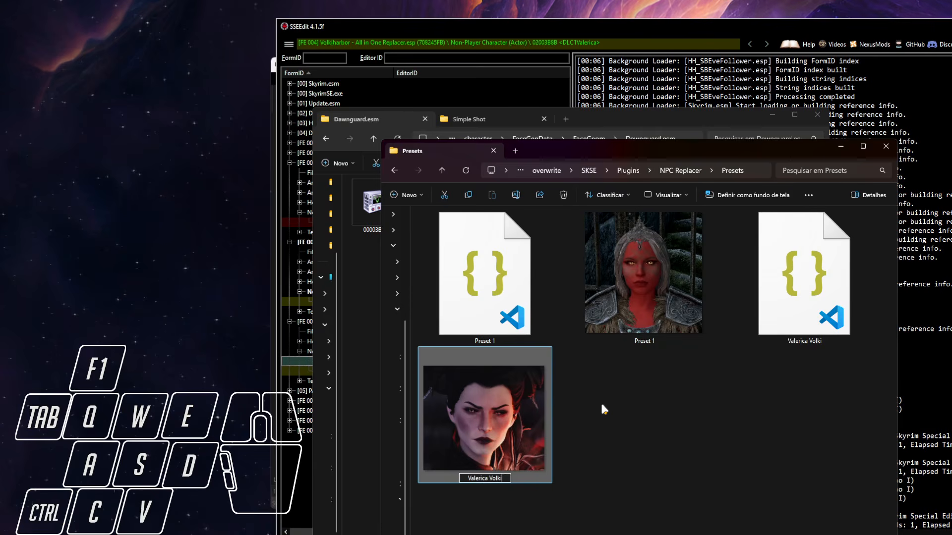
pyautogui.press('Return')
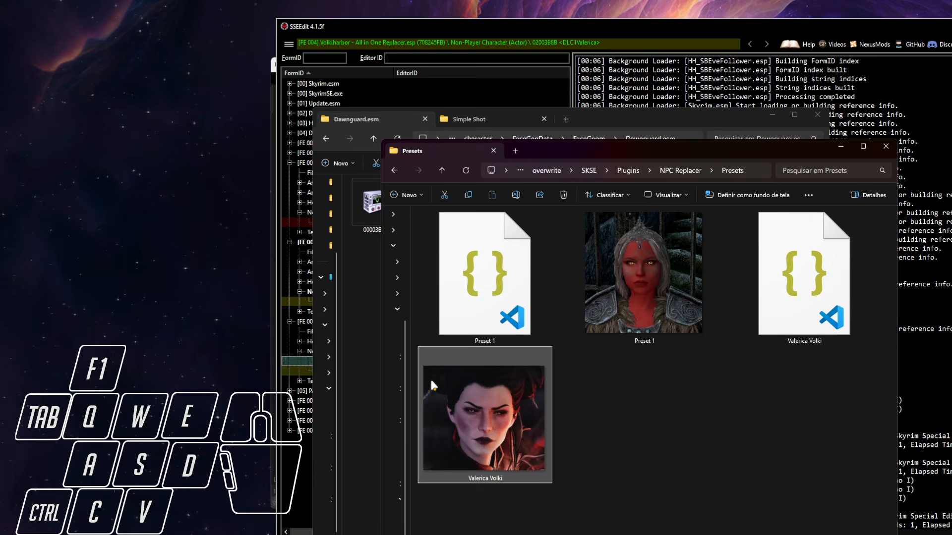
# Return to SSEEdit and open the DLC1Serana NPC record in PAN_Serana.esp
pyautogui.click(606, 25)
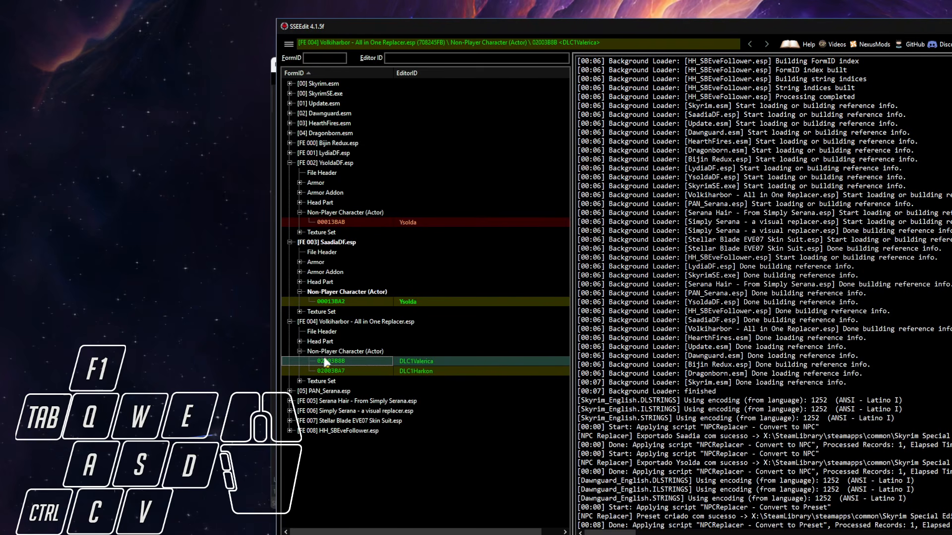
pyautogui.click(289, 391)
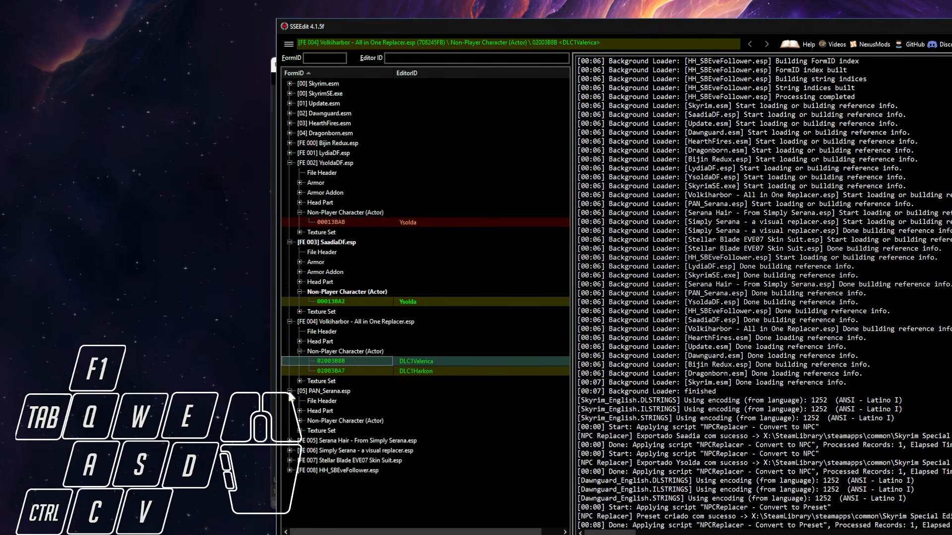
pyautogui.click(299, 421)
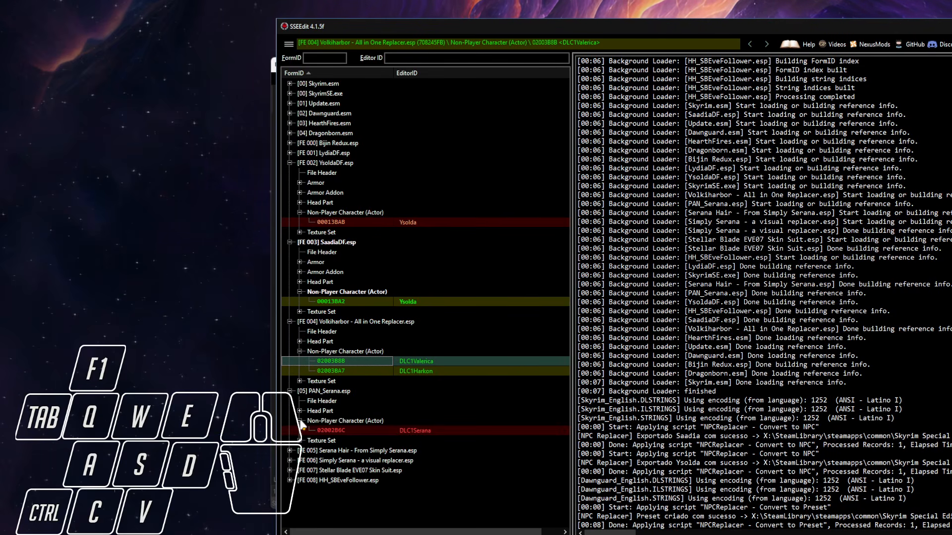
pyautogui.click(378, 430)
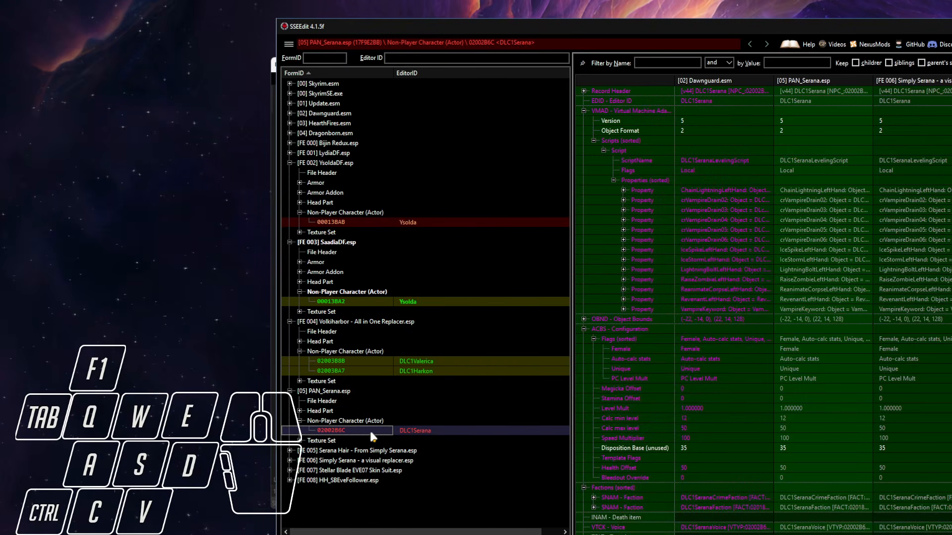
# Apply the "NPCReplacer - Convert to Preset" script to the DLC1Serana record, naming the preset "Serana Pan"
pyautogui.rightClick(370, 430)
pyautogui.click(408, 534)
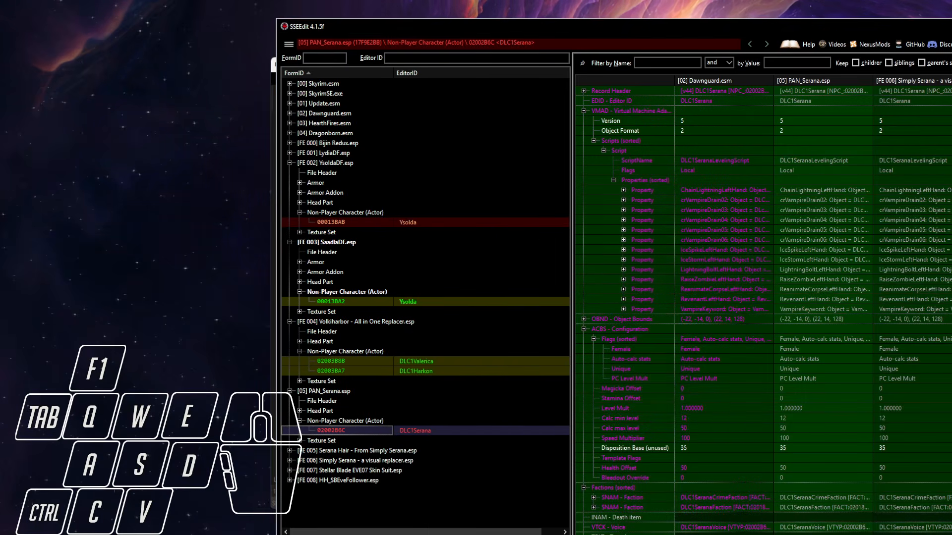
pyautogui.click(785, 402)
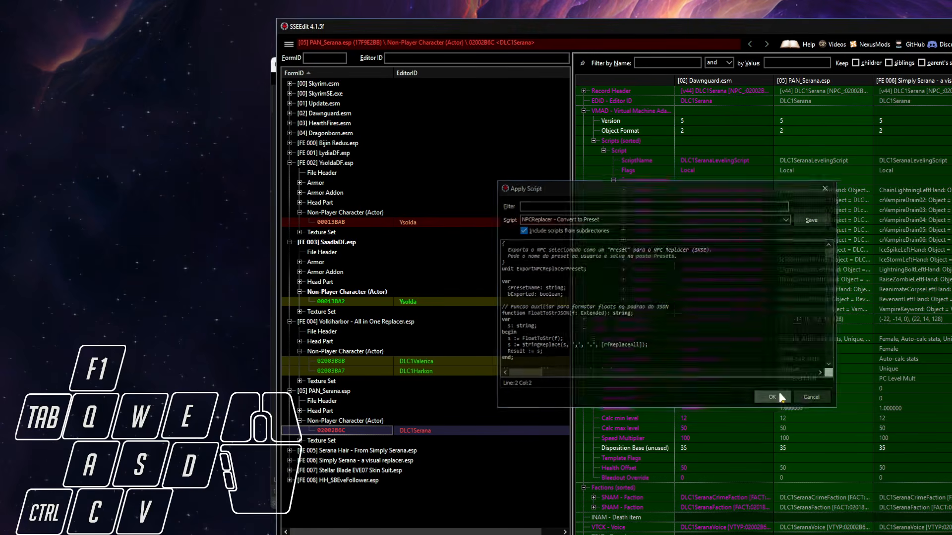
pyautogui.write('Serana Pan')
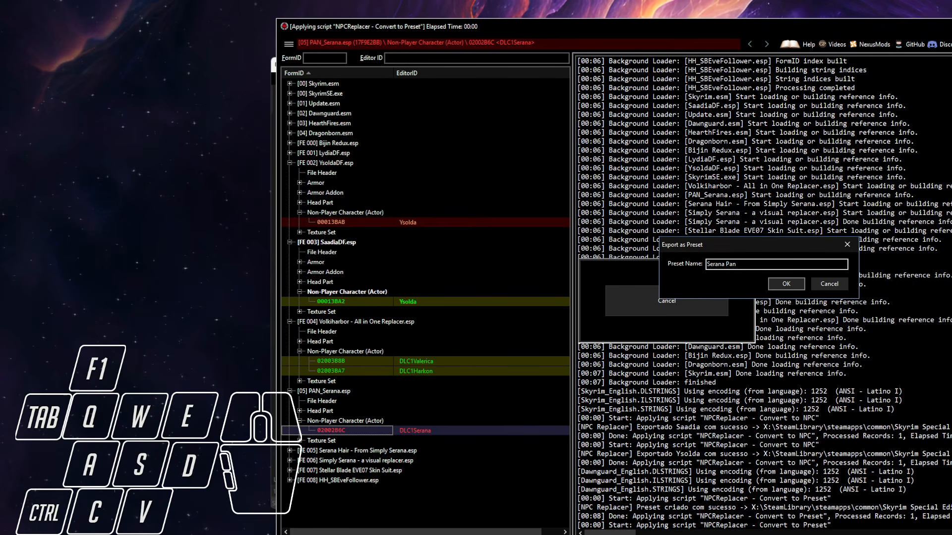
pyautogui.press('Return')
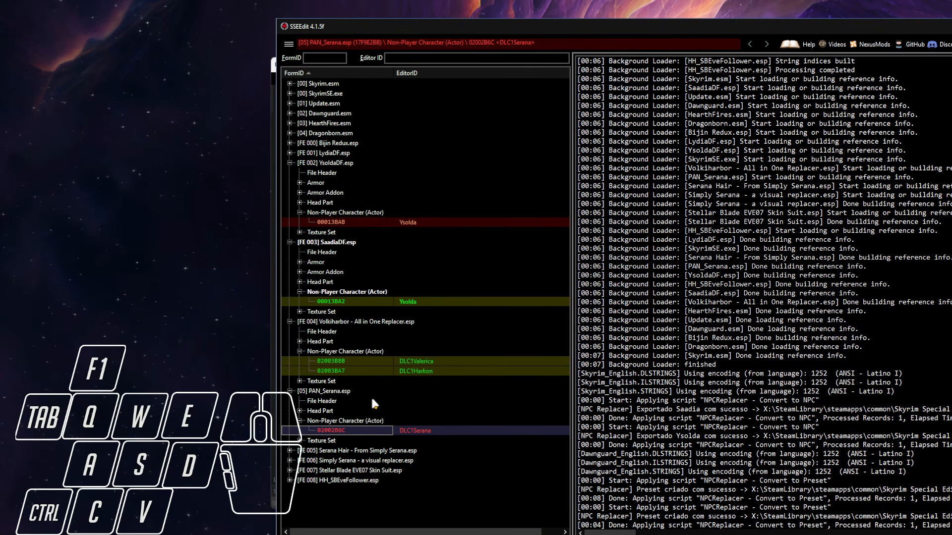
# Examine the hair, hairline and head records among the head parts of PAN_Serana.esp
pyautogui.click(300, 411)
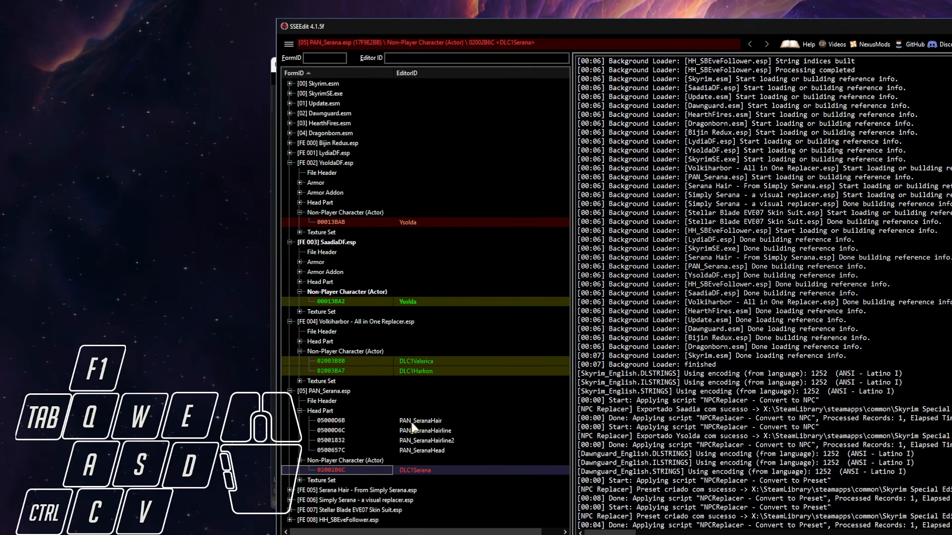
pyautogui.click(370, 420)
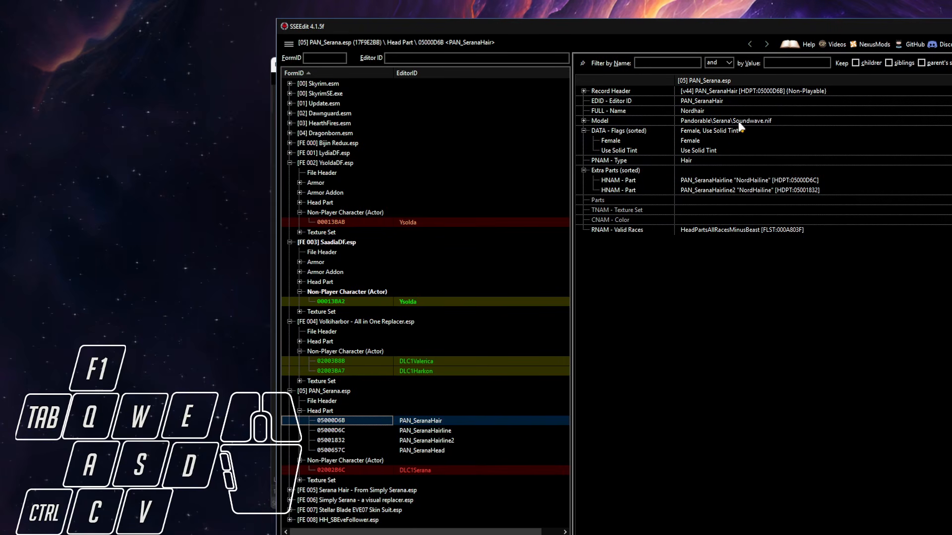
pyautogui.click(440, 430)
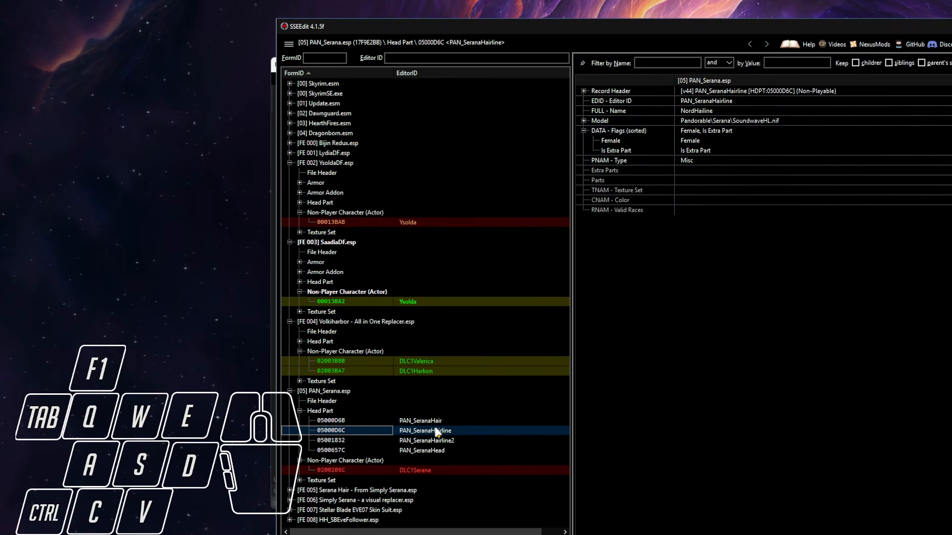
pyautogui.click(438, 440)
pyautogui.click(438, 451)
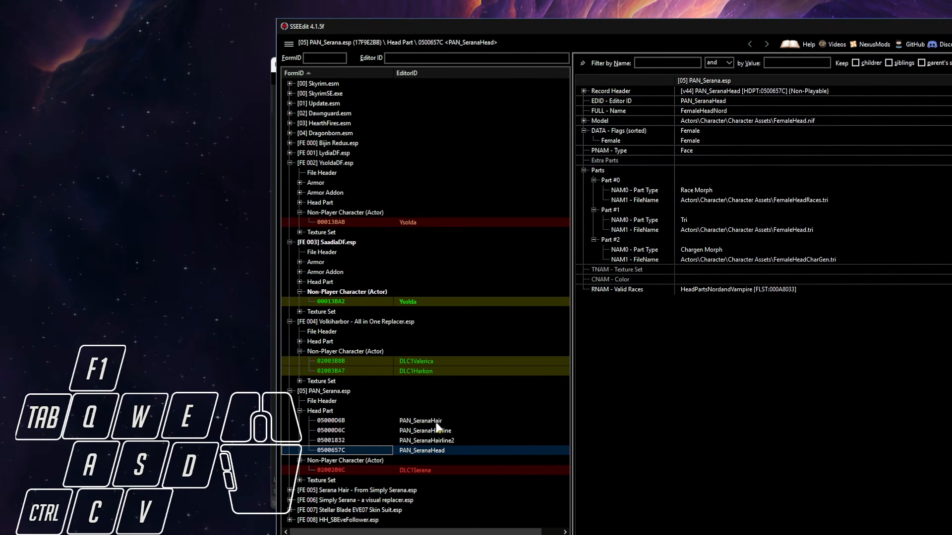
# Examine the PAN_SeranaHair record, and expand the two Simply Serana plugins to open the sSeranaHead head part
pyautogui.click(433, 421)
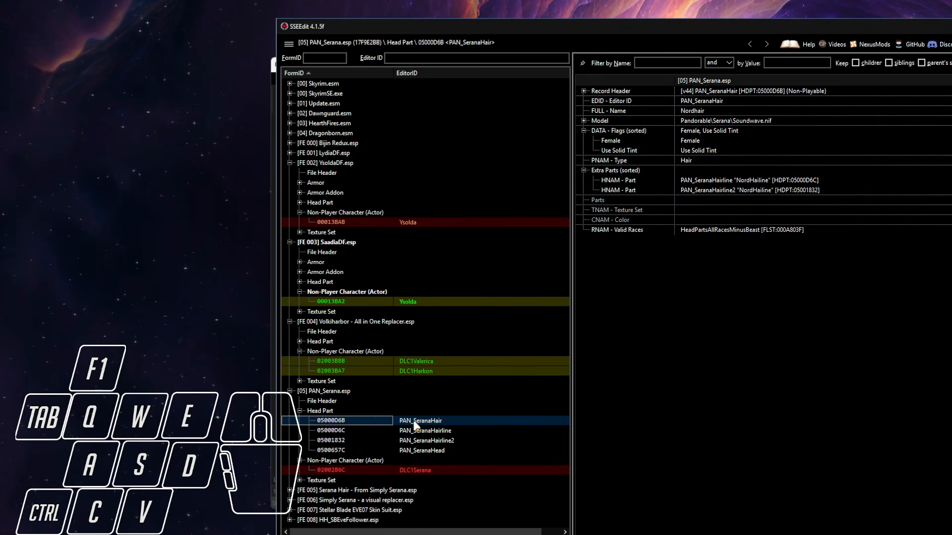
pyautogui.click(289, 491)
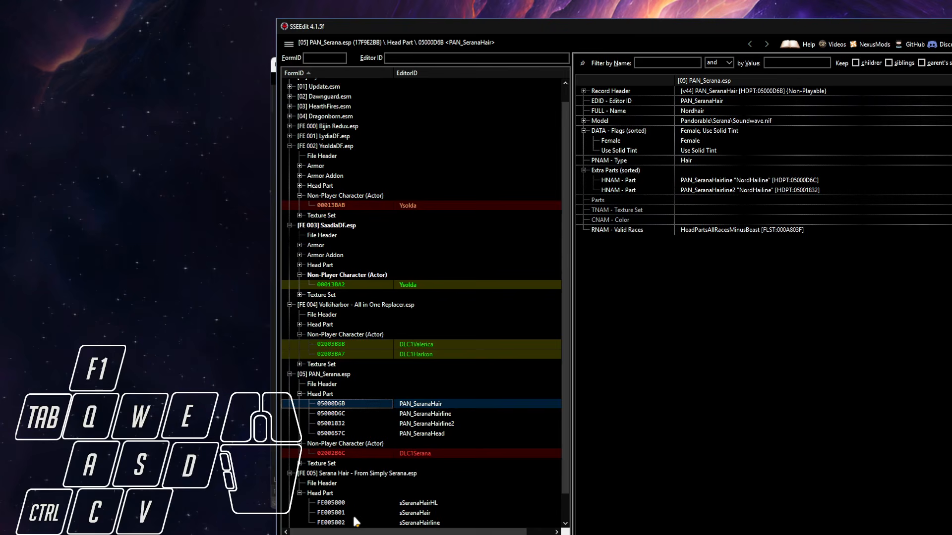
pyautogui.scroll(-1, 366, 503)
pyautogui.click(287, 504)
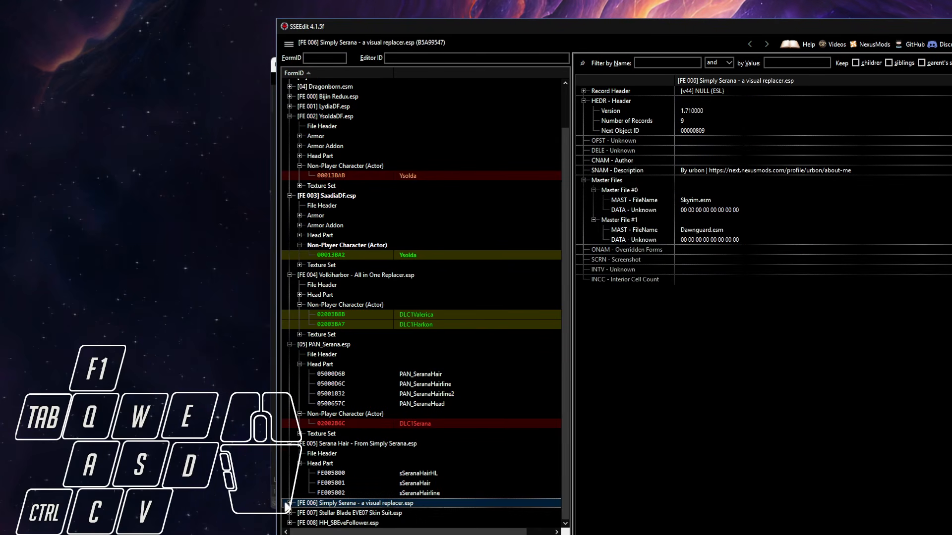
pyautogui.click(290, 504)
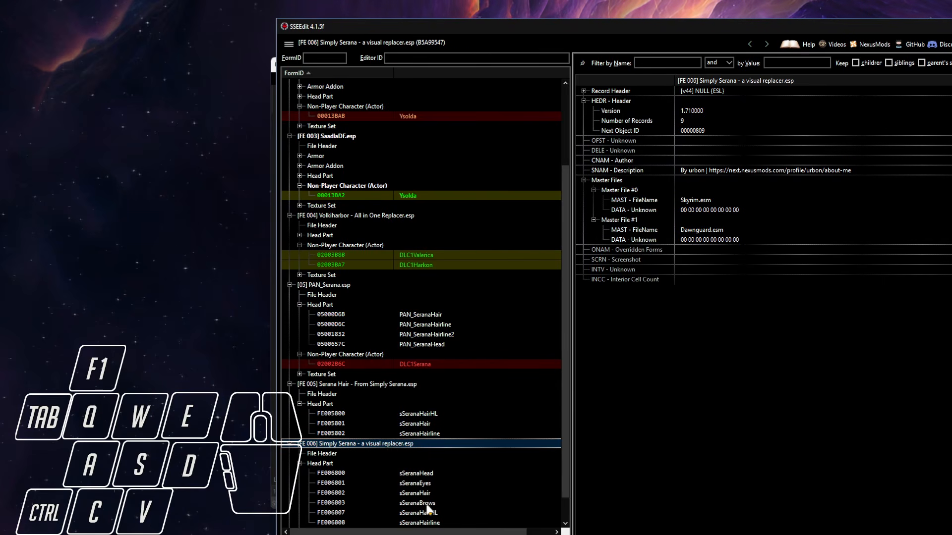
pyautogui.scroll(-1, 425, 487)
pyautogui.click(422, 443)
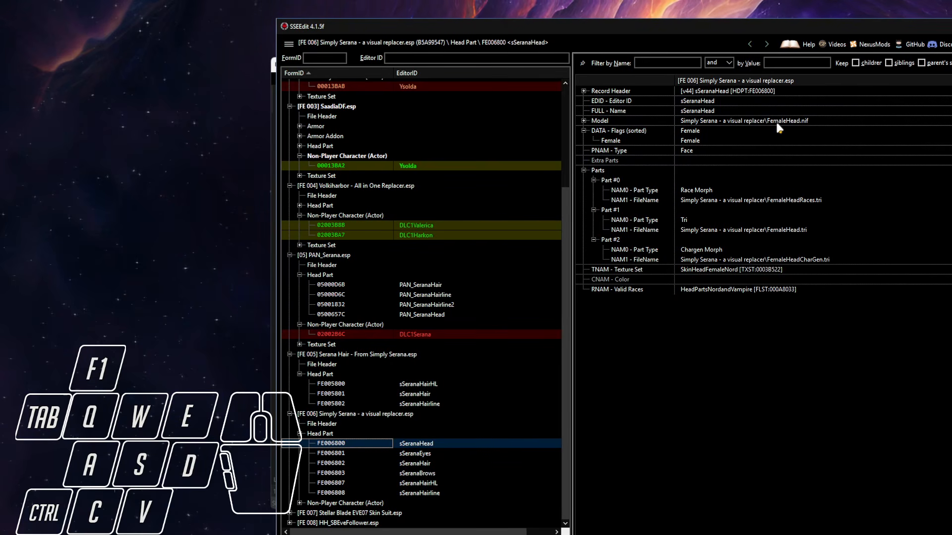
# Examine the head, eyes, lashes, brows and shadow records among the head parts of YsoldaDF.esp
pyautogui.scroll(2, 333, 201)
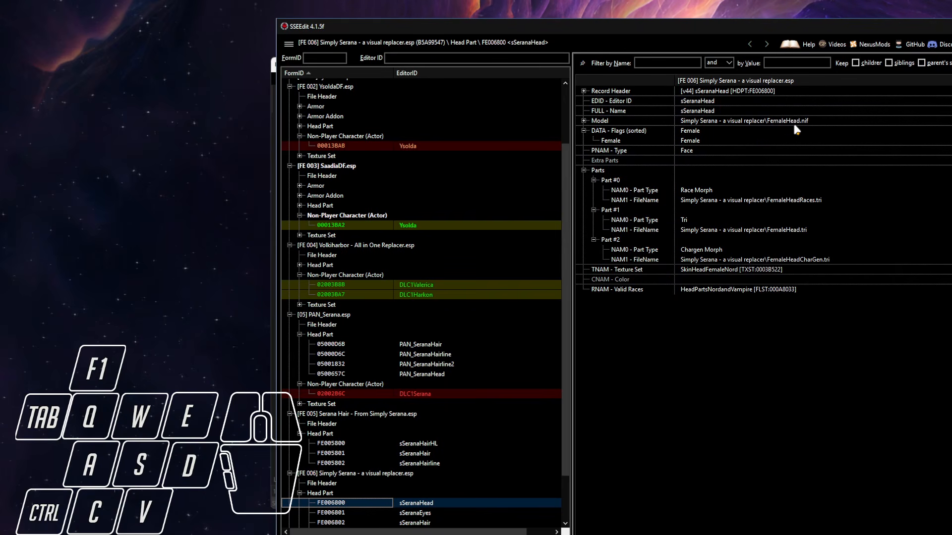
pyautogui.scroll(2, 302, 191)
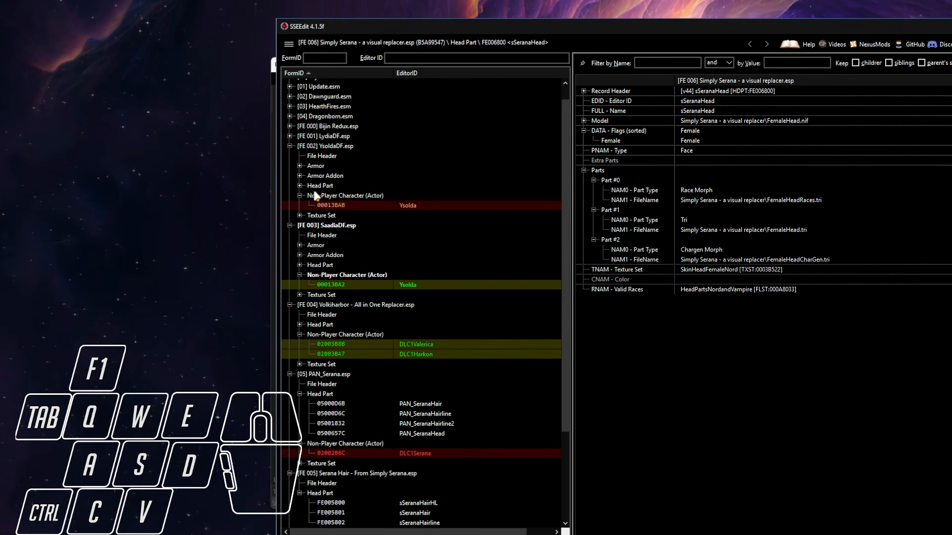
pyautogui.click(299, 186)
pyautogui.click(379, 204)
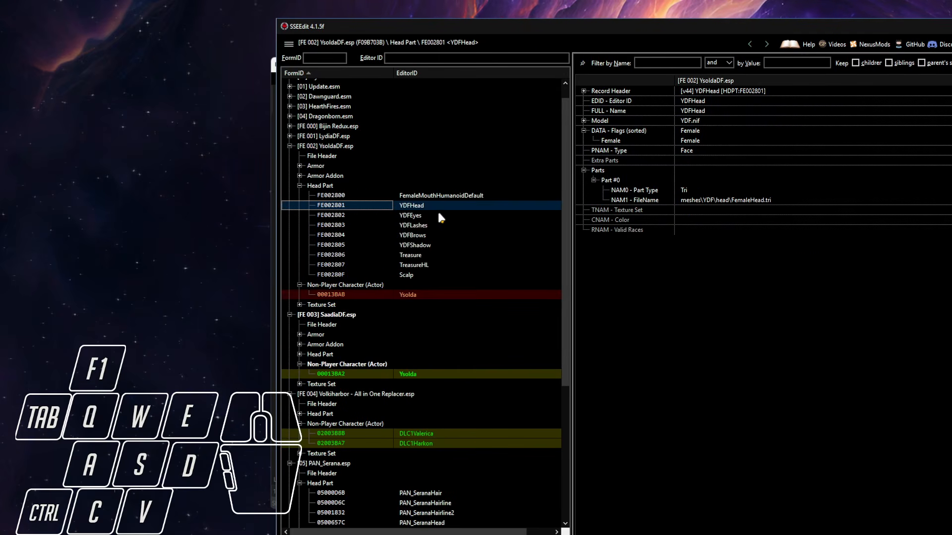
pyautogui.click(426, 215)
pyautogui.click(427, 225)
pyautogui.click(427, 235)
pyautogui.click(428, 245)
pyautogui.click(430, 235)
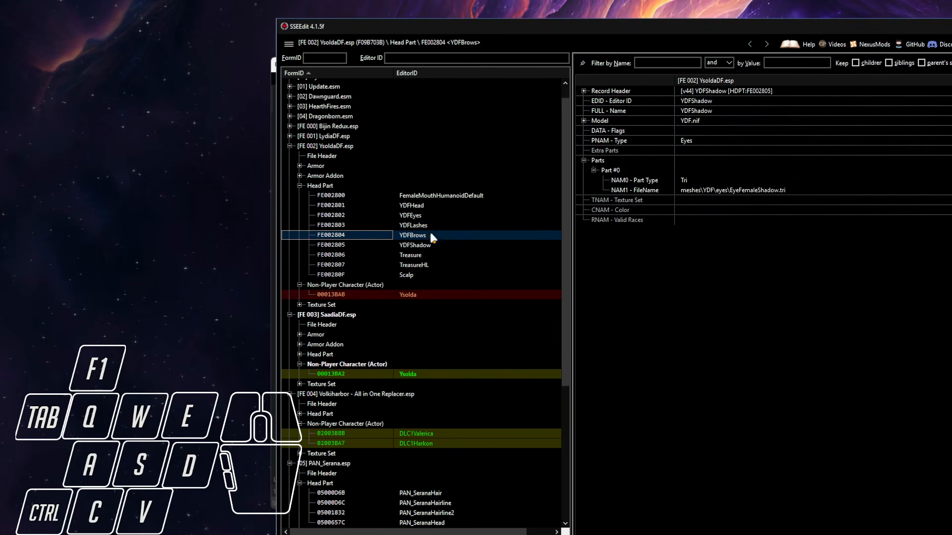
pyautogui.click(424, 215)
pyautogui.click(423, 205)
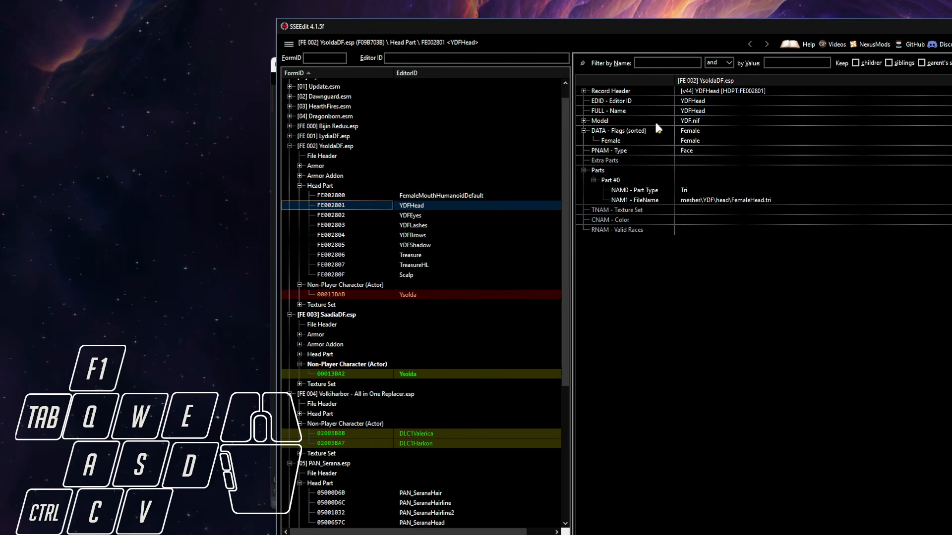
# Reopen the sSeranaHead record of Simply Serana - a visual replacer.esp to compare its model and part paths
pyautogui.scroll(-3, 419, 356)
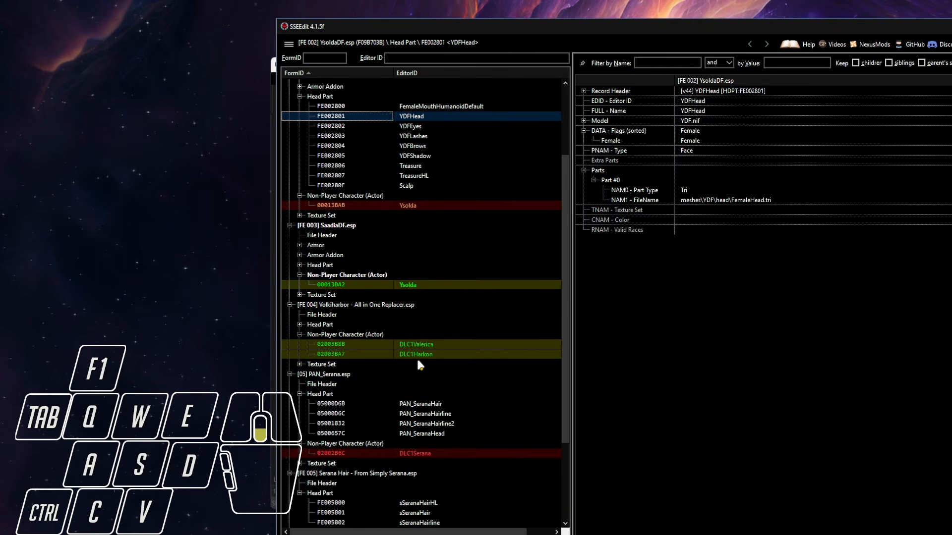
pyautogui.scroll(-2, 421, 448)
pyautogui.scroll(-2, 362, 465)
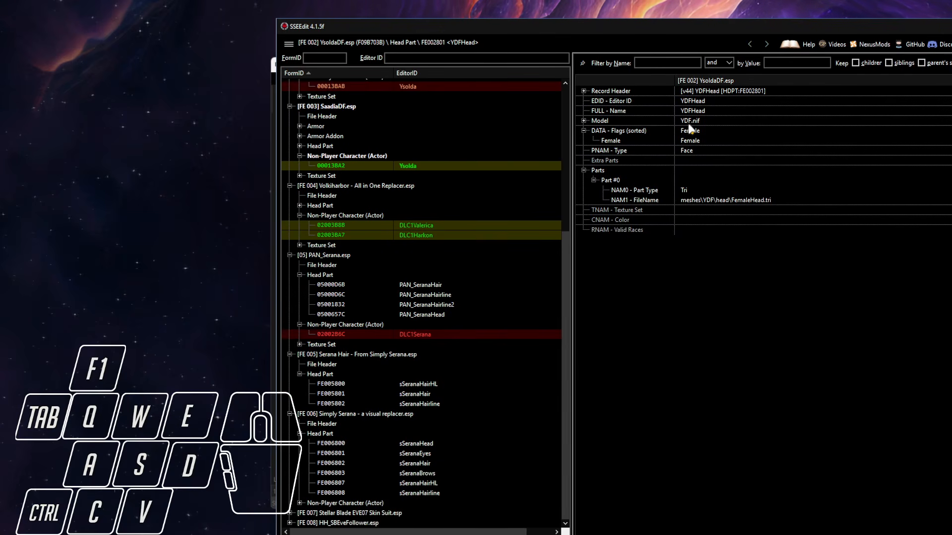
pyautogui.click(409, 445)
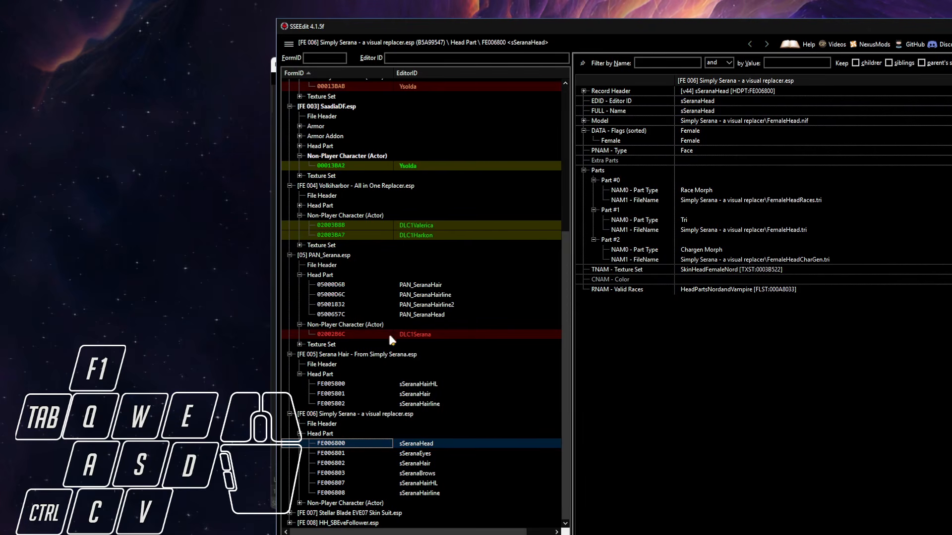
# Switch to File Explorer, check the Serana Pan file in the Presets folder, and open FaceGeom in the other window
pyautogui.click(606, 534)
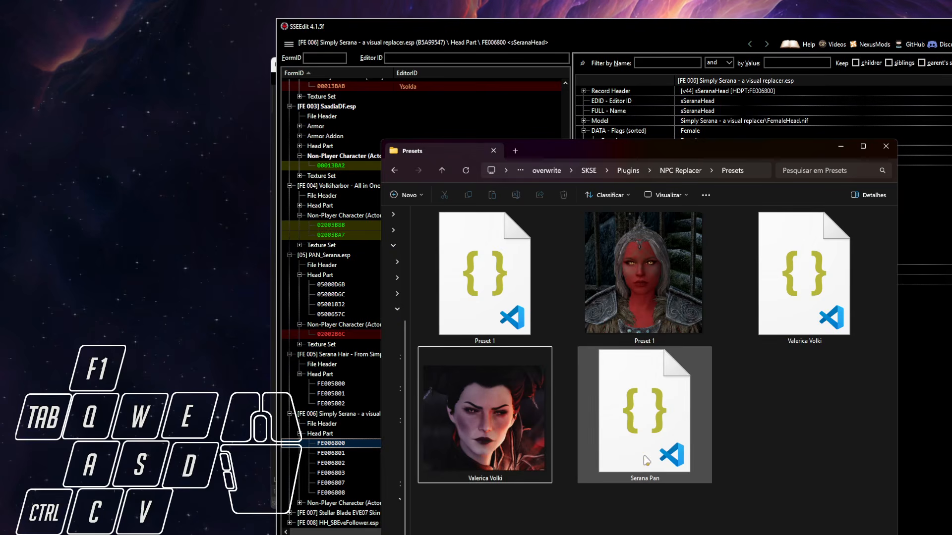
pyautogui.moveTo(590, 143); pyautogui.dragTo(808, 178)
pyautogui.hotkey('alt', 'Tab')
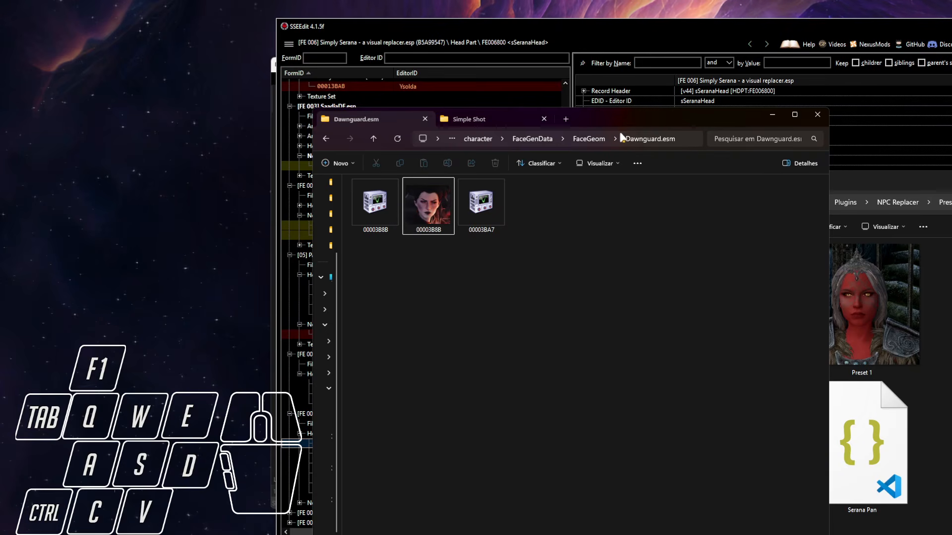
pyautogui.click(597, 144)
# Examine the Var 01 mesh and its same-named image in the FaceGeom folder
pyautogui.moveTo(484, 276); pyautogui.dragTo(532, 240)
pyautogui.click(436, 306)
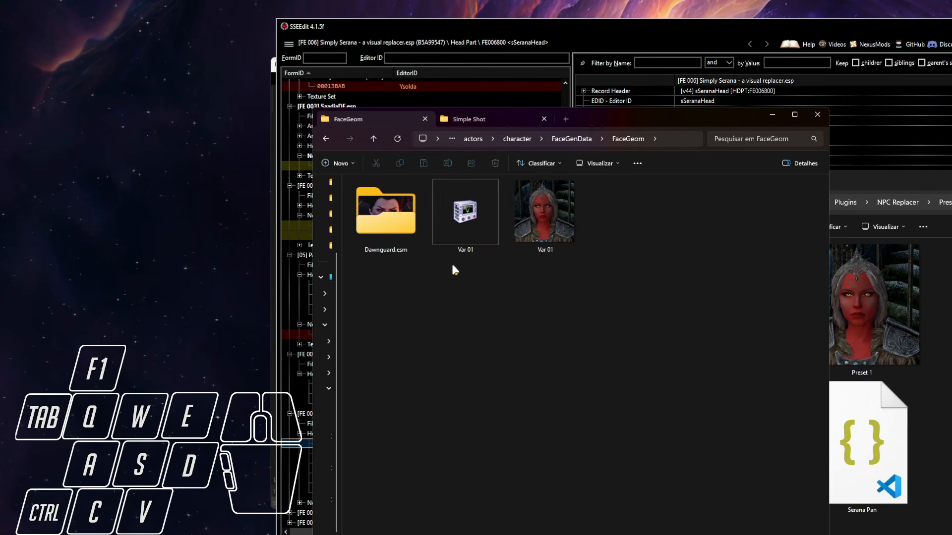
pyautogui.moveTo(458, 293); pyautogui.dragTo(466, 346)
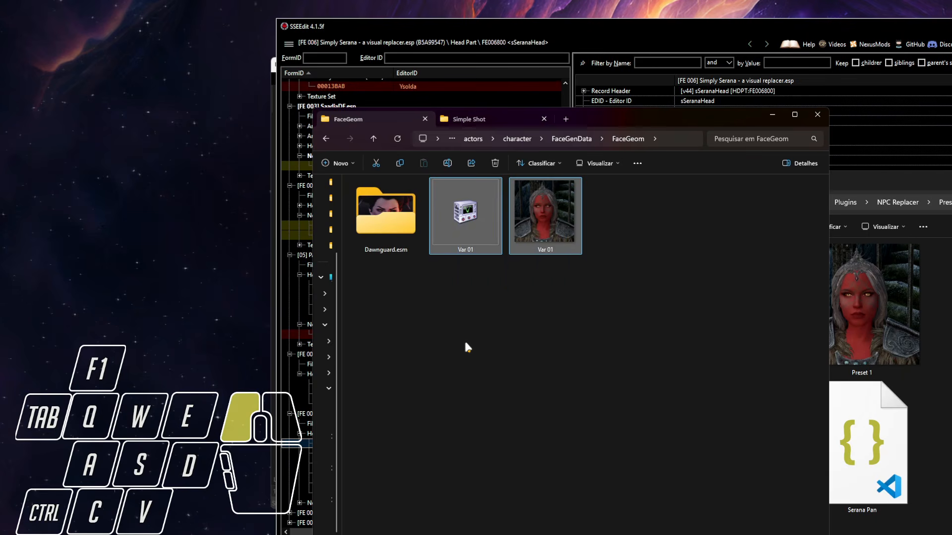
pyautogui.doubleClick(388, 233)
pyautogui.hotkey('alt', 'Left')
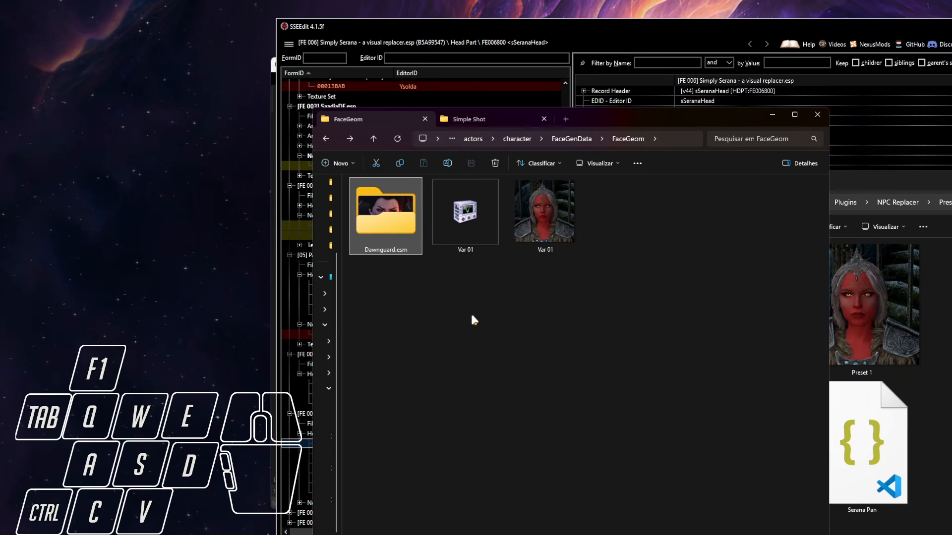
pyautogui.click(437, 304)
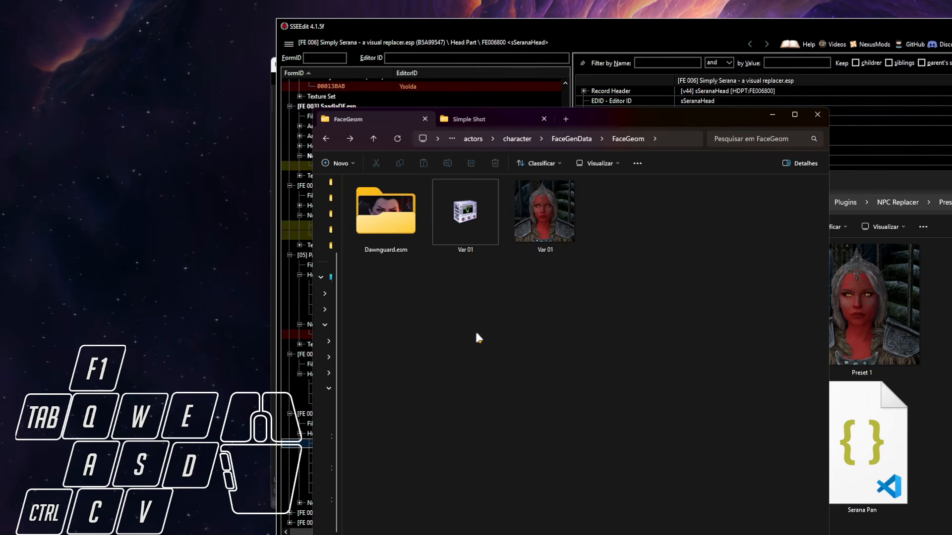
pyautogui.moveTo(476, 302); pyautogui.dragTo(569, 209)
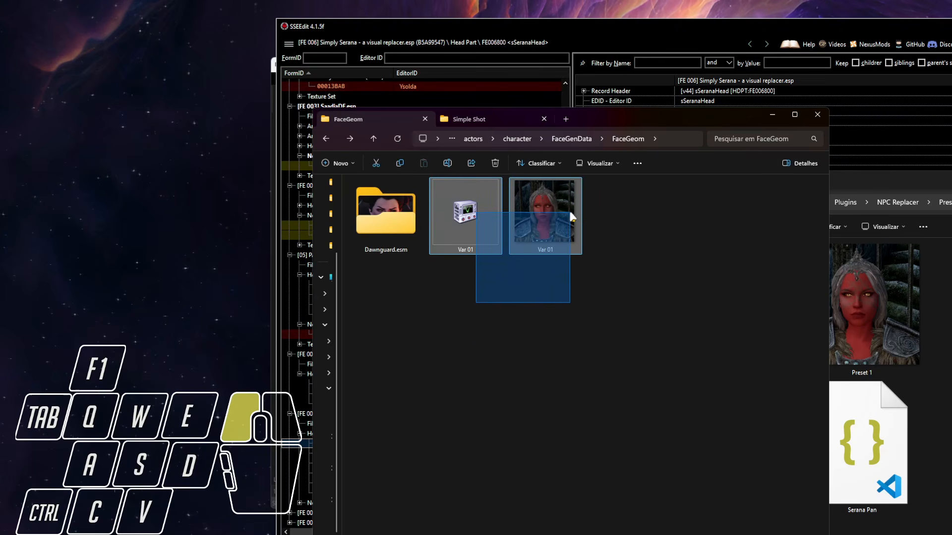
pyautogui.click(504, 258)
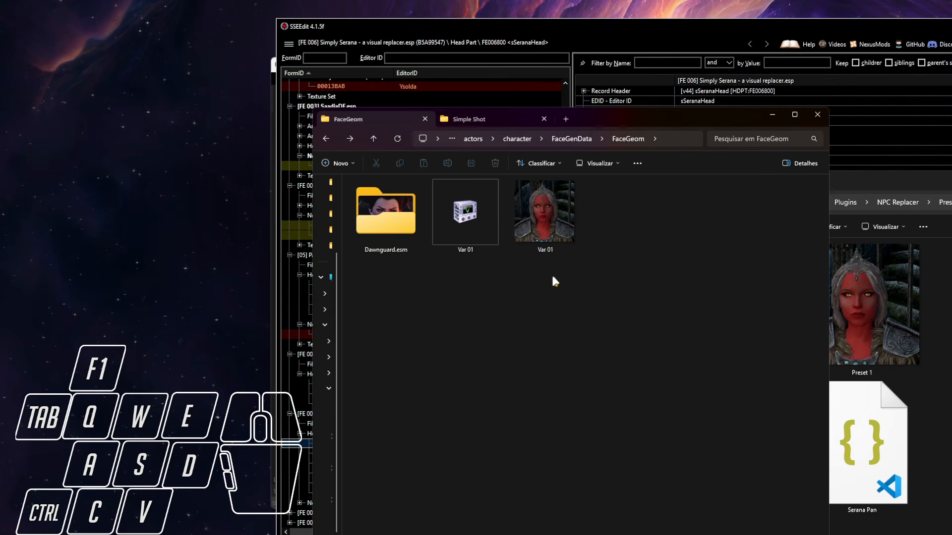
# Examine the 00003B8B mesh and its same-named image in the Dawnguard.esm folder, and return to FaceGeom
pyautogui.doubleClick(384, 219)
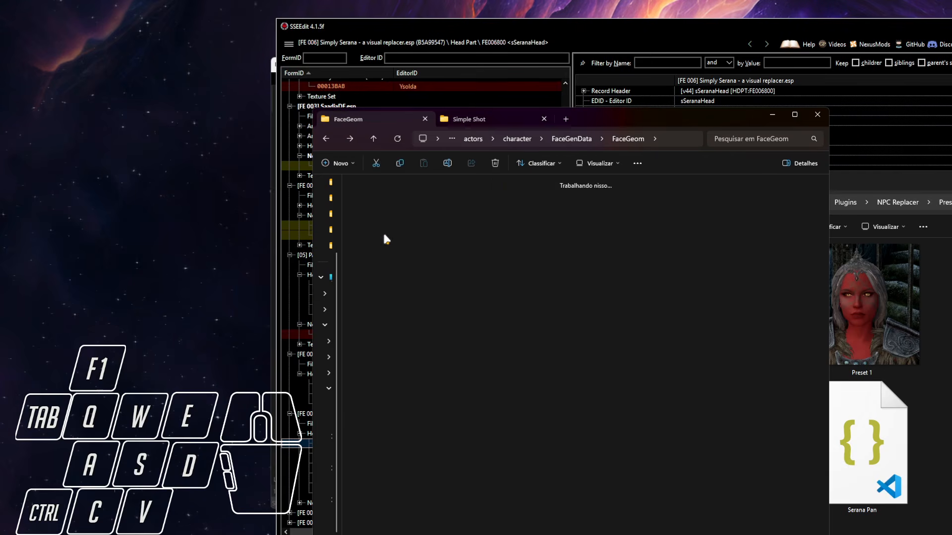
pyautogui.moveTo(373, 264); pyautogui.dragTo(431, 218)
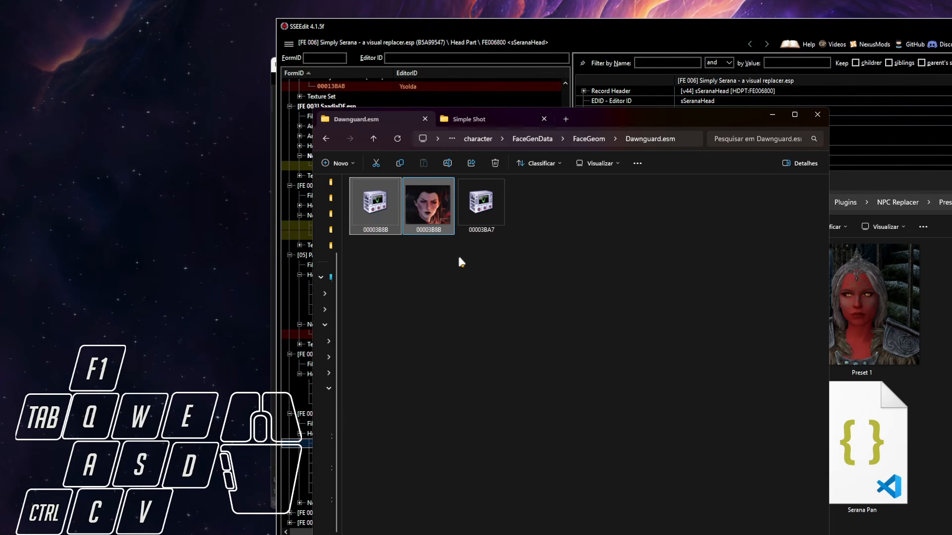
pyautogui.click(395, 254)
pyautogui.moveTo(373, 257); pyautogui.dragTo(415, 214)
pyautogui.click(526, 435)
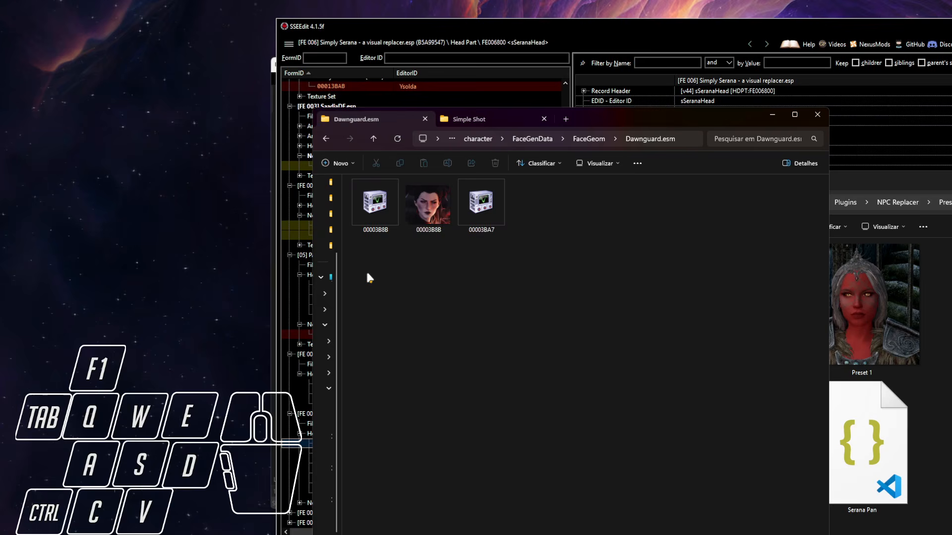
pyautogui.moveTo(383, 288); pyautogui.dragTo(407, 260)
pyautogui.click(406, 301)
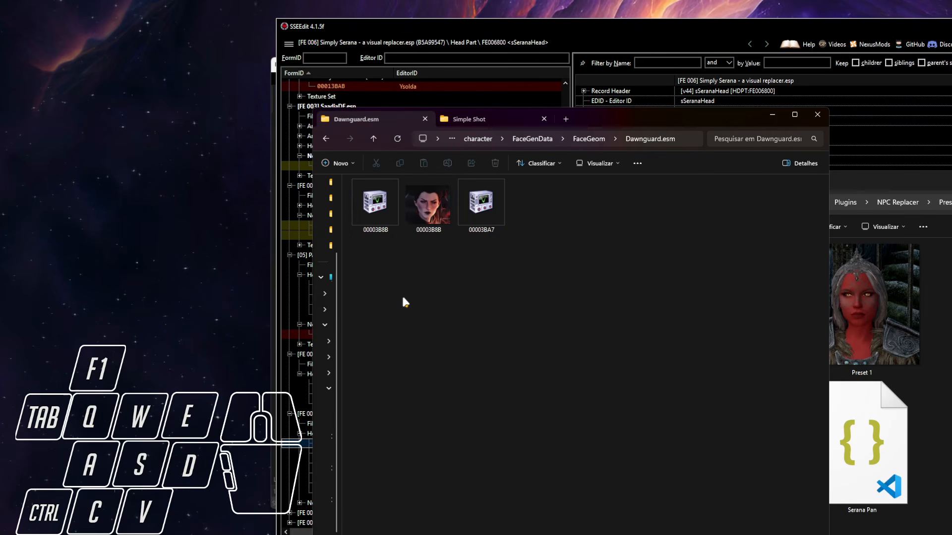
pyautogui.hotkey('alt', 'Left')
pyautogui.moveTo(459, 289); pyautogui.dragTo(606, 306)
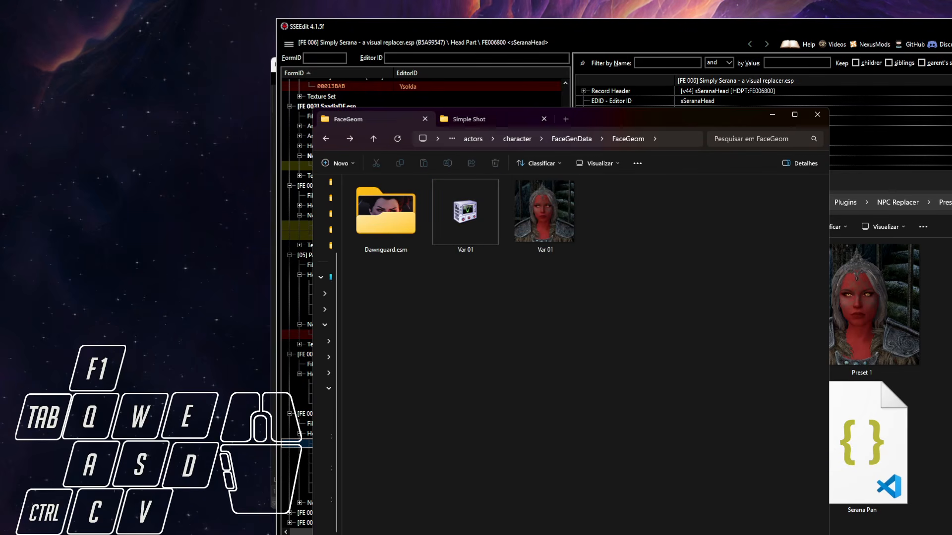
# Switch to Mod Organizer, unlock it while SSEEdit is running, and launch Skyrim
pyautogui.click(697, 28)
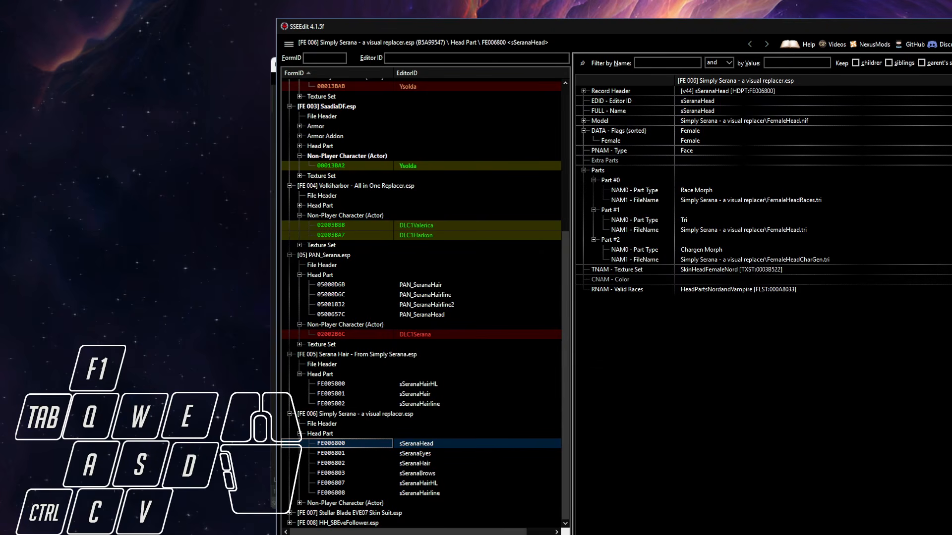
pyautogui.hotkey('alt', 'Tab')
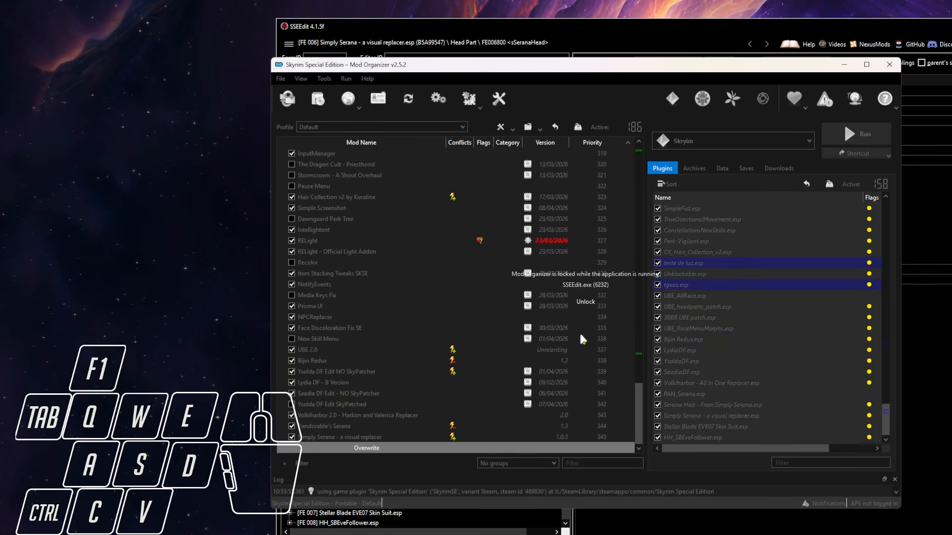
pyautogui.click(587, 303)
pyautogui.click(862, 134)
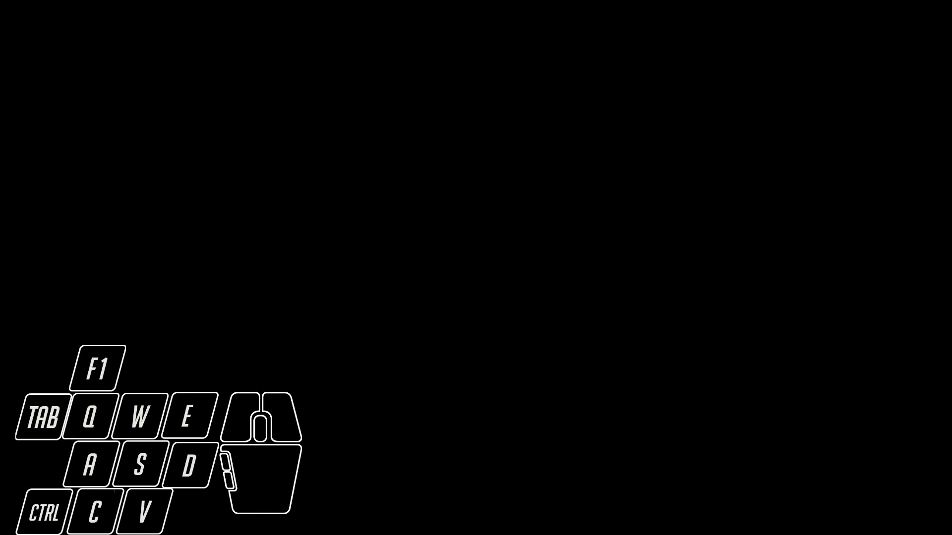
pyautogui.click(476, 267)
pyautogui.click(476, 268)
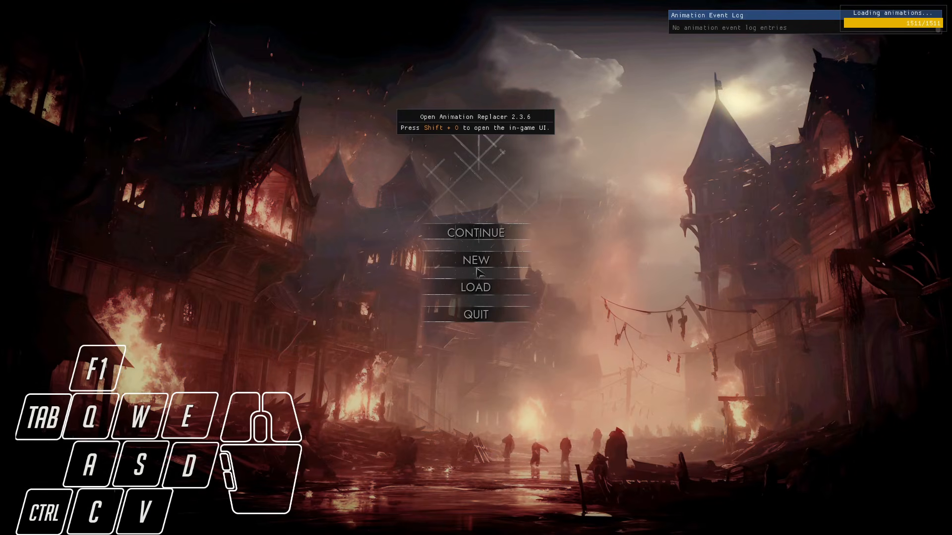
pyautogui.click(477, 272)
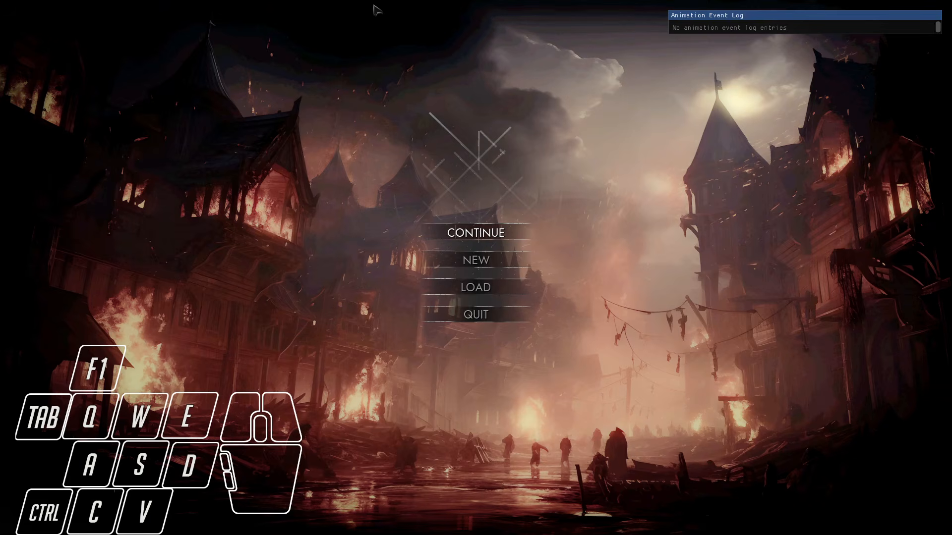
# Open the Mod Control Panel in the game and show the NPC Editor's Presets list
pyautogui.press('F1')
pyautogui.click(203, 186)
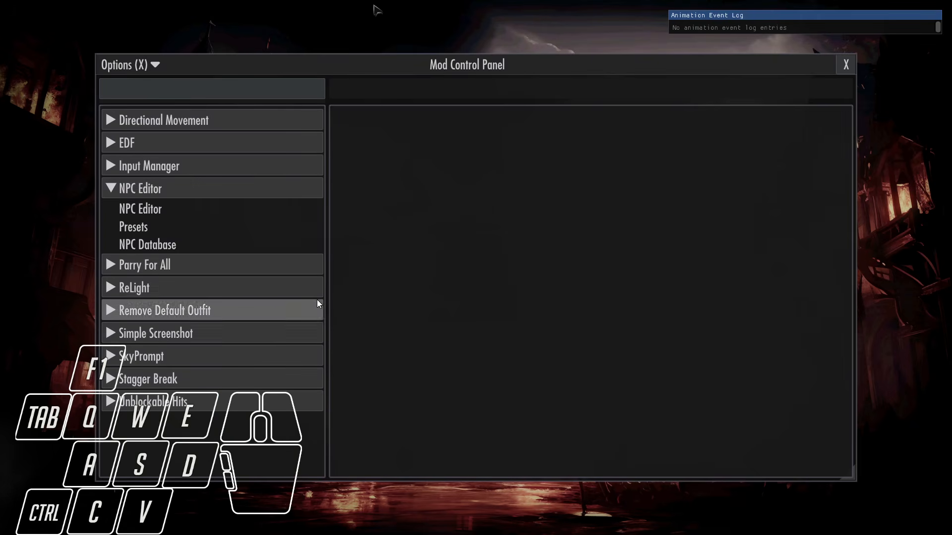
pyautogui.click(181, 229)
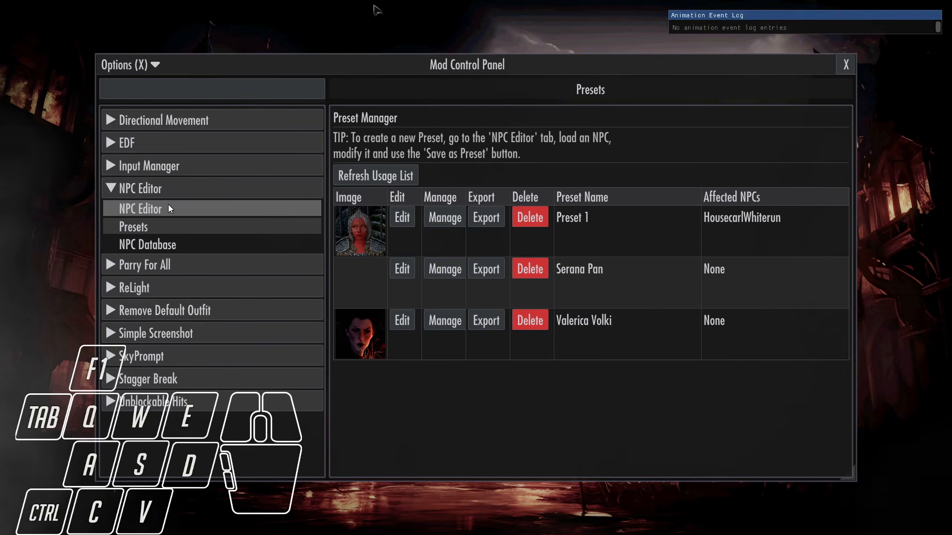
# Close the control panel, enter the game world, search the NPC list for "aela" and place Aela the Huntress
pyautogui.press('F1')
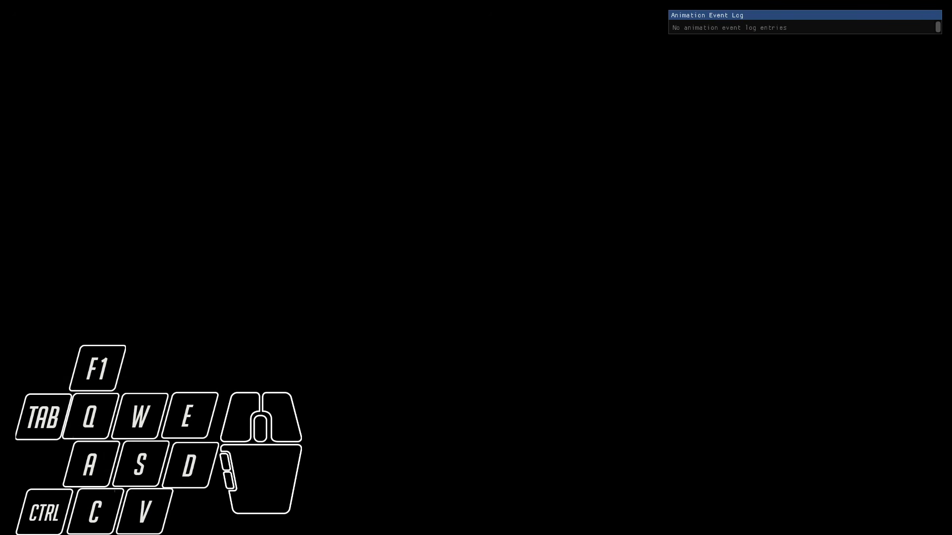
pyautogui.press('w')
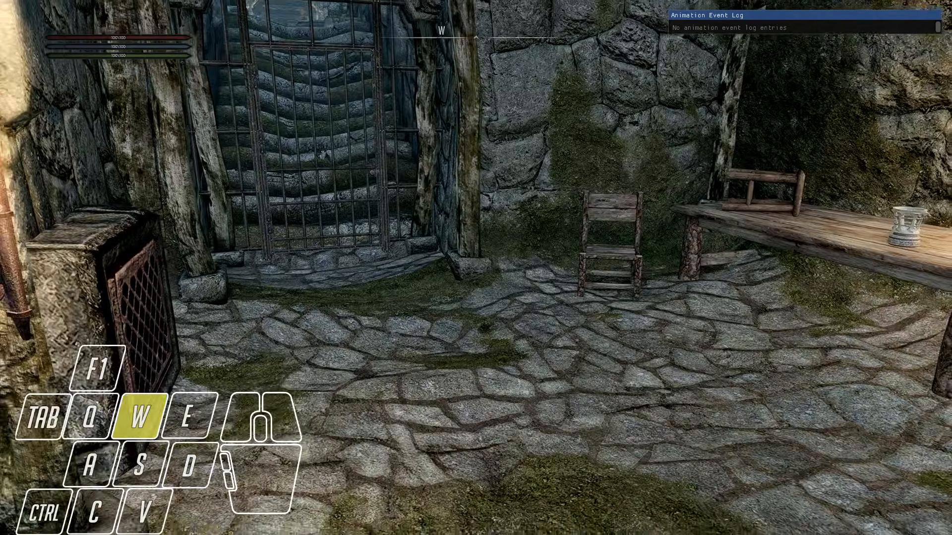
pyautogui.press('F1')
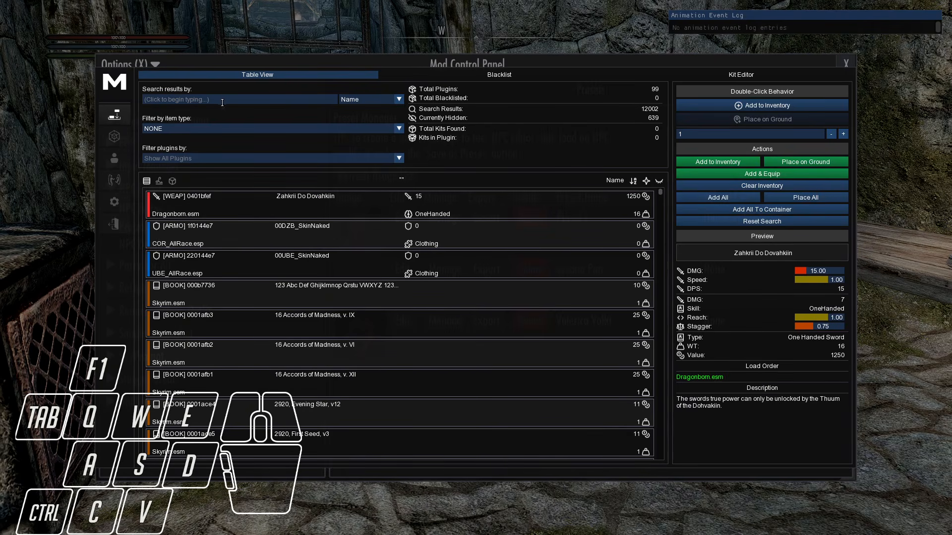
pyautogui.click(119, 154)
pyautogui.click(165, 98)
pyautogui.write('ae')
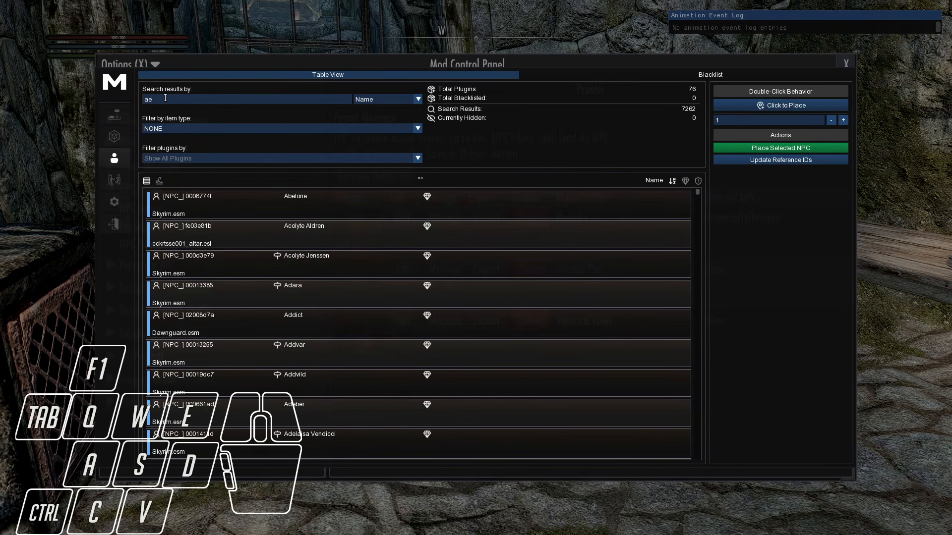
pyautogui.write('la')
pyautogui.click(277, 207)
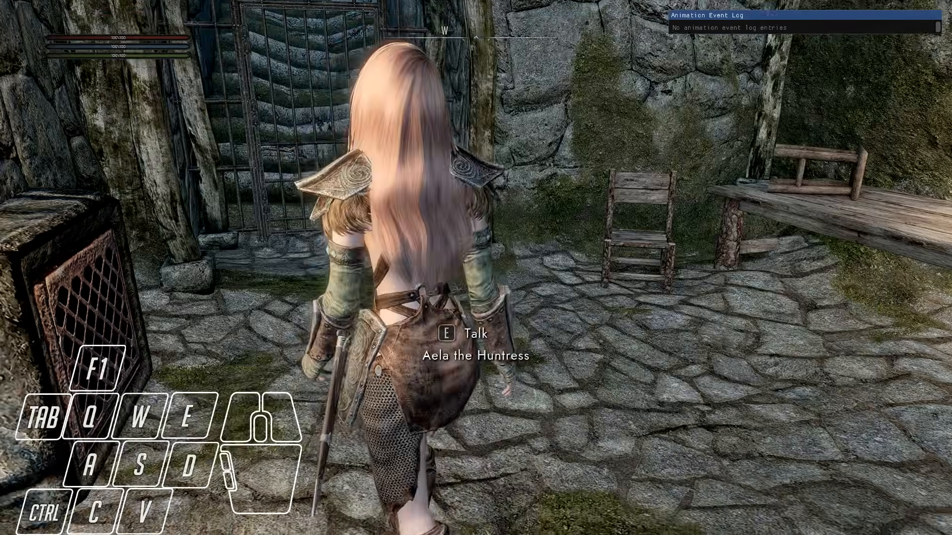
# Walk up to Aela the Huntress, talk to her to view her face, and end the conversation
pyautogui.press('w')
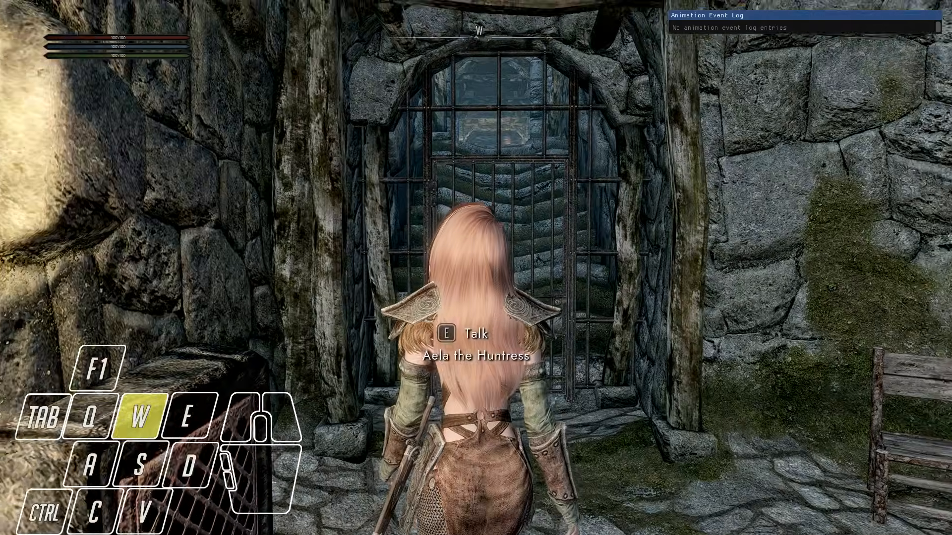
pyautogui.press('e')
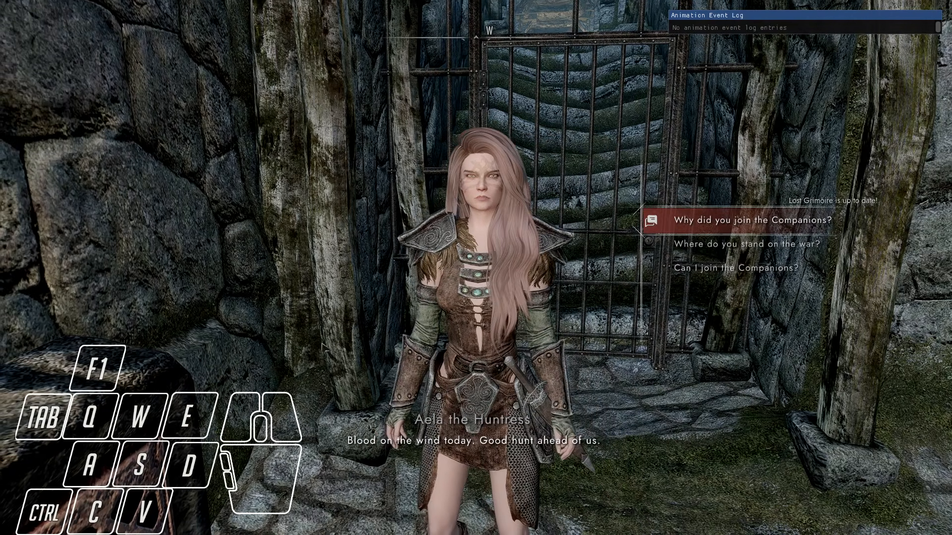
pyautogui.press('Tab')
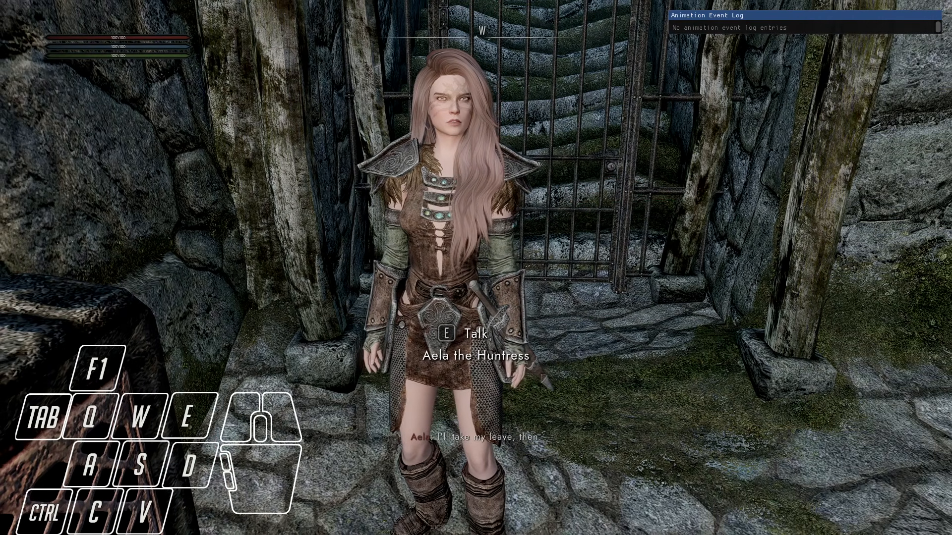
# Select Aela the Huntress in the game console and load her into the NPC Editor
pyautogui.press('`')
pyautogui.click(487, 220)
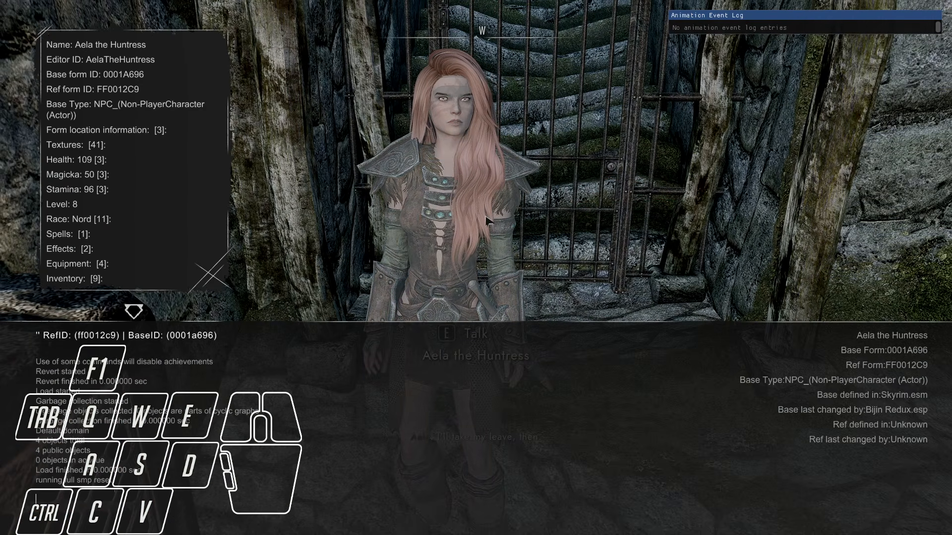
pyautogui.press('F1')
pyautogui.click(137, 209)
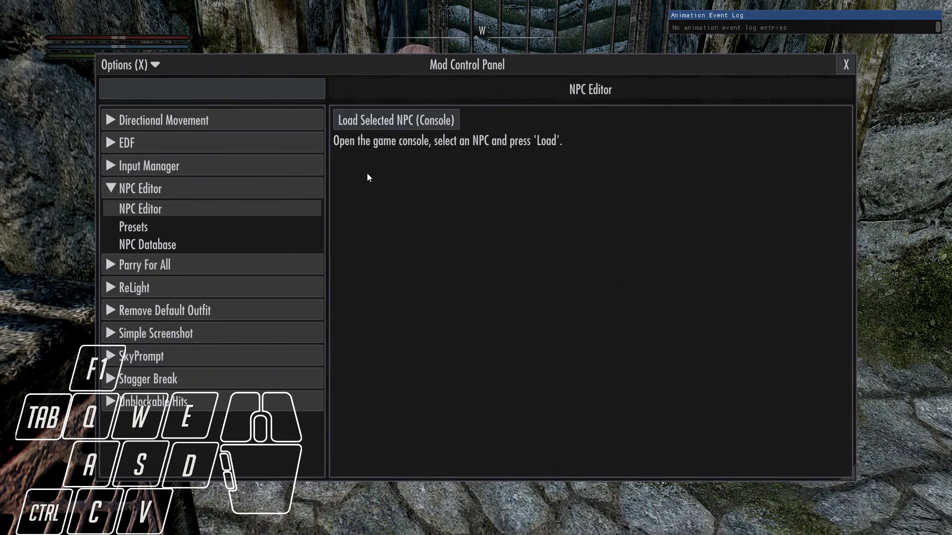
pyautogui.click(365, 122)
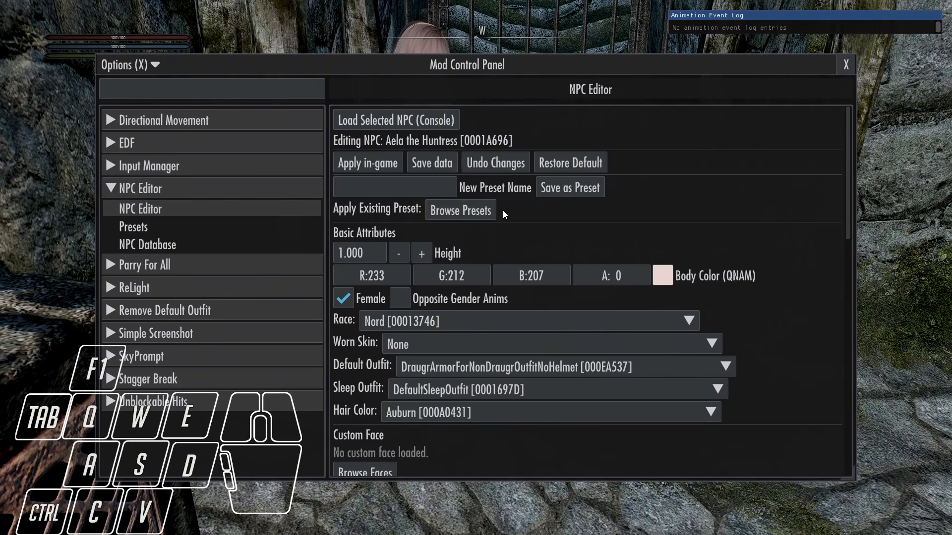
# Apply the Valerica Volki preset to Aela and talk to her to inspect her new face
pyautogui.click(491, 211)
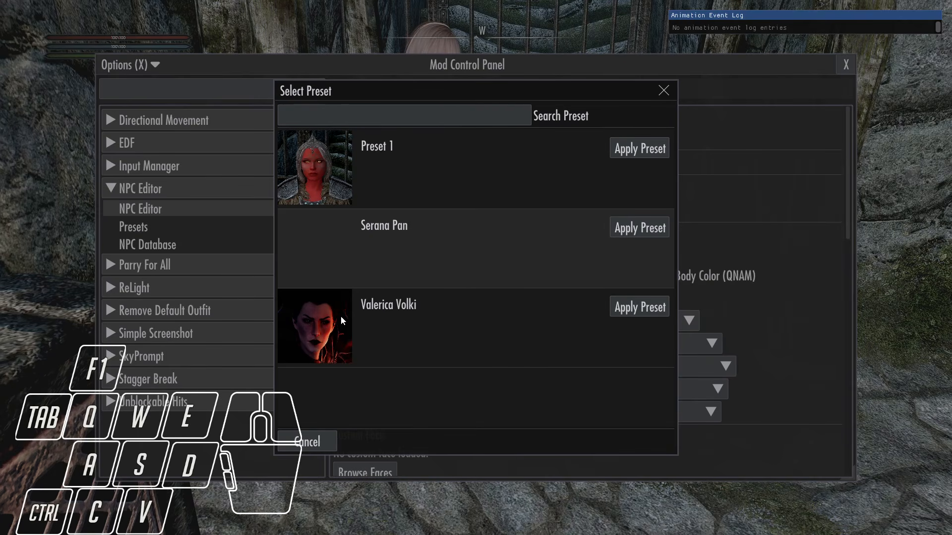
pyautogui.click(619, 308)
pyautogui.press('Escape')
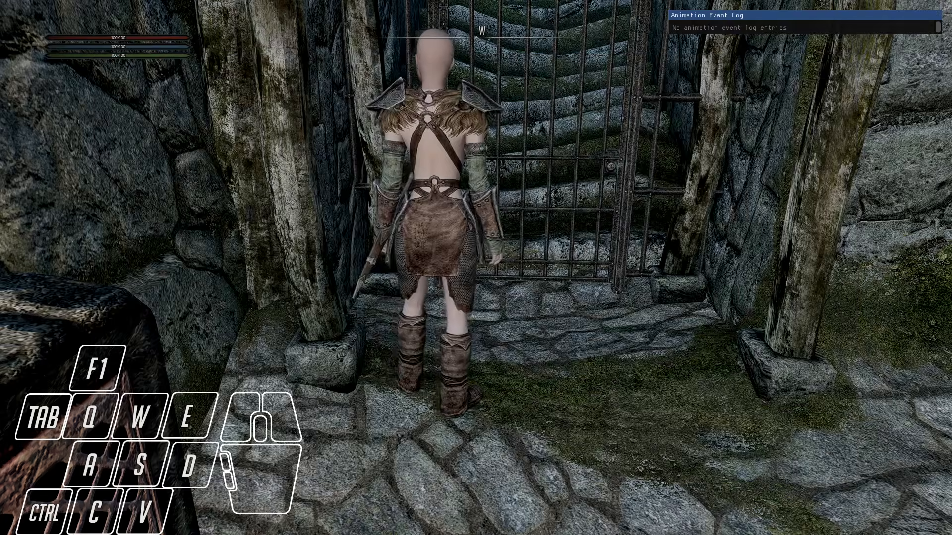
pyautogui.press('w')
pyautogui.press('e')
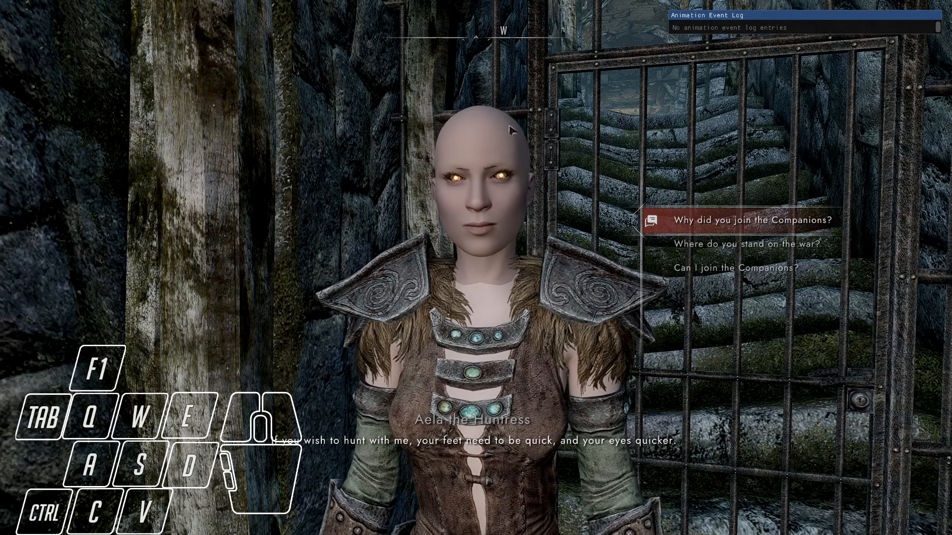
# Unlink Aela's preset for free editing, and open the Valerica Volki preset in preset edit mode
pyautogui.press('F1')
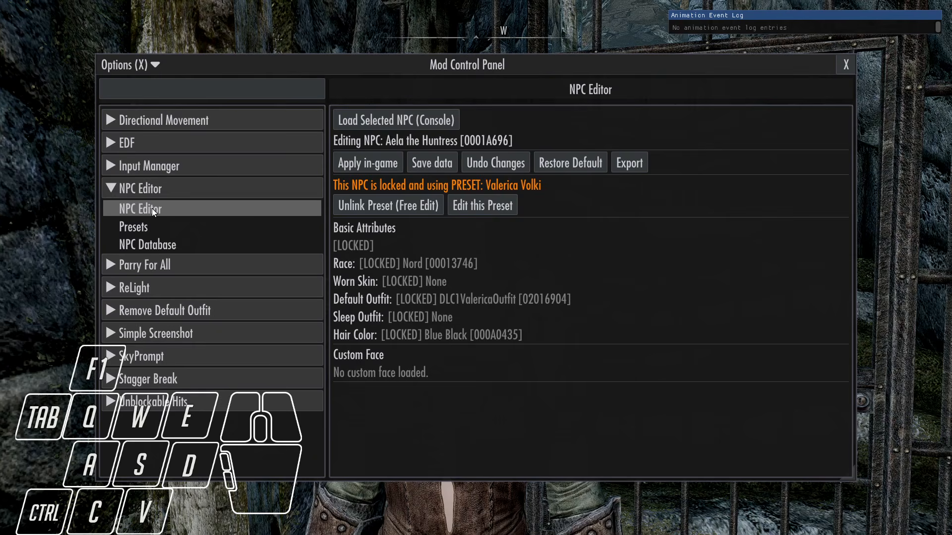
pyautogui.click(367, 209)
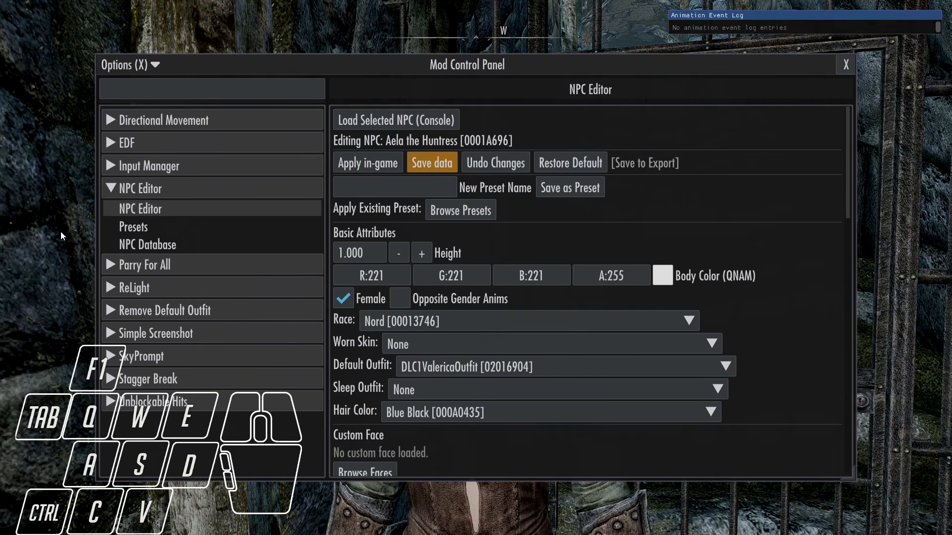
pyautogui.click(133, 226)
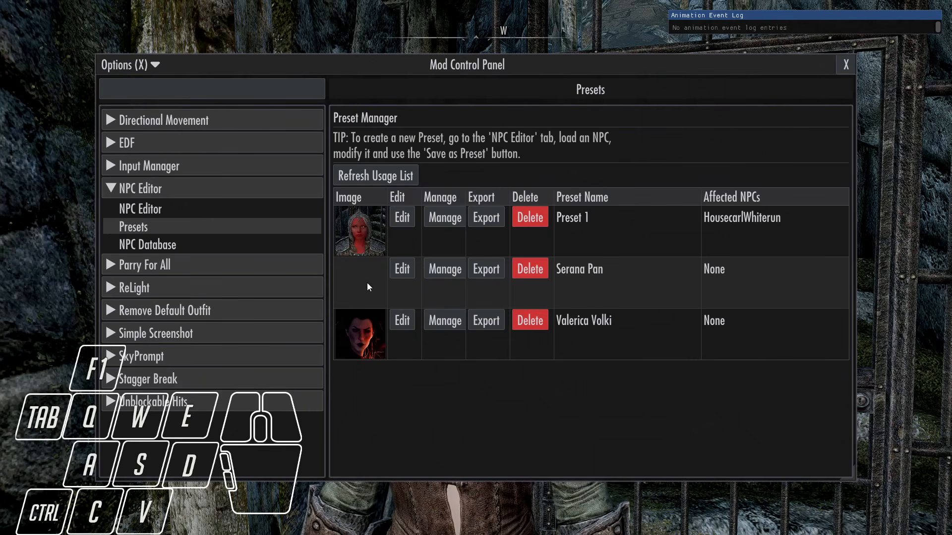
pyautogui.click(194, 208)
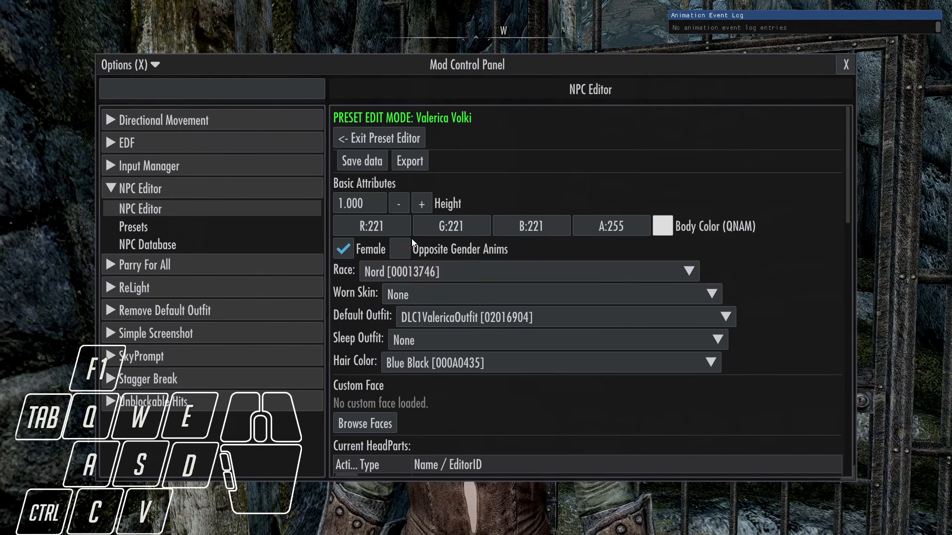
# Search the custom faces for "var", load the Var 01 face into the Valerica Volki preset, and save the preset data
pyautogui.click(350, 425)
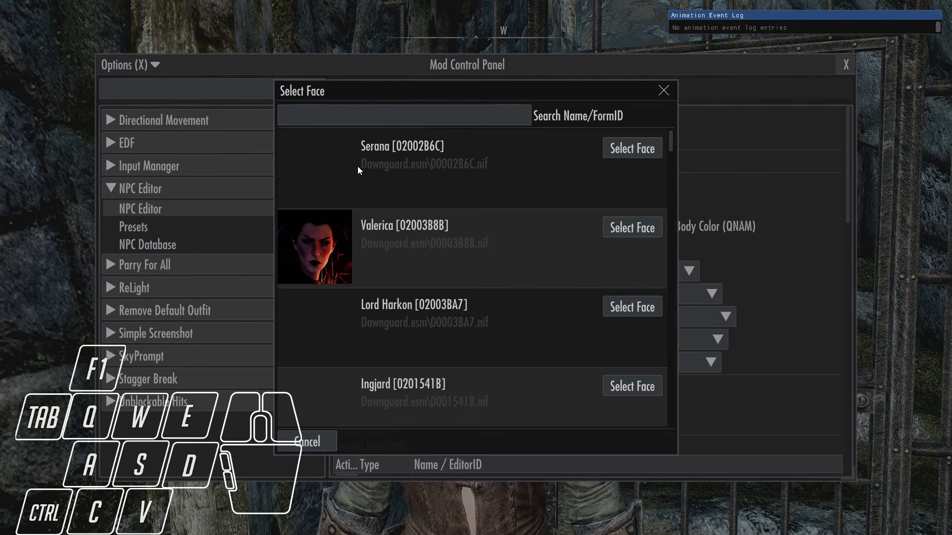
pyautogui.click(338, 113)
pyautogui.write('val')
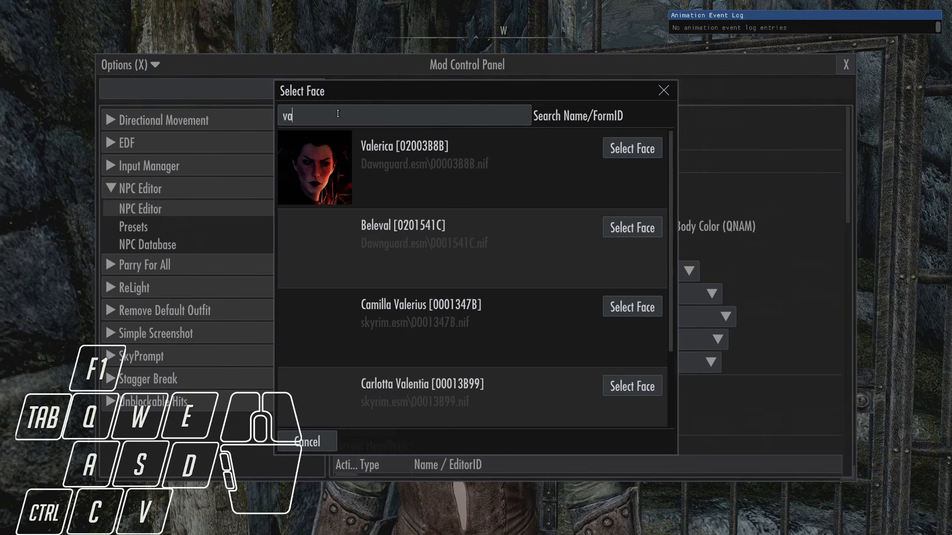
pyautogui.scroll(-1, 503, 284)
pyautogui.press('BackSpace')
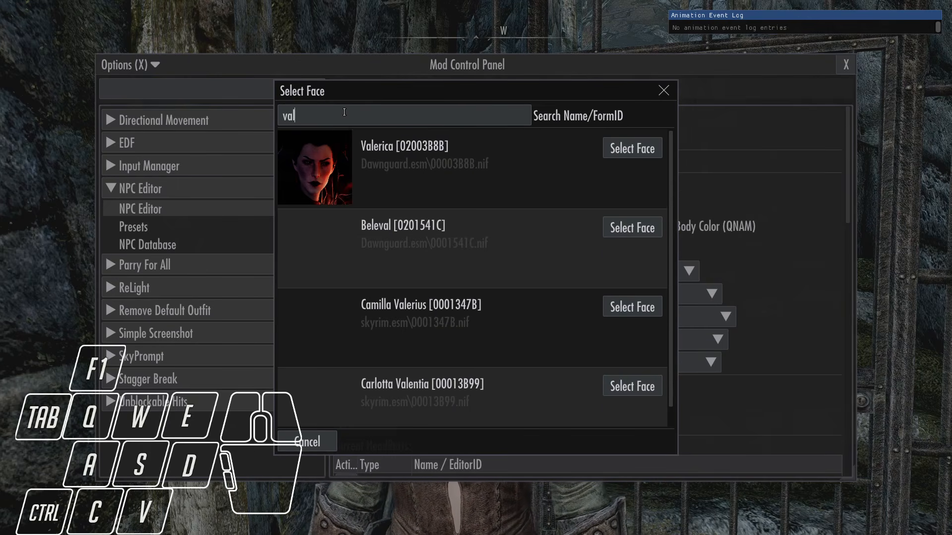
pyautogui.write('r')
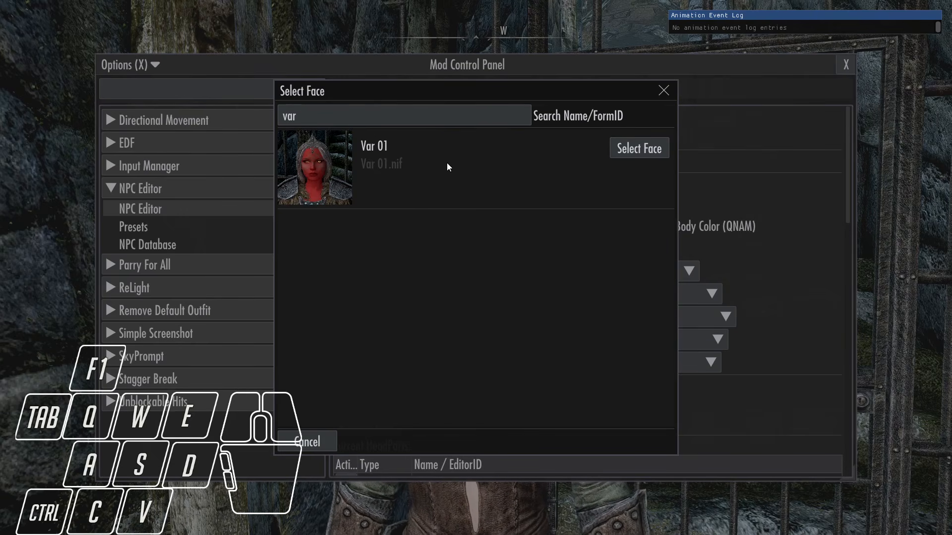
pyautogui.click(647, 148)
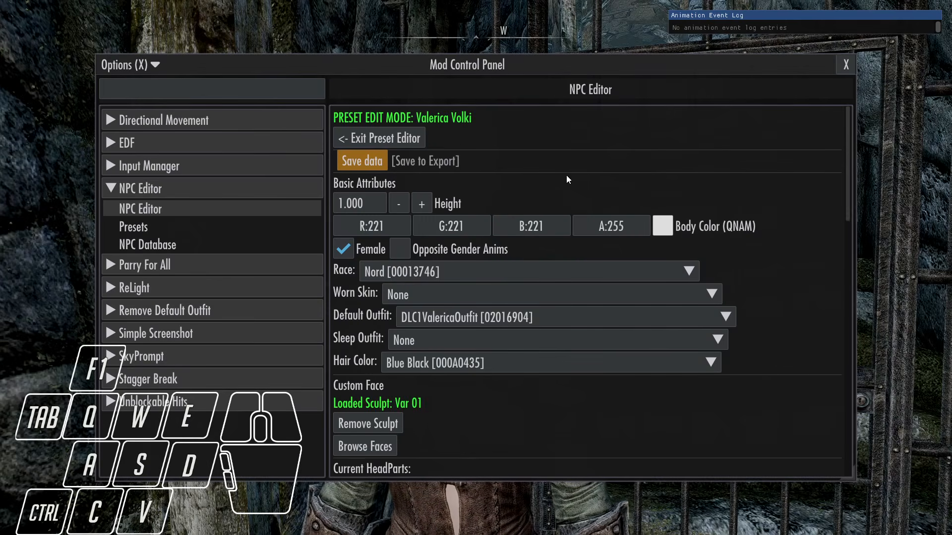
pyautogui.click(364, 161)
pyautogui.press('F1')
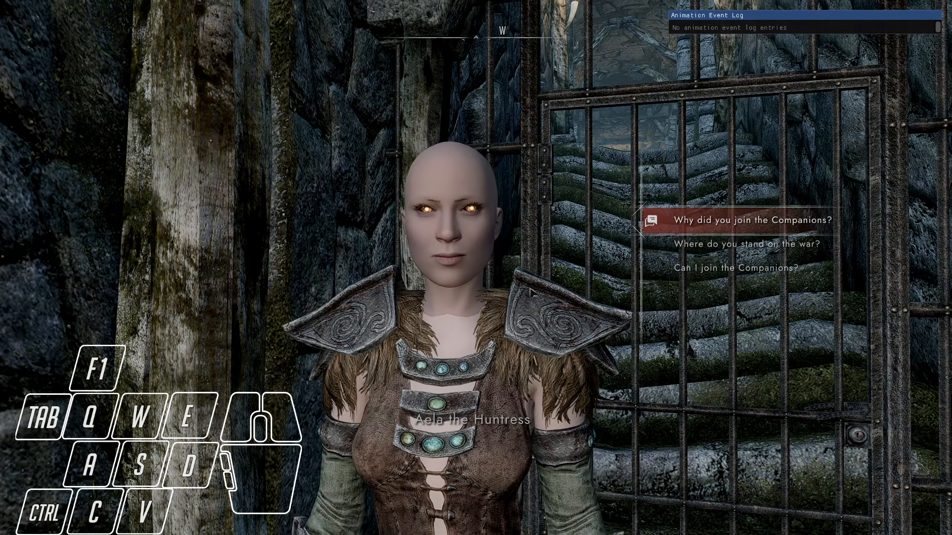
# Exit the preset editor, reload Aela in the NPC Editor, and move and narrow the control panel beside her face
pyautogui.press('F1')
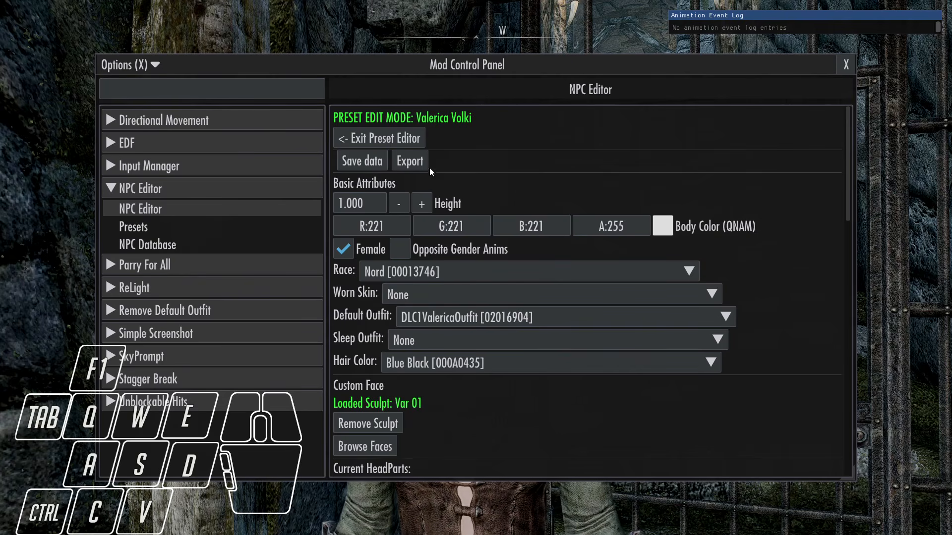
pyautogui.click(388, 144)
pyautogui.click(412, 116)
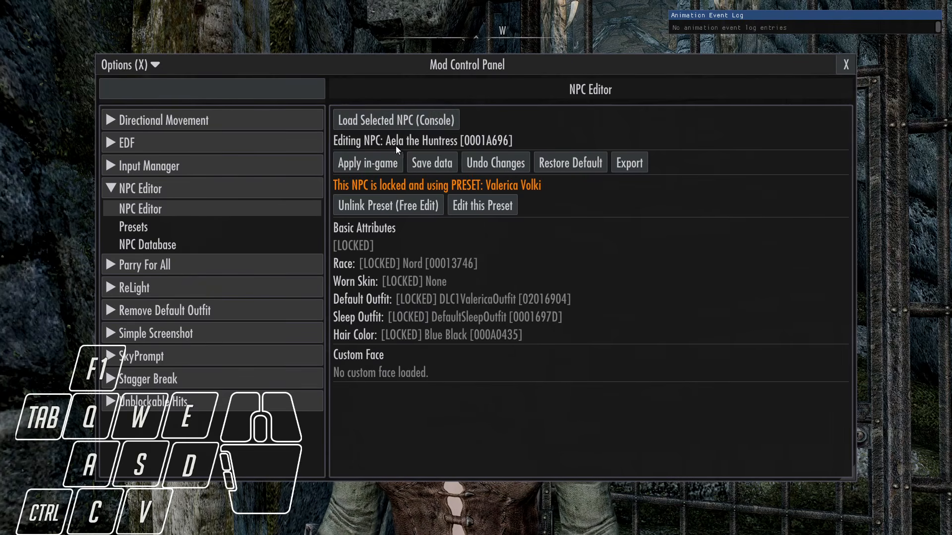
pyautogui.moveTo(555, 80); pyautogui.dragTo(553, 340)
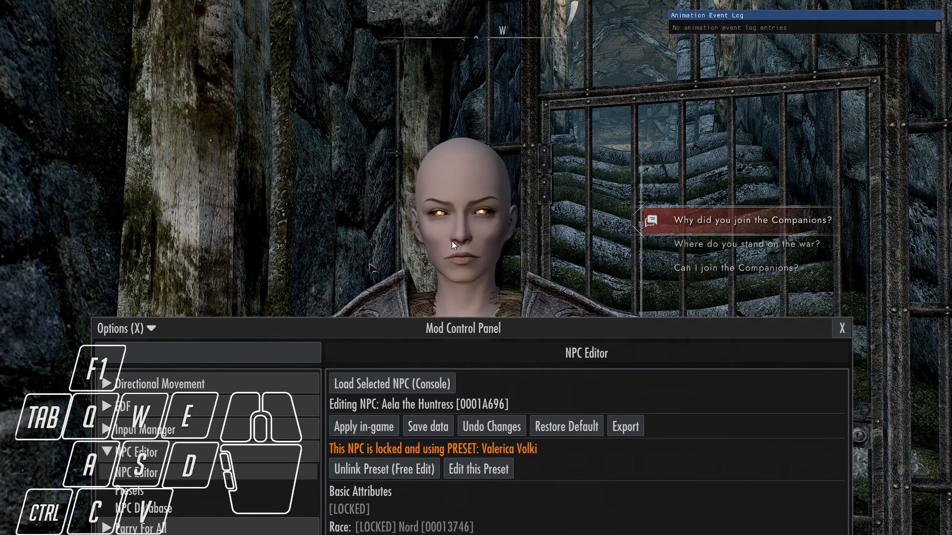
pyautogui.moveTo(519, 337); pyautogui.dragTo(407, 47)
pyautogui.moveTo(738, 452); pyautogui.dragTo(425, 452)
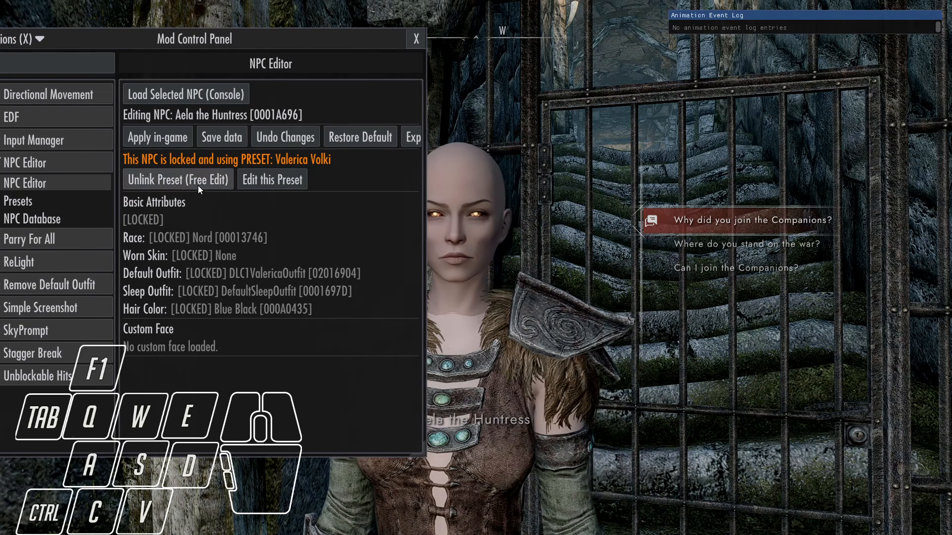
# Unlink Aela's preset, remove the 0ValericaHair head part, and add the Siggy hair in its place
pyautogui.click(198, 183)
pyautogui.moveTo(420, 173); pyautogui.dragTo(427, 281)
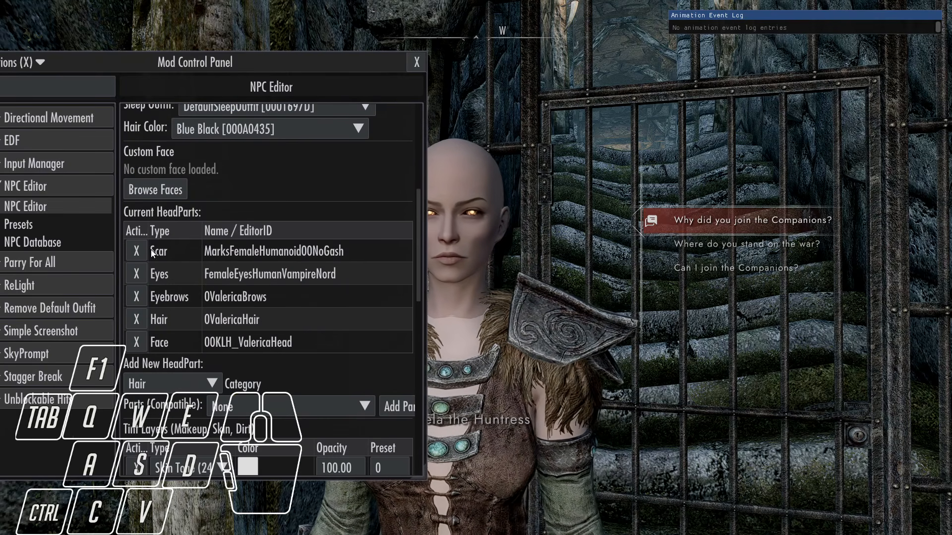
pyautogui.click(137, 319)
pyautogui.click(317, 384)
pyautogui.scroll(-10, 310, 451)
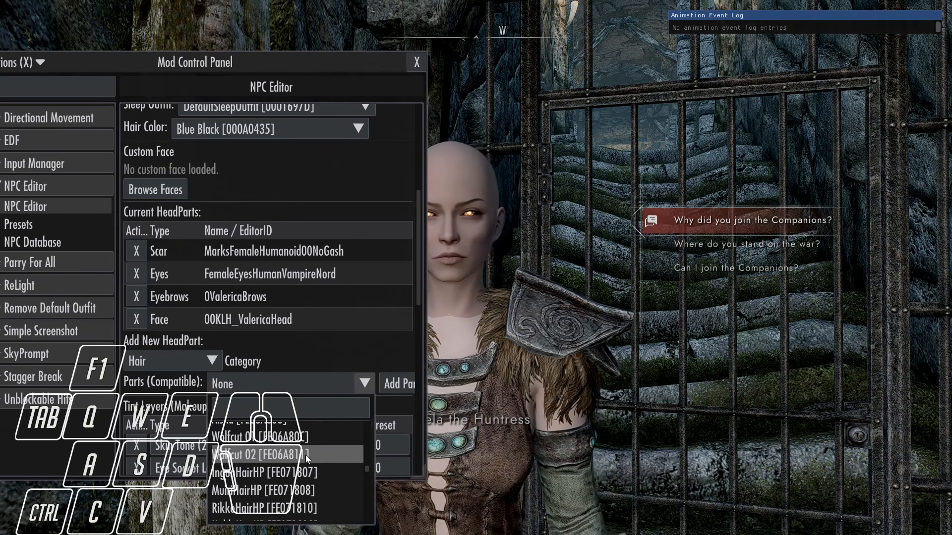
pyautogui.scroll(2, 287, 451)
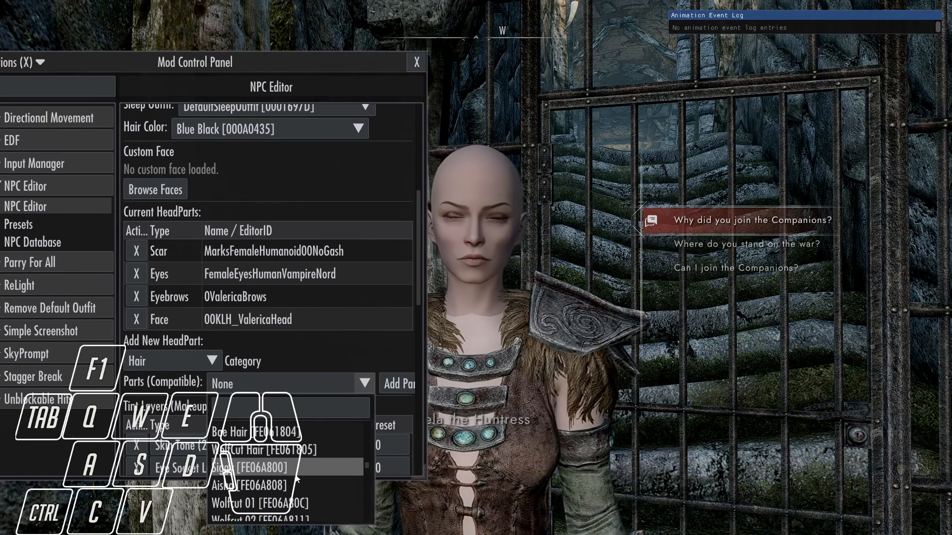
pyautogui.click(264, 468)
pyautogui.click(395, 384)
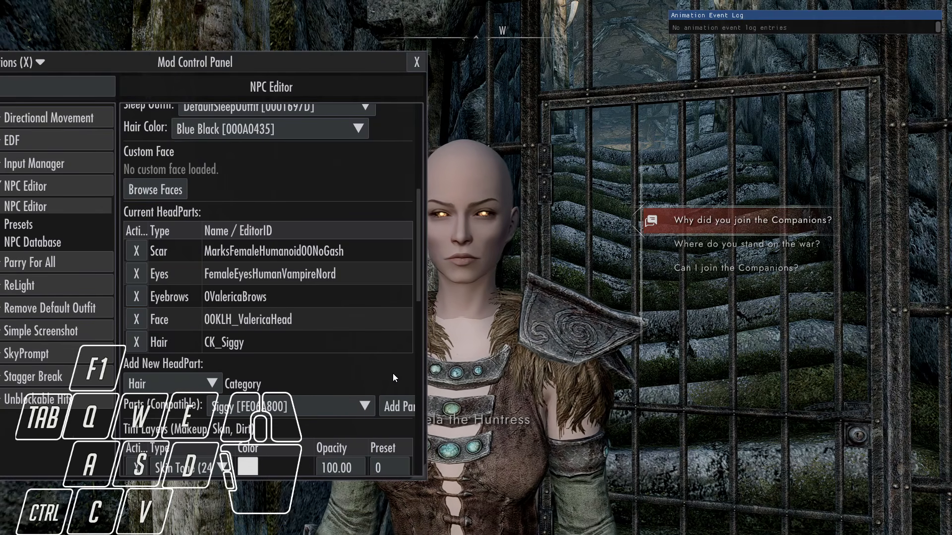
# Apply the changes to Aela in-game, hide the control panel to inspect her, and reopen it
pyautogui.scroll(5, 267, 350)
pyautogui.click(145, 118)
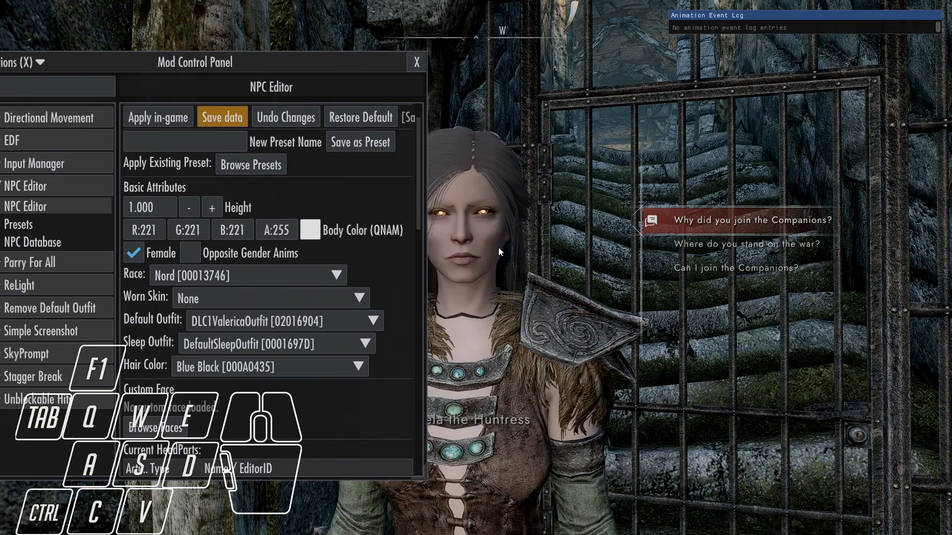
pyautogui.press('F1')
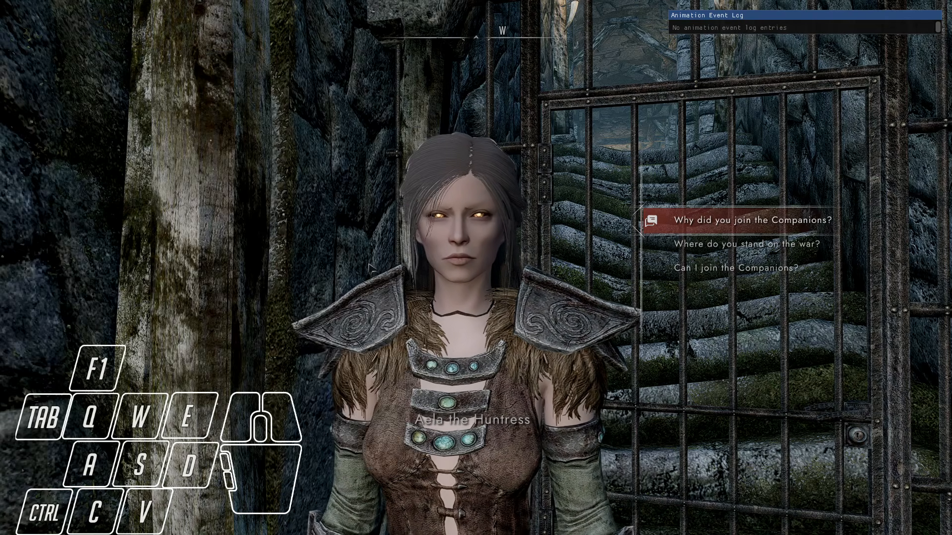
pyautogui.press('F1')
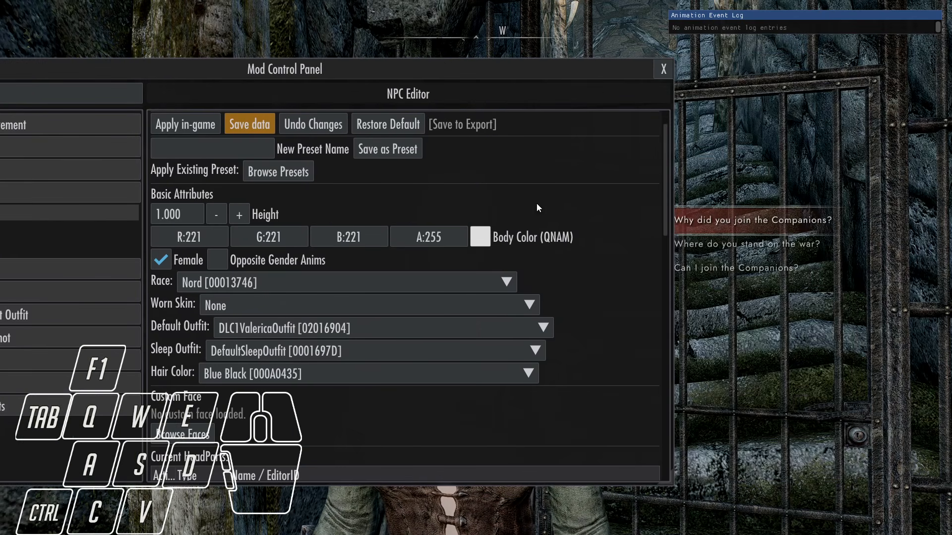
# Narrow the control panel to uncover Aela's face, clear the face search, and load the Ingjard face as her custom face
pyautogui.moveTo(671, 482); pyautogui.dragTo(414, 494)
pyautogui.scroll(-4, 408, 243)
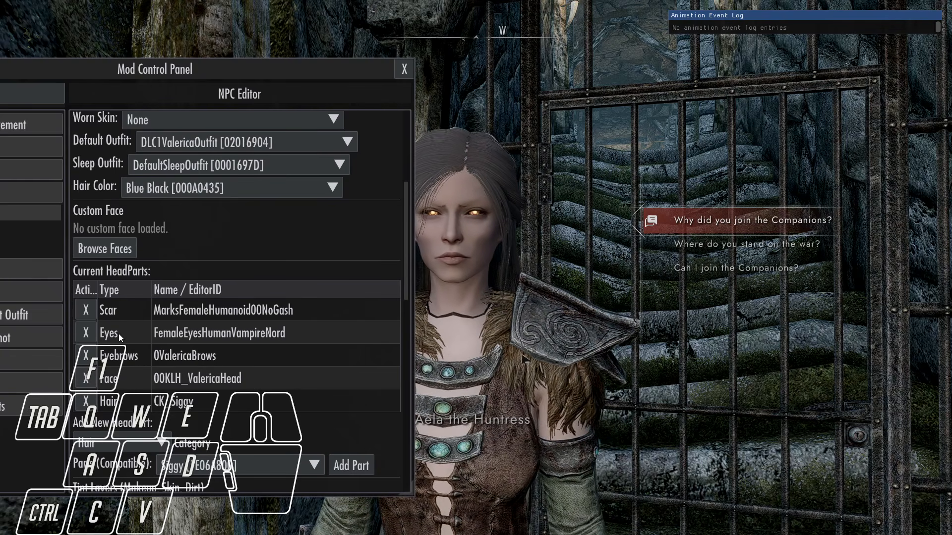
pyautogui.click(82, 247)
pyautogui.click(438, 239)
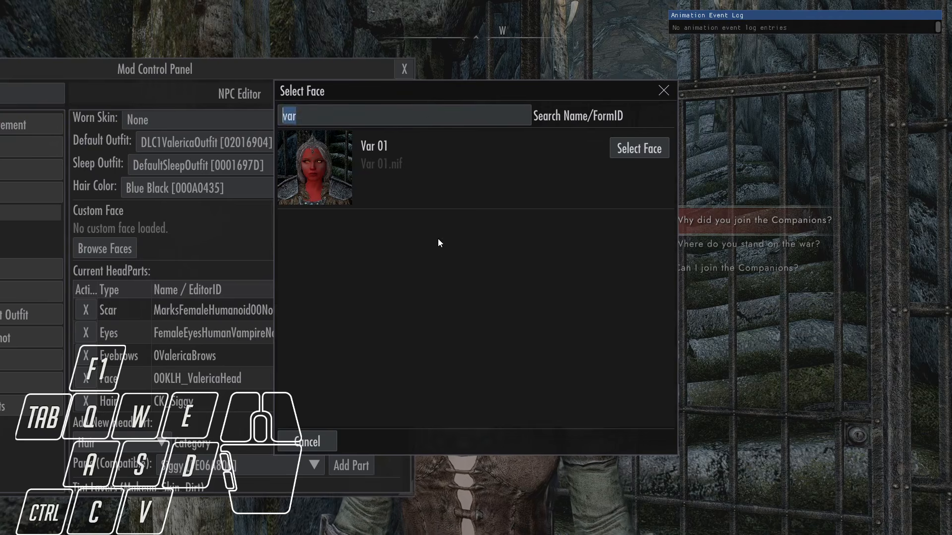
pyautogui.press('BackSpace')
pyautogui.press('BackSpace')
pyautogui.press('BackSpace')
pyautogui.click(629, 385)
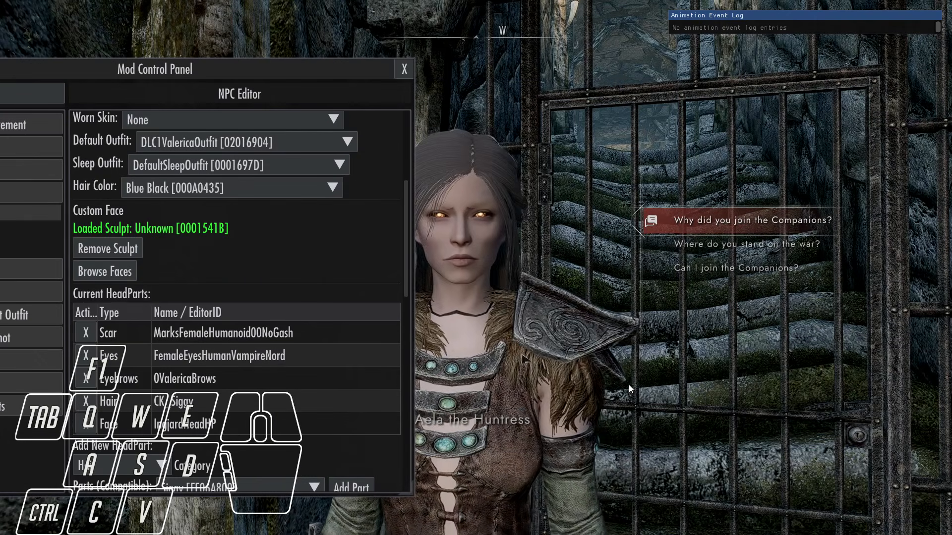
pyautogui.scroll(5, 210, 281)
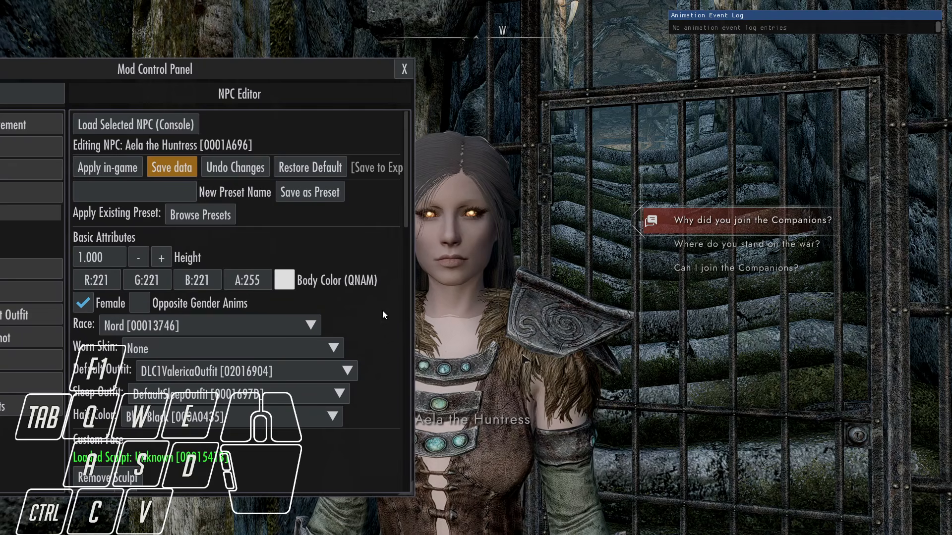
# Search the custom faces for "var", load the Var 01 face on Aela, and apply it in-game
pyautogui.scroll(-3, 110, 426)
pyautogui.click(110, 425)
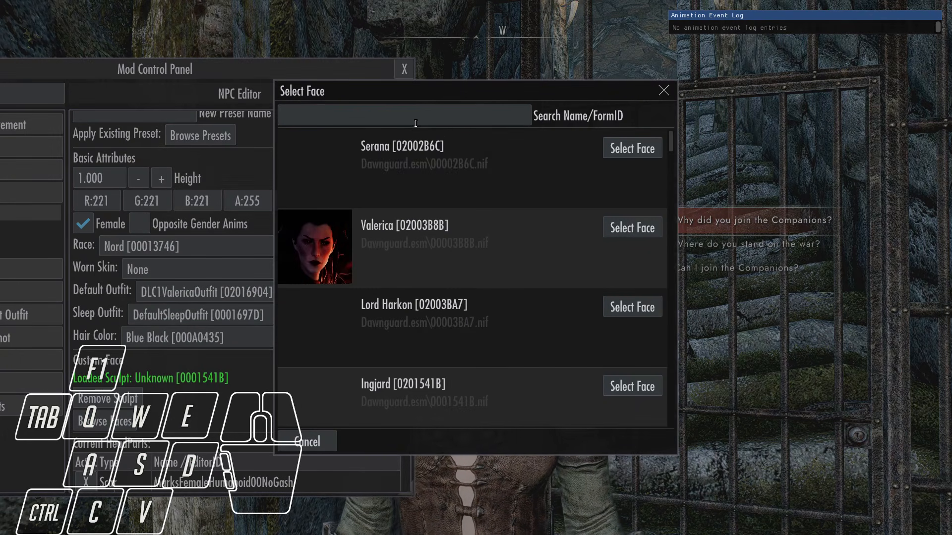
pyautogui.click(415, 123)
pyautogui.write('var')
pyautogui.click(615, 149)
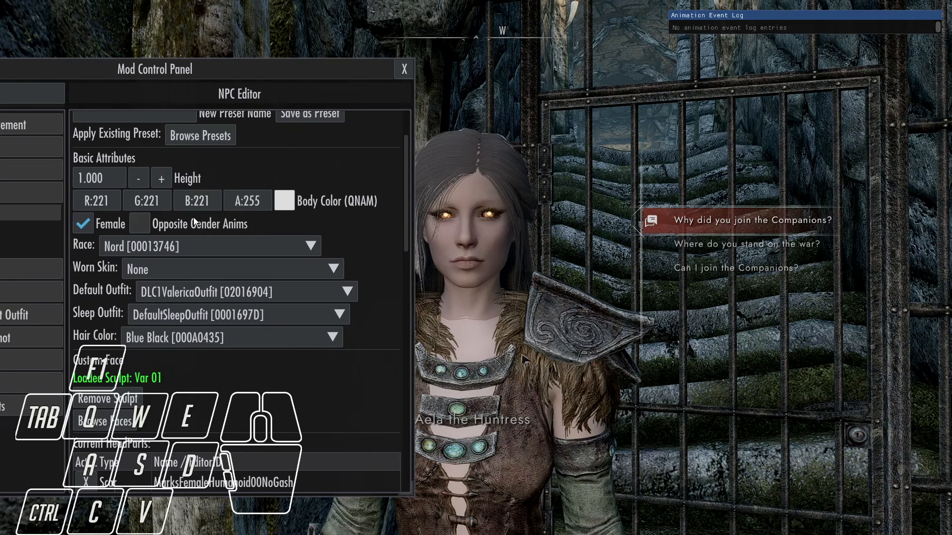
pyautogui.scroll(3, 194, 217)
pyautogui.click(119, 171)
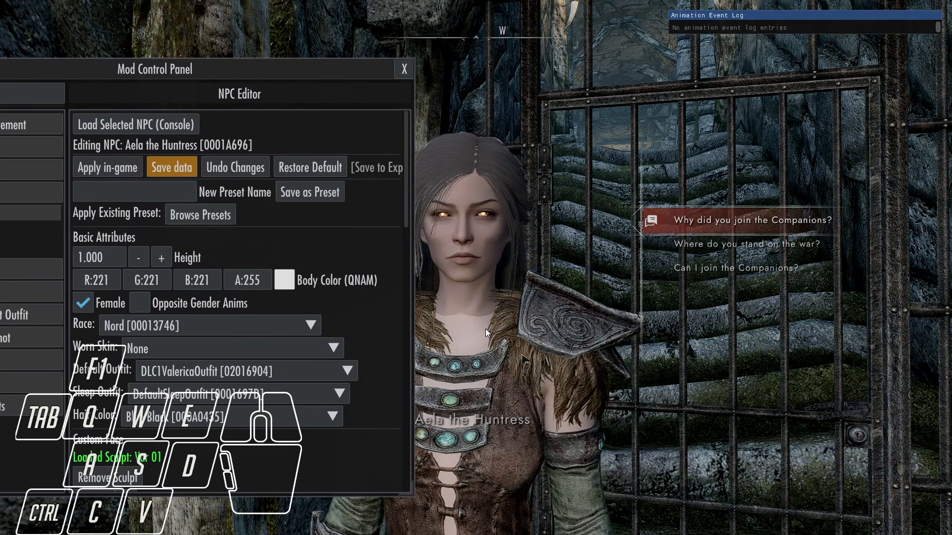
# Change the color of Aela's Skin Tone (24) tint layer to red
pyautogui.scroll(-5, 296, 273)
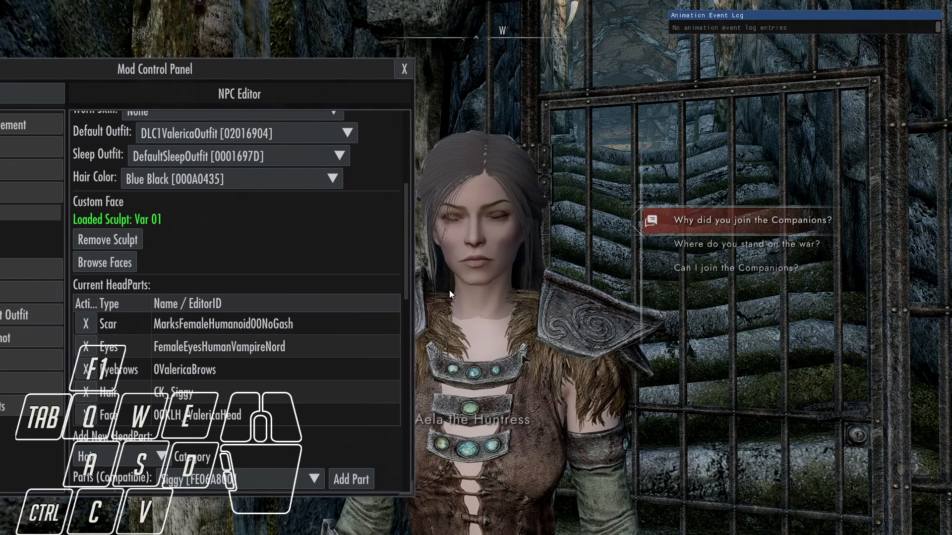
pyautogui.moveTo(405, 246); pyautogui.dragTo(402, 349)
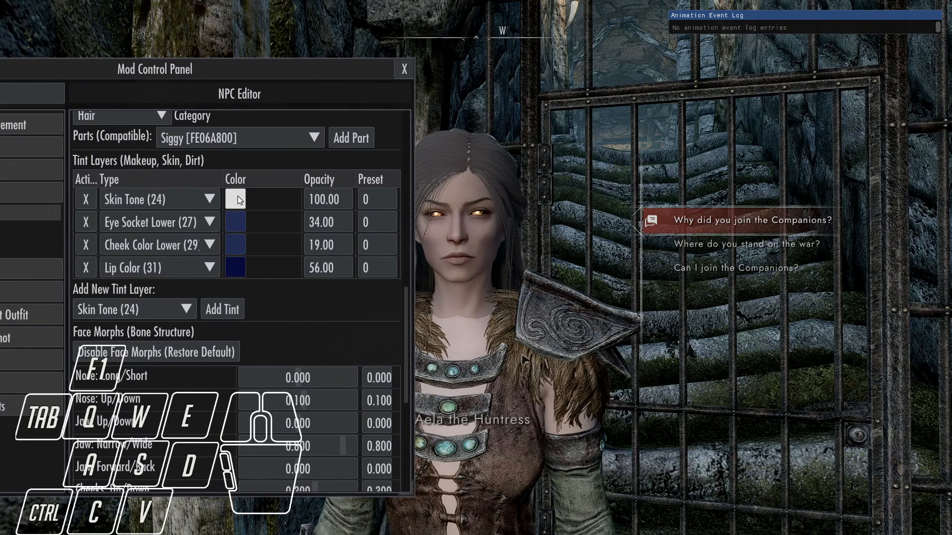
pyautogui.click(236, 199)
pyautogui.click(455, 217)
pyautogui.click(391, 176)
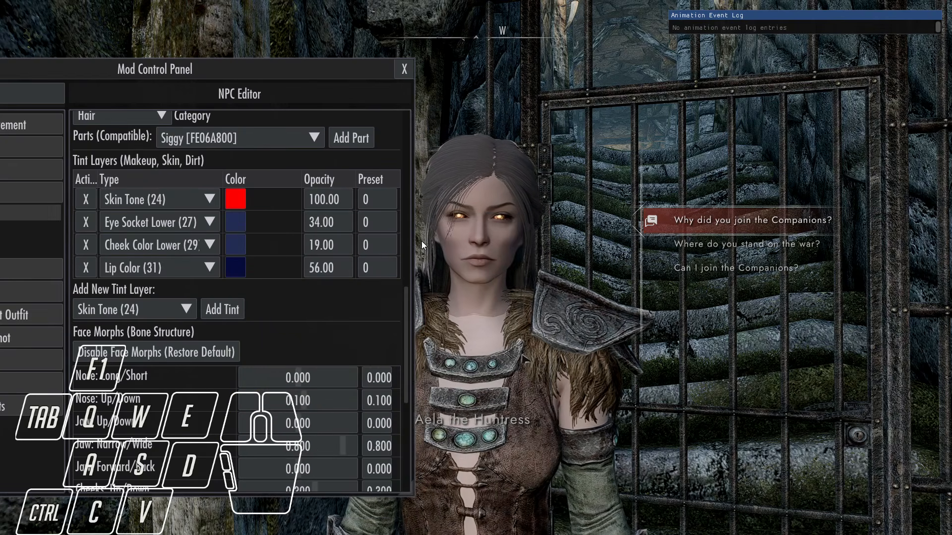
pyautogui.moveTo(407, 309); pyautogui.dragTo(409, 120)
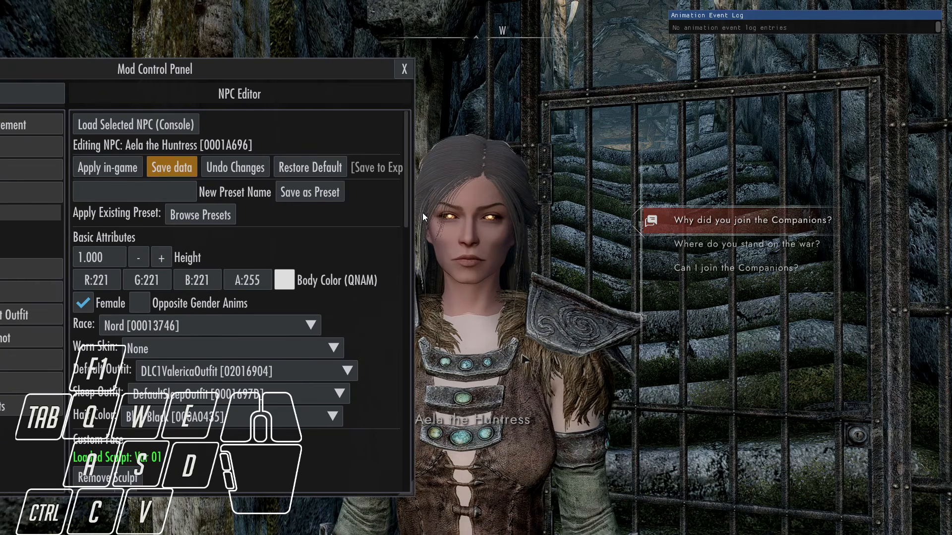
# Hide the control panel, talk to Aela to inspect her face, and reopen the panel
pyautogui.moveTo(406, 206); pyautogui.dragTo(404, 202)
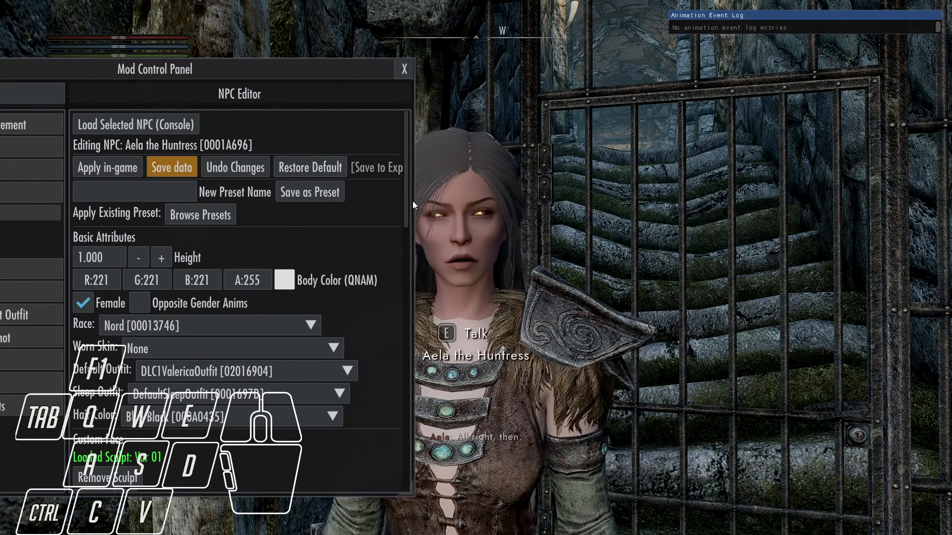
pyautogui.moveTo(406, 203)
pyautogui.mouseDown()
pyautogui.moveTo(406, 224)
pyautogui.moveTo(406, 190)
pyautogui.mouseUp()
pyautogui.press('F1')
pyautogui.press('e')
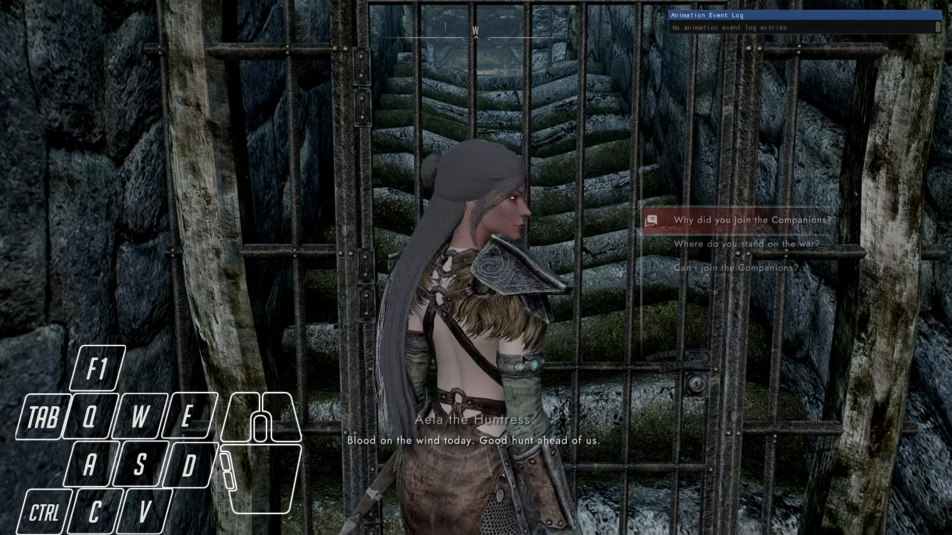
pyautogui.press('F1')
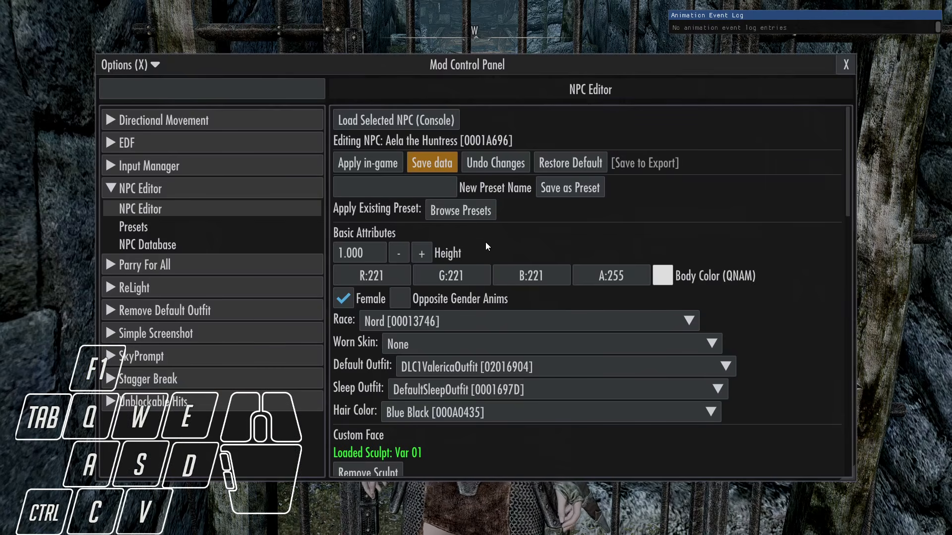
pyautogui.press('F1')
pyautogui.press('F1')
# Narrow the control panel so Aela's face shows, and review her custom face and current head parts
pyautogui.moveTo(846, 470); pyautogui.dragTo(440, 252)
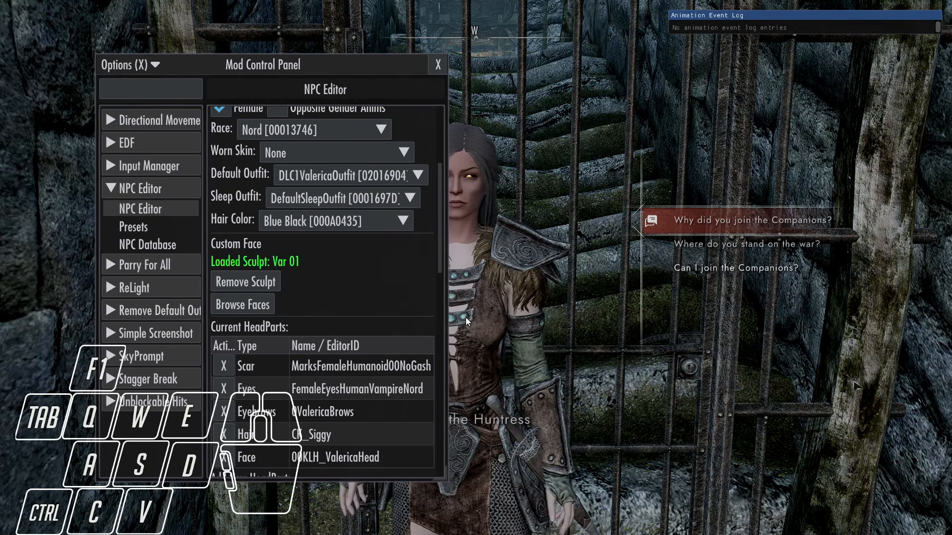
pyautogui.scroll(-3, 350, 359)
pyautogui.scroll(2, 304, 304)
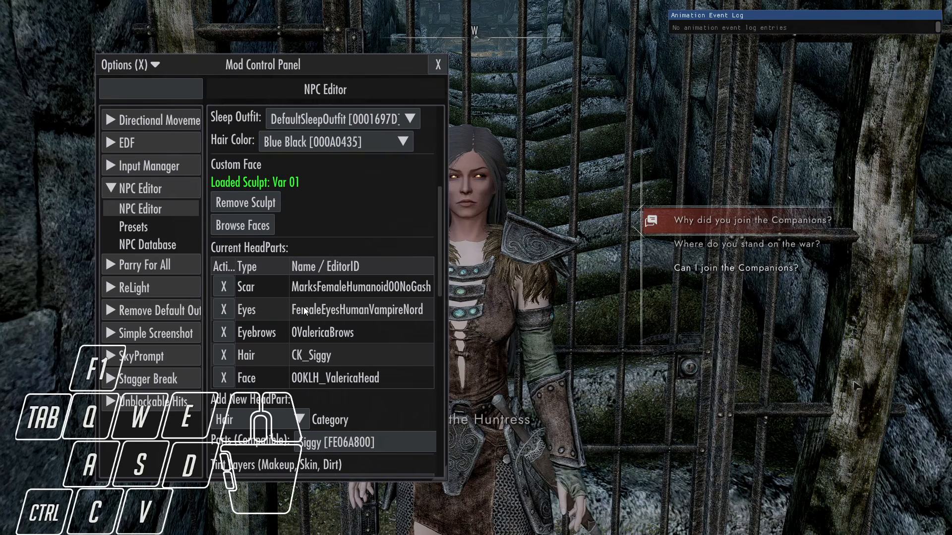
pyautogui.press('F1')
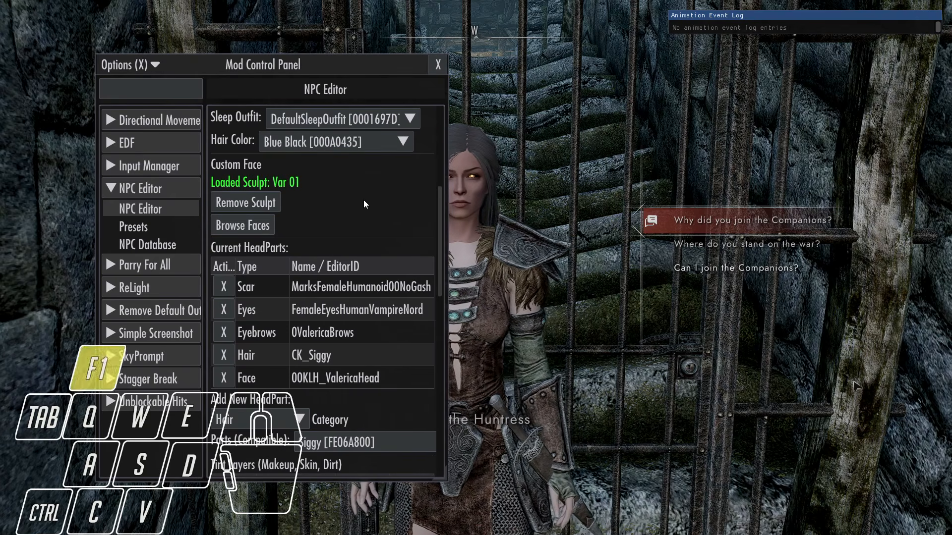
# Leave the conversation with Aela, select her in the console, and reopen the control panel
pyautogui.press('Tab')
pyautogui.press('F1')
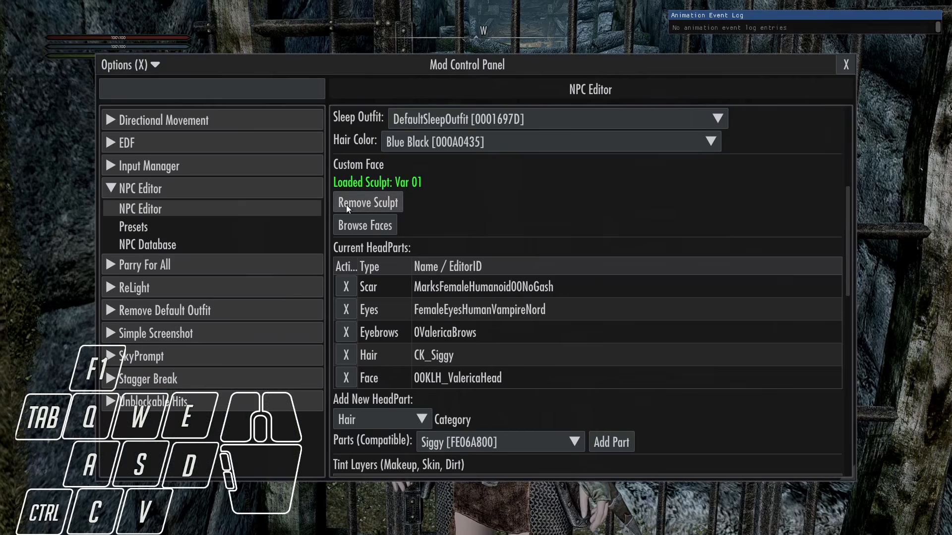
pyautogui.press('F1')
pyautogui.press('`')
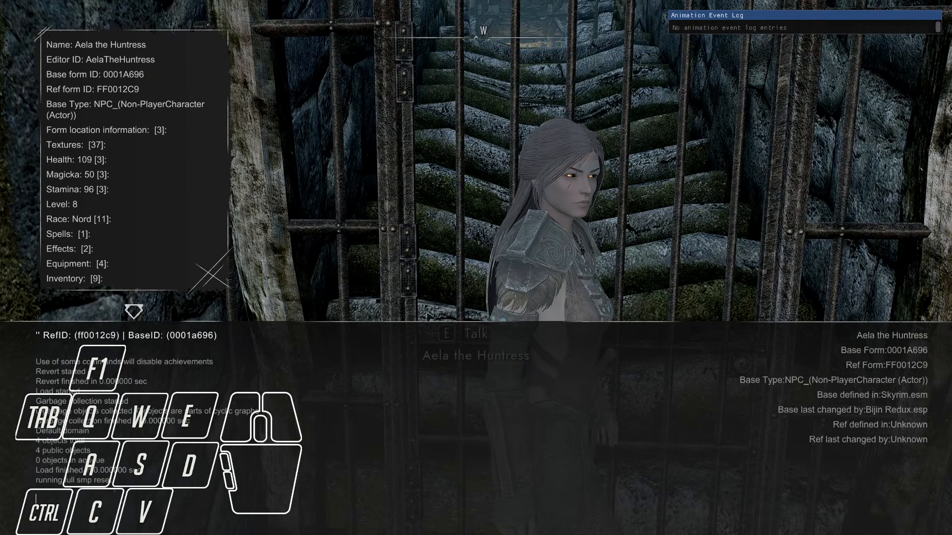
pyautogui.press('F1')
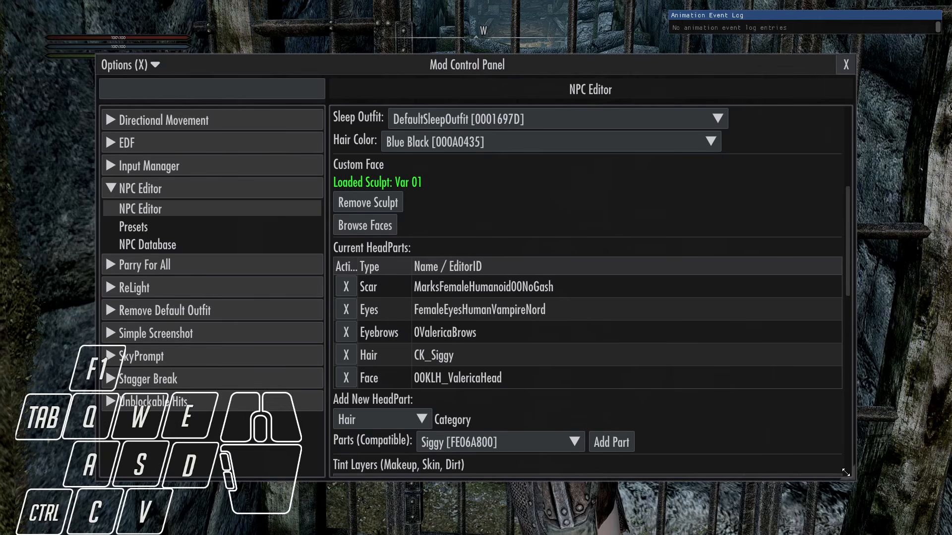
# Apply the Serana Pan preset to Aela, and narrow and move the control panel away from her
pyautogui.moveTo(853, 477); pyautogui.dragTo(539, 508)
pyautogui.scroll(4, 342, 263)
pyautogui.click(354, 213)
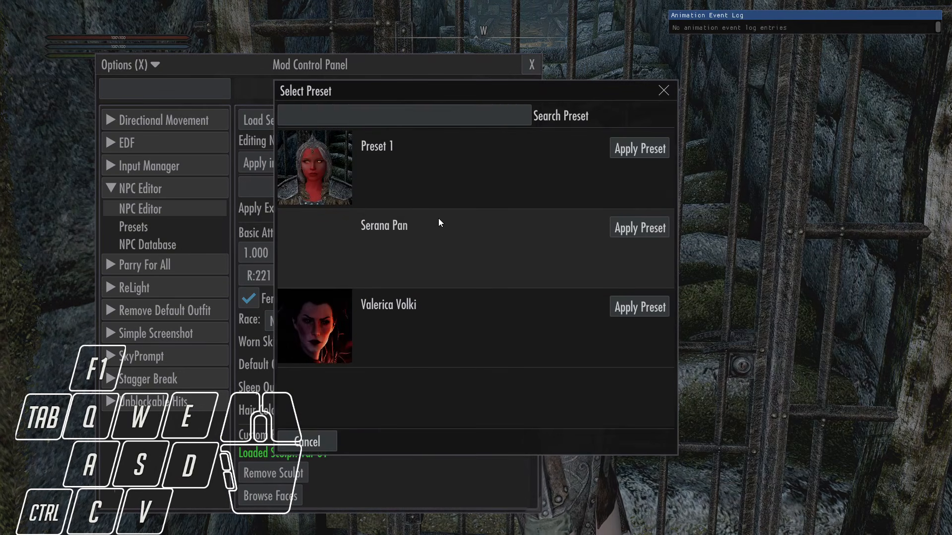
pyautogui.click(645, 229)
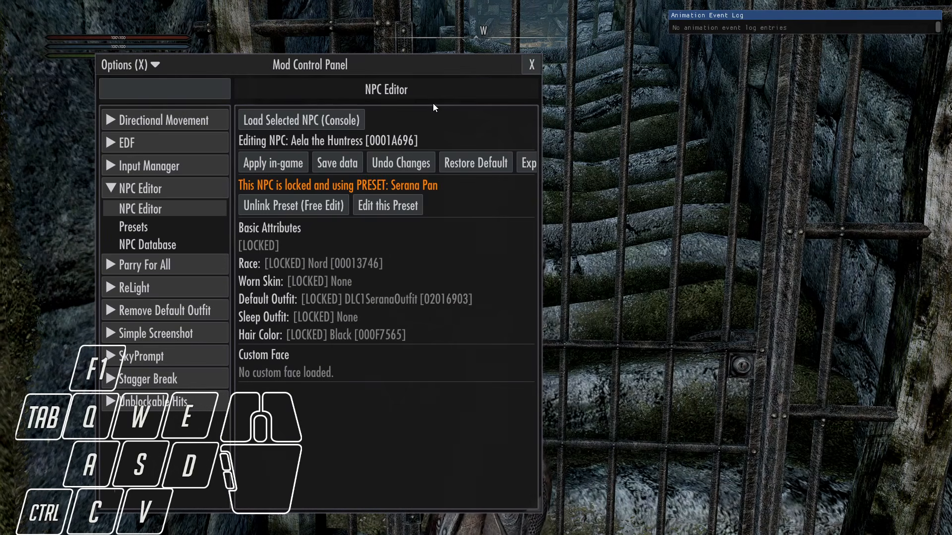
pyautogui.moveTo(432, 103); pyautogui.dragTo(260, 76)
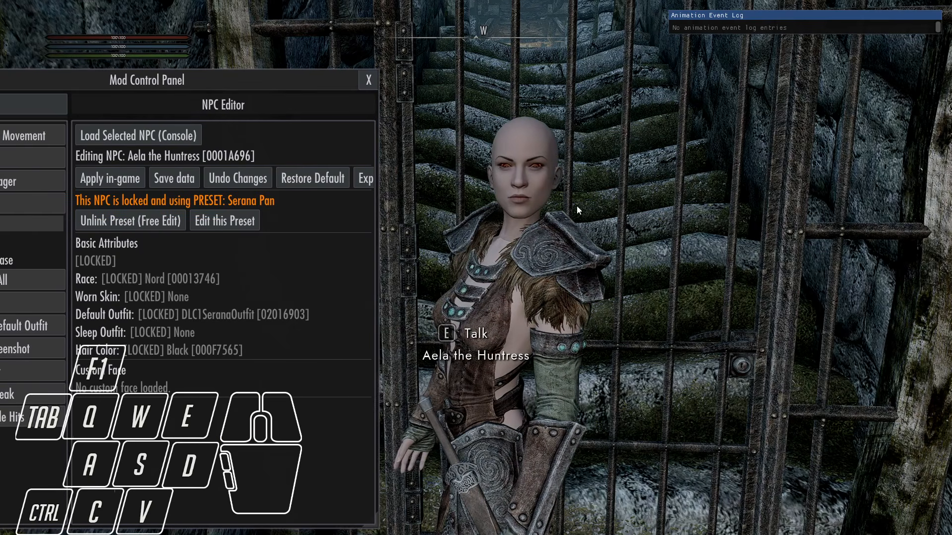
# Unlink the preset from Aela, and open the Serana Pan preset for editing in the NPC Editor
pyautogui.click(131, 220)
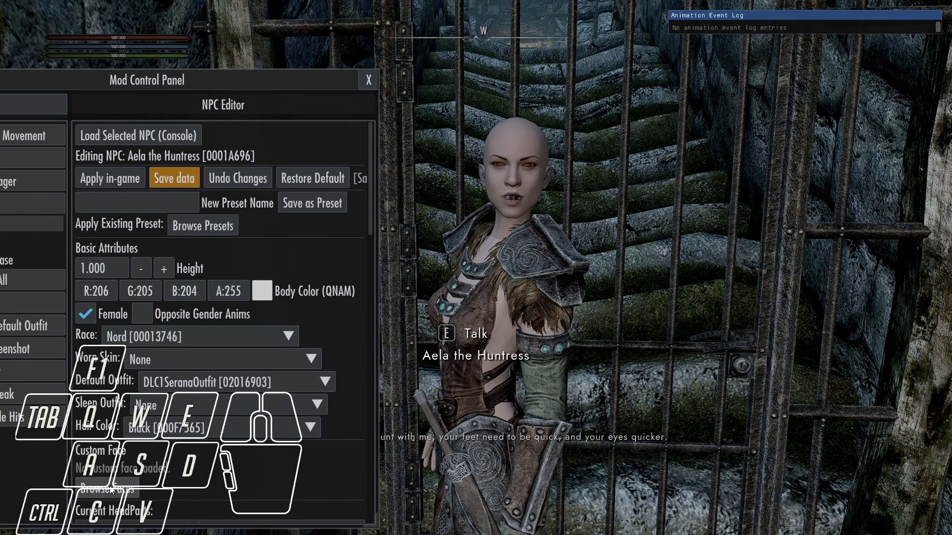
pyautogui.moveTo(74, 465); pyautogui.dragTo(136, 456)
pyautogui.click(47, 251)
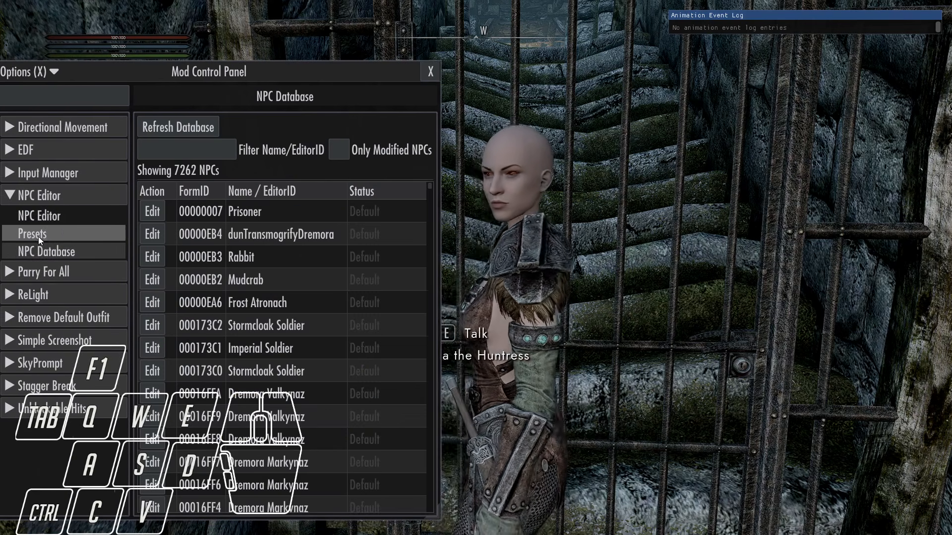
pyautogui.click(32, 234)
pyautogui.click(198, 278)
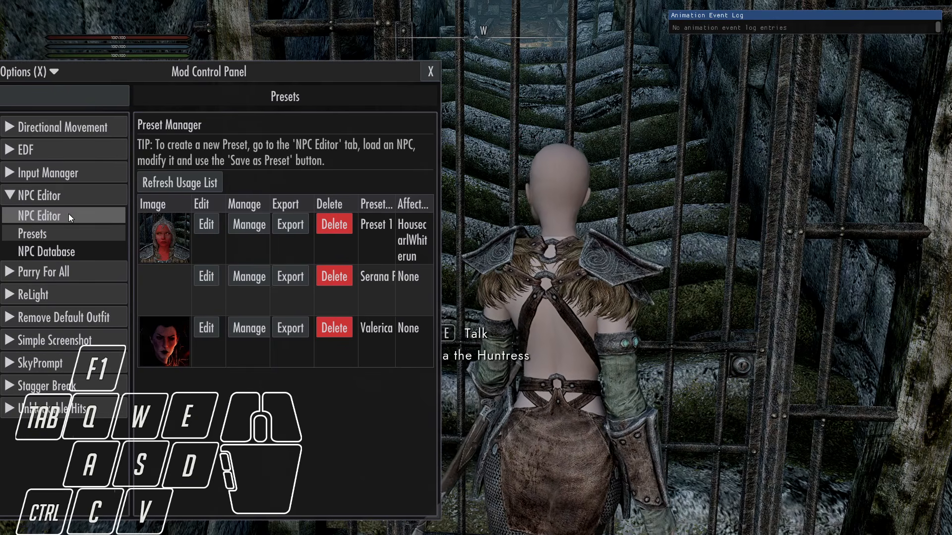
pyautogui.click(69, 215)
# Search the custom faces for "se" and load the Pan Serena face into the Serana Pan preset
pyautogui.click(169, 430)
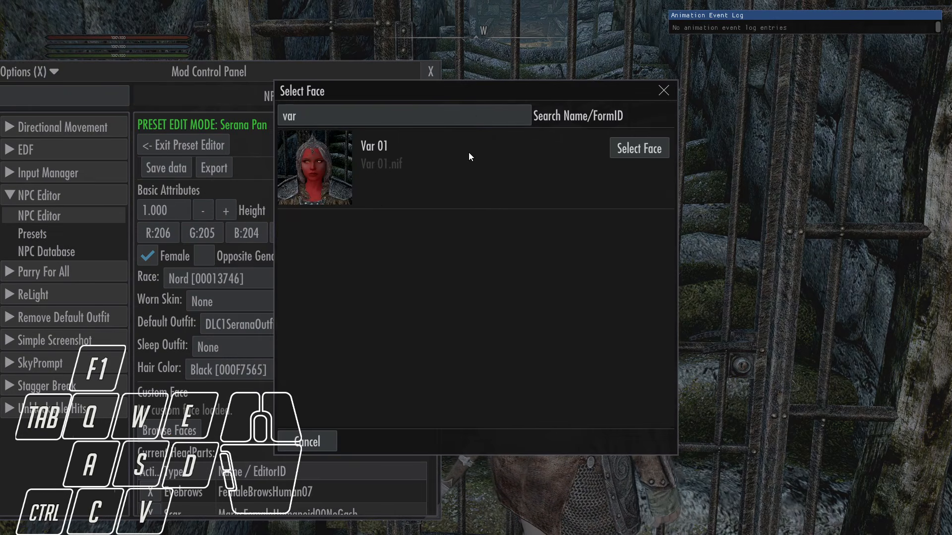
pyautogui.click(390, 125)
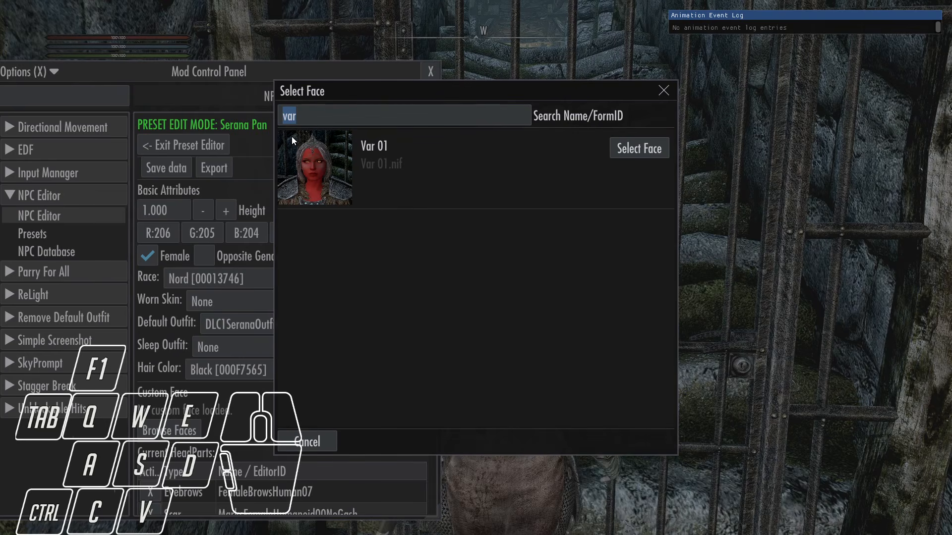
pyautogui.press('BackSpace')
pyautogui.press('BackSpace')
pyautogui.press('BackSpace')
pyautogui.write('se')
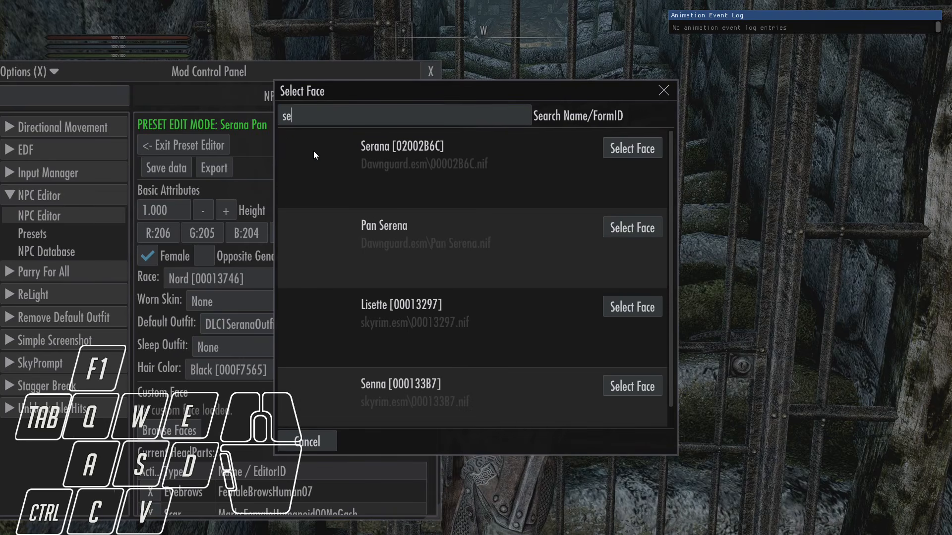
pyautogui.click(626, 224)
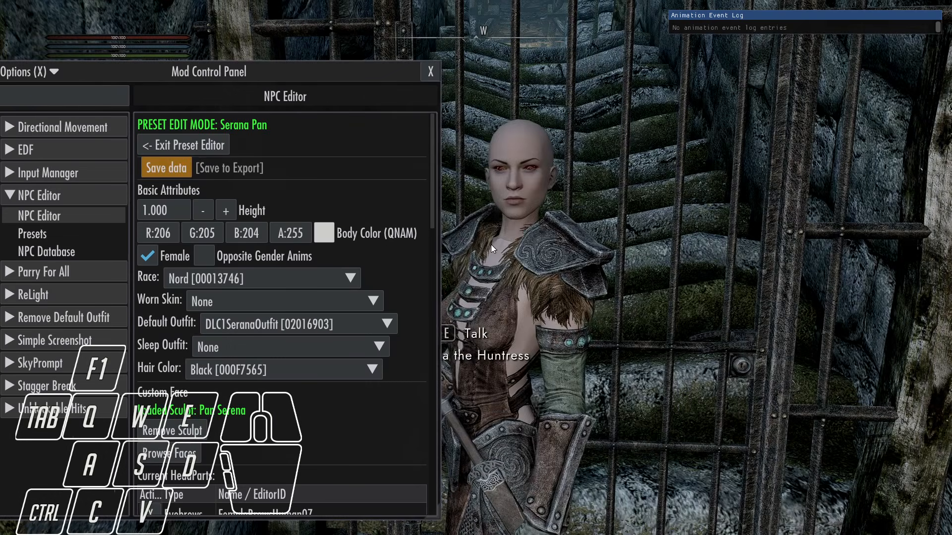
# Exit the preset editor, reload Aela in the NPC Editor, and apply her preset in-game
pyautogui.click(181, 145)
pyautogui.click(184, 128)
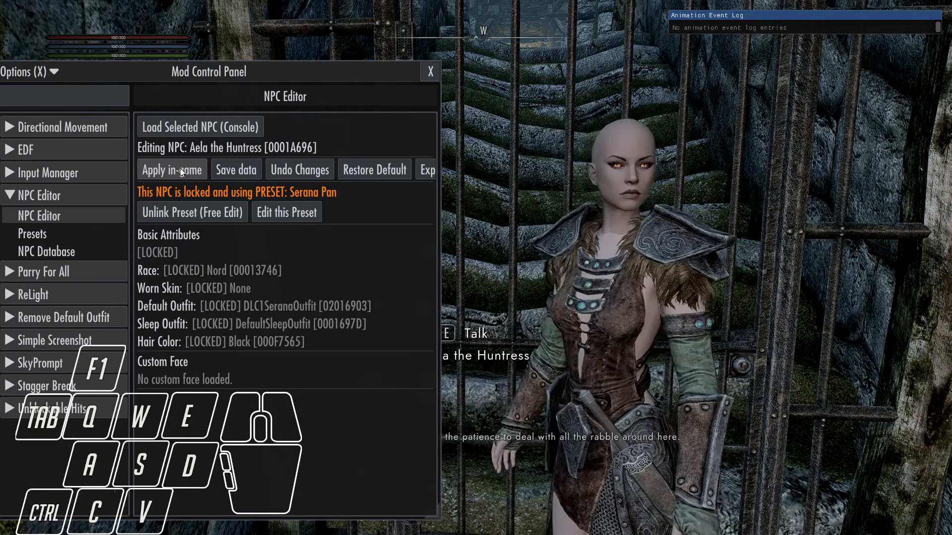
pyautogui.click(179, 168)
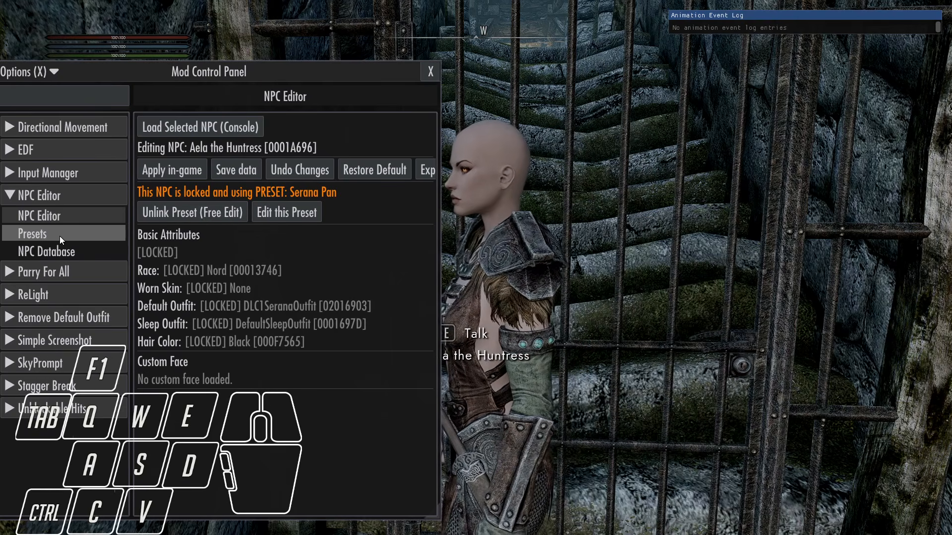
# Unlink the Serana Pan preset from Aela for free editing, and go to adding a new head part
pyautogui.click(60, 236)
pyautogui.click(32, 215)
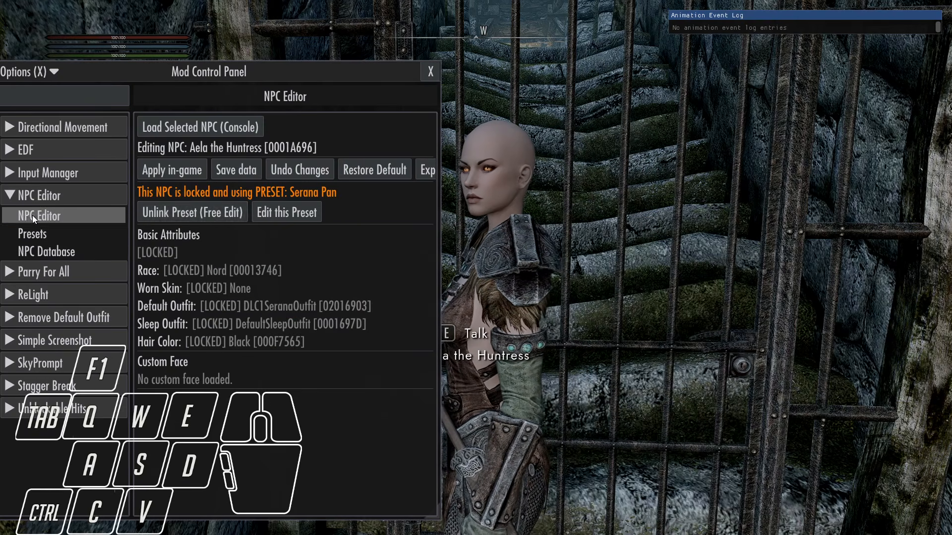
pyautogui.click(183, 212)
pyautogui.scroll(-5, 284, 404)
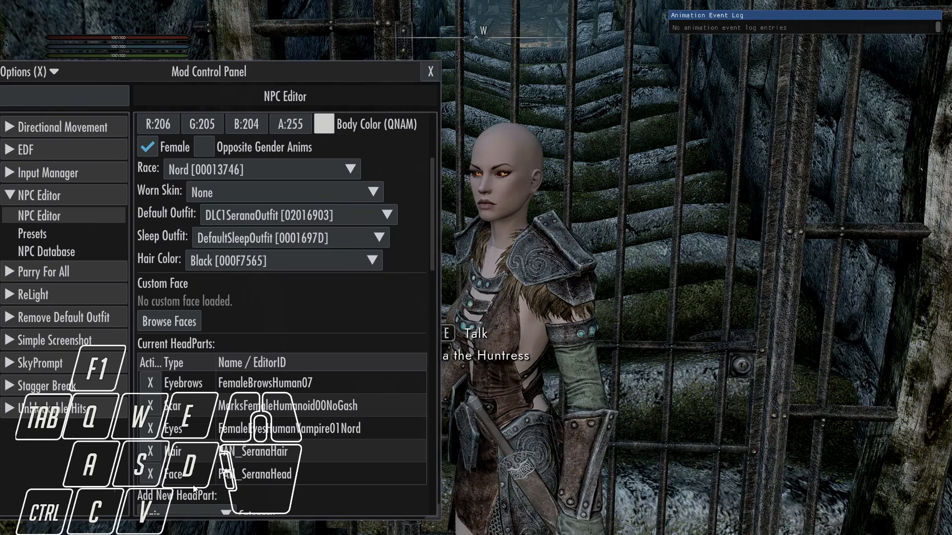
pyautogui.scroll(-3, 283, 402)
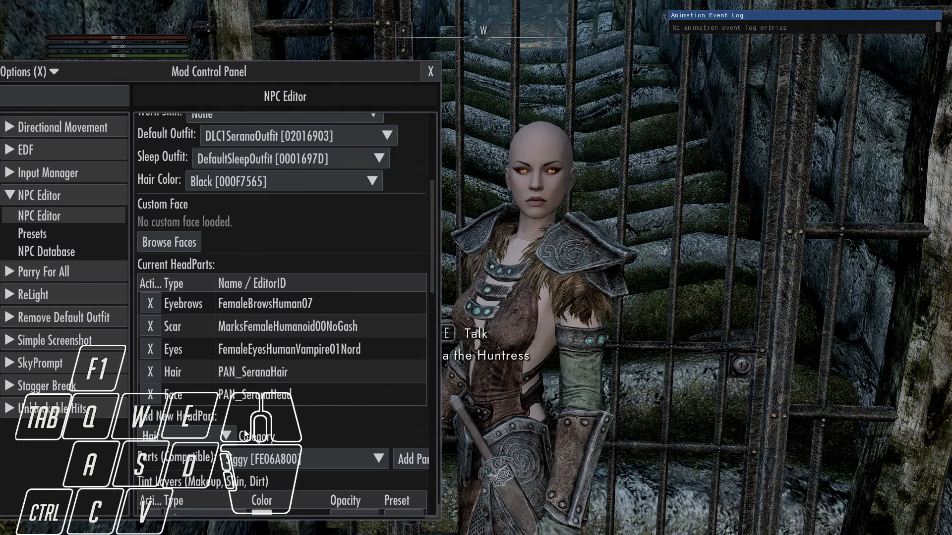
pyautogui.click(223, 436)
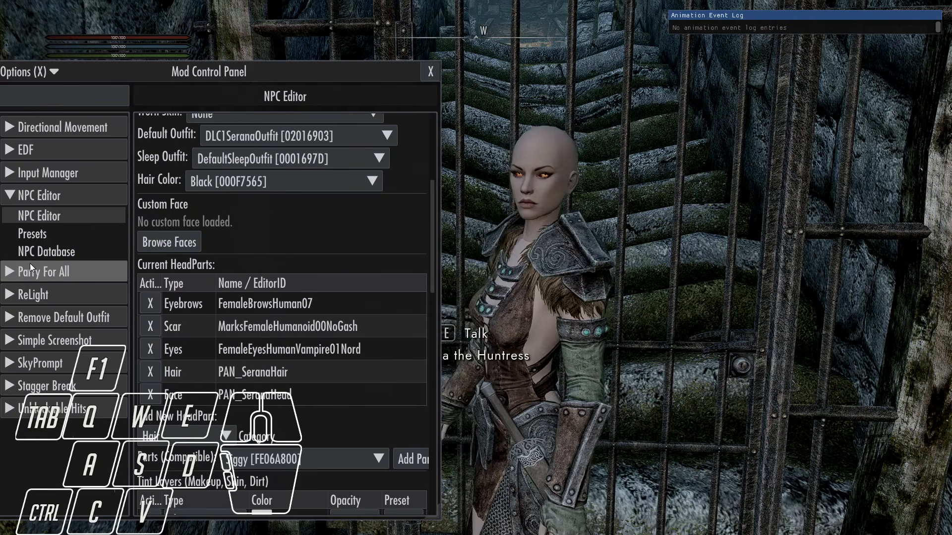
# Open the Serana Pan preset for editing, search the compatible Misc head parts for "mo", and choose FemaleMouthHumanoidDefault
pyautogui.click(45, 233)
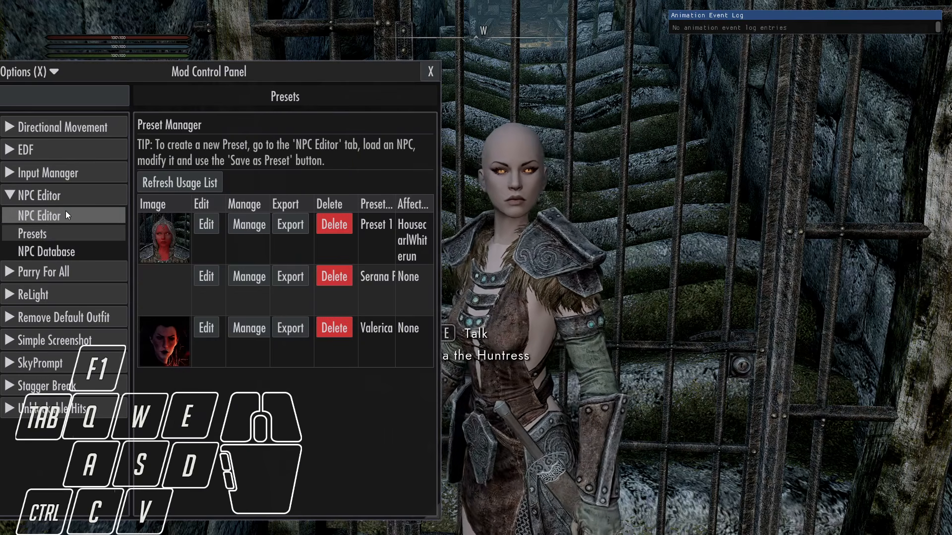
pyautogui.click(68, 215)
pyautogui.scroll(-10, 223, 411)
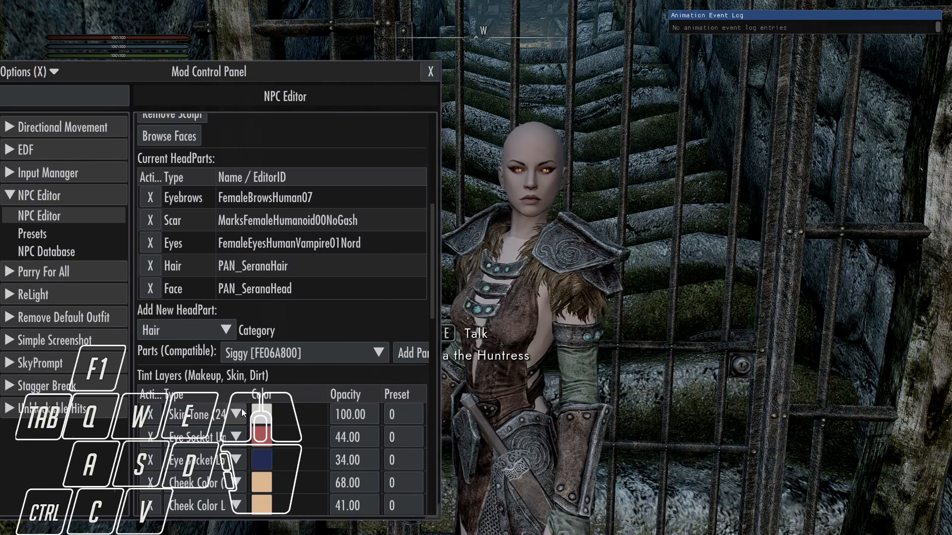
pyautogui.click(170, 333)
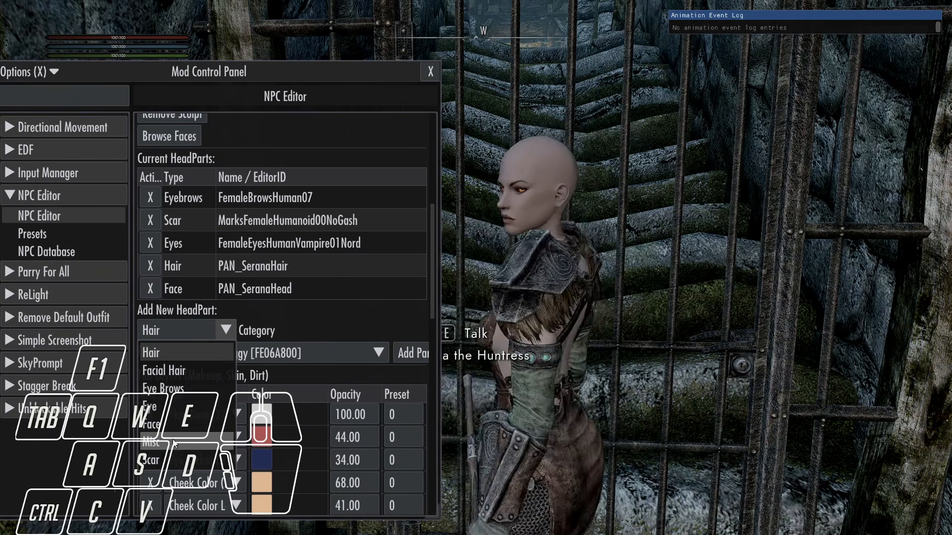
pyautogui.click(173, 443)
pyautogui.click(251, 351)
pyautogui.write('m')
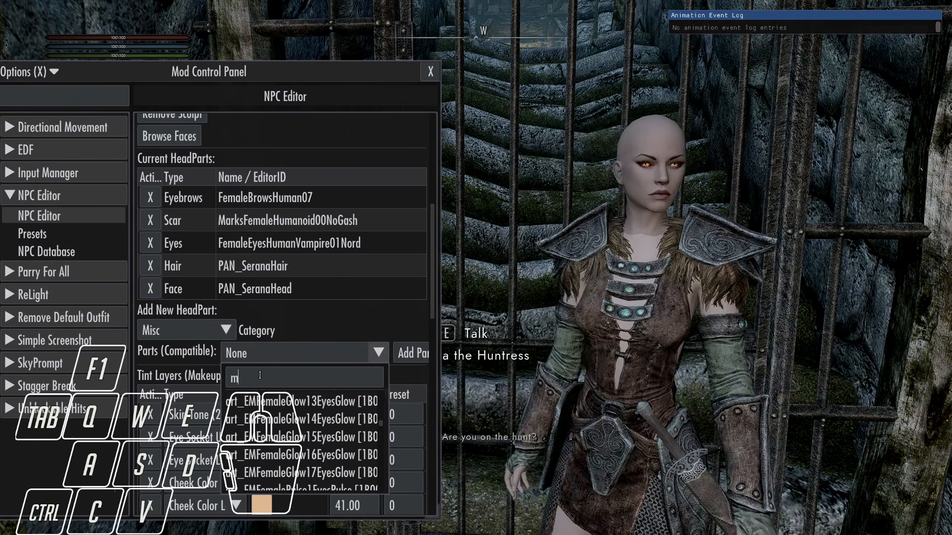
pyautogui.write('o')
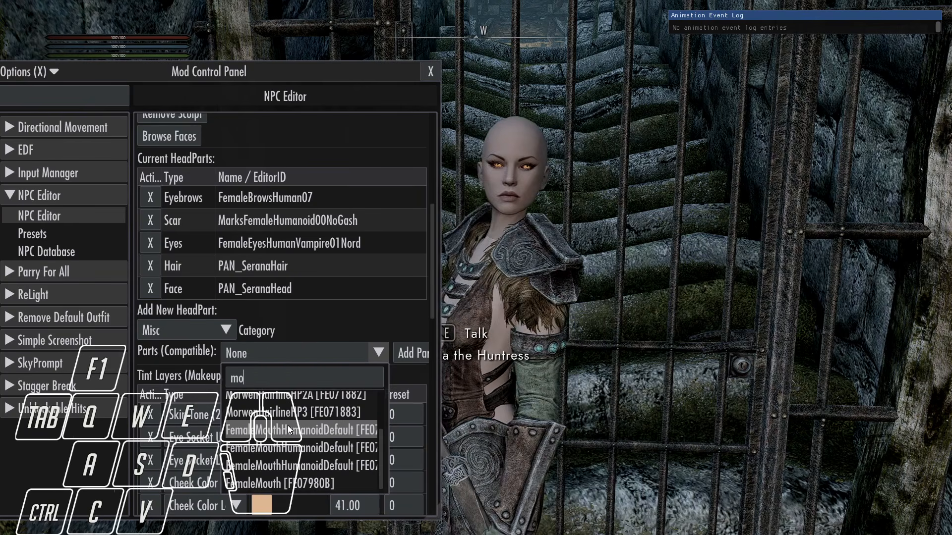
pyautogui.click(287, 430)
# Save the Serana Pan preset data, exit the preset editor, and reload Aela in the NPC Editor
pyautogui.scroll(5, 364, 298)
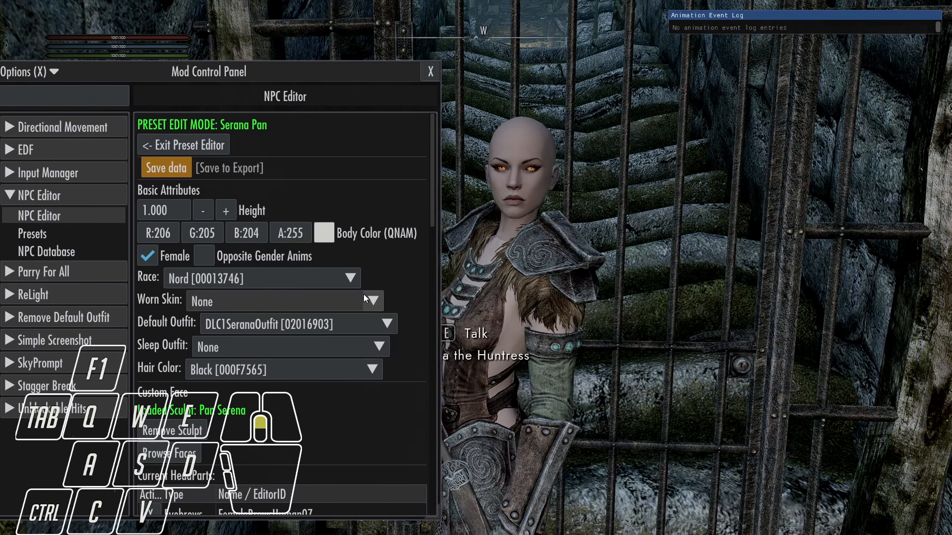
pyautogui.click(167, 173)
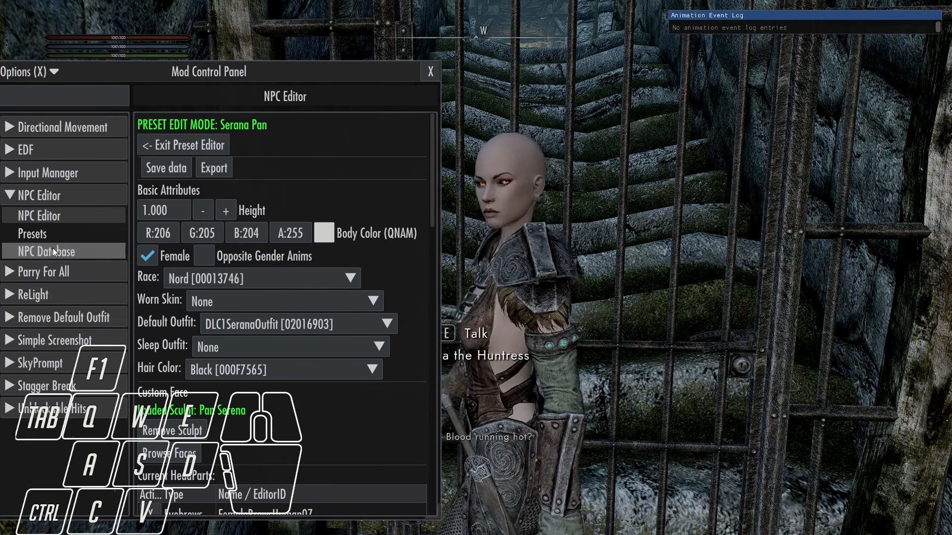
pyautogui.click(181, 145)
pyautogui.click(183, 128)
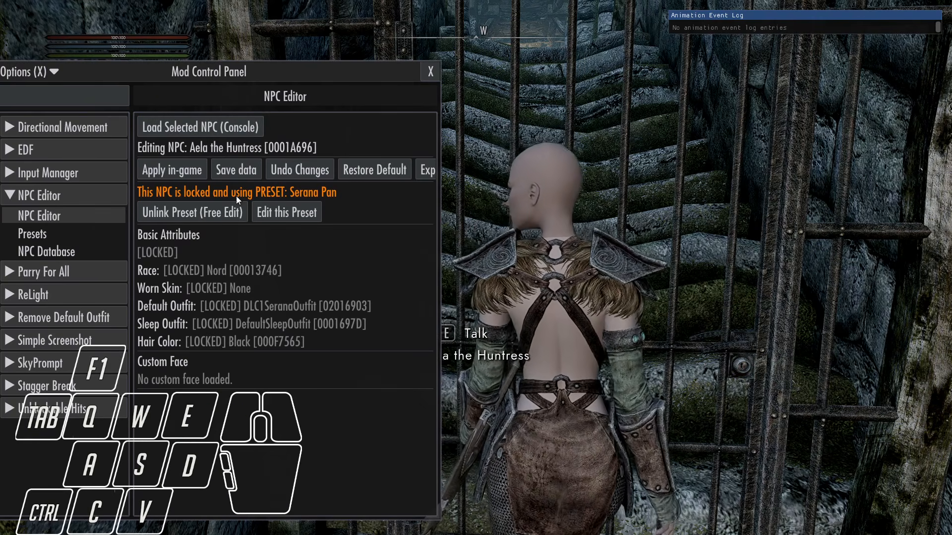
# Close the control panel and talk briefly to Aela to inspect her face in-game
pyautogui.press('F1')
pyautogui.press('e')
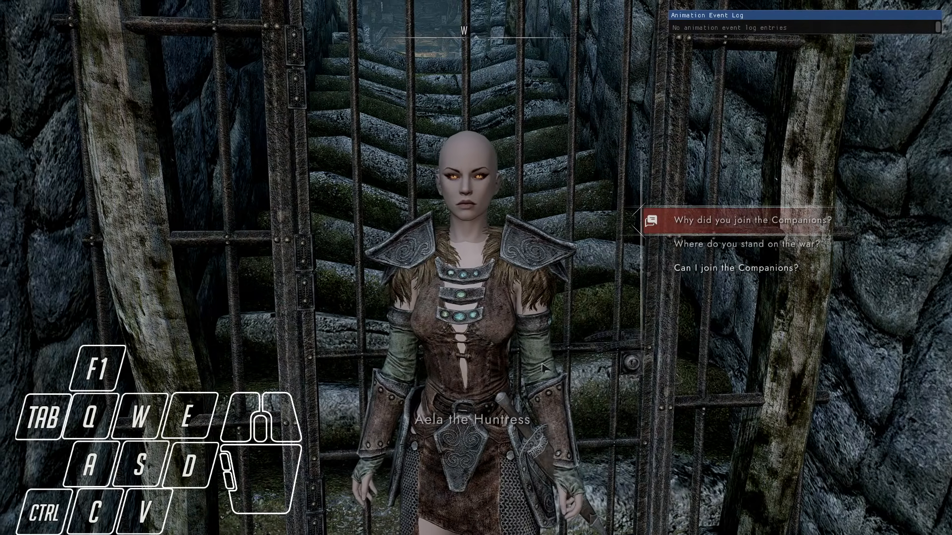
pyautogui.press('Tab')
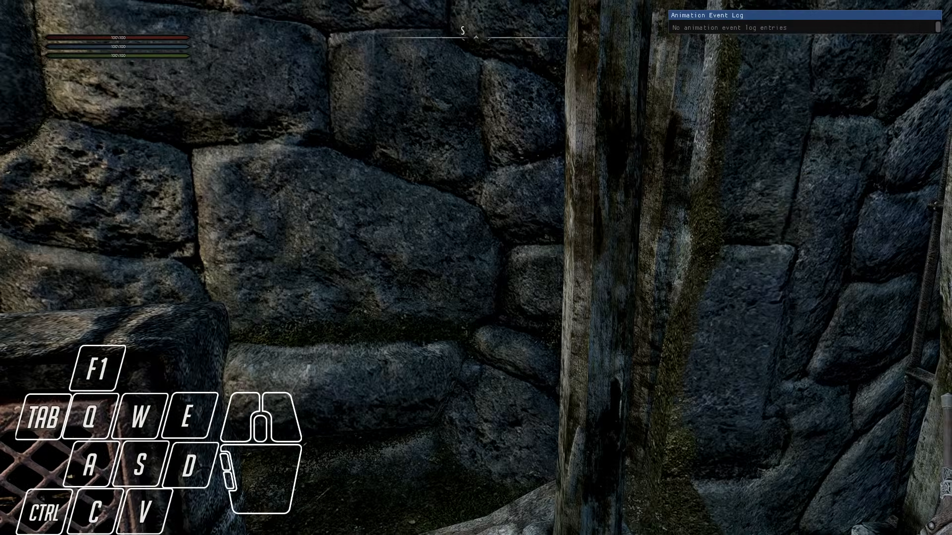
# Open the NPC Database and toggle the Only Modified NPCs filter to view the edited NPCs
pyautogui.press('F1')
pyautogui.click(164, 228)
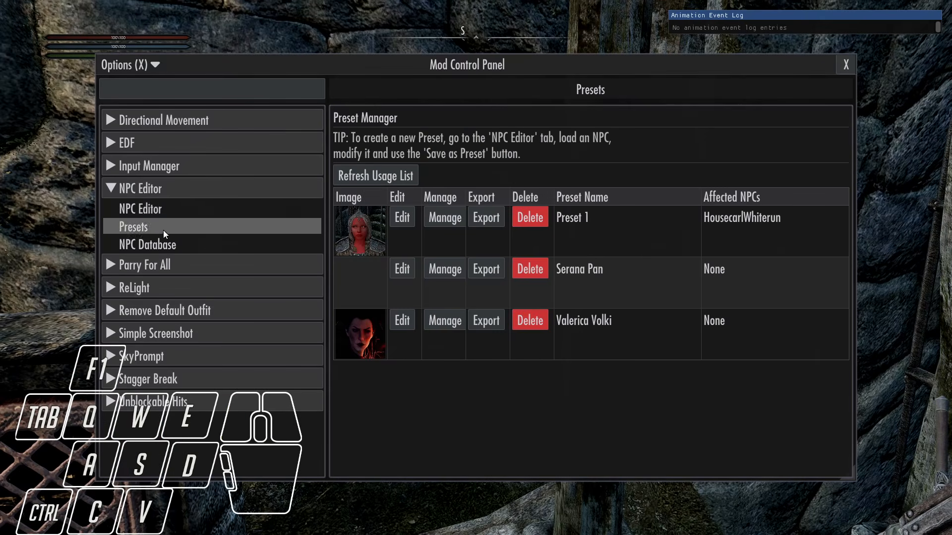
pyautogui.click(164, 248)
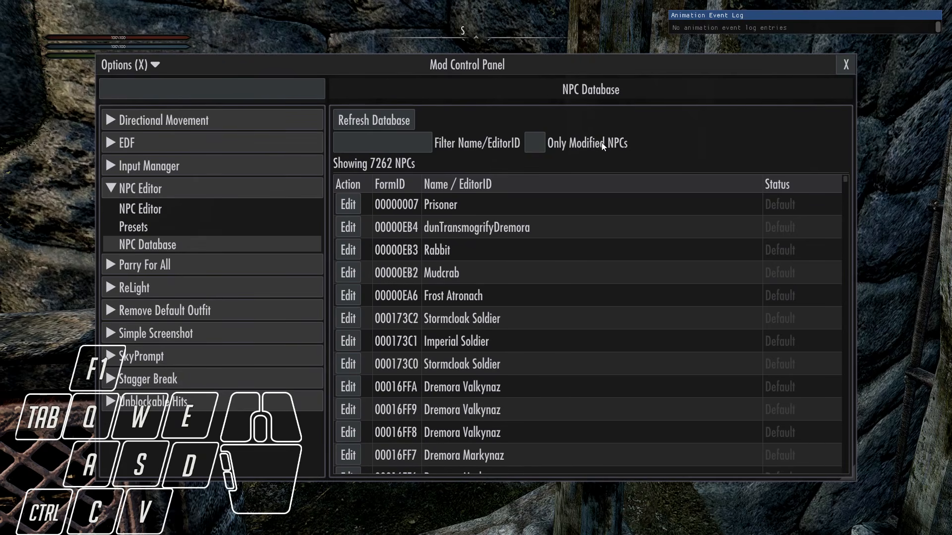
pyautogui.click(534, 144)
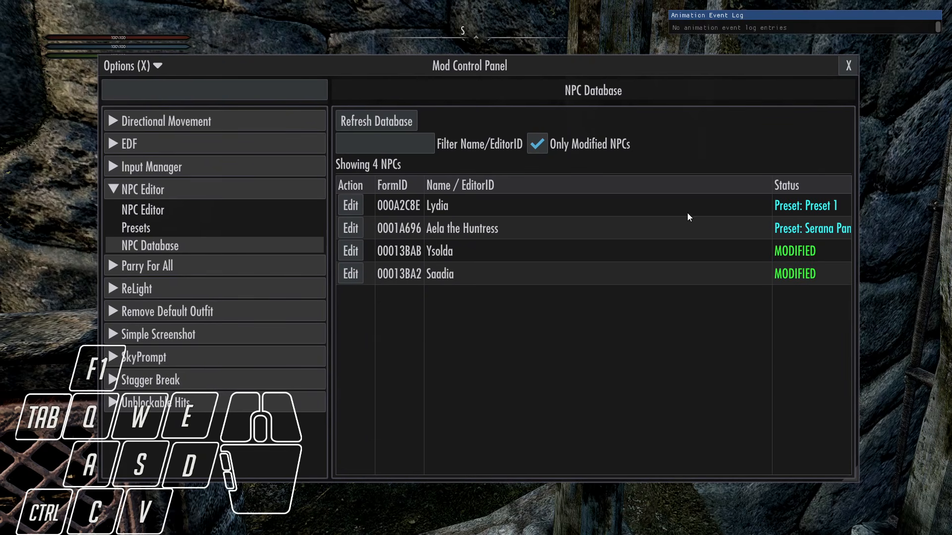
pyautogui.click(541, 143)
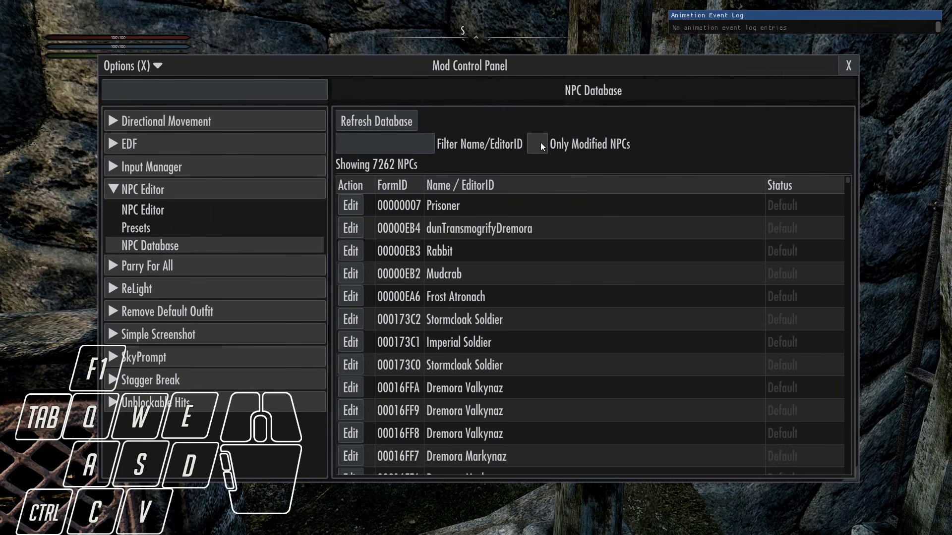
pyautogui.click(541, 143)
pyautogui.click(543, 141)
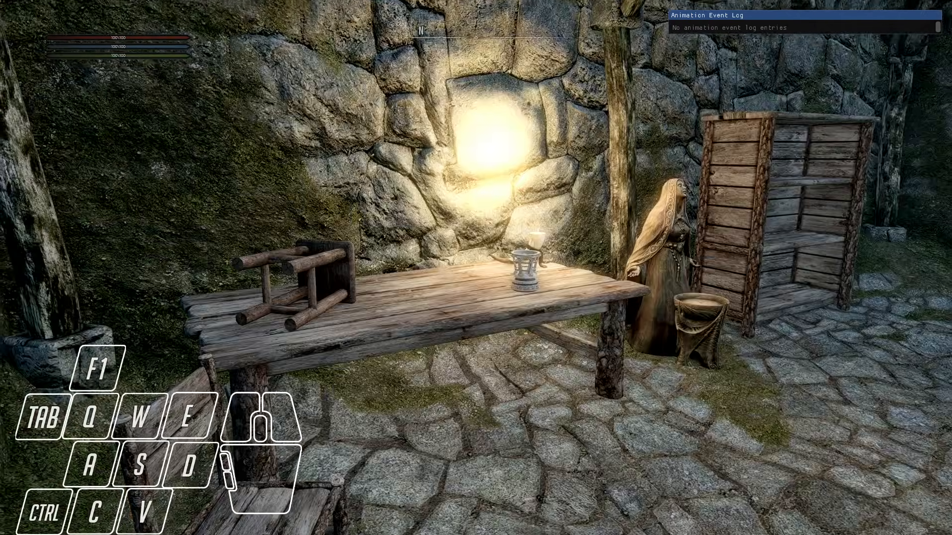
# Search the NPC spawner for "lydia" and place the Skyrim.esm Lydia in the world
pyautogui.press('F1')
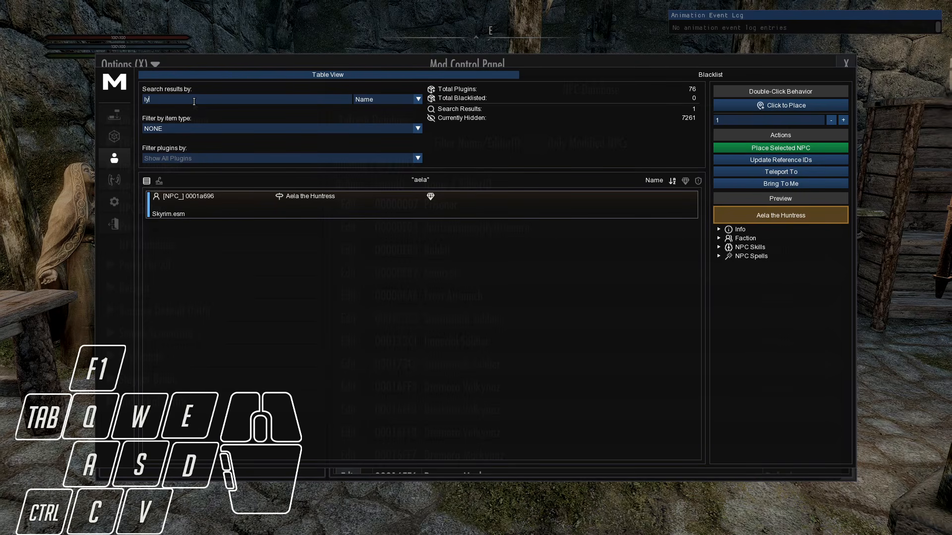
pyautogui.press('Return')
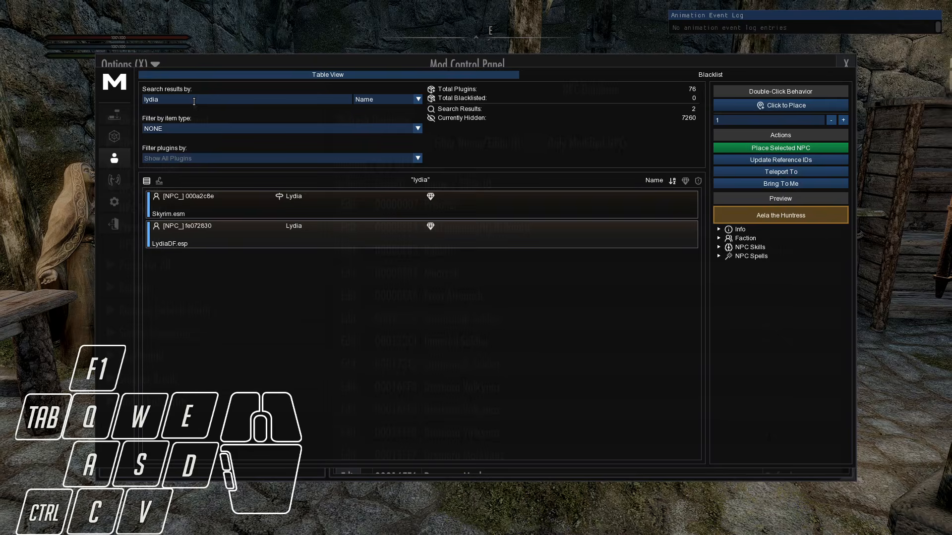
pyautogui.click(251, 213)
pyautogui.click(248, 205)
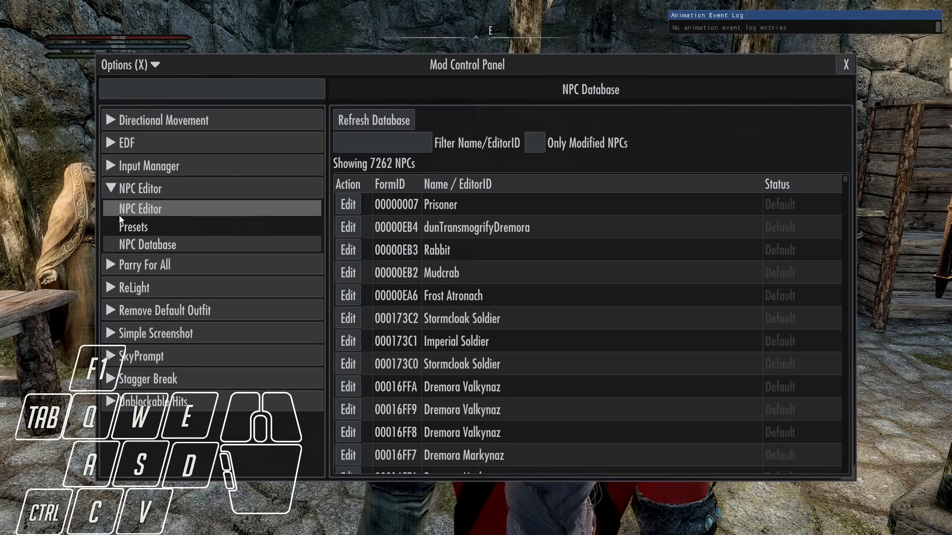
# Talk briefly to Lydia and move around her to inspect her appearance
pyautogui.press('e')
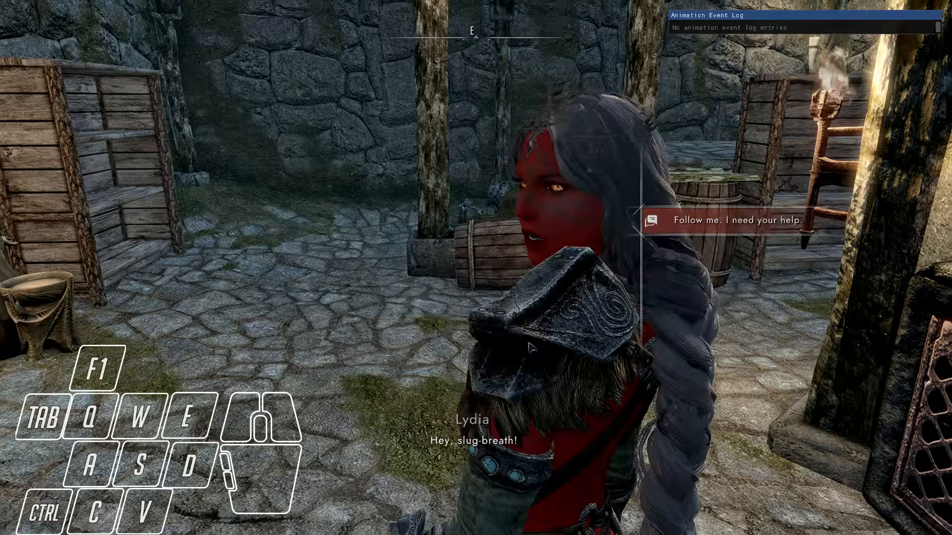
pyautogui.press('Tab')
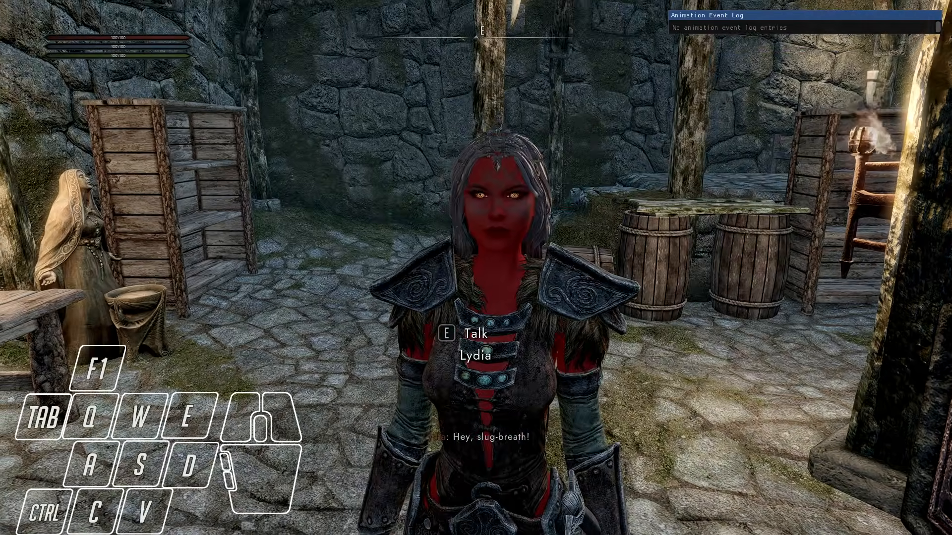
pyautogui.press('w')
pyautogui.press('a')
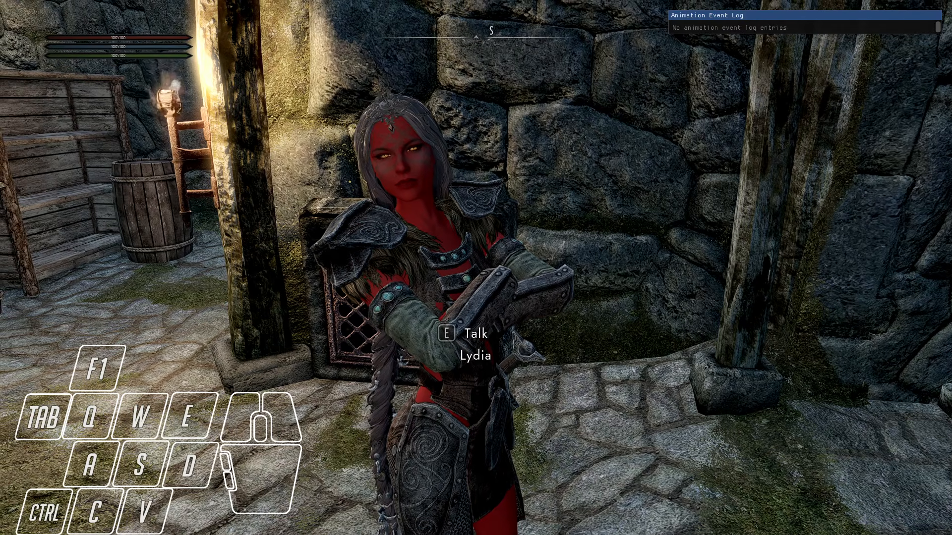
# Select Lydia in the console and load her into the NPC Editor
pyautogui.press('`')
pyautogui.click(409, 138)
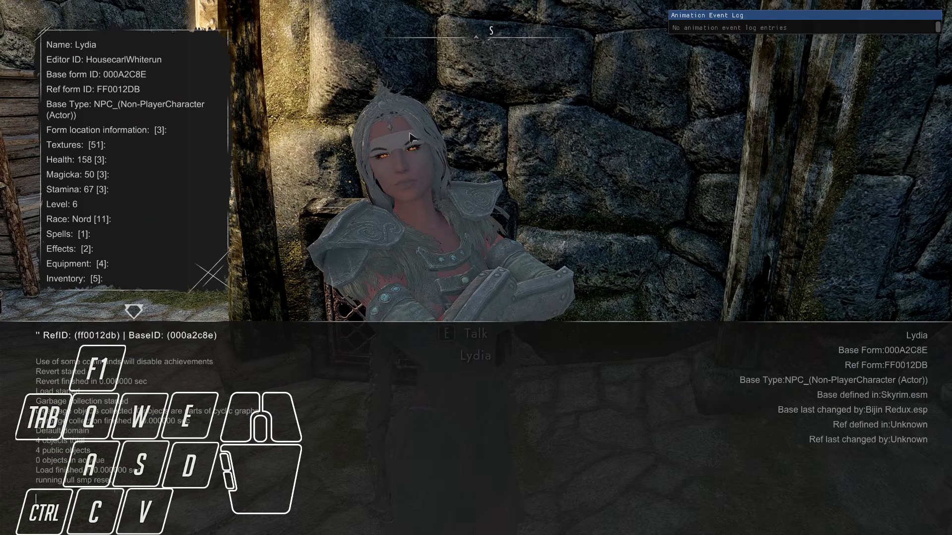
pyautogui.press('F1')
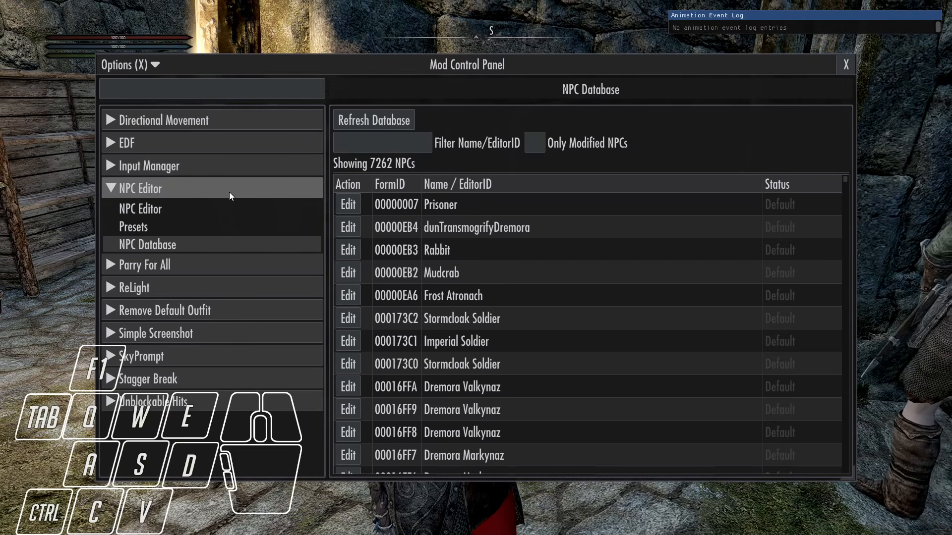
pyautogui.click(191, 210)
pyautogui.click(374, 119)
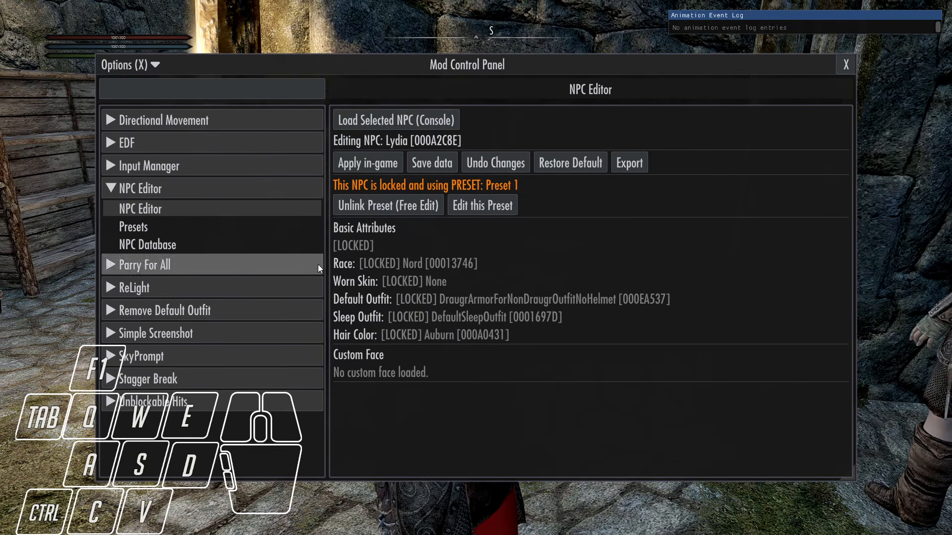
# Unlink the current preset from Lydia, apply the Valerica Volki preset, and move the control panel
pyautogui.click(371, 206)
pyautogui.click(462, 212)
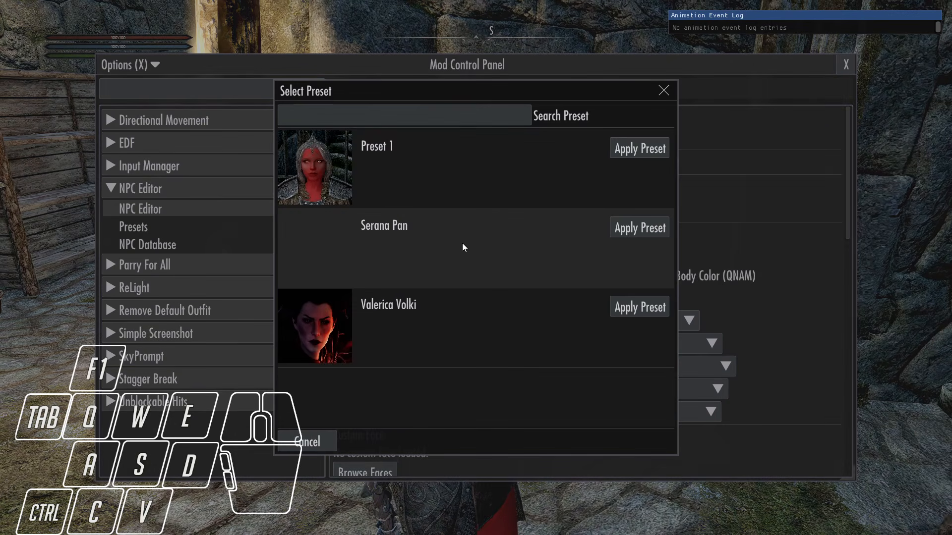
pyautogui.click(643, 312)
pyautogui.moveTo(730, 50); pyautogui.dragTo(555, 105)
# Replace Lydia's Valerica Volki preset with Preset 1, and narrow and move the control panel away from her
pyautogui.click(396, 255)
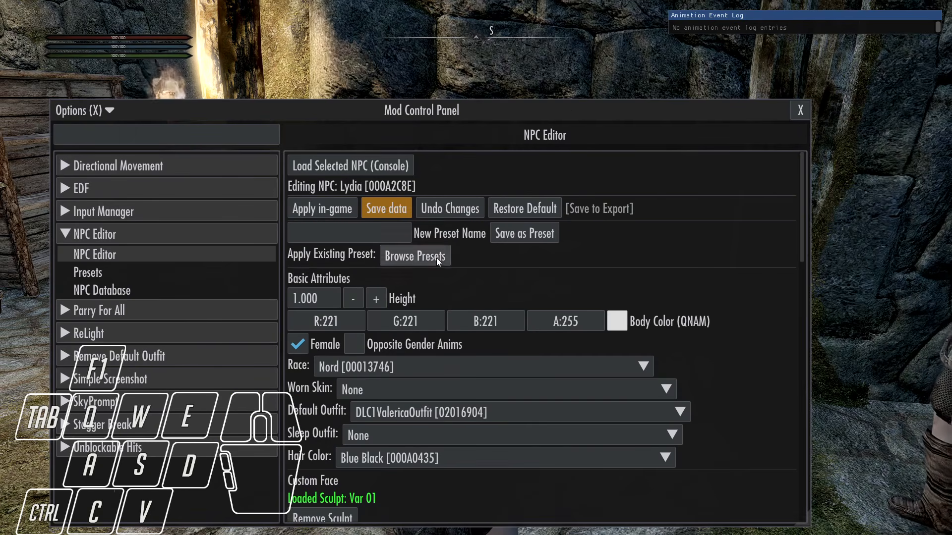
pyautogui.click(399, 257)
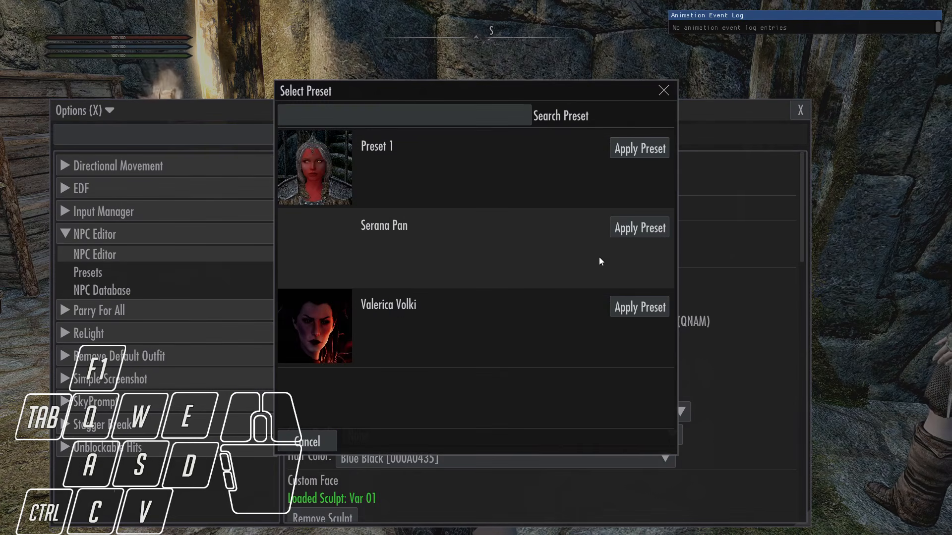
pyautogui.click(626, 148)
pyautogui.moveTo(582, 110); pyautogui.dragTo(429, 75)
pyautogui.moveTo(634, 485); pyautogui.dragTo(334, 471)
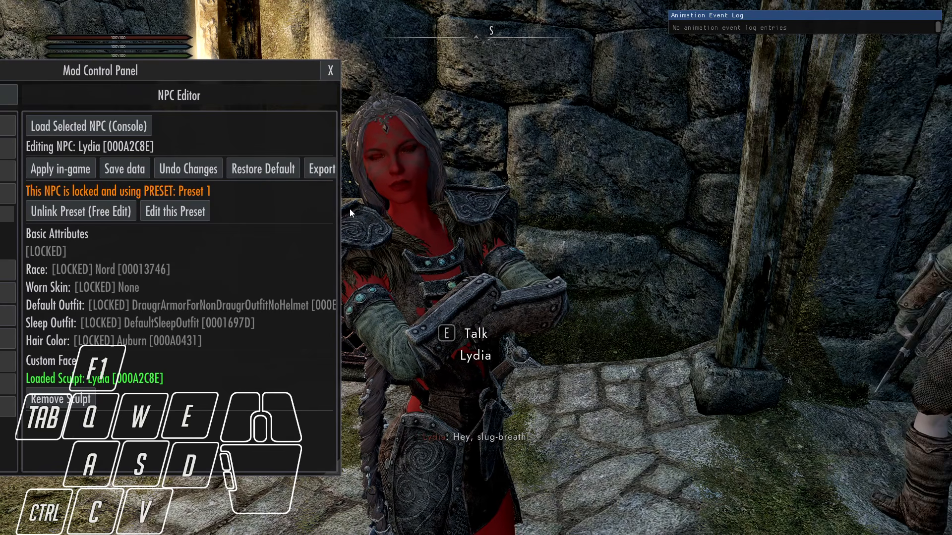
# Unlink Preset 1 from Lydia and go through her attributes to the custom face and head part settings
pyautogui.click(128, 212)
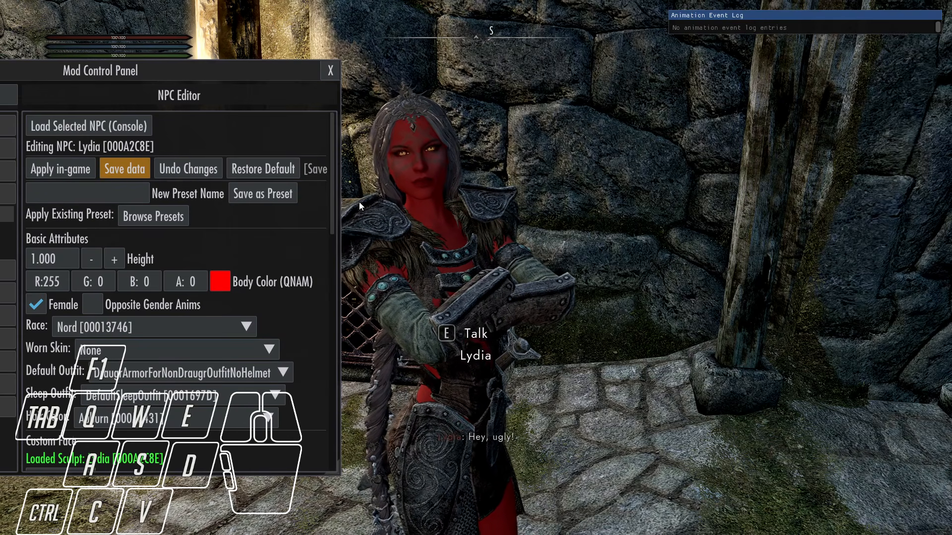
pyautogui.moveTo(332, 184); pyautogui.dragTo(333, 218)
pyautogui.moveTo(196, 68); pyautogui.dragTo(214, 69)
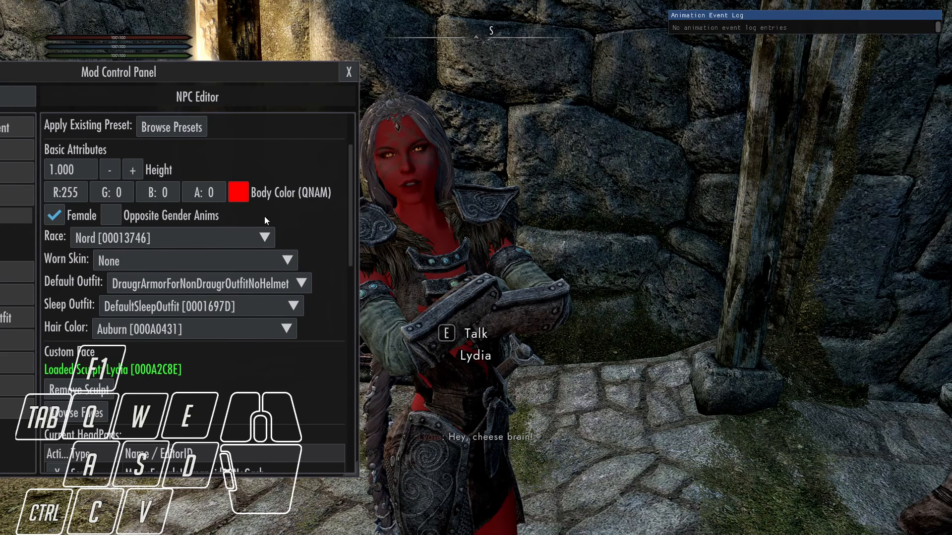
pyautogui.moveTo(349, 252); pyautogui.dragTo(357, 281)
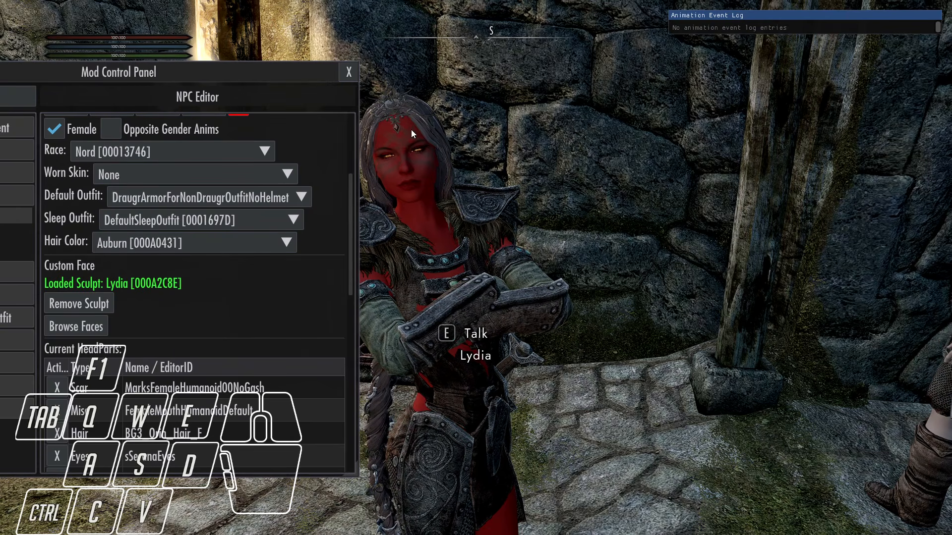
# Replace Lydia's custom face with the Var 01 face and apply it in-game
pyautogui.scroll(-3, 200, 345)
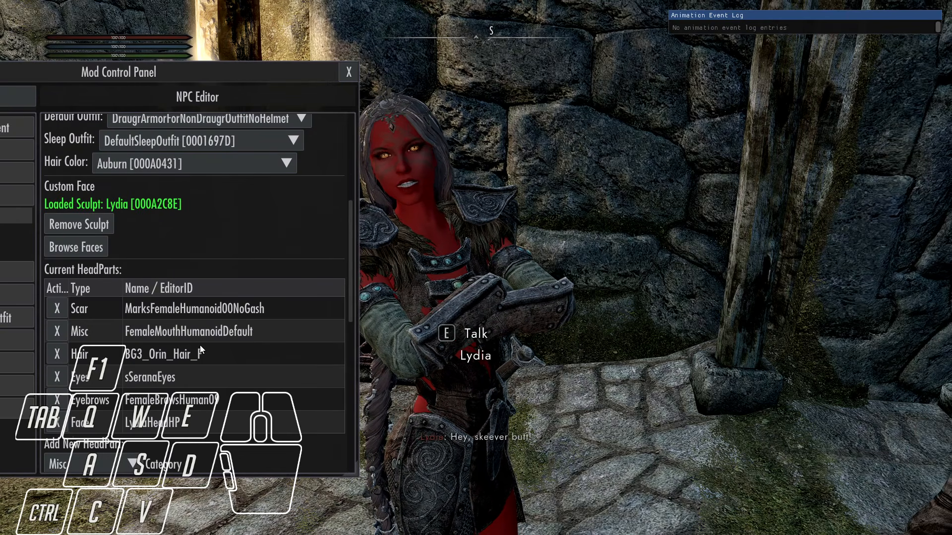
pyautogui.click(65, 248)
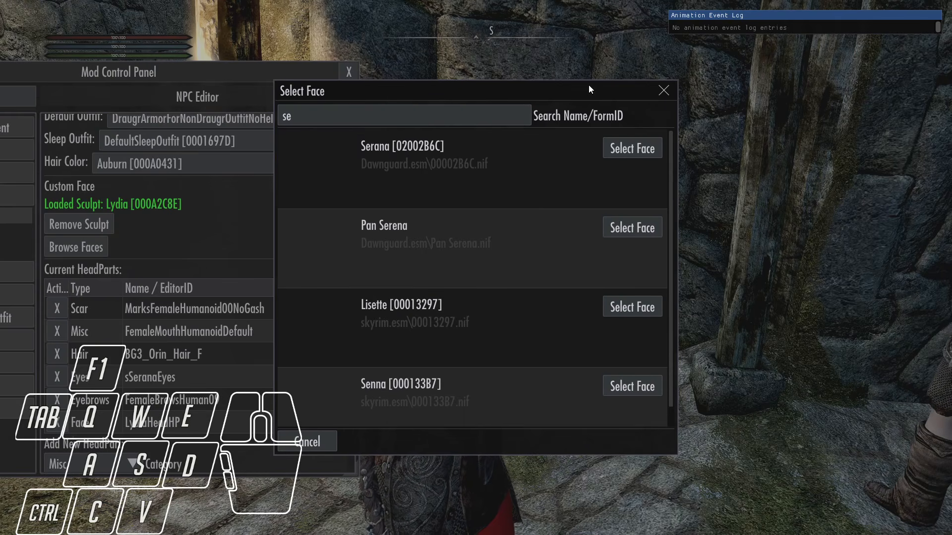
pyautogui.moveTo(589, 86); pyautogui.dragTo(338, 116)
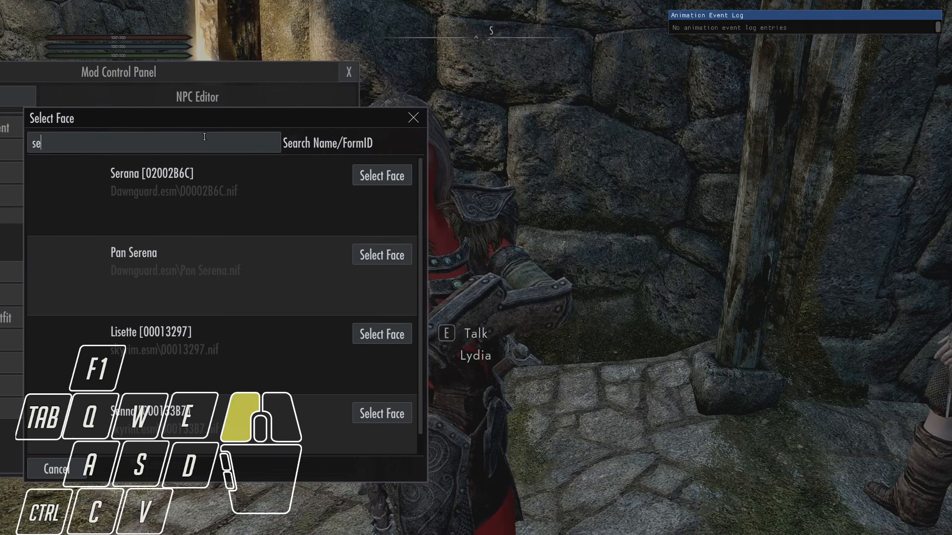
pyautogui.write('var')
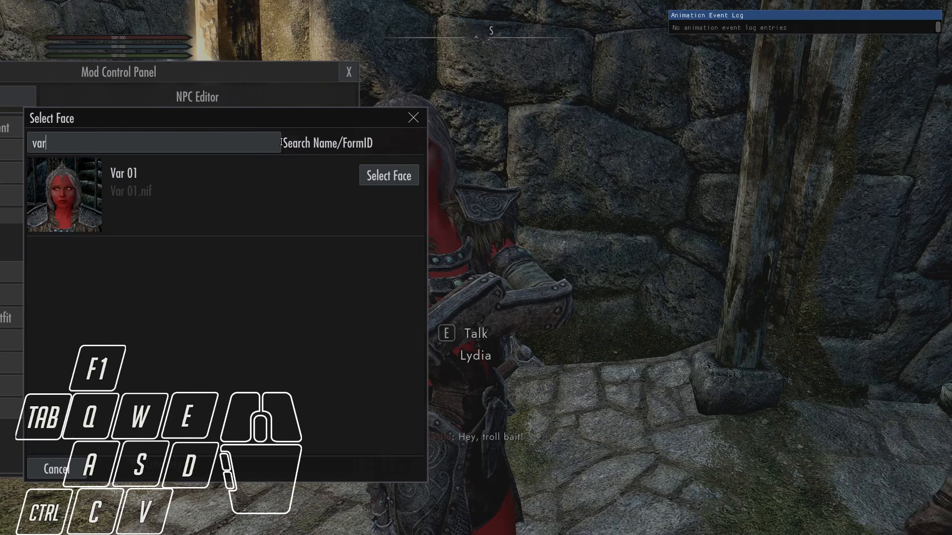
pyautogui.click(374, 174)
pyautogui.scroll(5, 174, 225)
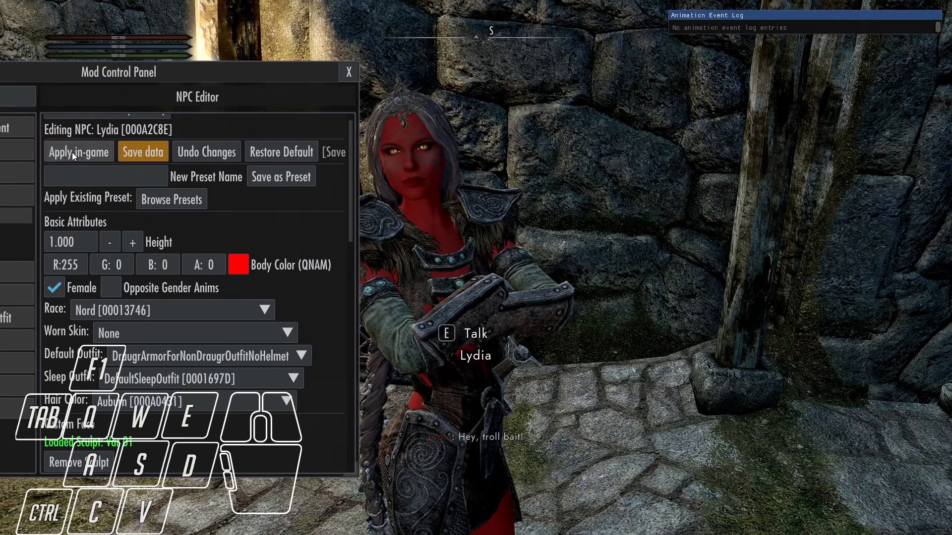
pyautogui.click(73, 153)
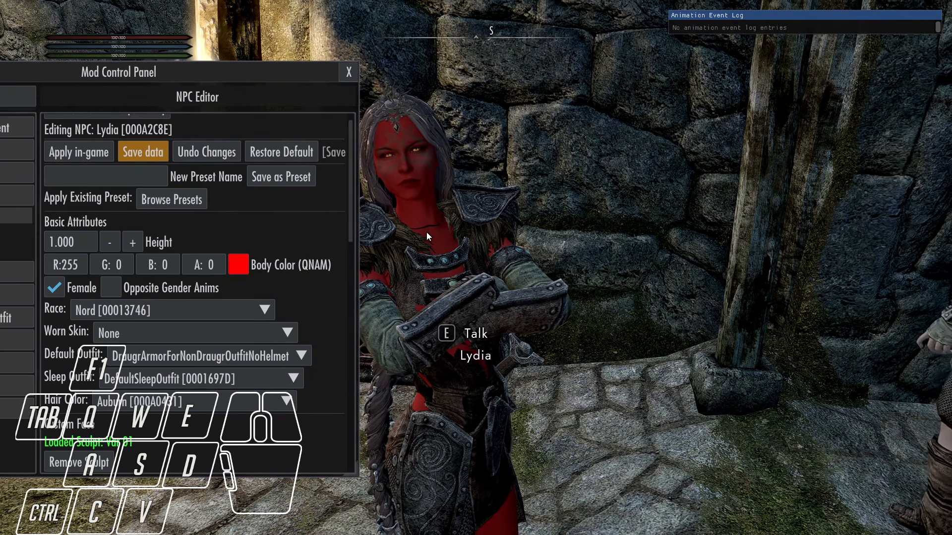
# Clear the face search and choose the Valerica [02003B8B] face as Lydia's custom face
pyautogui.scroll(-3, 140, 453)
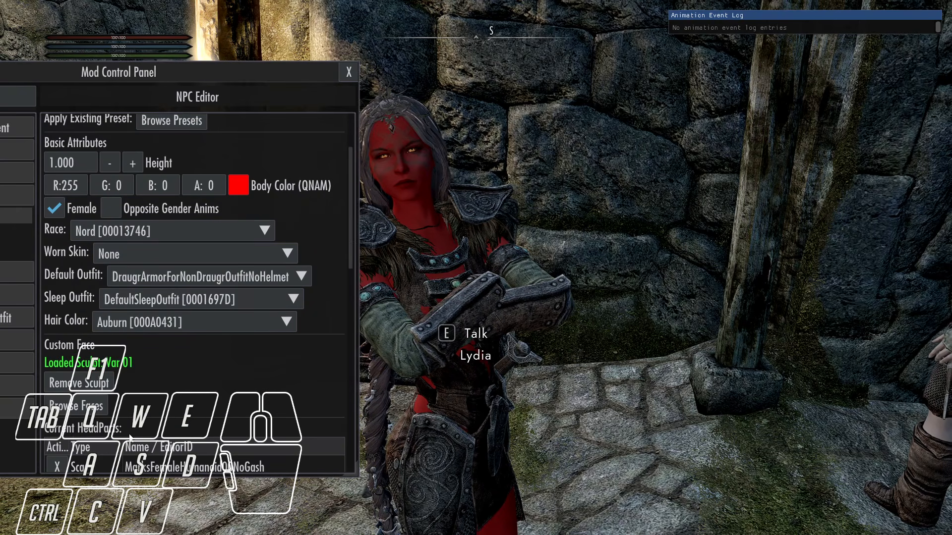
pyautogui.click(89, 420)
pyautogui.press('BackSpace')
pyautogui.press('BackSpace')
pyautogui.press('BackSpace')
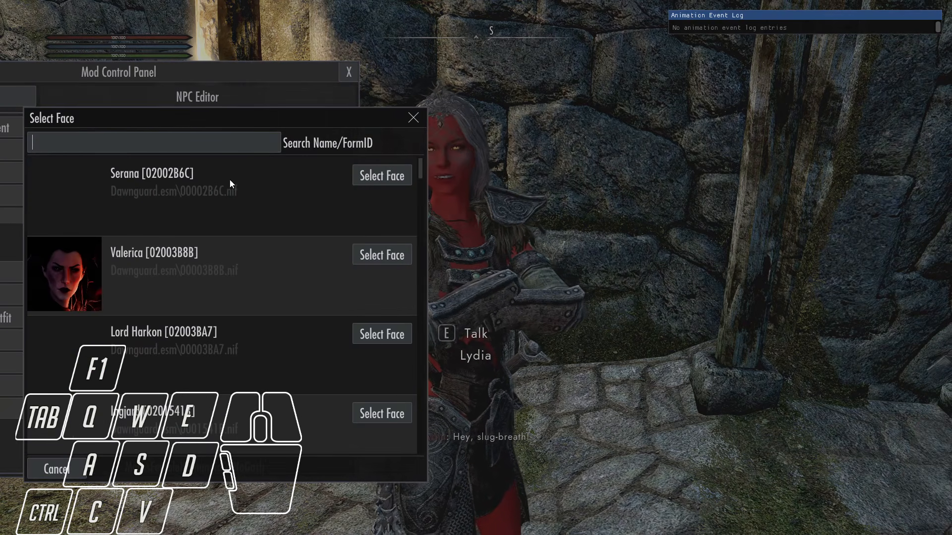
pyautogui.click(358, 263)
pyautogui.scroll(5, 79, 218)
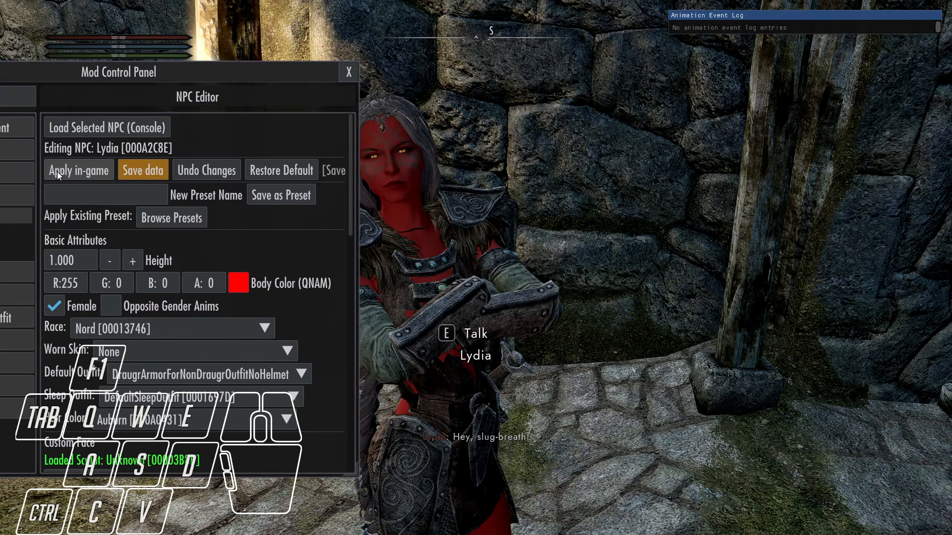
# Raise Lydia's height to 1.010, return it to 1.000, and apply the data in-game
pyautogui.scroll(-3, 224, 373)
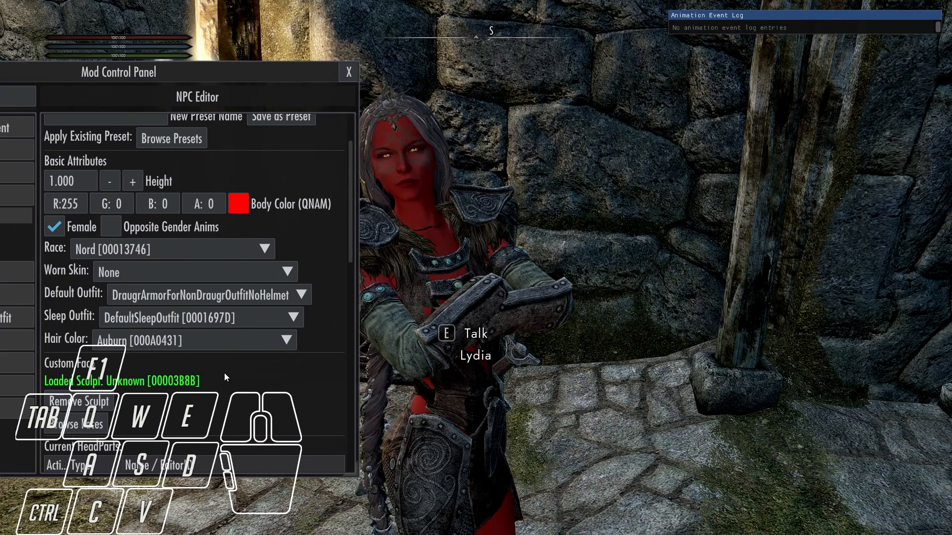
pyautogui.click(130, 183)
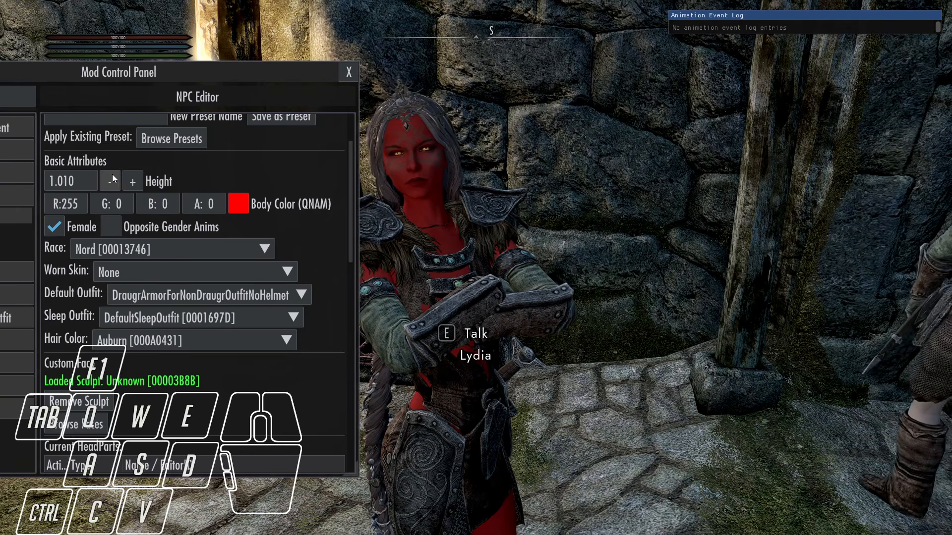
pyautogui.scroll(3, 94, 172)
pyautogui.click(110, 260)
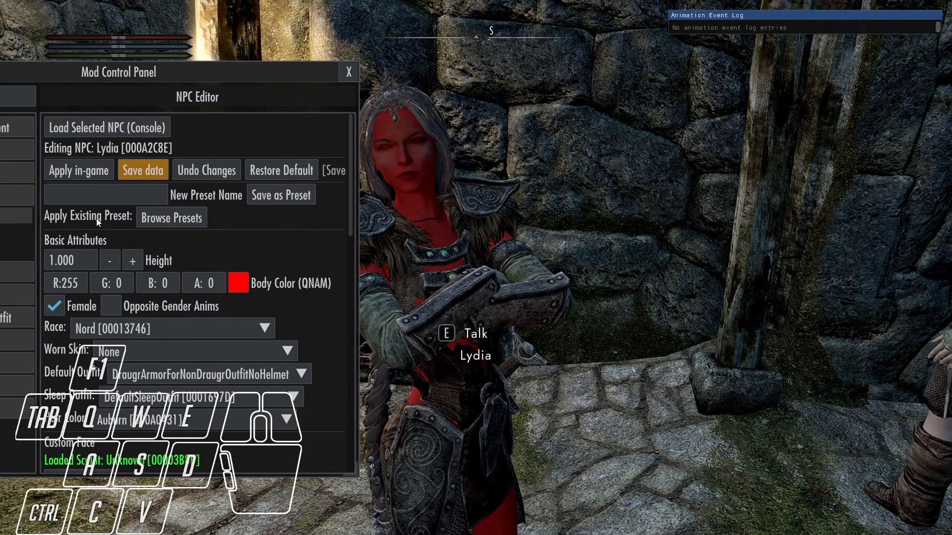
pyautogui.click(74, 162)
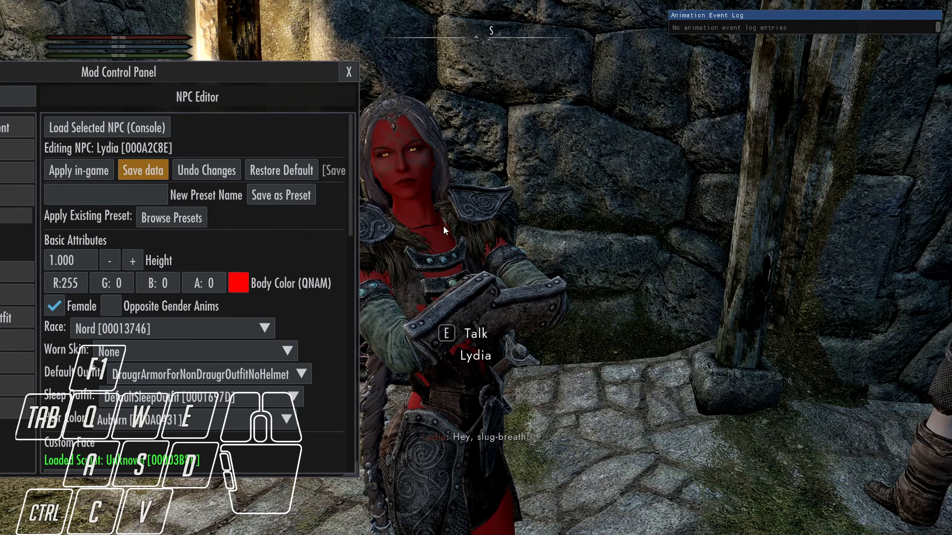
# Replace Lydia's custom face with the Ingjard [0201541B] face and apply it in-game
pyautogui.scroll(-9, 76, 426)
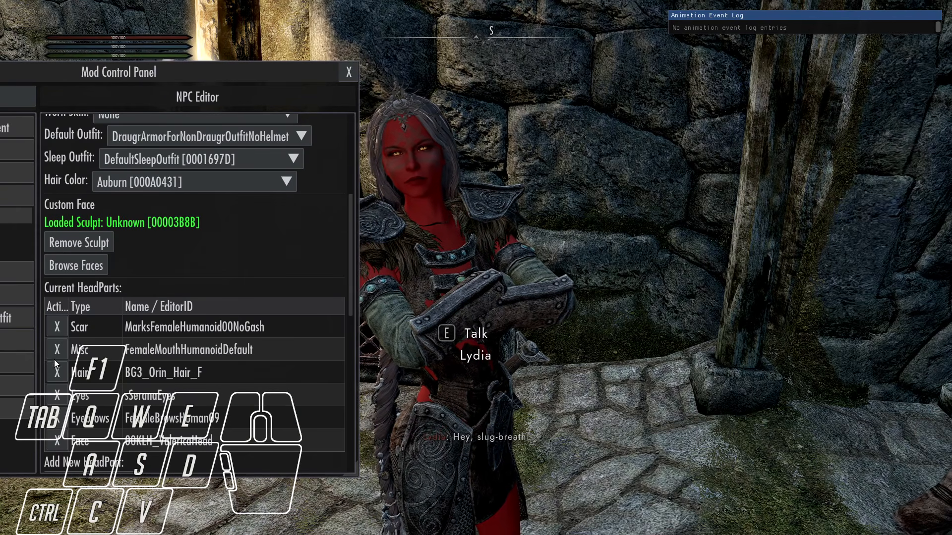
pyautogui.click(60, 266)
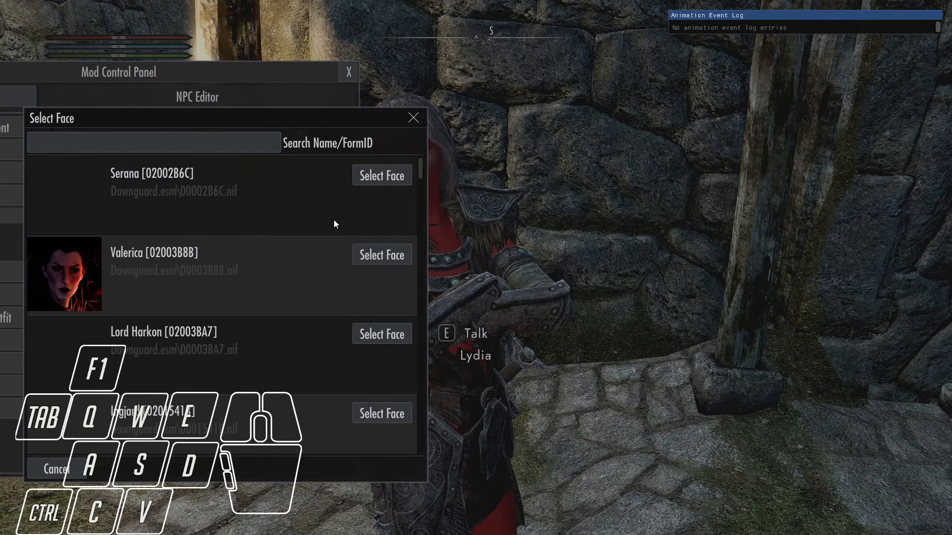
pyautogui.click(359, 413)
pyautogui.scroll(9, 90, 193)
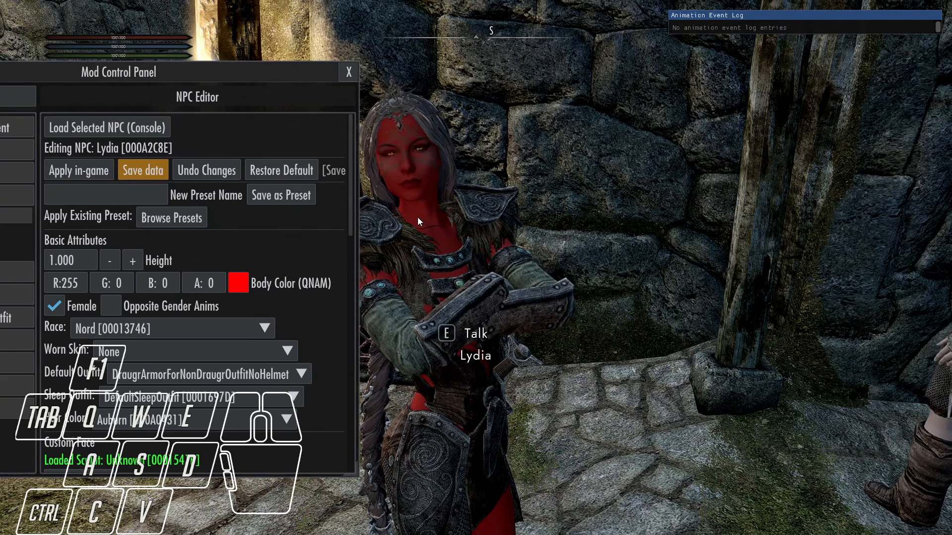
# Replace Lydia's BG3_Orin_Hair_F head part with the hair part BG3 Ketheric Hair F and apply it in-game
pyautogui.scroll(-5, 328, 332)
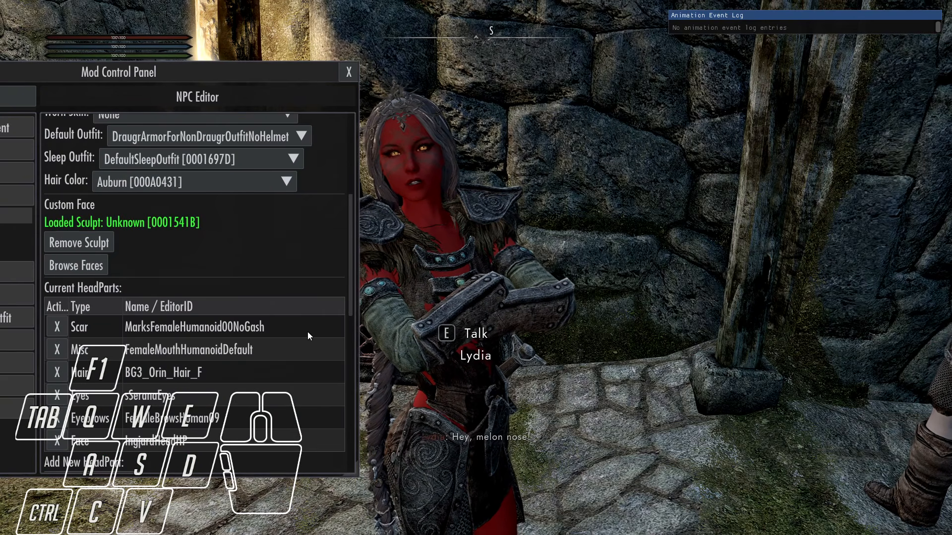
pyautogui.click(64, 374)
pyautogui.scroll(-3, 228, 352)
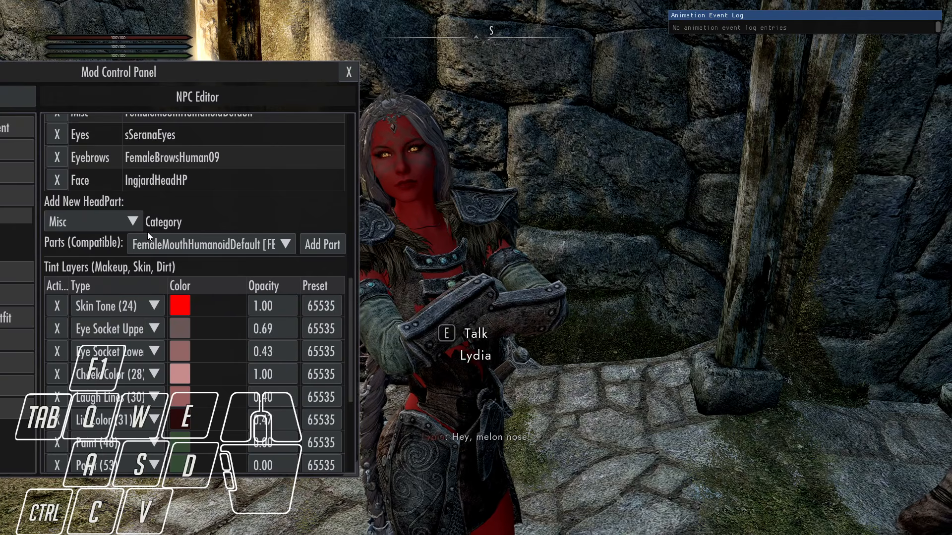
pyautogui.click(178, 239)
pyautogui.click(102, 232)
pyautogui.click(103, 235)
pyautogui.click(89, 247)
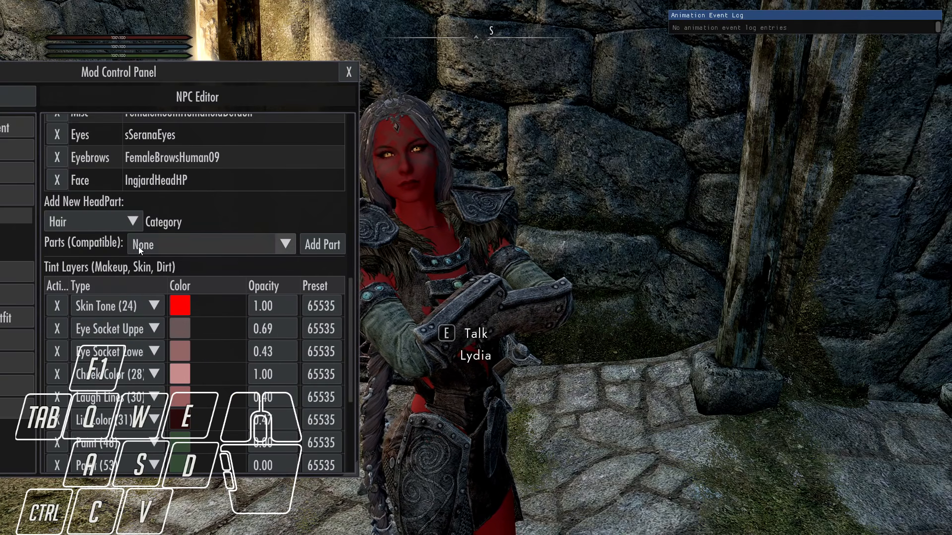
pyautogui.click(138, 246)
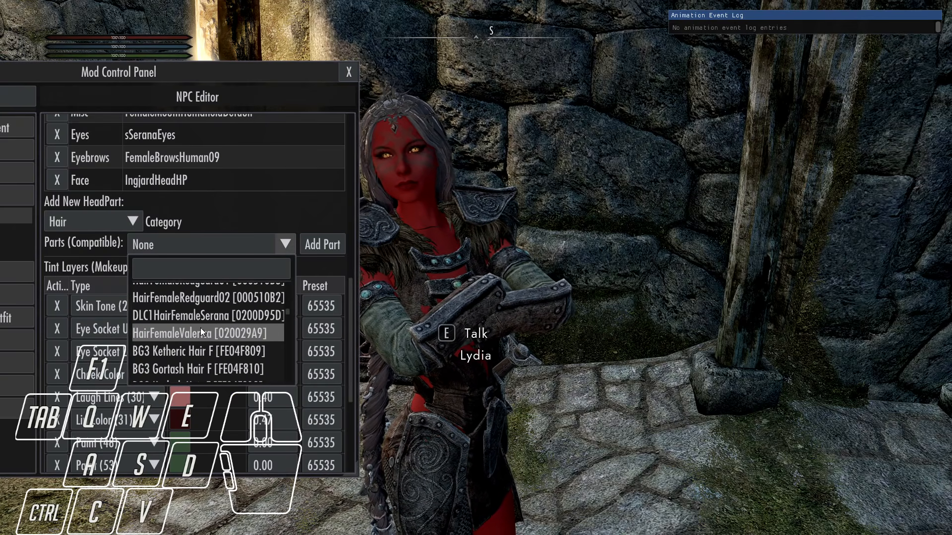
pyautogui.click(216, 351)
pyautogui.click(312, 242)
pyautogui.scroll(15, 76, 178)
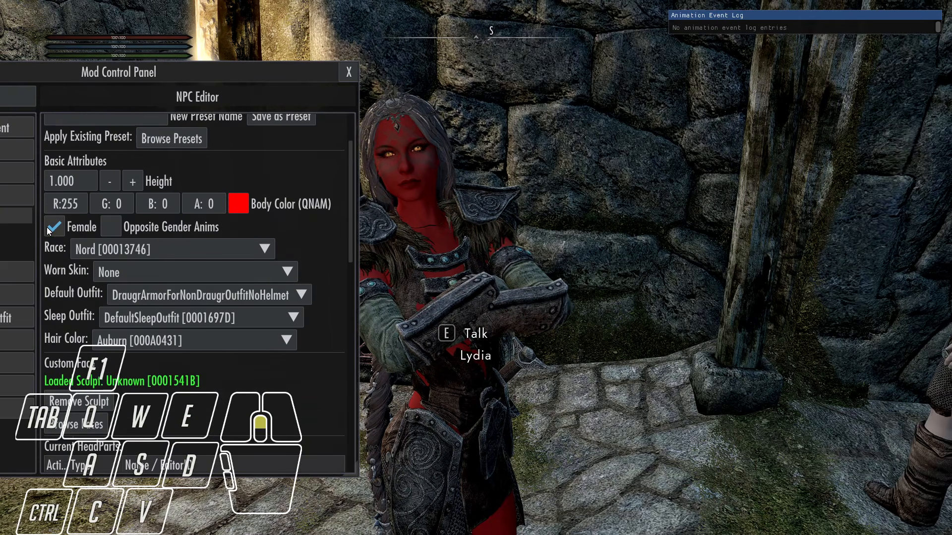
pyautogui.click(81, 170)
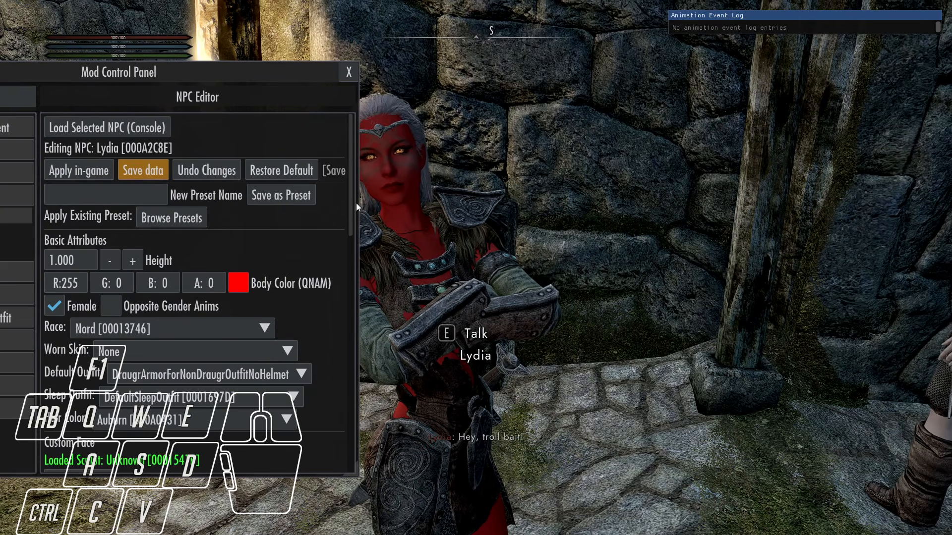
# Set Lydia's hair color to RedTintBright [000F1233] and apply it in-game
pyautogui.scroll(-5, 333, 335)
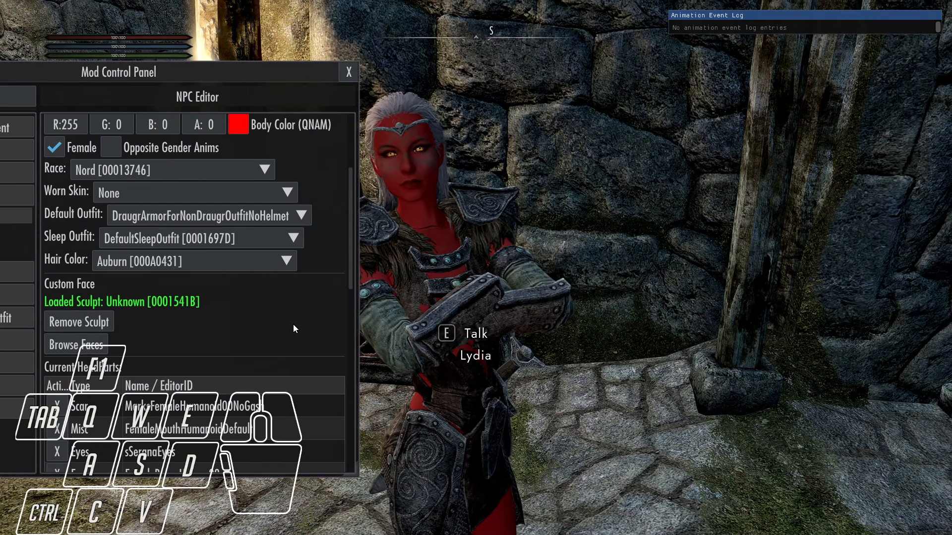
pyautogui.scroll(-3, 263, 285)
pyautogui.click(219, 182)
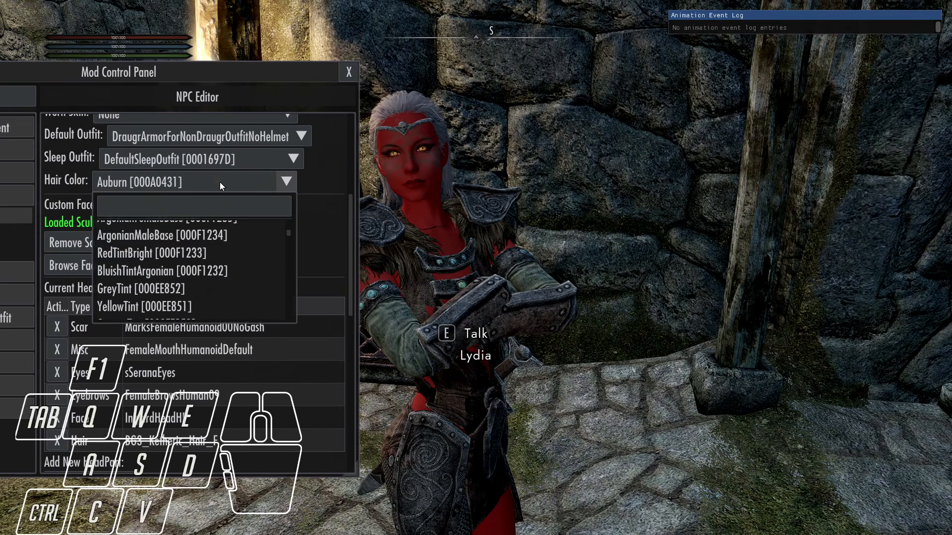
pyautogui.click(238, 253)
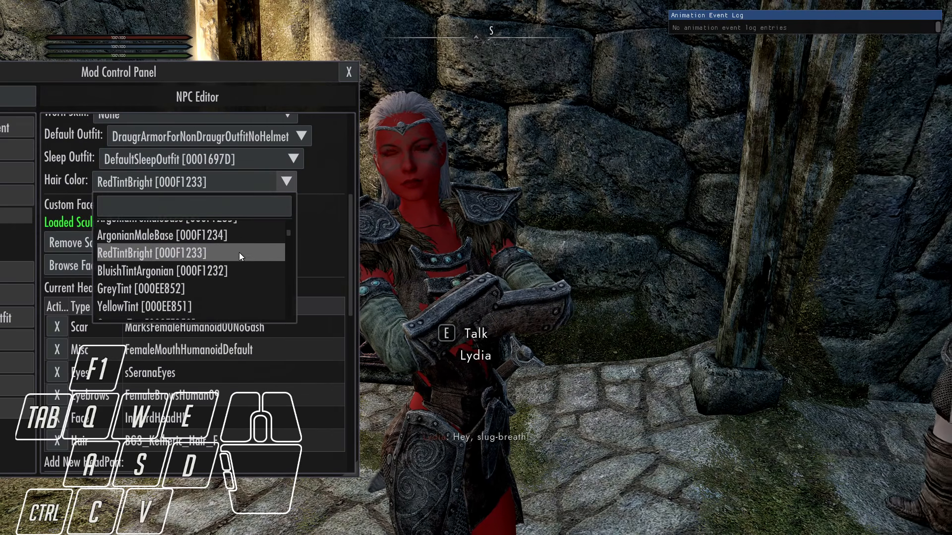
pyautogui.click(319, 252)
pyautogui.scroll(8, 278, 257)
pyautogui.click(97, 171)
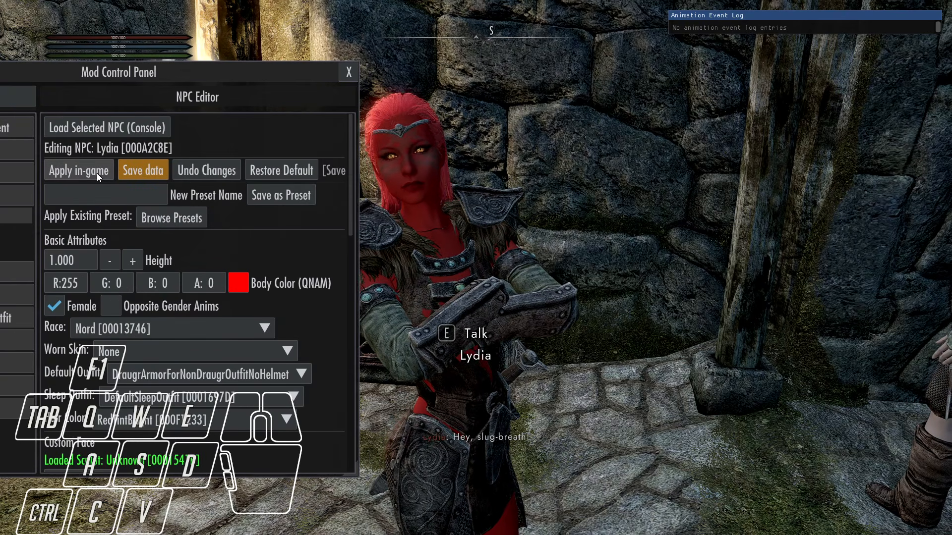
# Look through Lydia's head parts and tint layers, and save her edited data
pyautogui.scroll(-3, 339, 332)
pyautogui.scroll(-15, 332, 331)
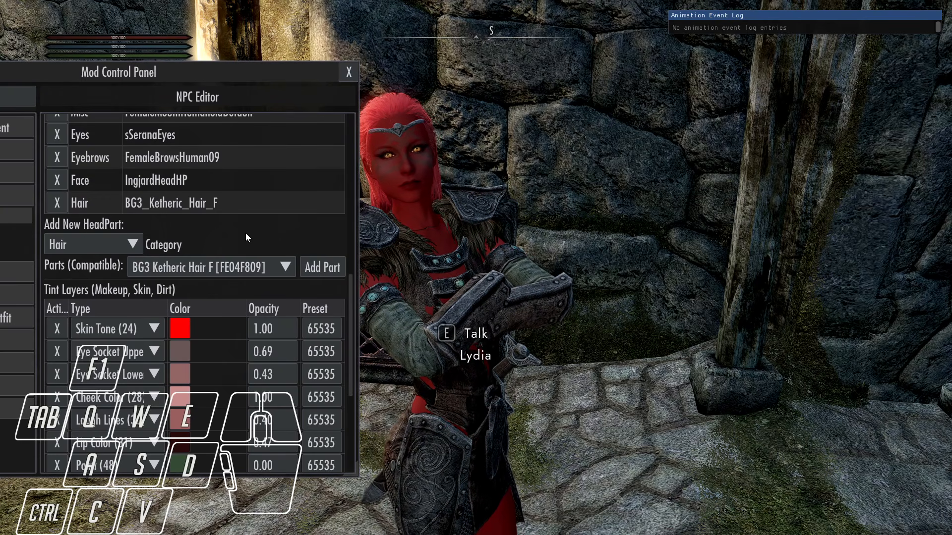
pyautogui.scroll(15, 245, 233)
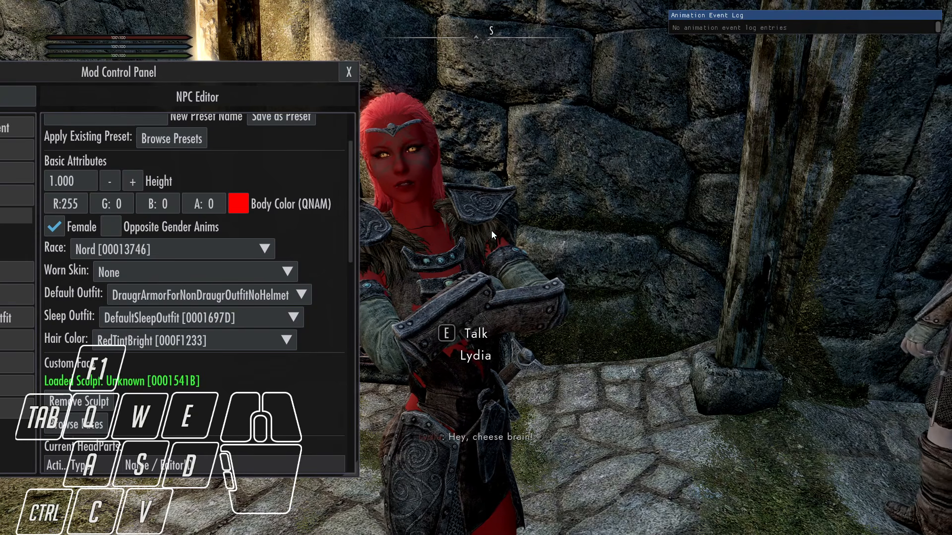
pyautogui.scroll(3, 297, 232)
pyautogui.click(147, 173)
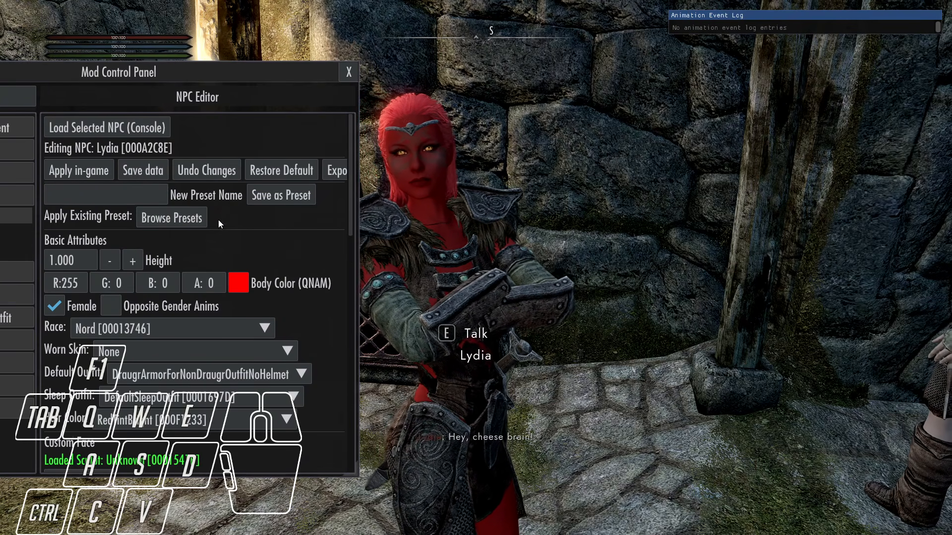
pyautogui.press('F1')
pyautogui.press('`')
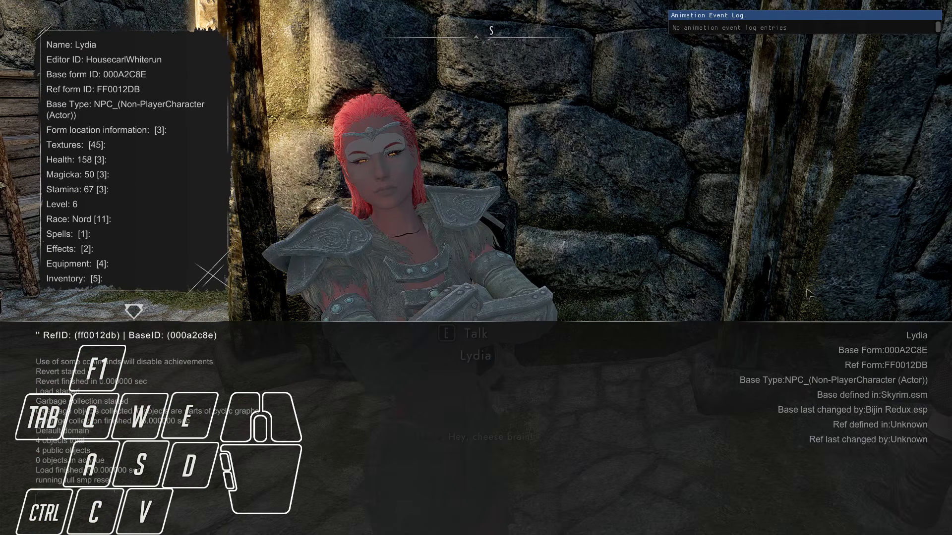
pyautogui.press('`')
pyautogui.press('F1')
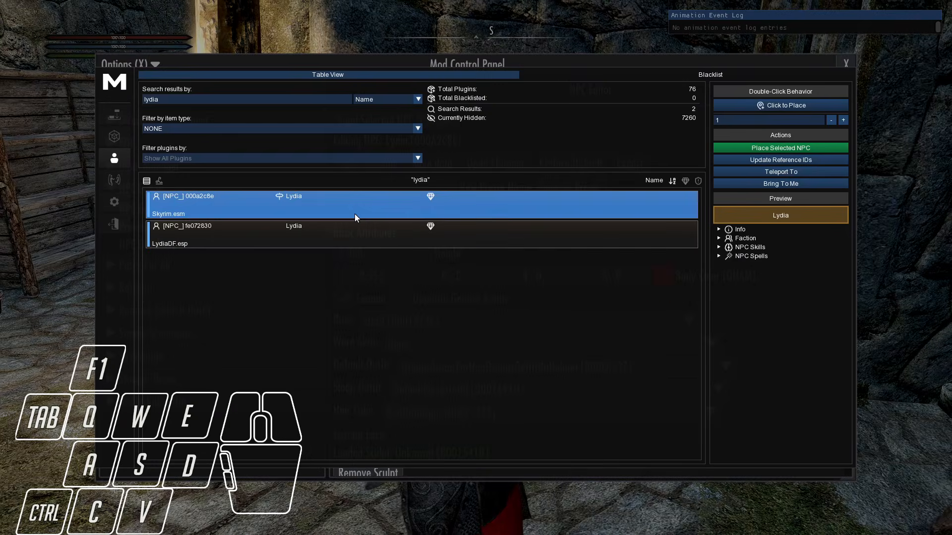
pyautogui.click(114, 225)
pyautogui.press('F1')
# Talk to Lydia, leave the dialogue, and view her edited face and hair from the front
pyautogui.press('e')
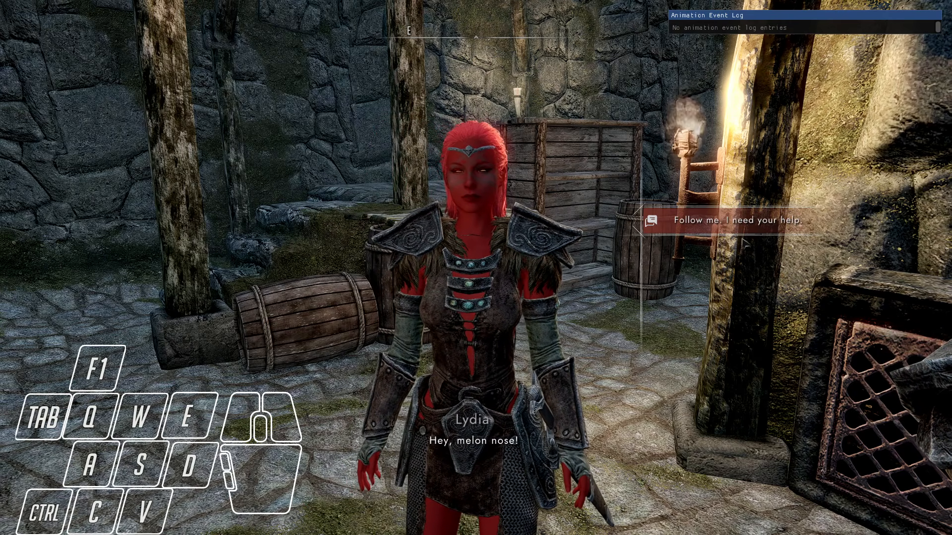
pyautogui.press('Tab')
pyautogui.press('w')
pyautogui.press('s')
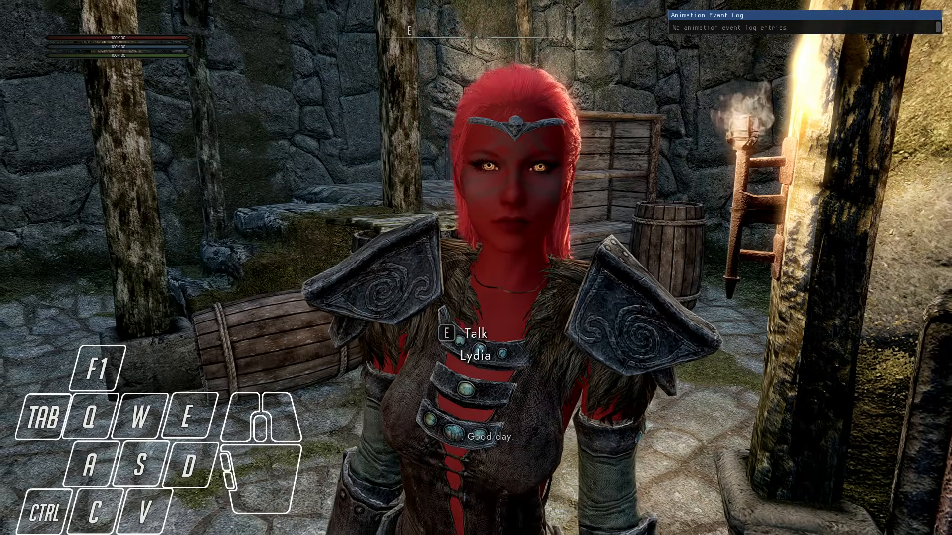
# Check in the console that Lydia is selected, and reopen the NPC Editor in the control panel
pyautogui.press('`')
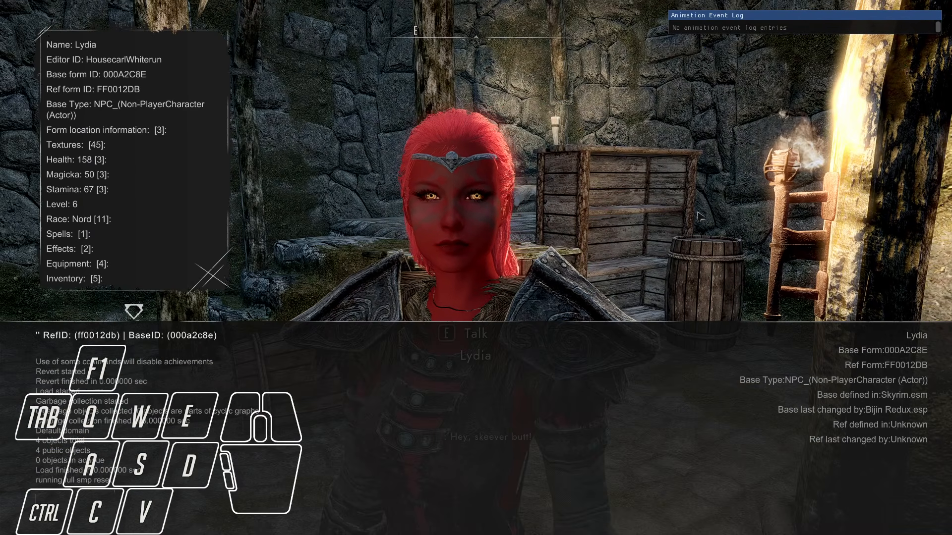
pyautogui.press('`')
pyautogui.press('F1')
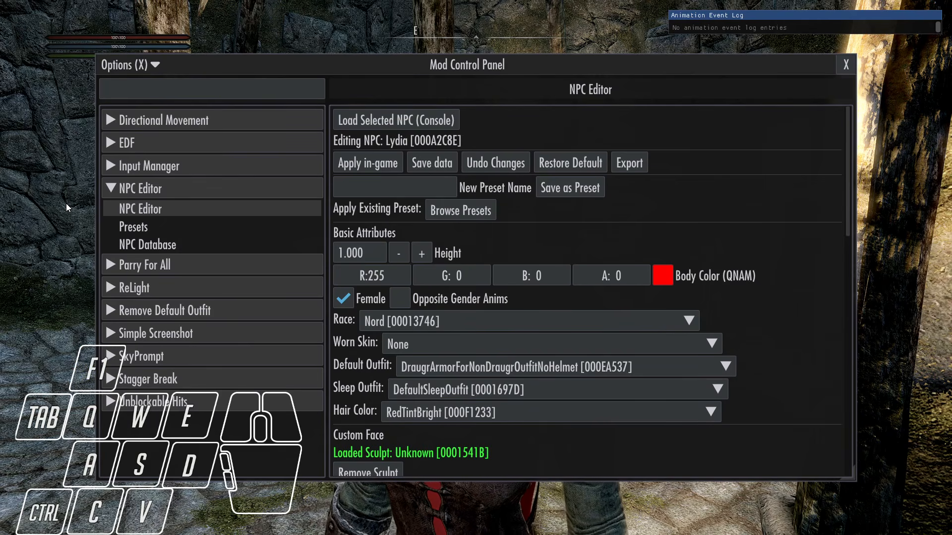
# Shrink the control panel, move it clear of Lydia's face, and apply the existing preset Preset 1 to her
pyautogui.moveTo(847, 481); pyautogui.dragTo(457, 480)
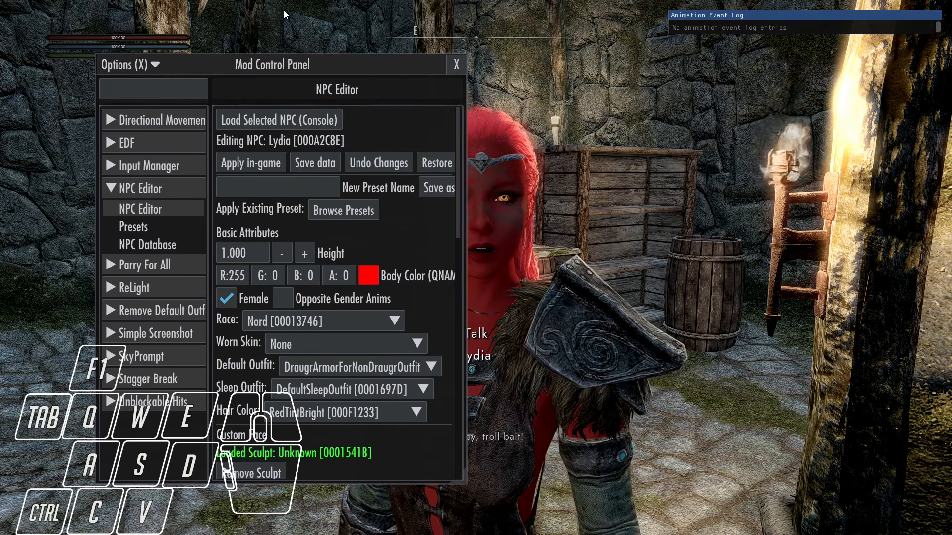
pyautogui.moveTo(282, 64); pyautogui.dragTo(199, 63)
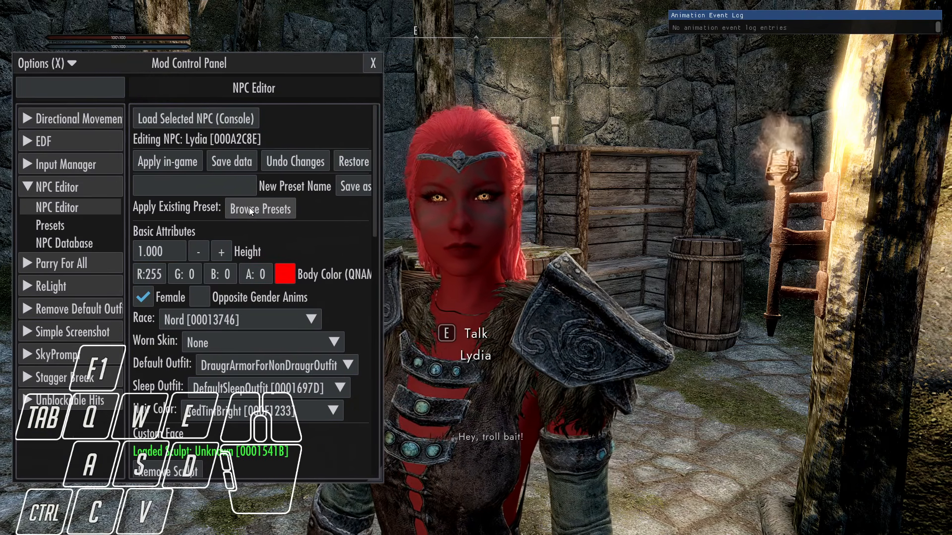
pyautogui.click(249, 207)
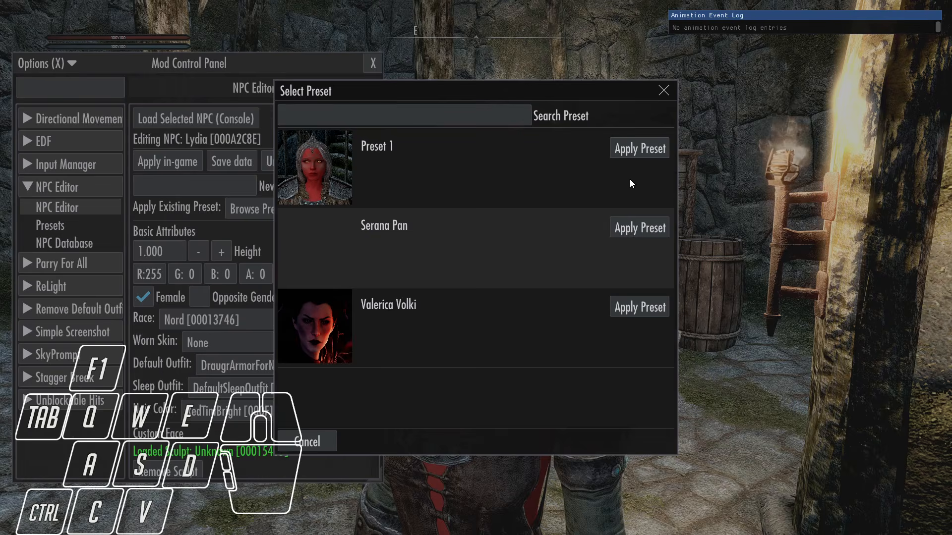
pyautogui.click(636, 148)
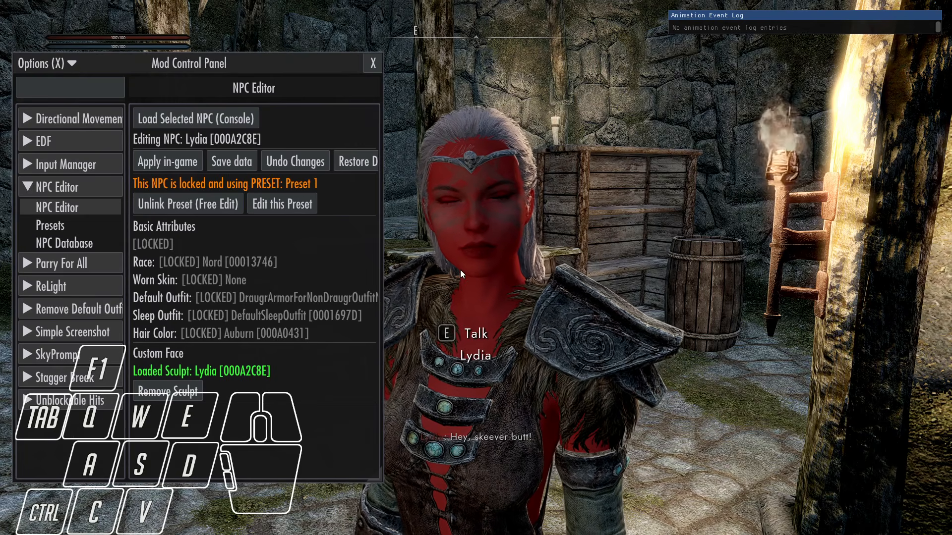
# Close the control panel, talk to Lydia and leave the dialogue to view her Preset 1 appearance
pyautogui.press('F1')
pyautogui.press('e')
pyautogui.press('Tab')
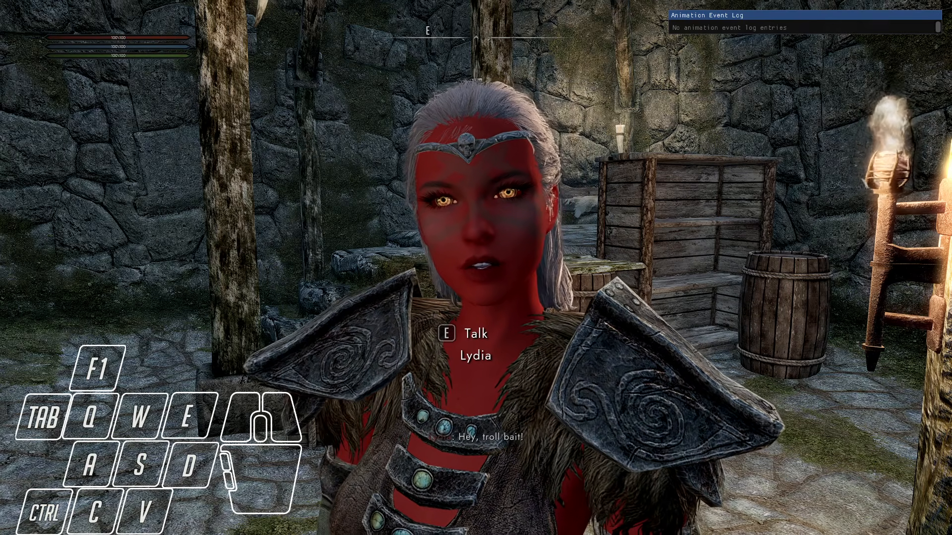
# Check in the console that Lydia is selected, and unlink her from Preset 1 for free editing
pyautogui.press('`')
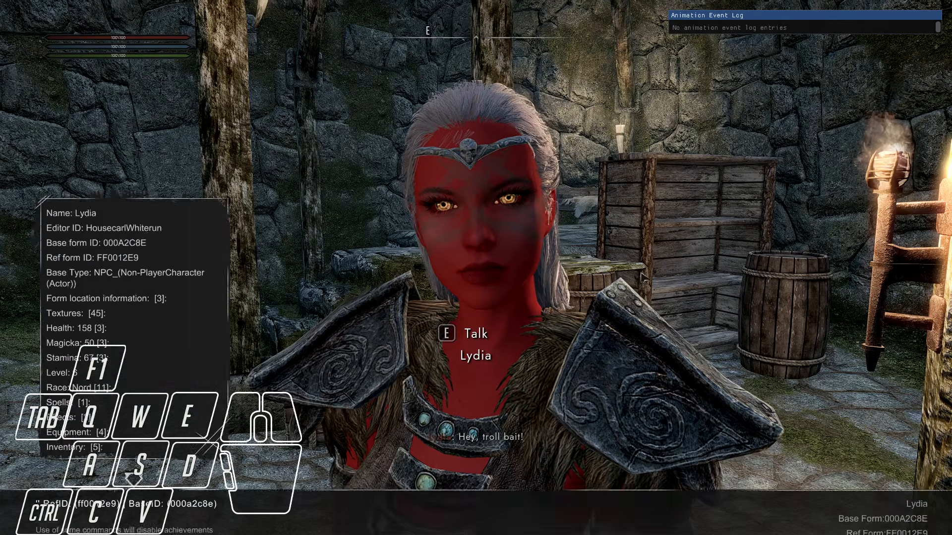
pyautogui.press('`')
pyautogui.press('F1')
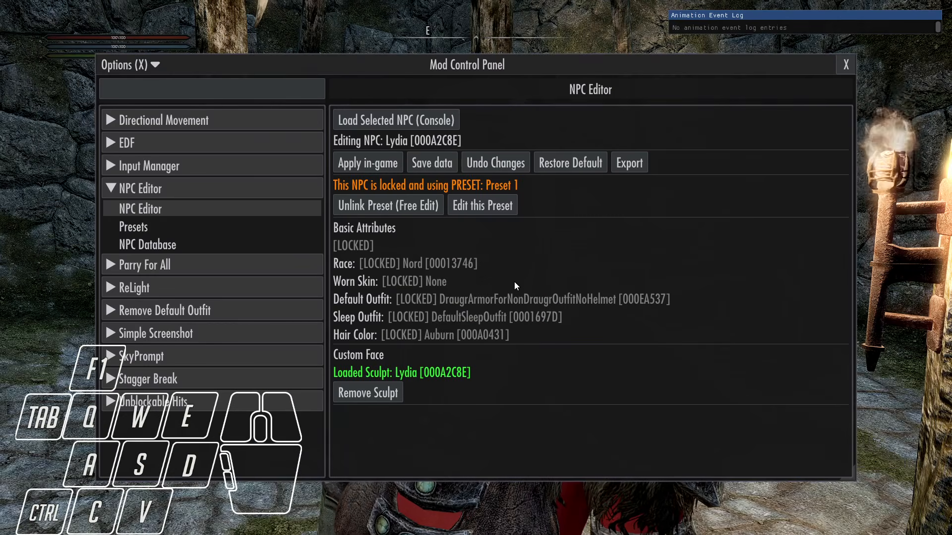
pyautogui.click(380, 206)
# Resize the control panel beside Lydia and add the compatible hair Wendy Hair [FE061802] to her head parts
pyautogui.moveTo(862, 476); pyautogui.dragTo(373, 473)
pyautogui.moveTo(287, 73); pyautogui.dragTo(254, 72)
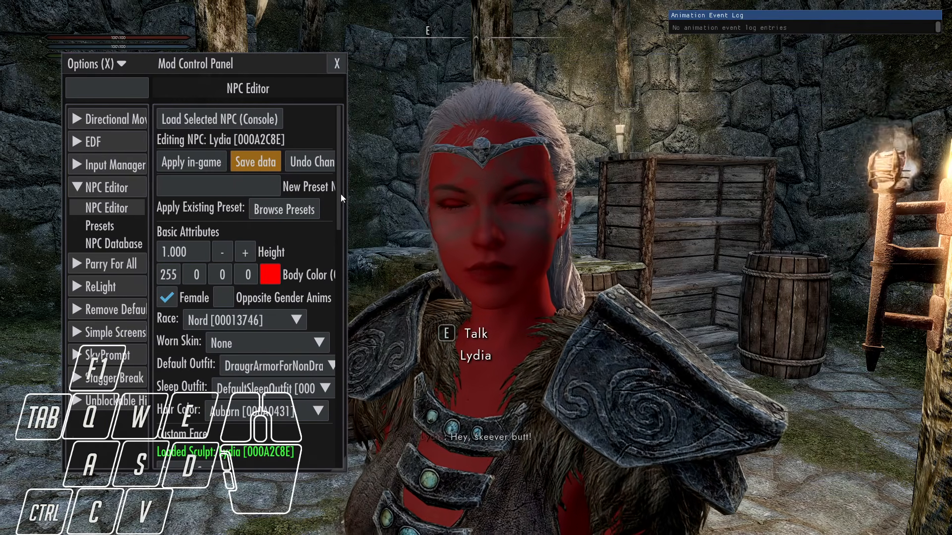
pyautogui.scroll(-3, 335, 255)
pyautogui.scroll(-4, 295, 370)
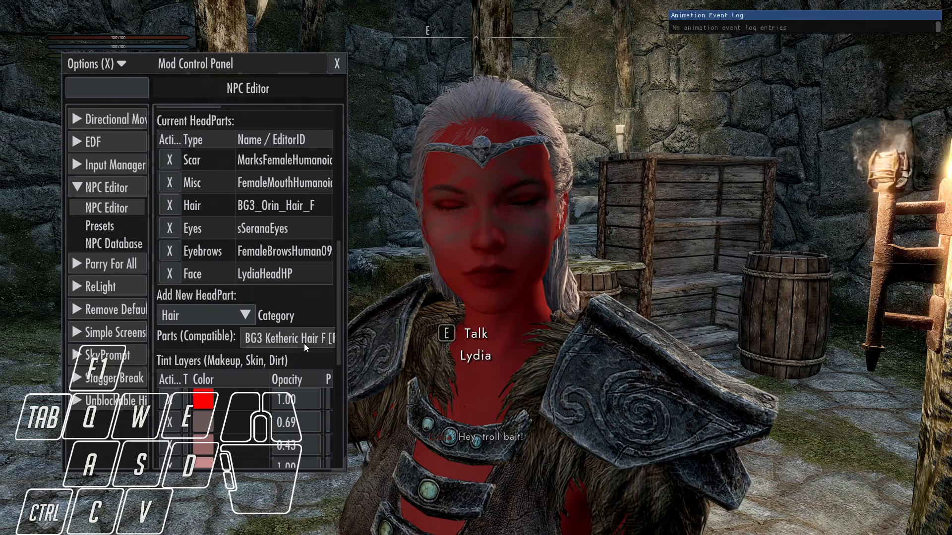
pyautogui.click(296, 338)
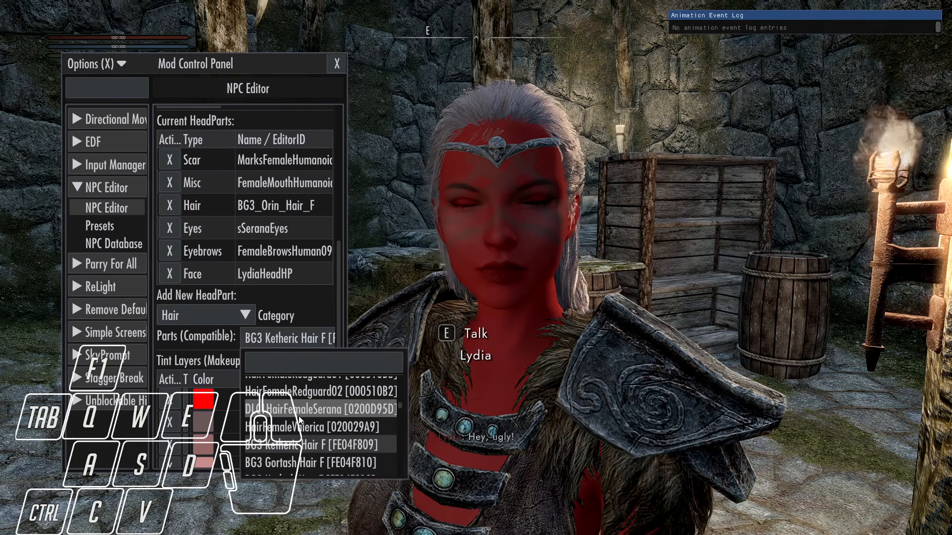
pyautogui.scroll(-3, 299, 415)
pyautogui.click(296, 411)
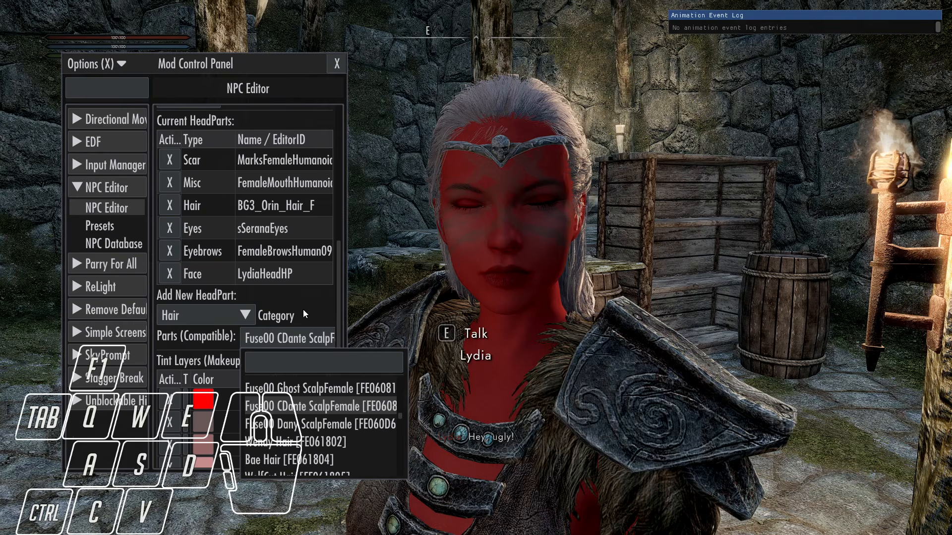
pyautogui.click(304, 442)
pyautogui.click(288, 293)
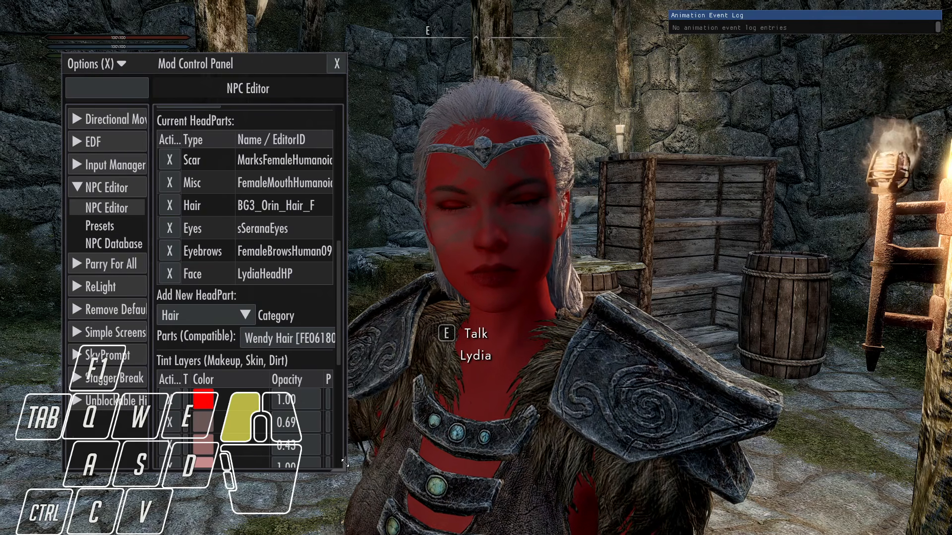
pyautogui.moveTo(350, 461); pyautogui.dragTo(469, 463)
pyautogui.click(451, 341)
# Review Lydia's basic attributes and current head parts, and close the editor to look at her in-game
pyautogui.scroll(5, 245, 223)
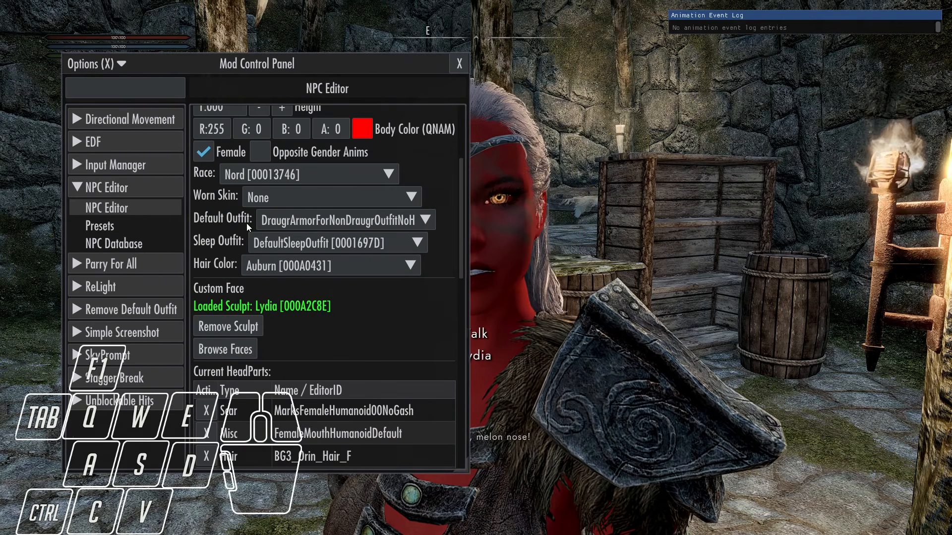
pyautogui.scroll(-4, 281, 388)
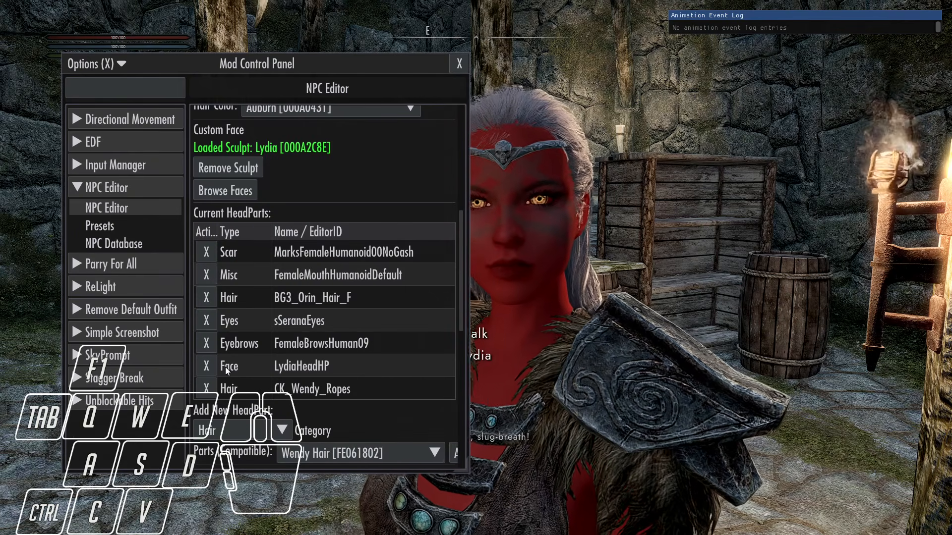
pyautogui.scroll(2, 262, 367)
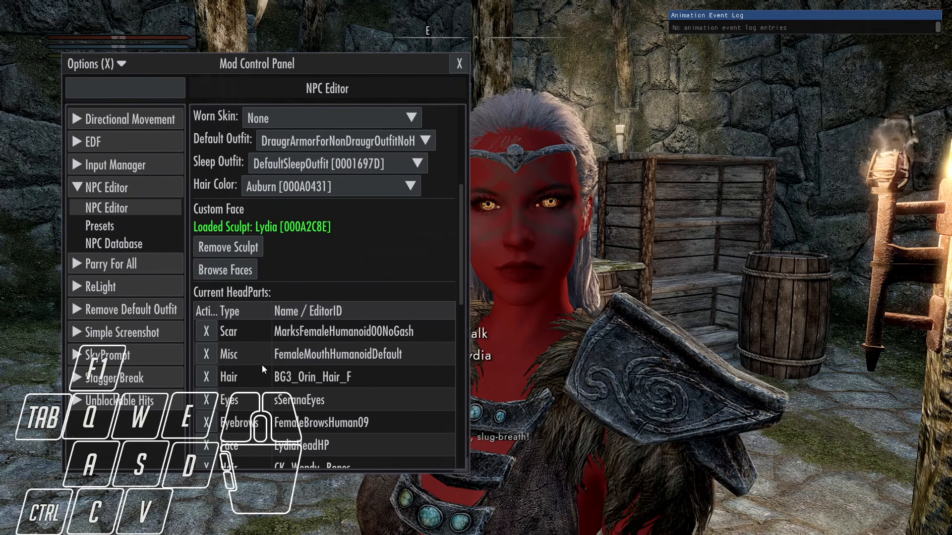
pyautogui.scroll(6, 216, 377)
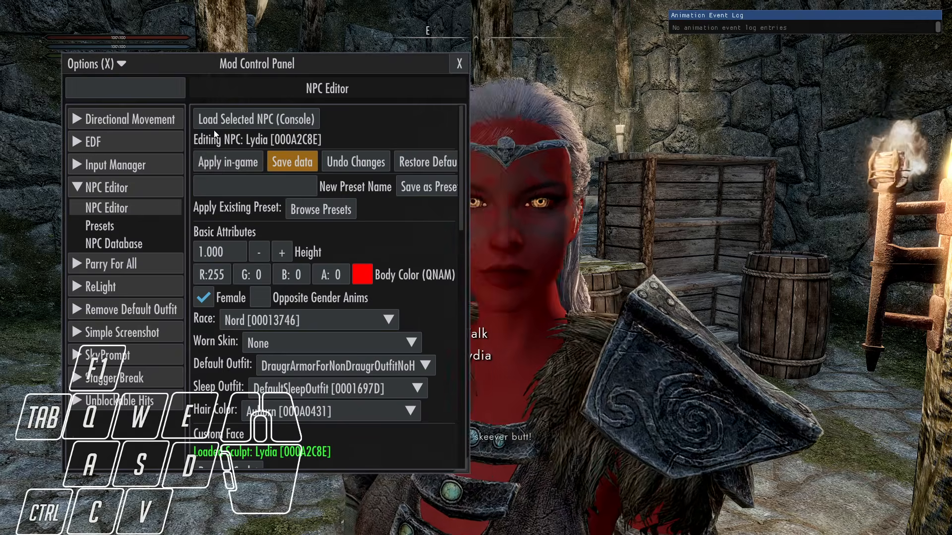
pyautogui.press('F1')
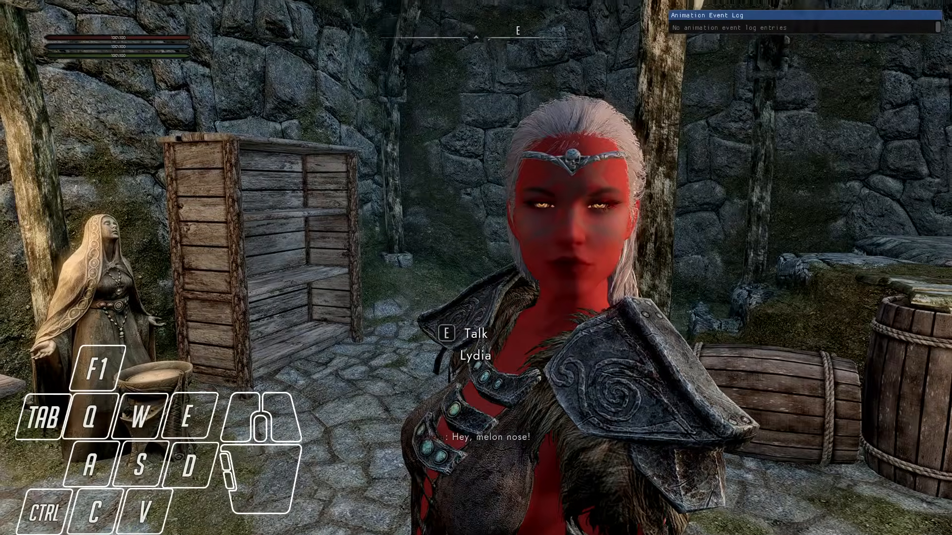
pyautogui.press('d')
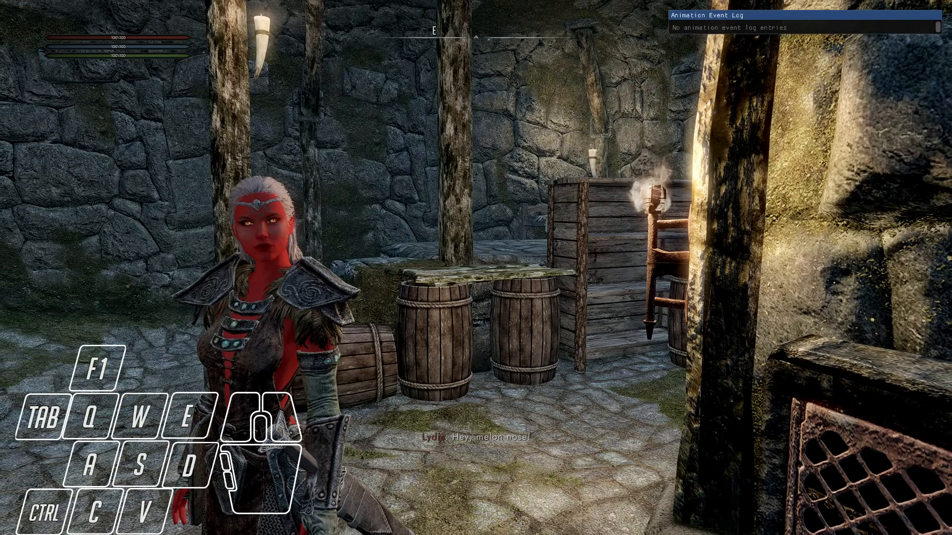